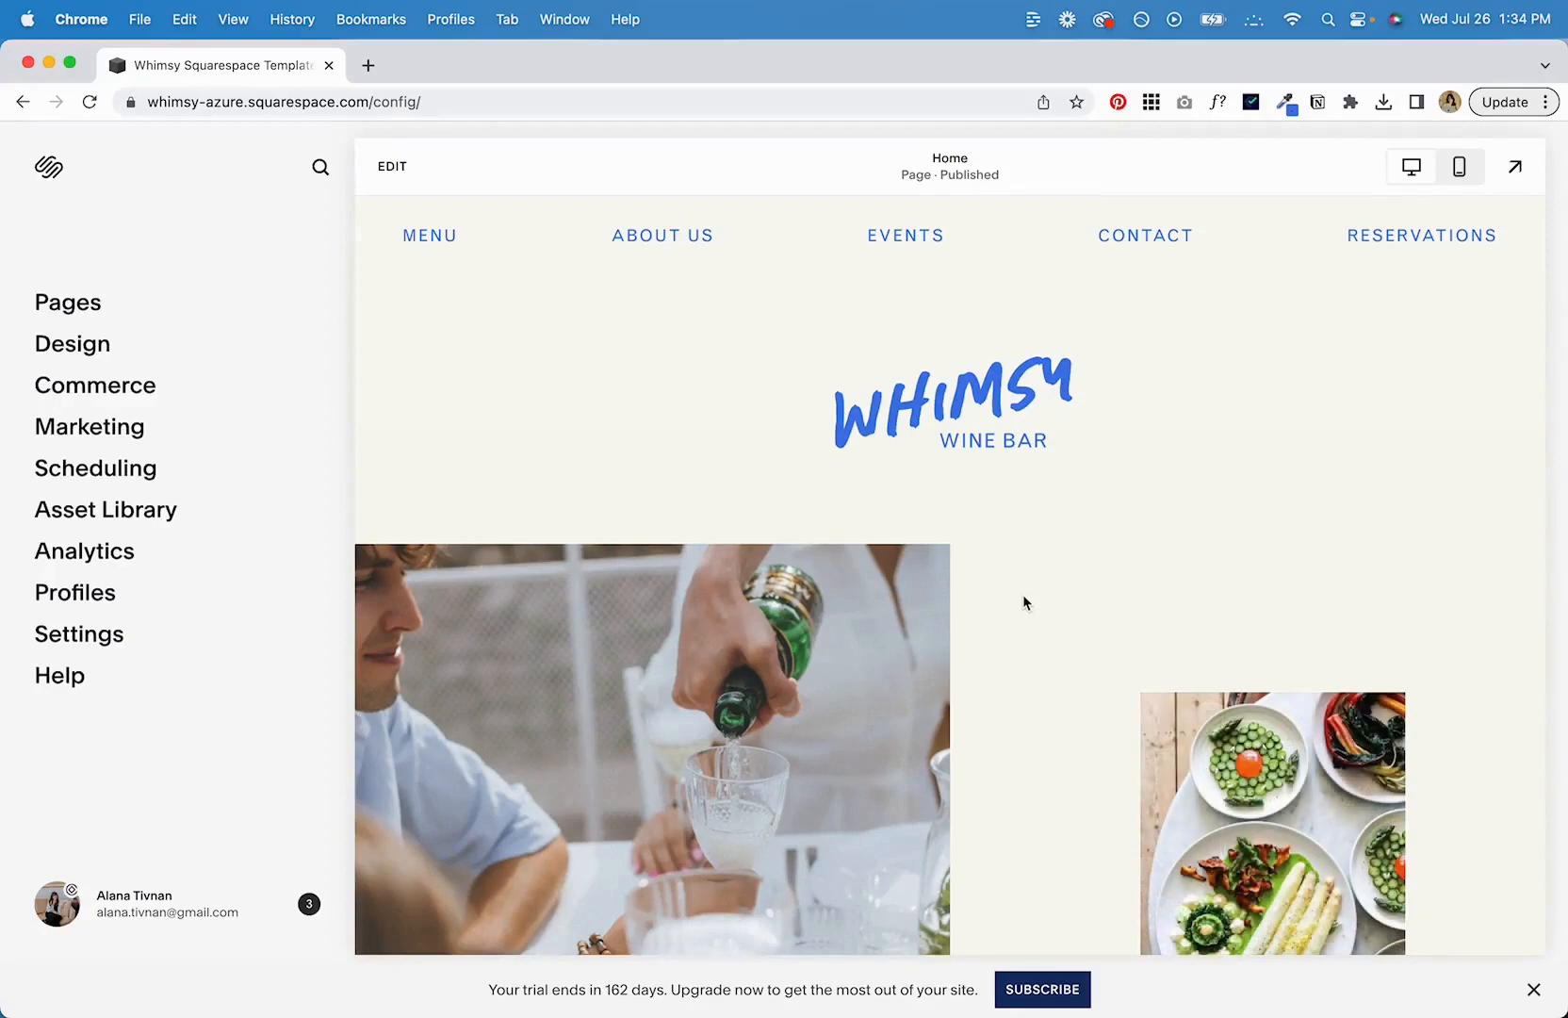
# Open the Home page for editing and look over its image, opening hours and "Your next great night out" sections.
pyautogui.scroll(-3, 1023, 596)
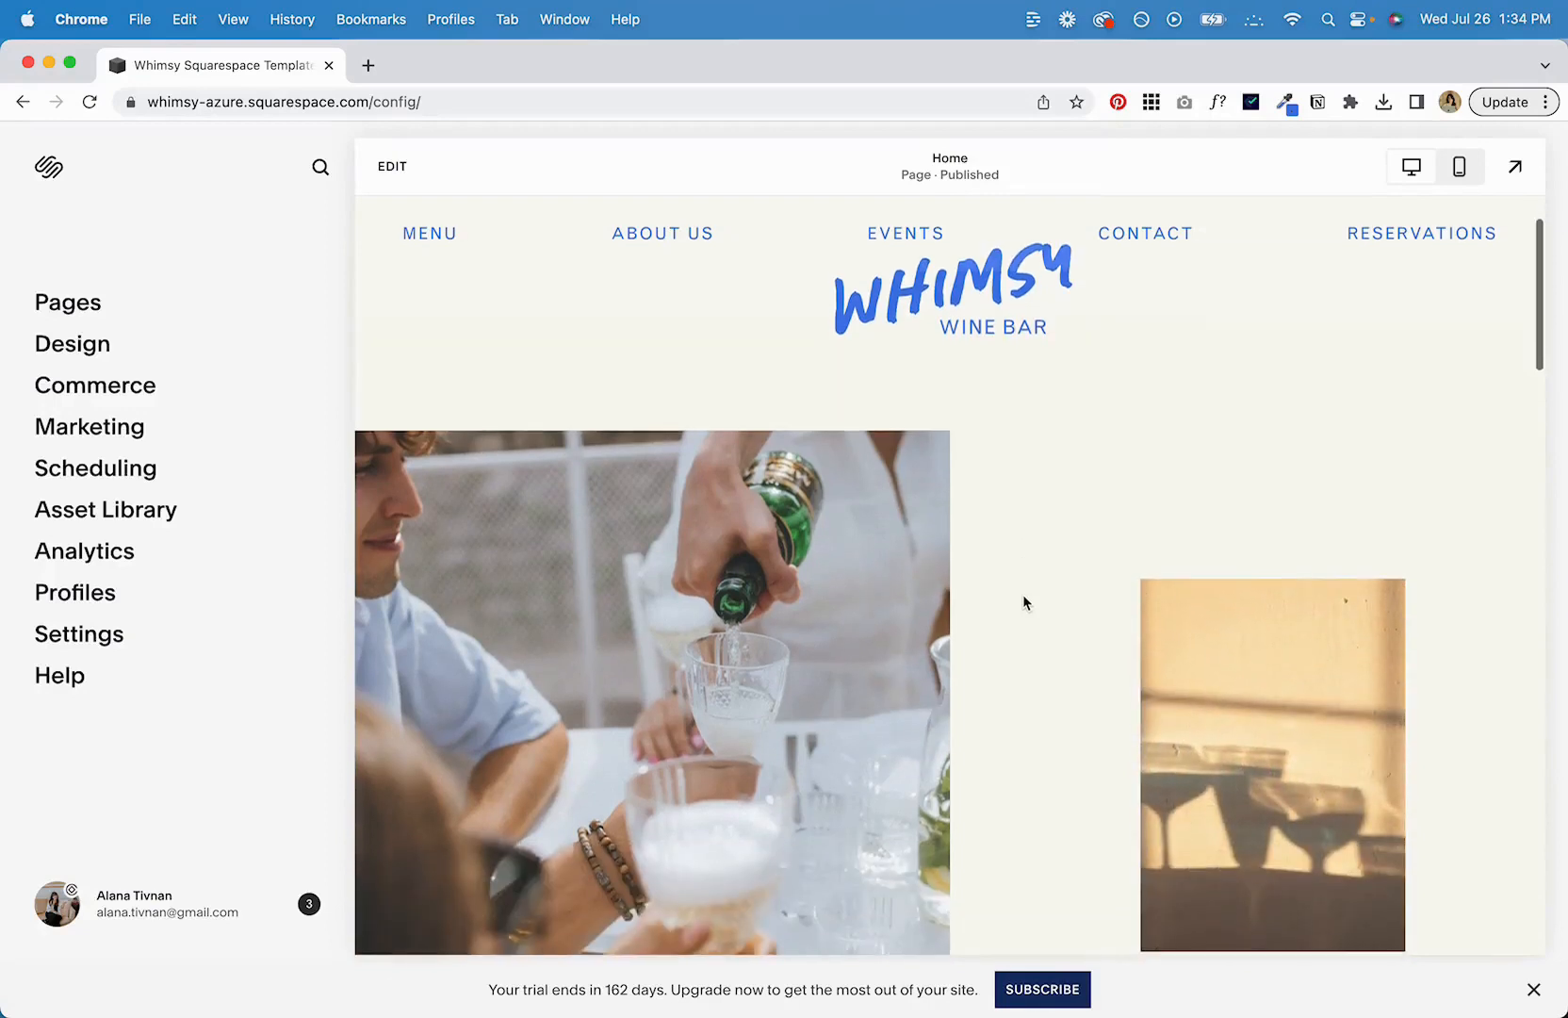
pyautogui.scroll(-10, 1023, 603)
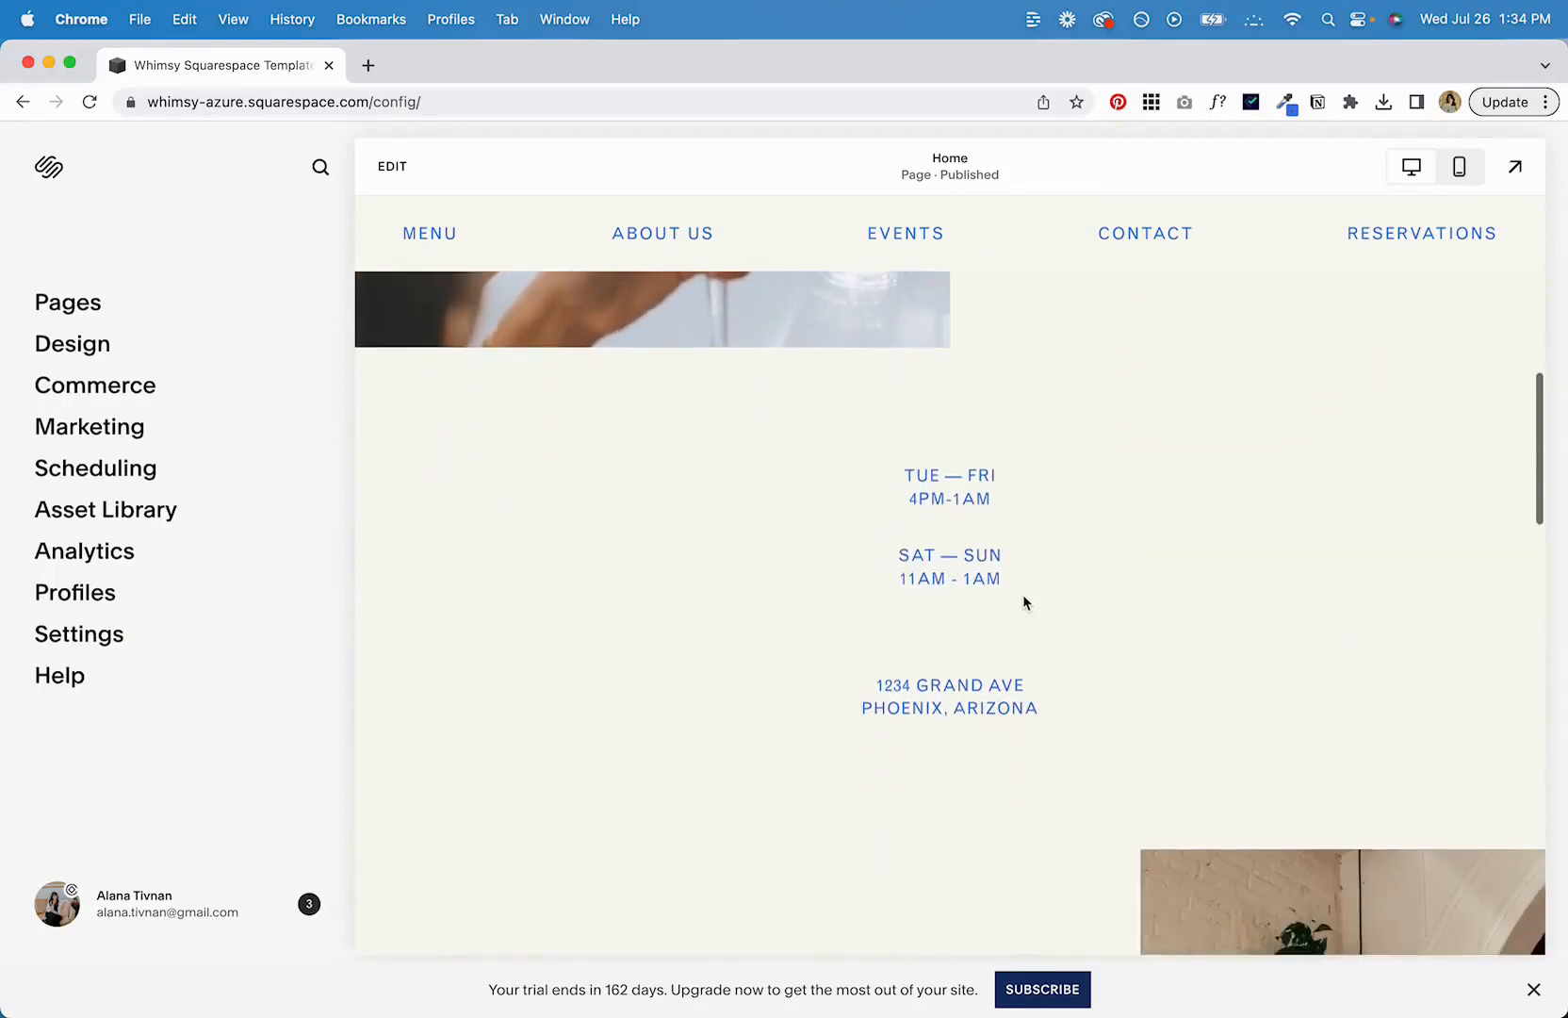
pyautogui.scroll(-5, 1023, 603)
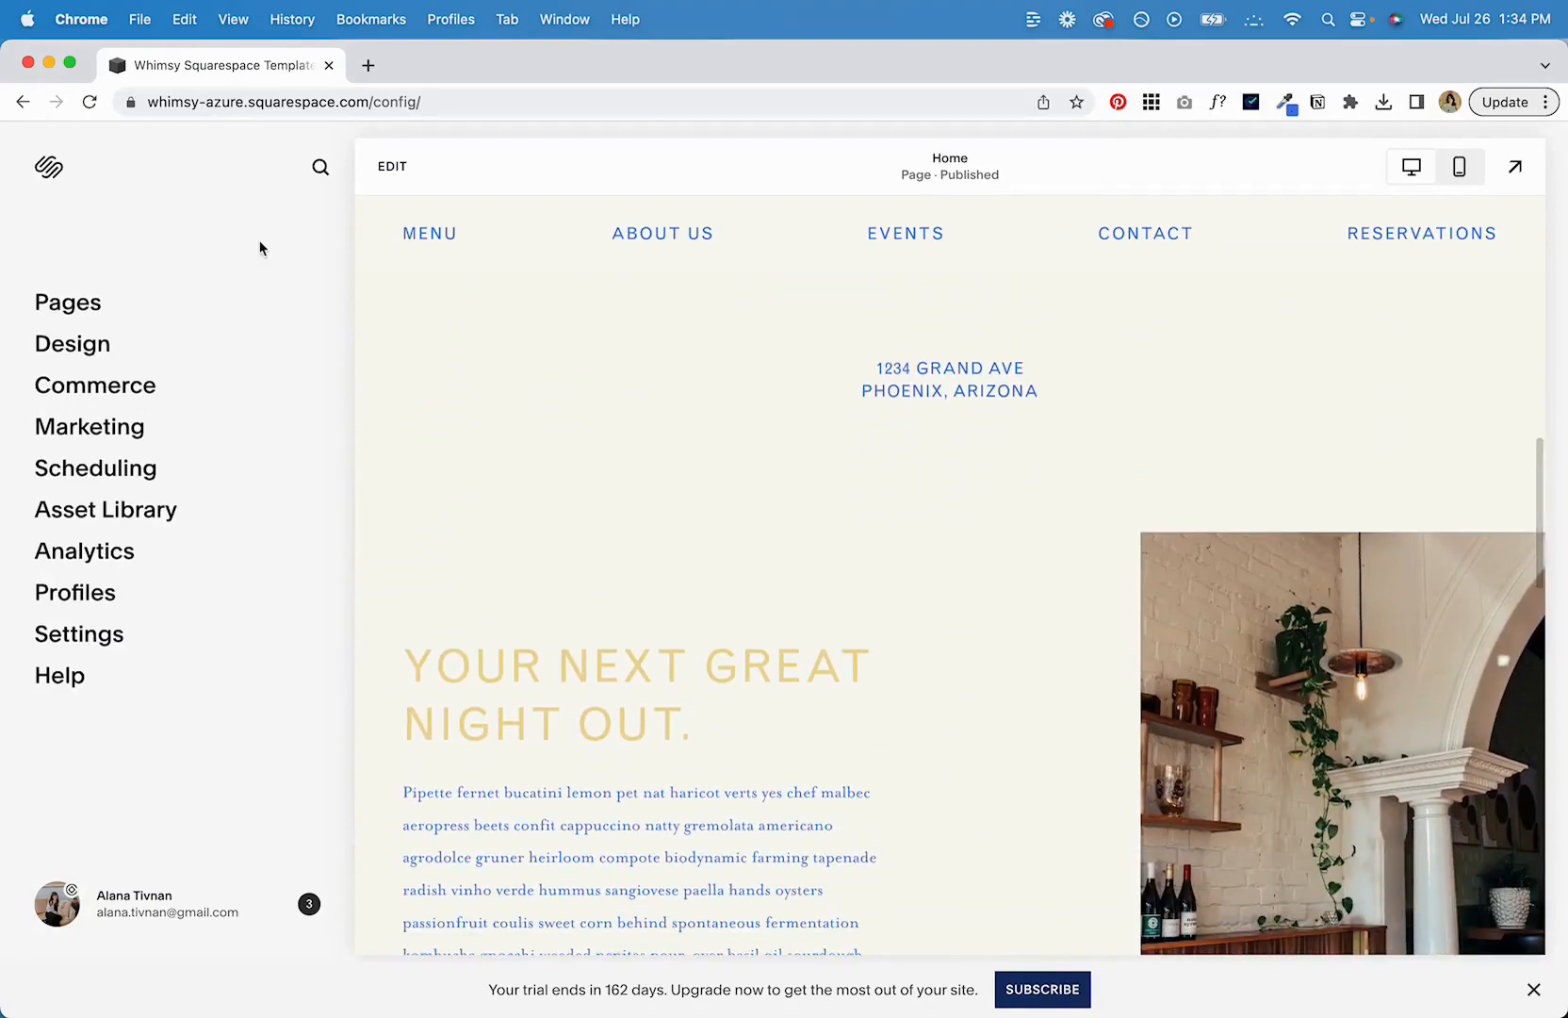
pyautogui.click(404, 165)
pyautogui.scroll(5, 592, 389)
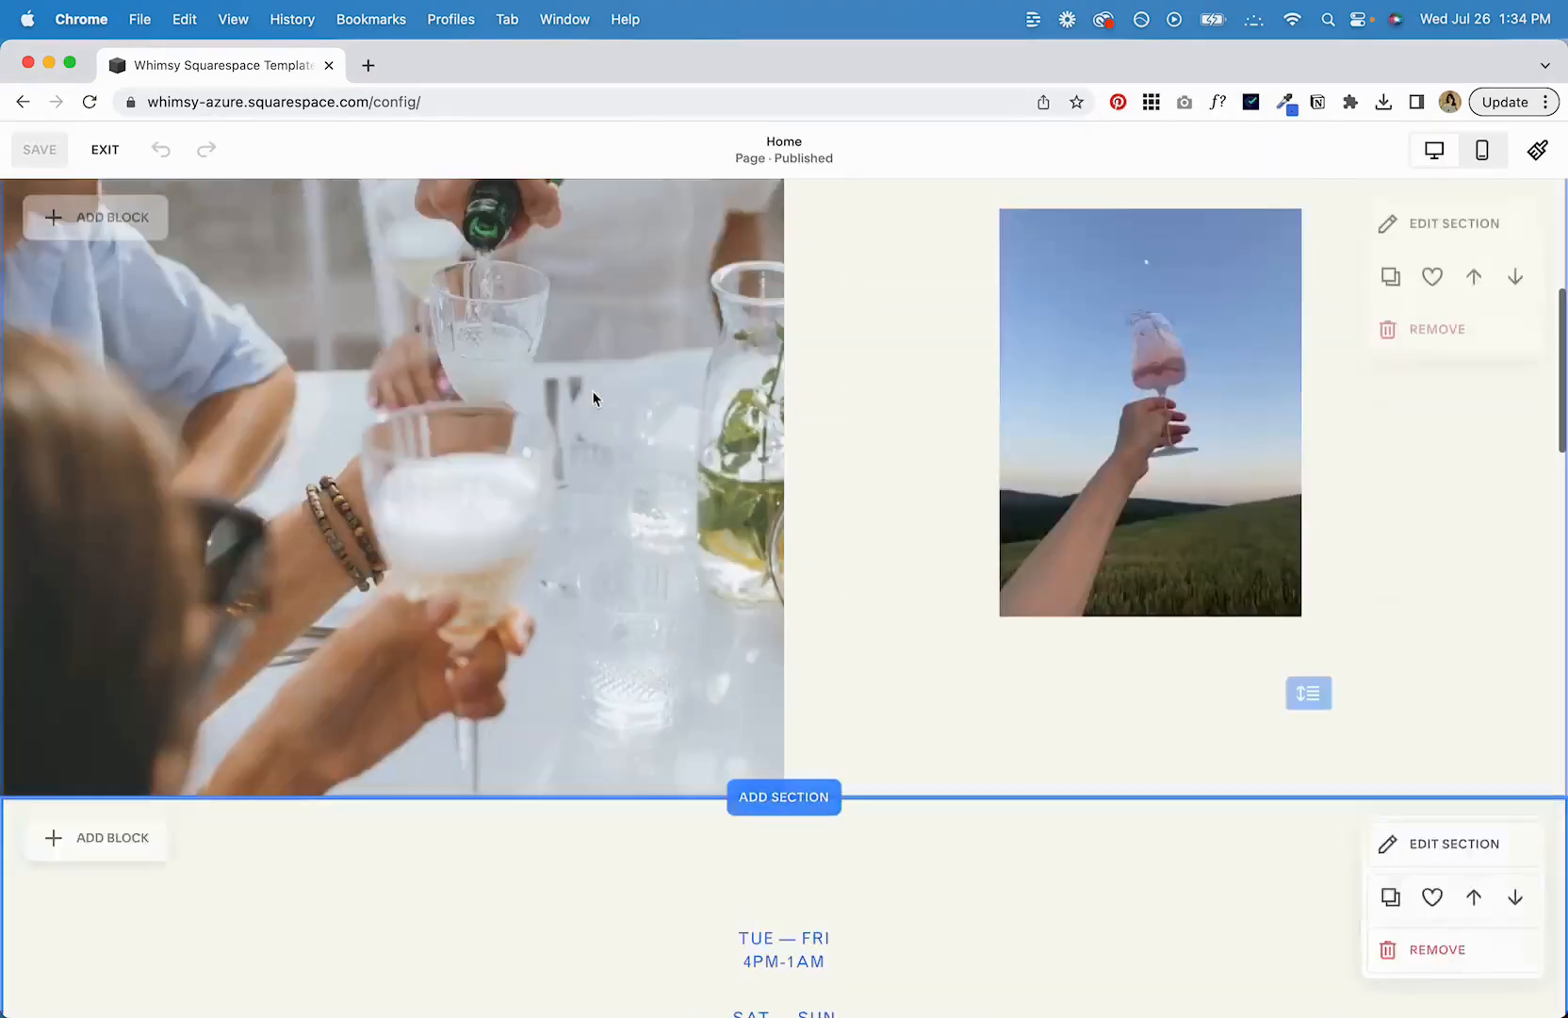
pyautogui.scroll(-8, 724, 556)
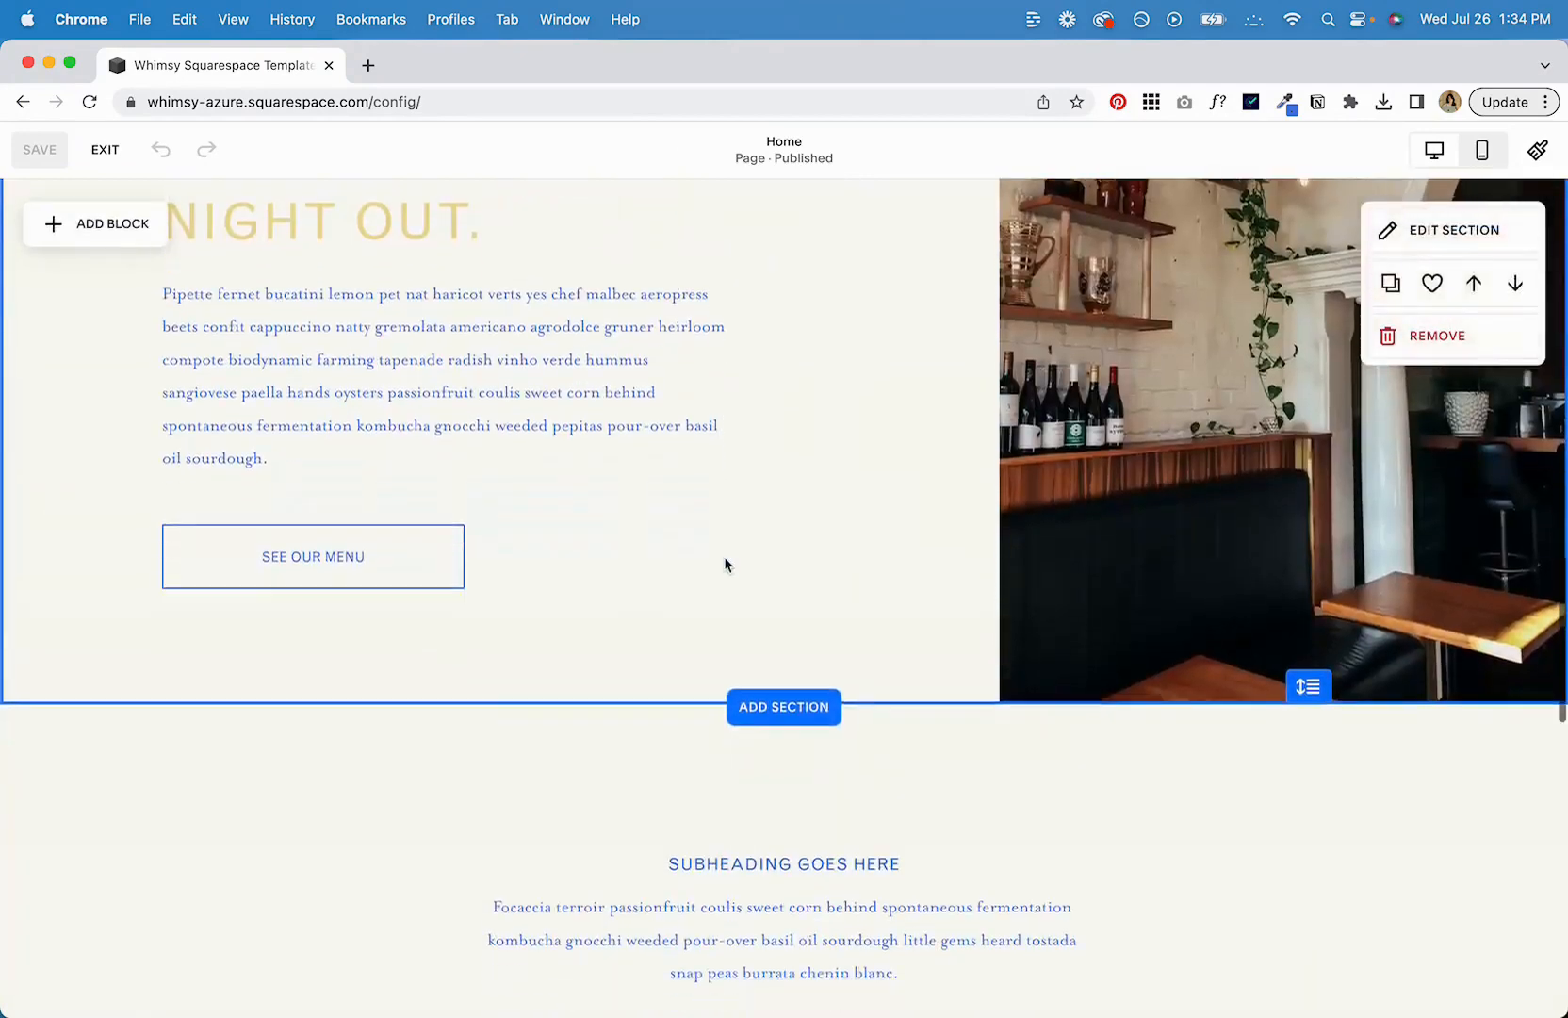
pyautogui.scroll(8, 724, 556)
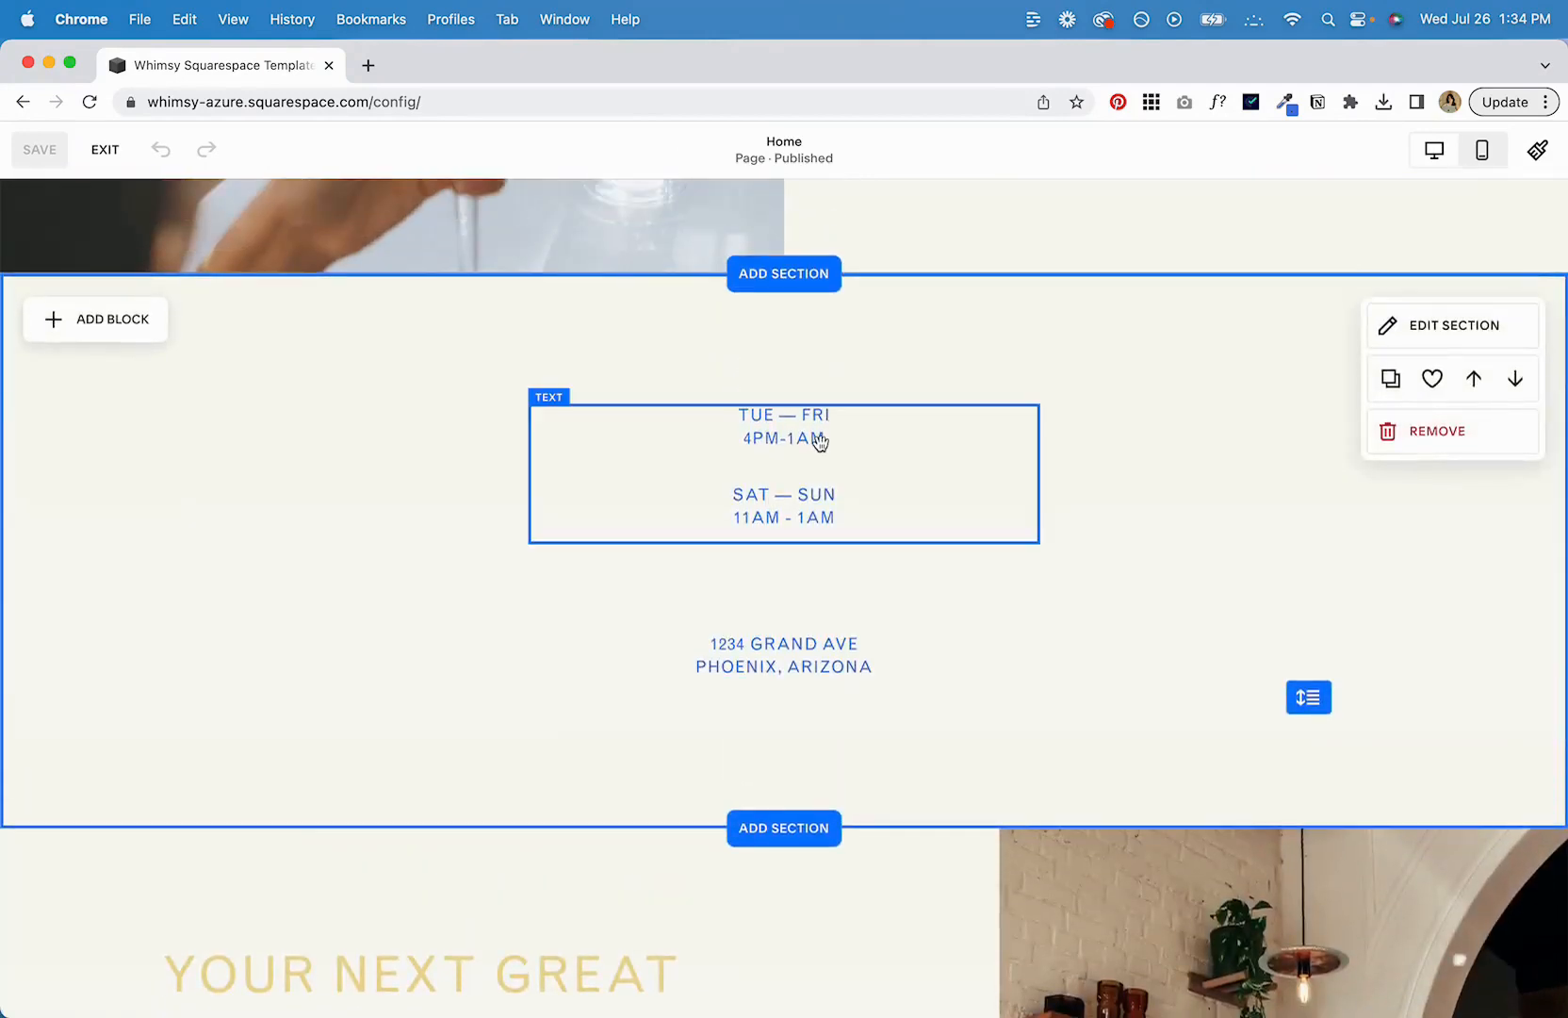
pyautogui.scroll(-4, 678, 661)
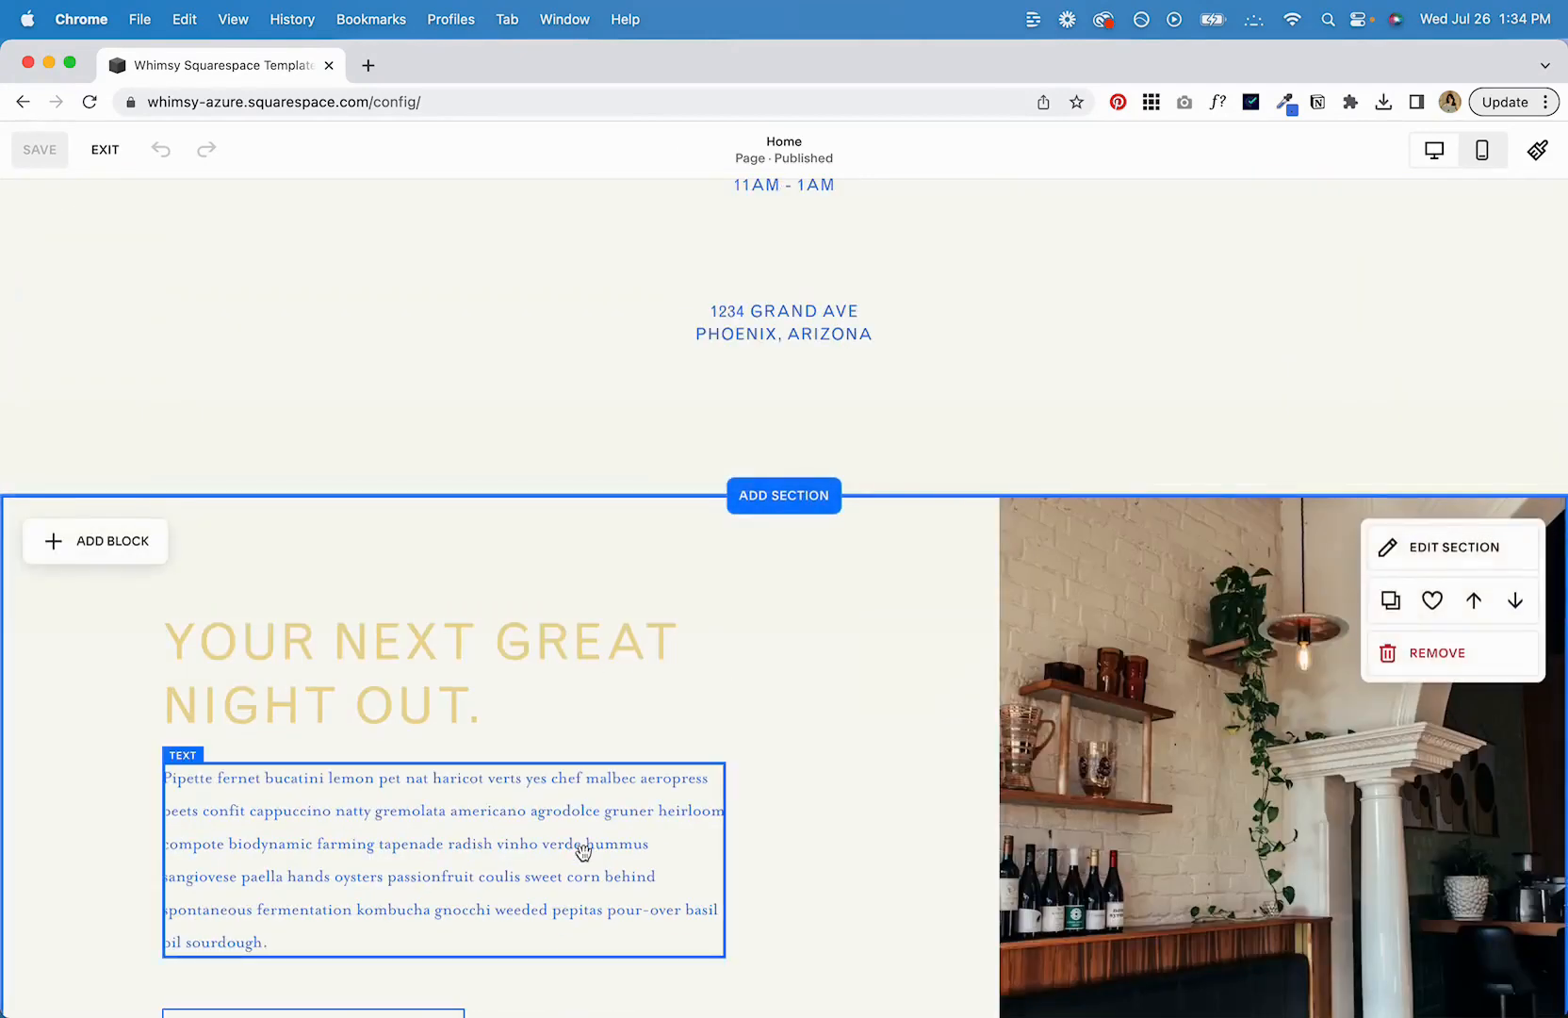
pyautogui.scroll(5, 815, 483)
# Set the SAT — SUN closing time in the opening hours text to 12AM.
pyautogui.click(798, 594)
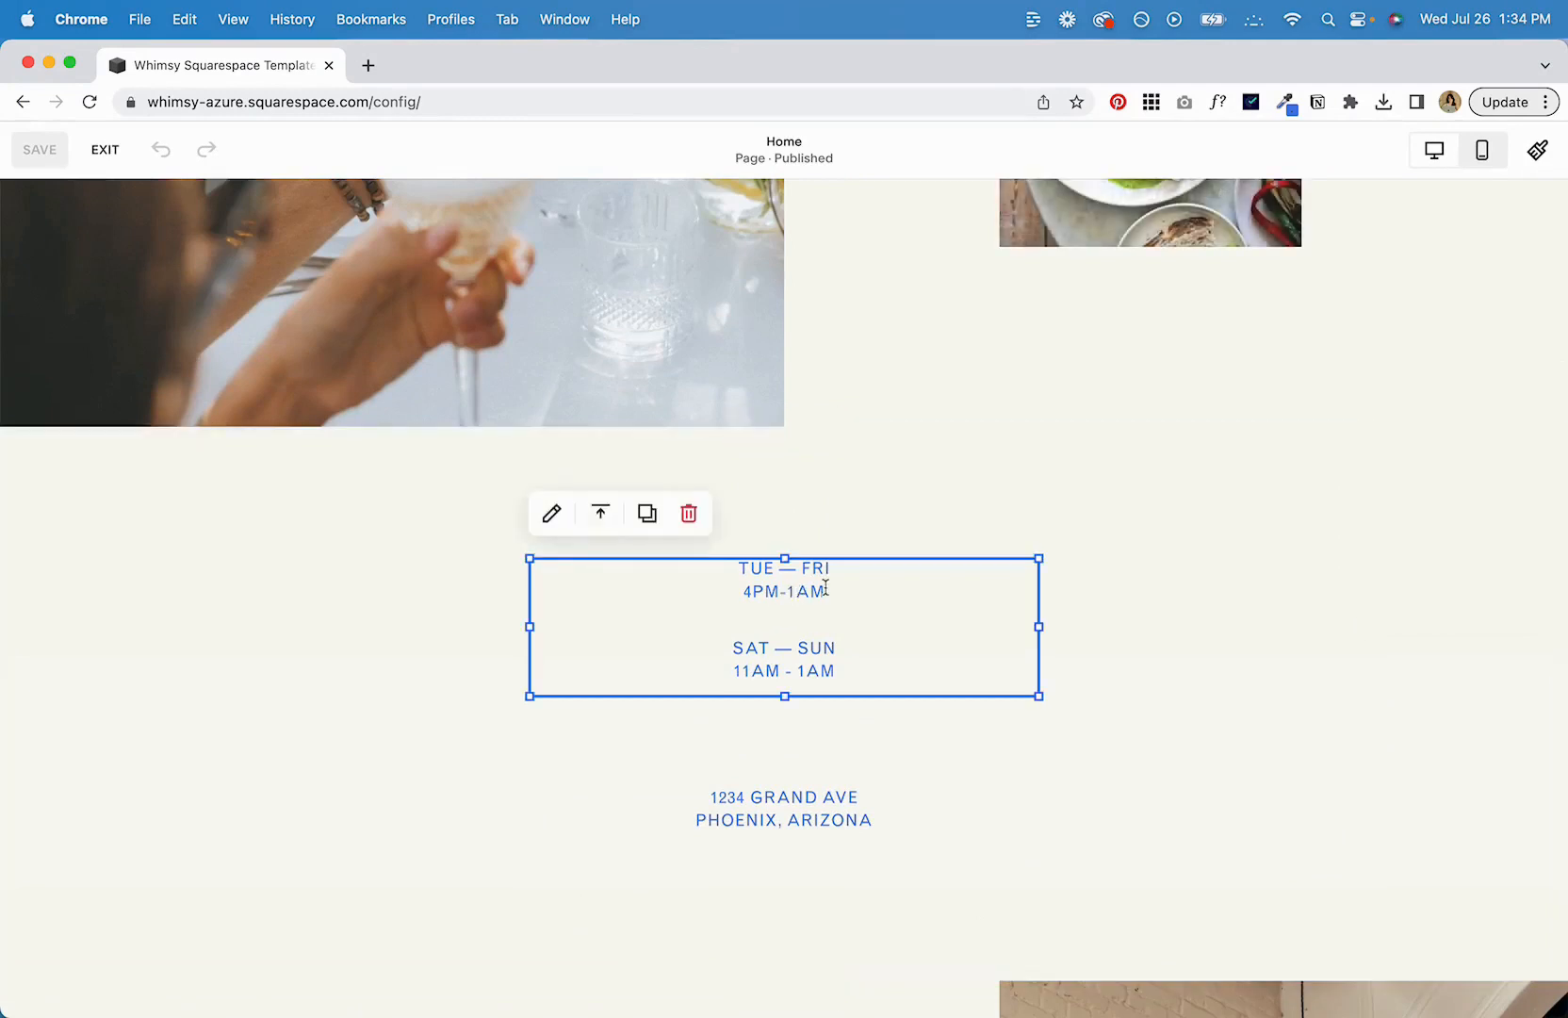
pyautogui.click(828, 593)
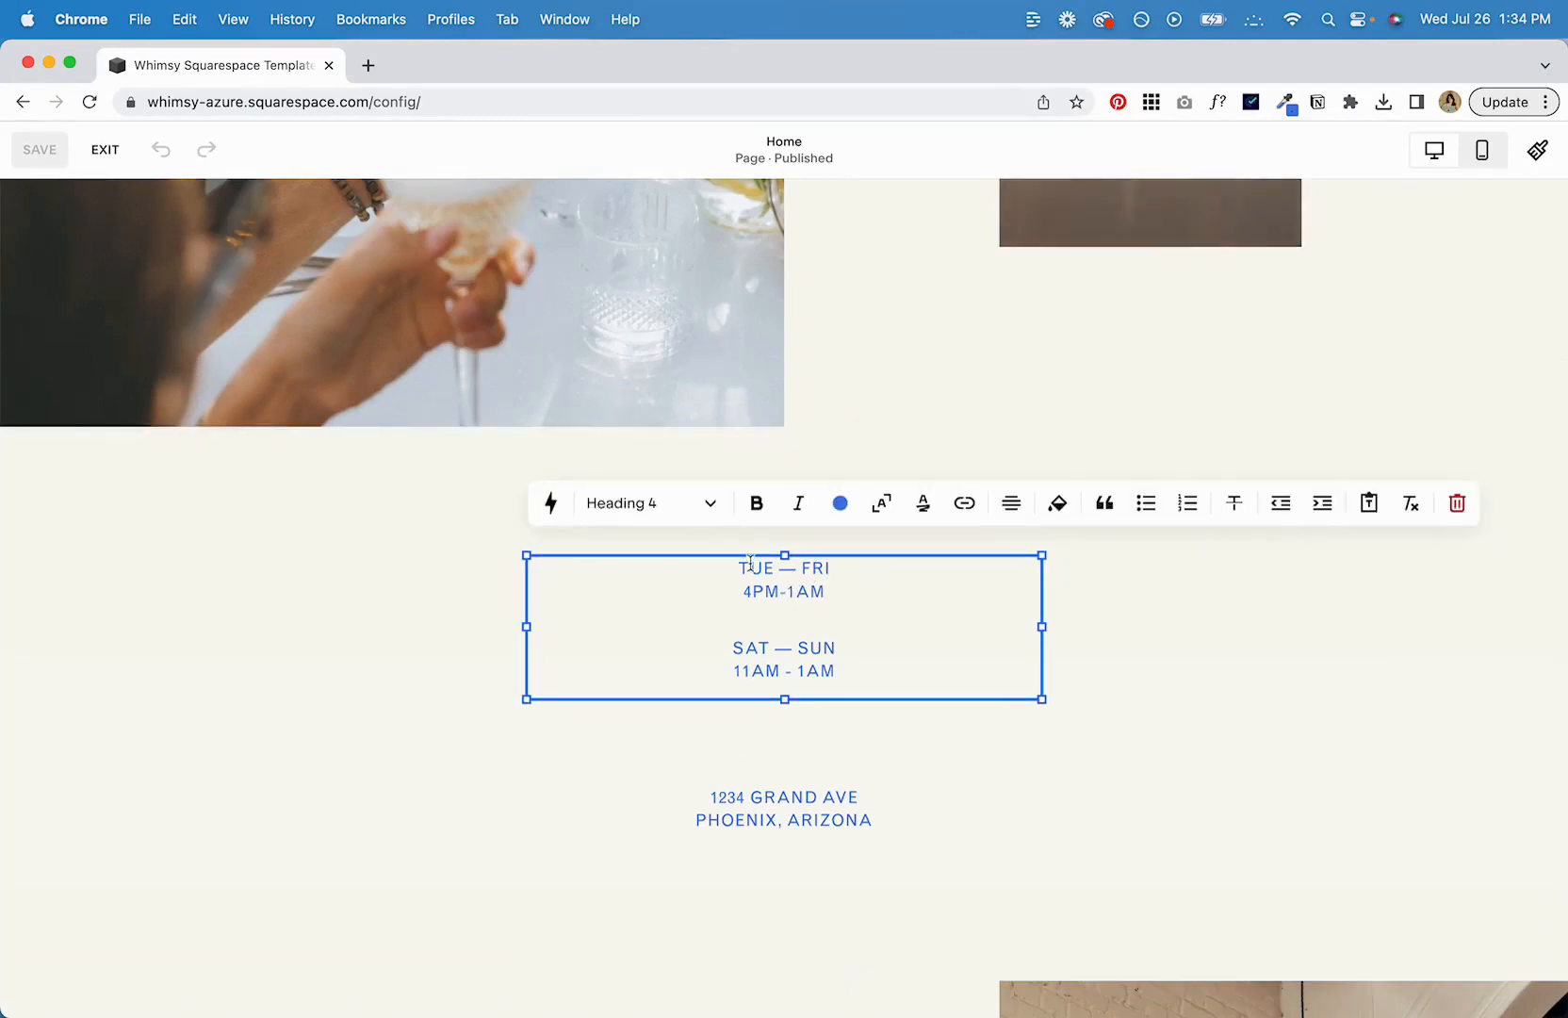
pyautogui.click(854, 670)
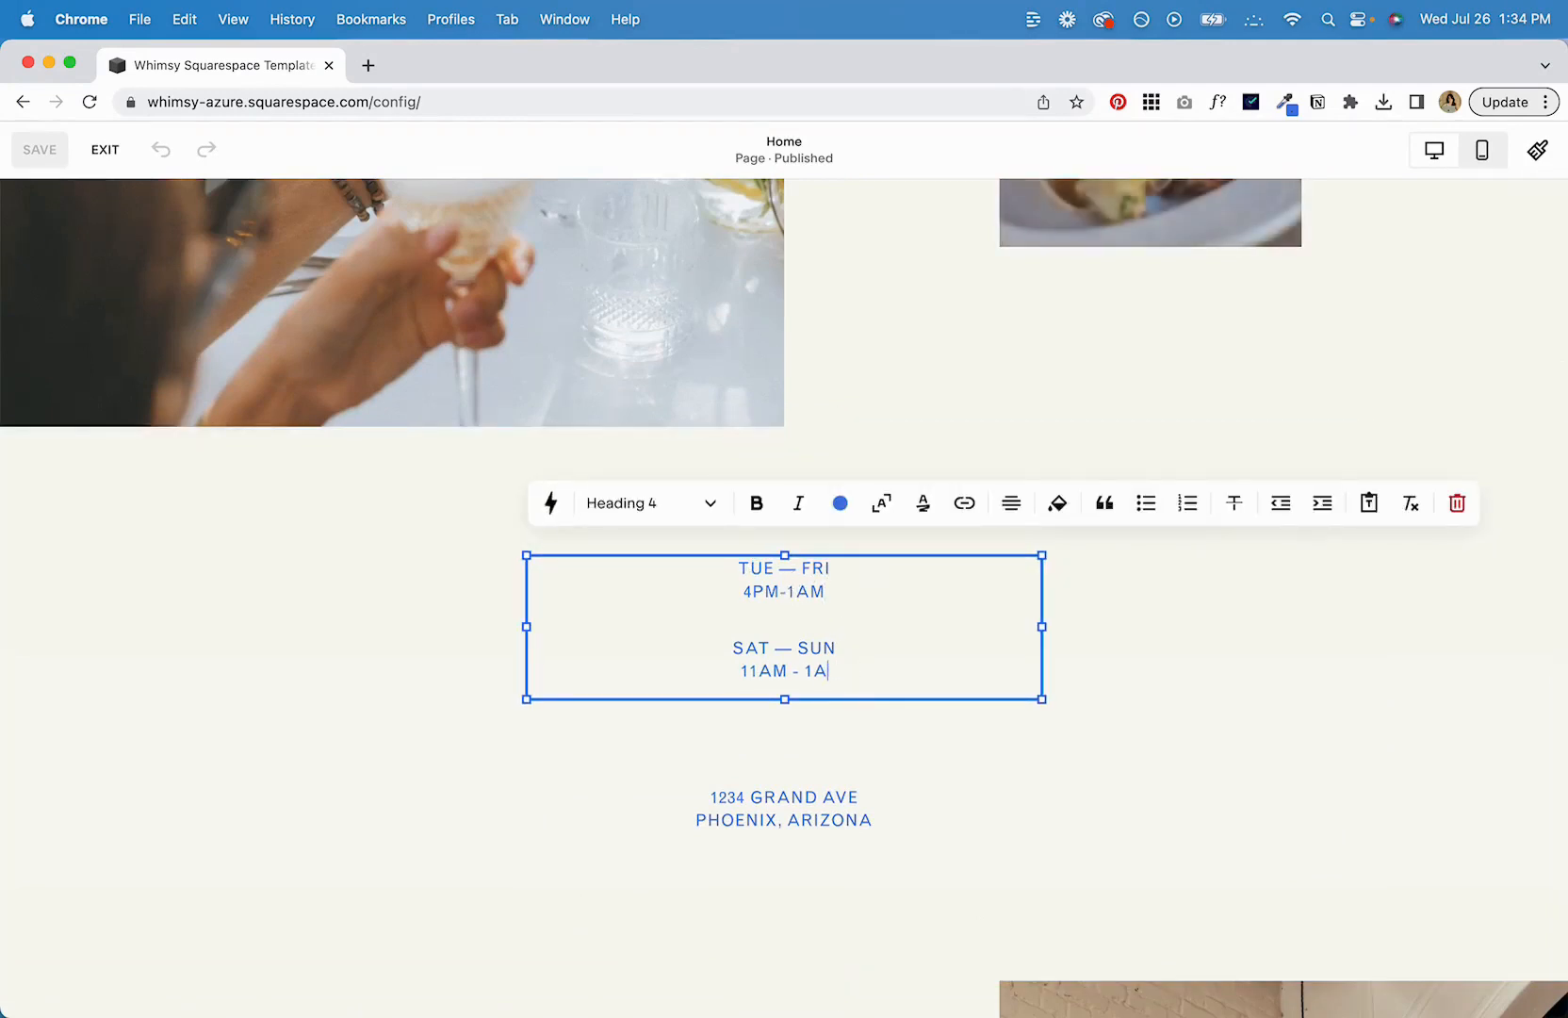
pyautogui.press('BackSpace')
pyautogui.press('BackSpace')
pyautogui.press('BackSpace')
pyautogui.write('12a')
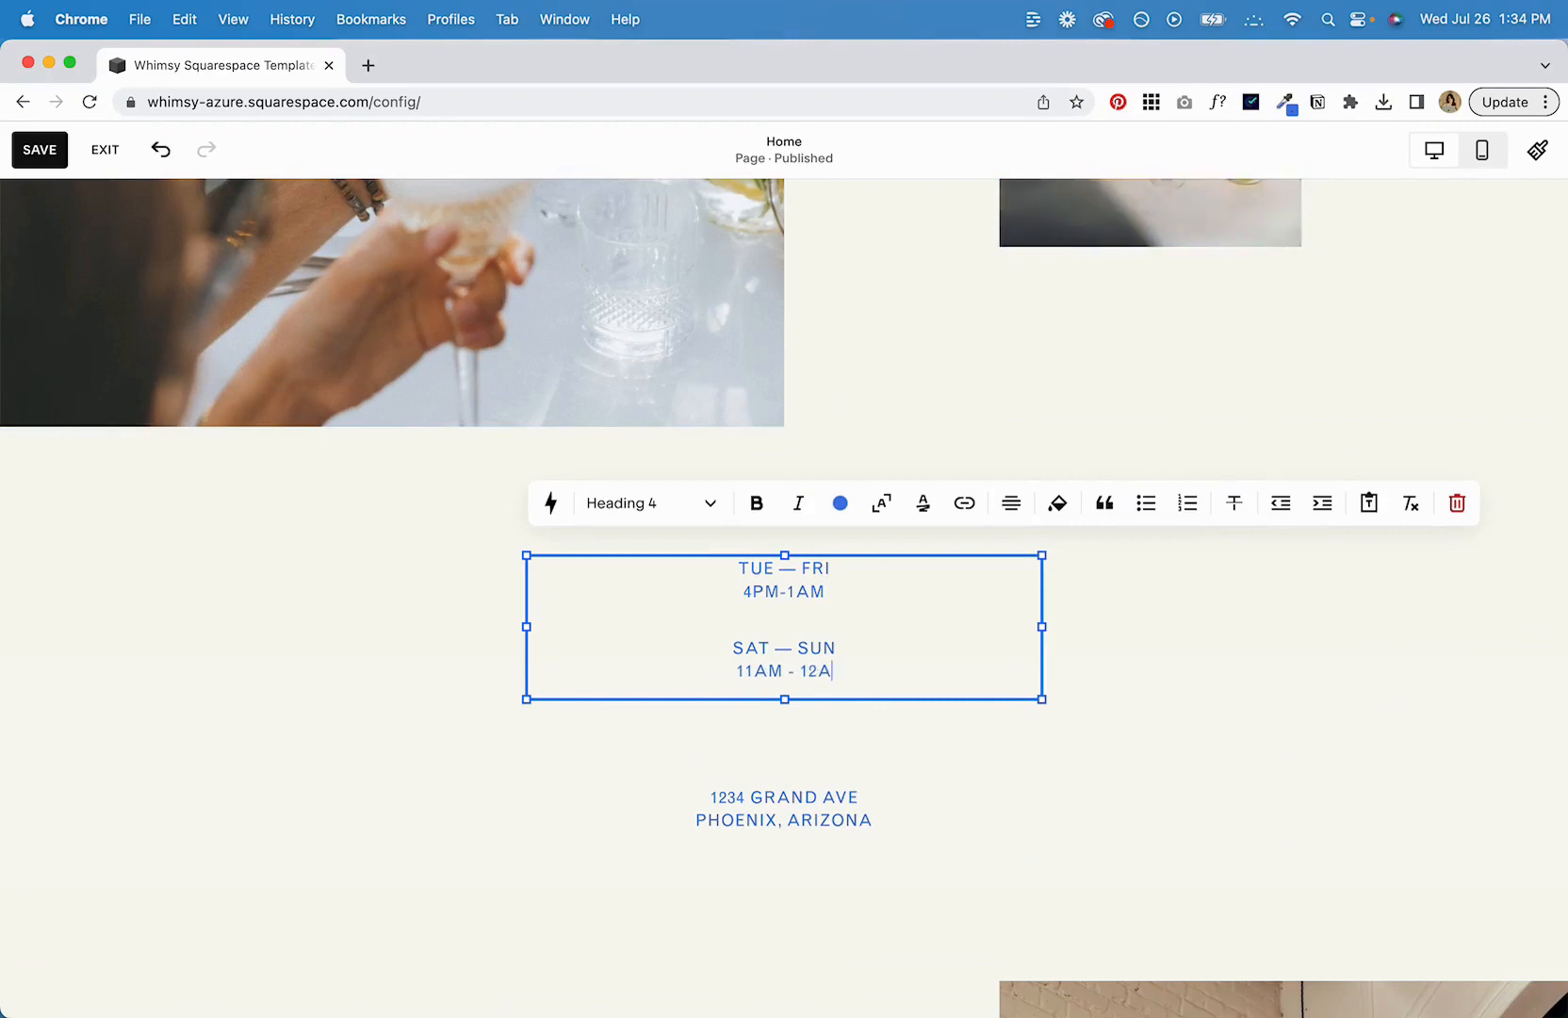
pyautogui.write('m')
pyautogui.click(385, 642)
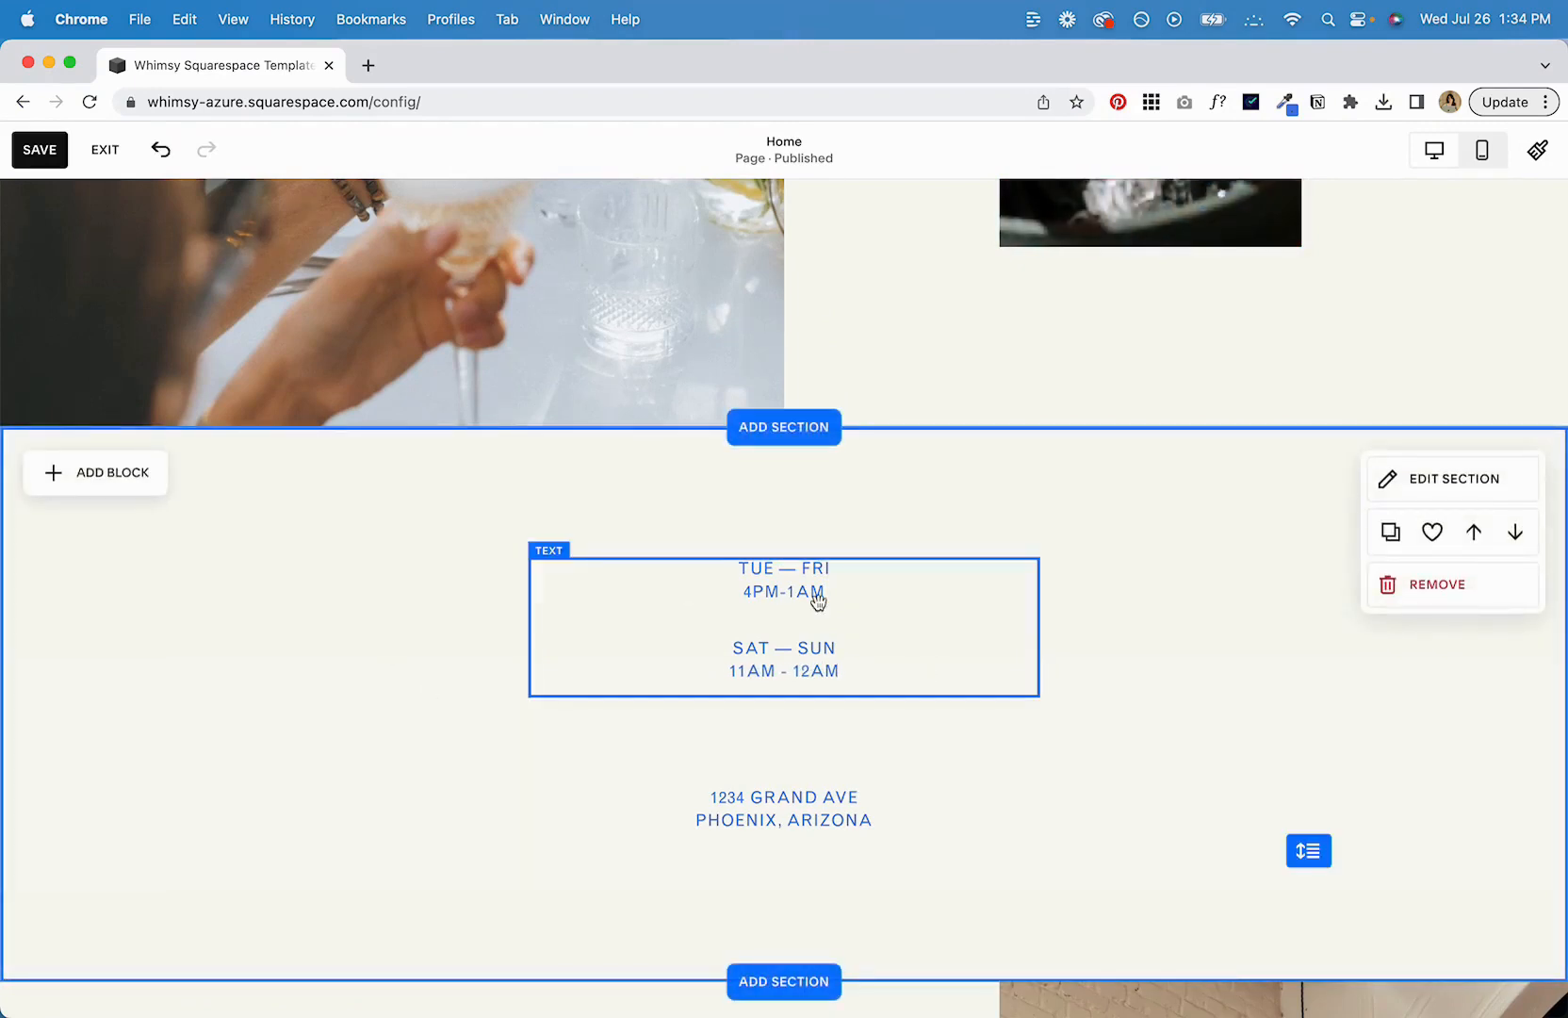
# Add a text block reading "hello world" to the opening hours section.
pyautogui.click(126, 471)
pyautogui.click(148, 604)
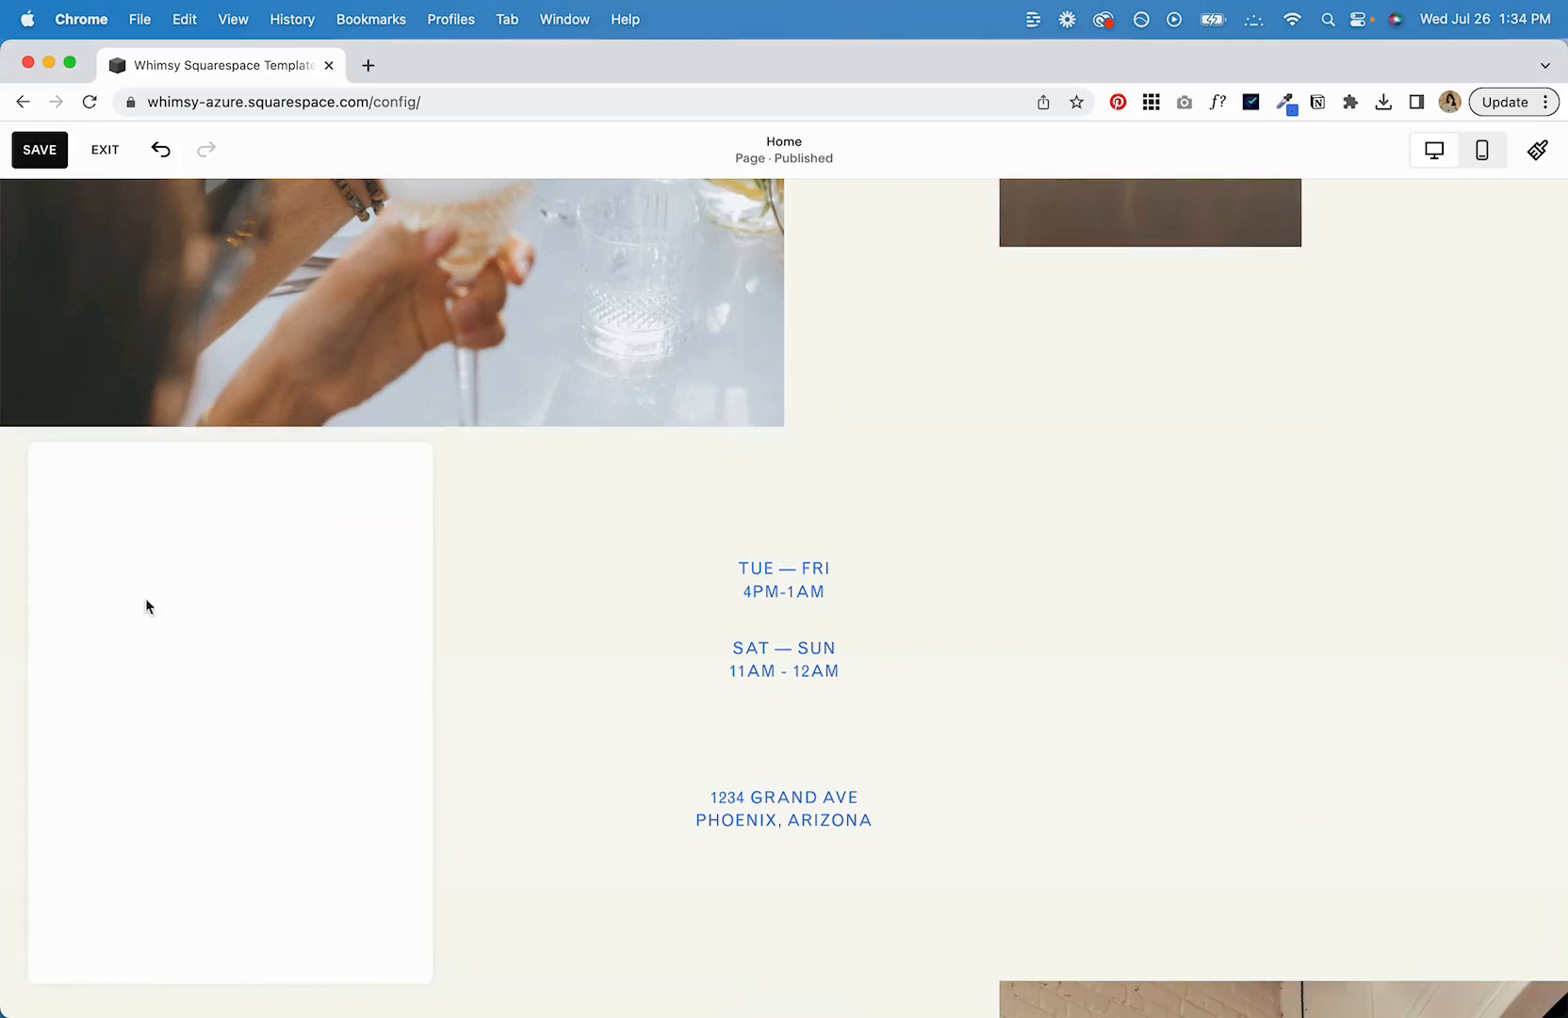
pyautogui.click(216, 575)
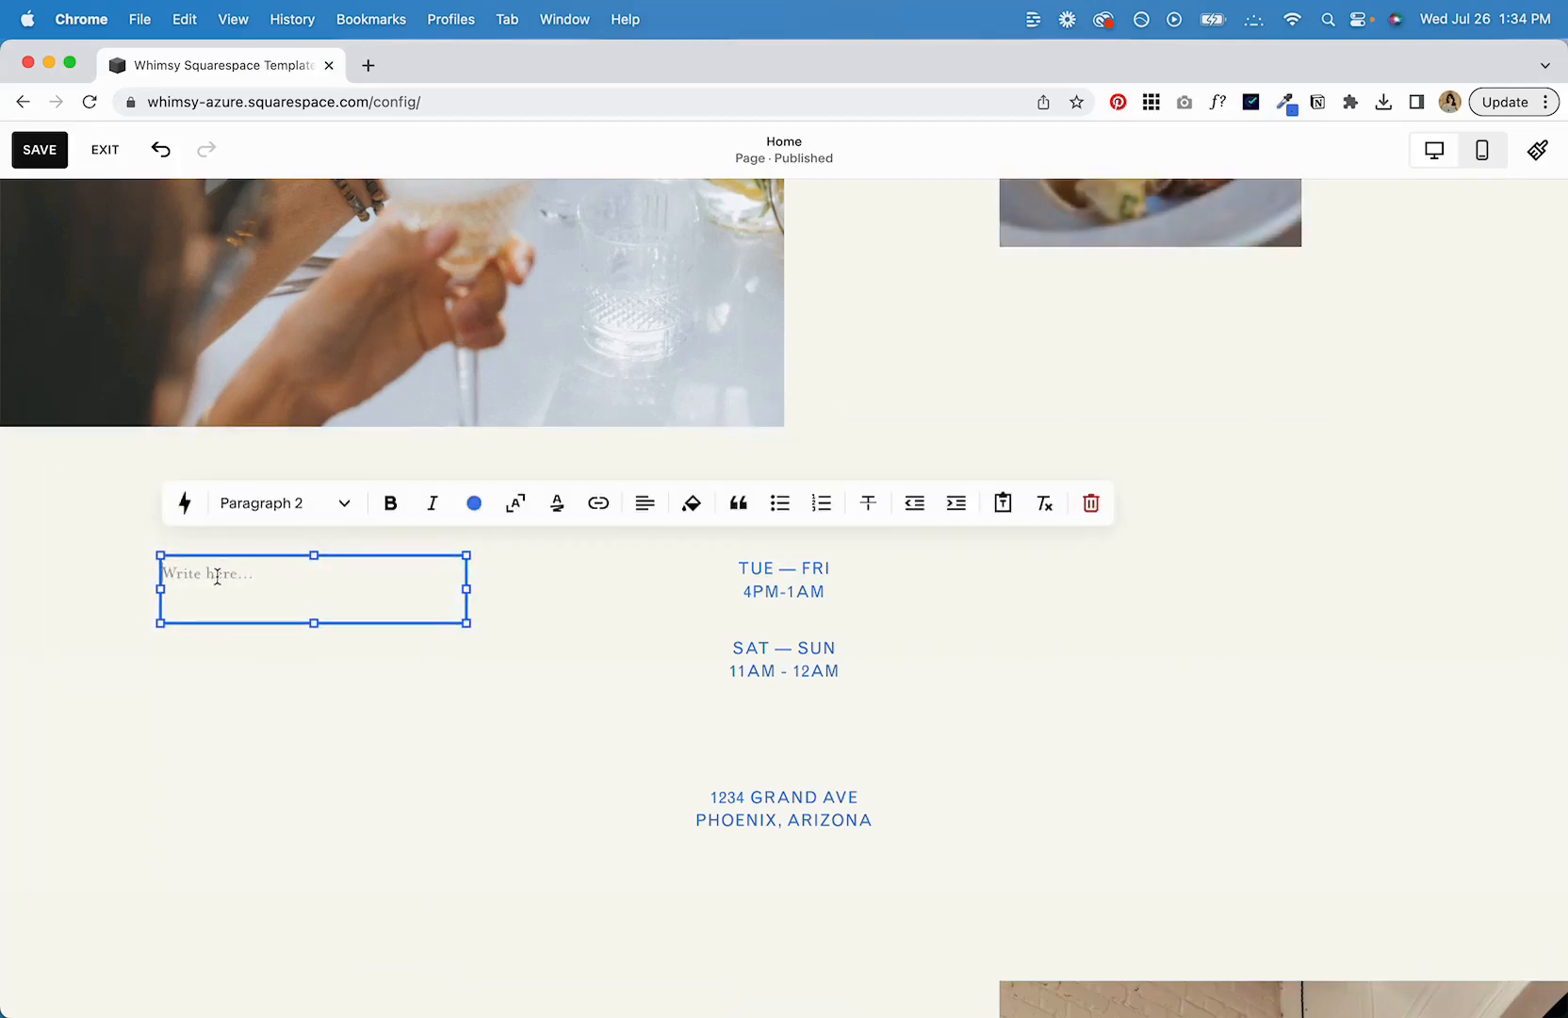
pyautogui.write('hello world')
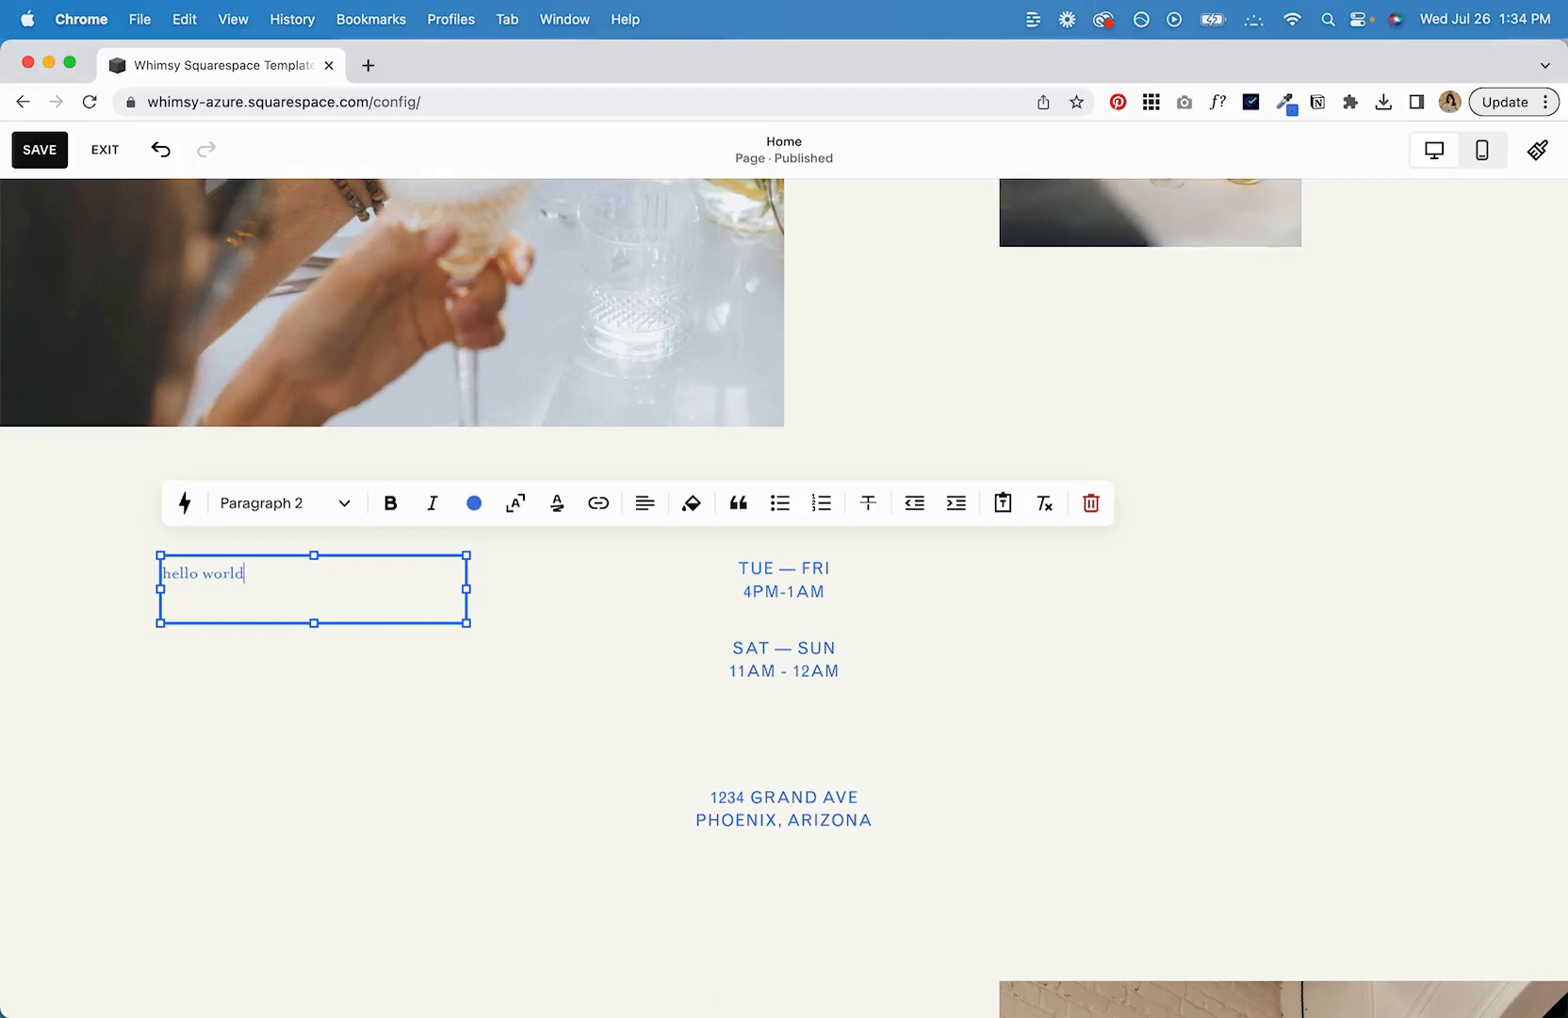
# Format the whole "hello world" text as Heading 1.
pyautogui.doubleClick(207, 571)
pyautogui.tripleClick(207, 571)
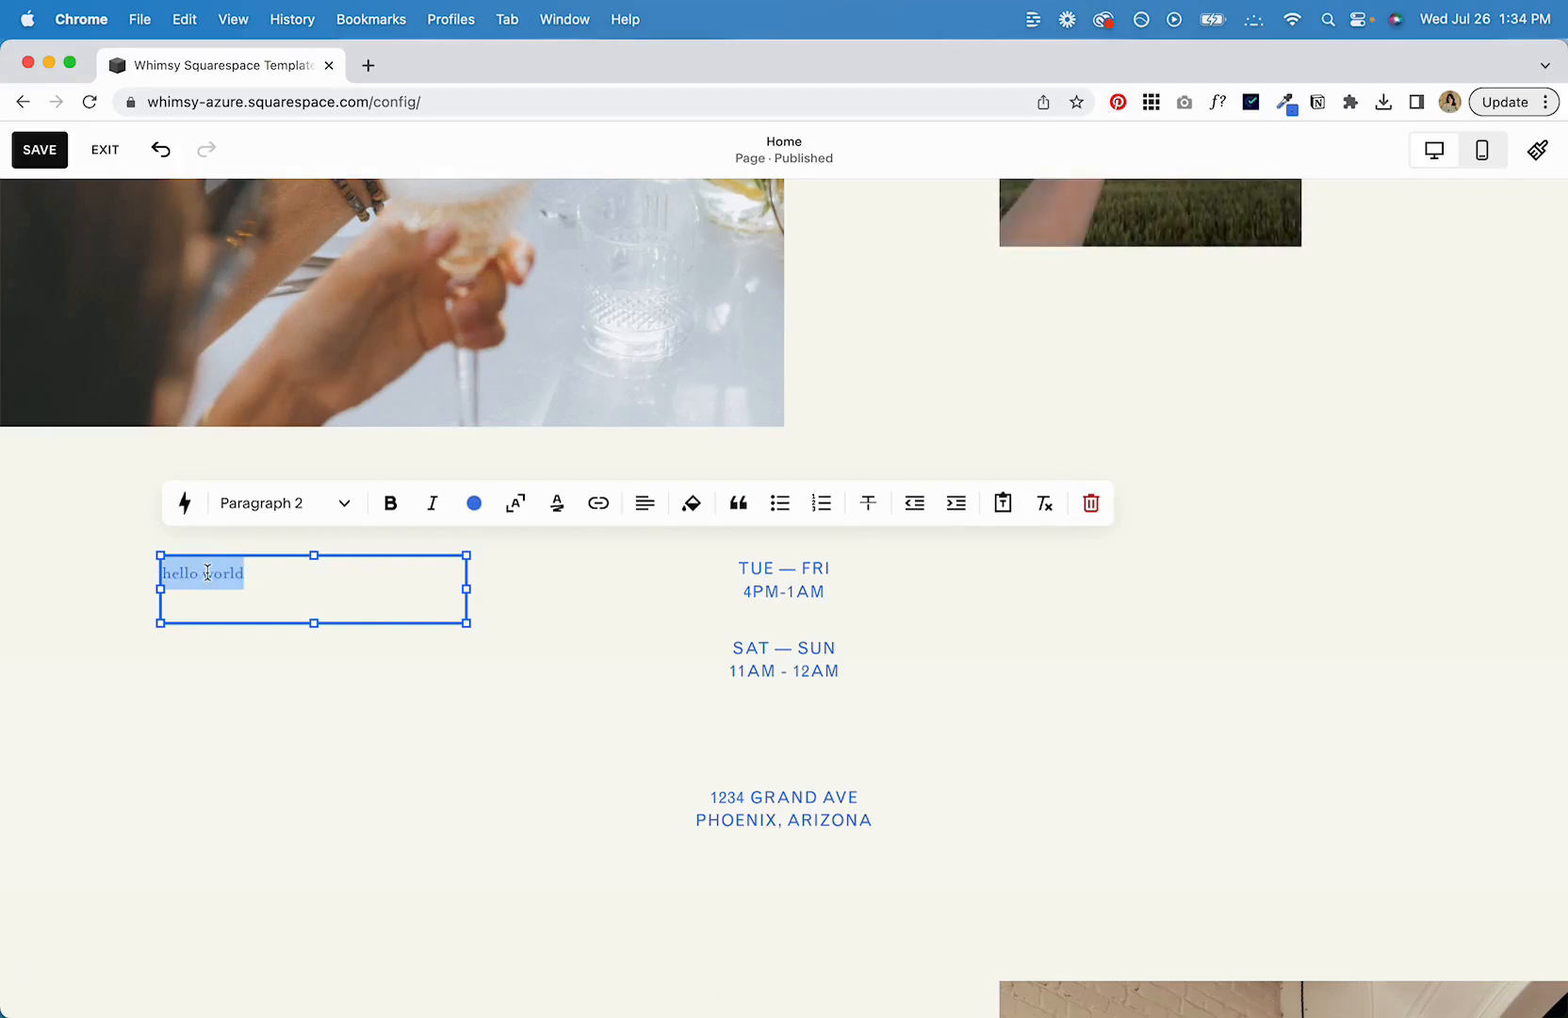
pyautogui.click(349, 507)
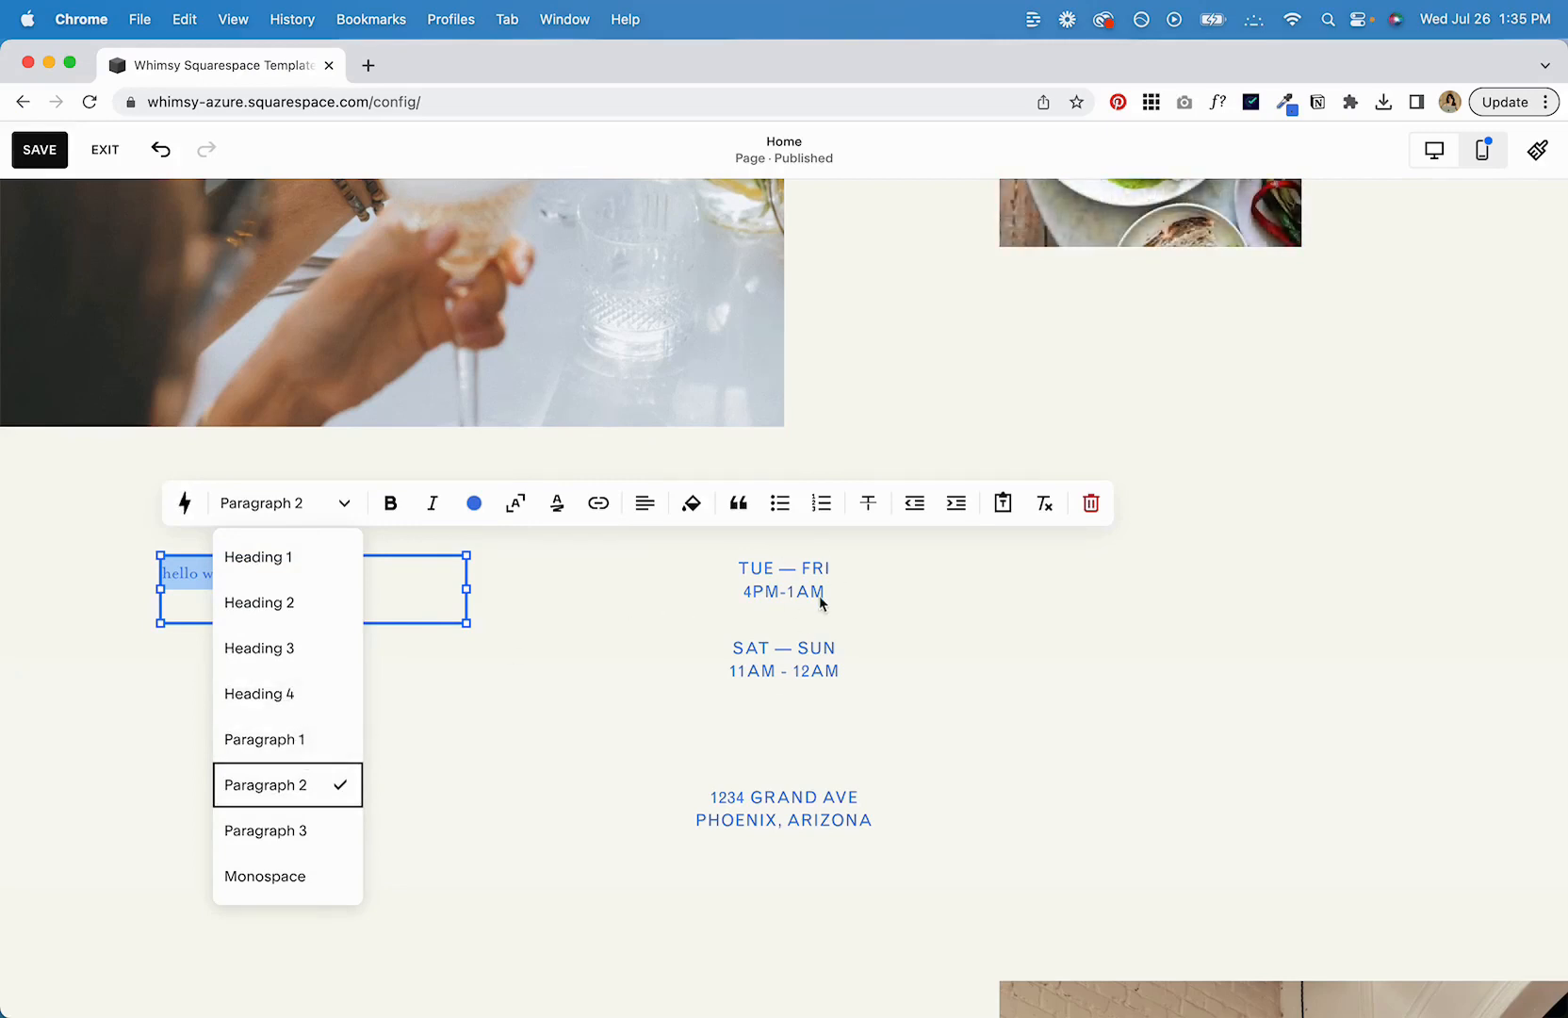
pyautogui.click(285, 557)
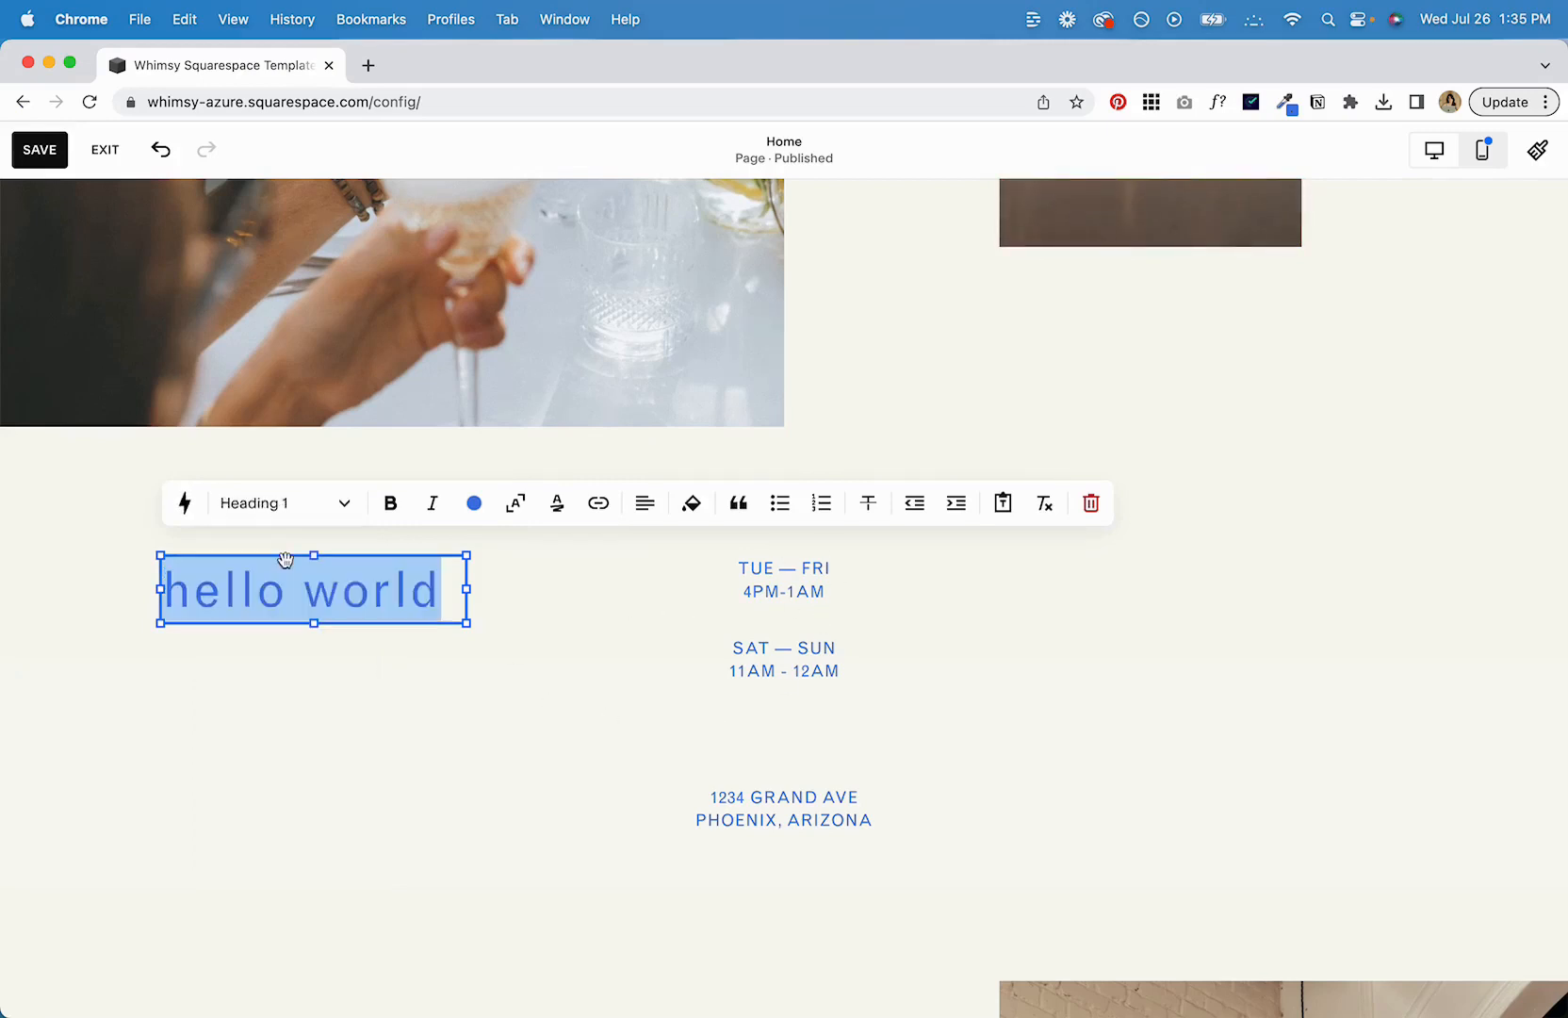
pyautogui.click(380, 664)
# Try bold and italic formatting on the "hello world" heading and remove both again.
pyautogui.click(377, 592)
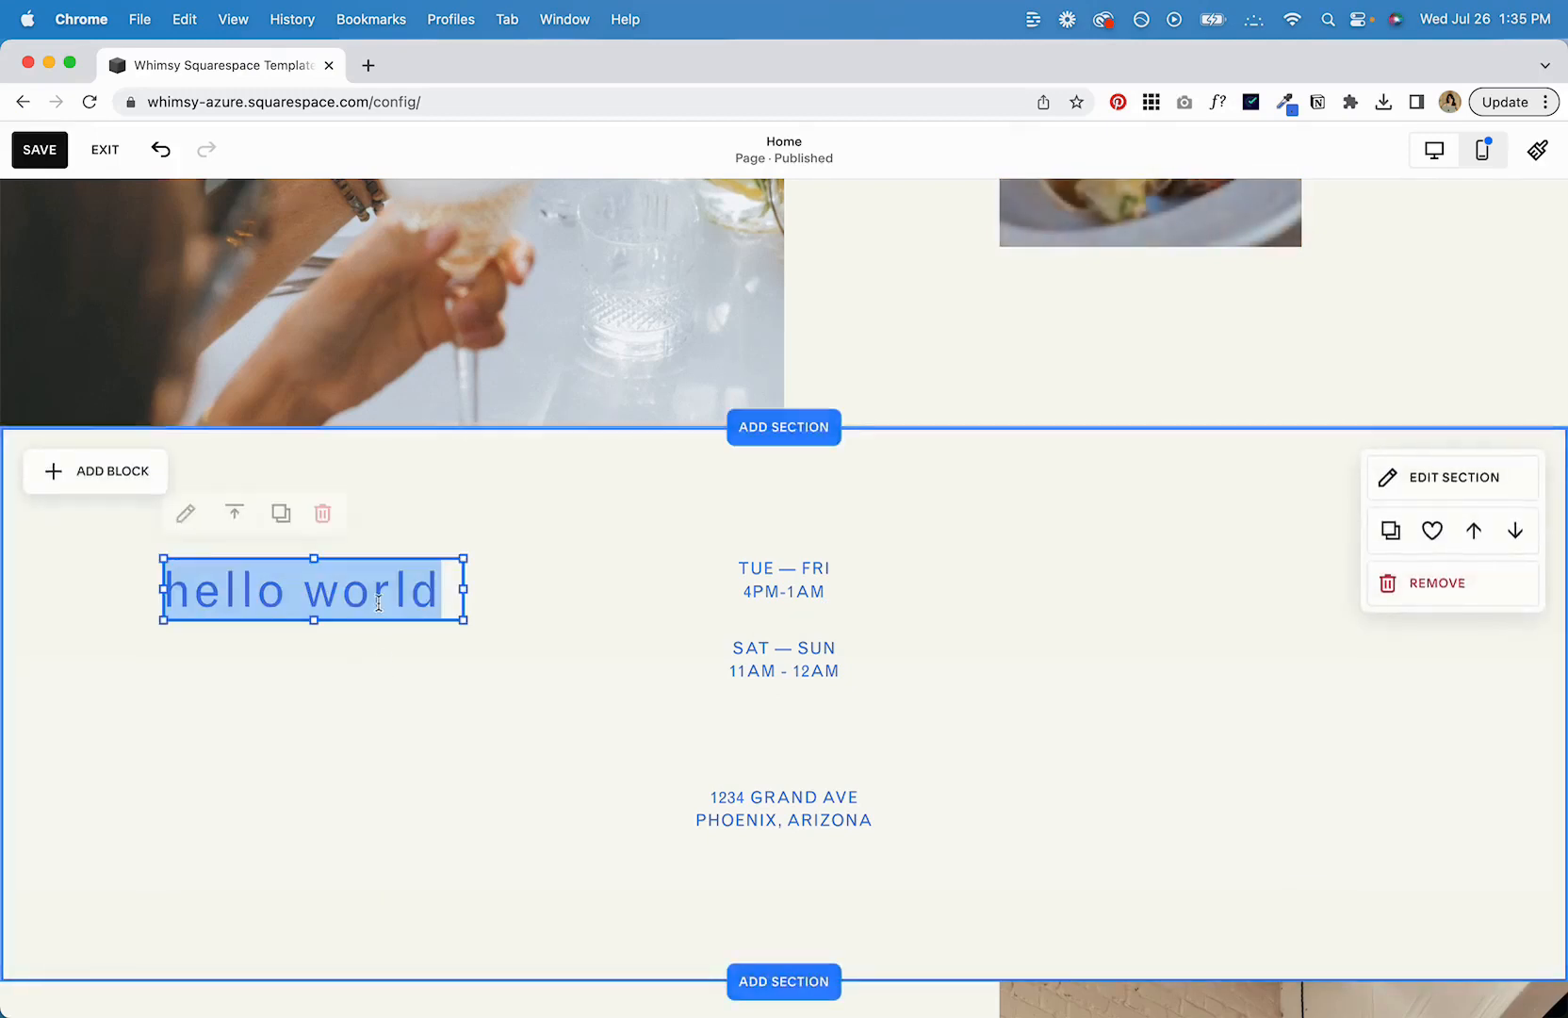
pyautogui.tripleClick(400, 603)
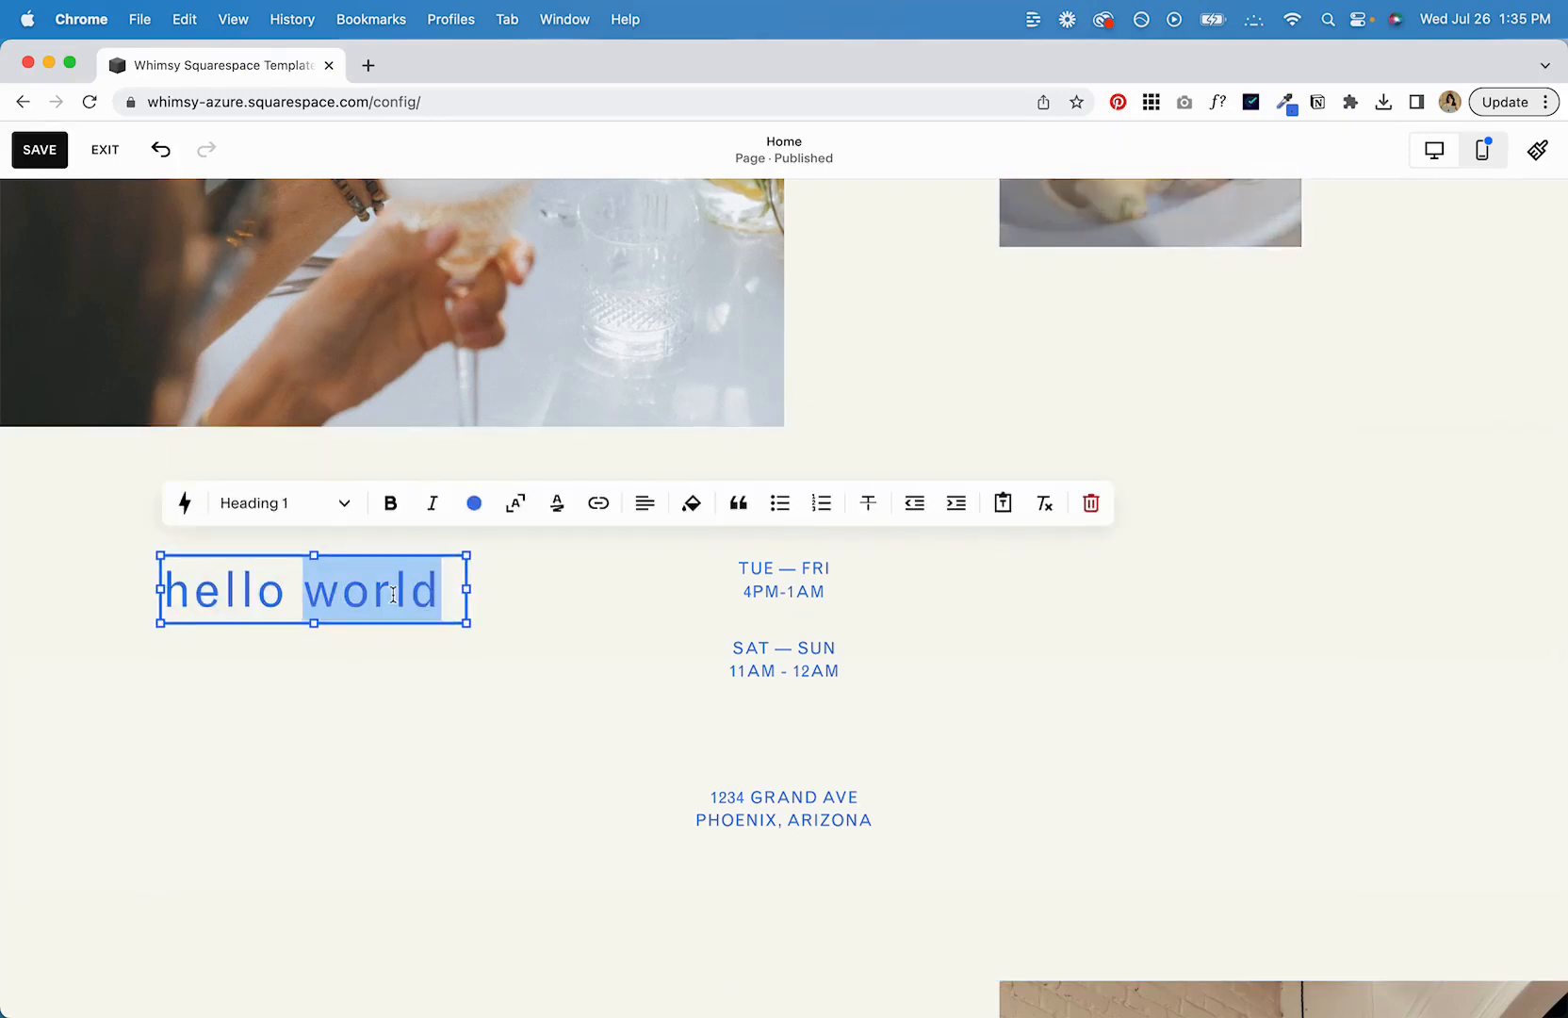
pyautogui.click(398, 505)
pyautogui.click(429, 507)
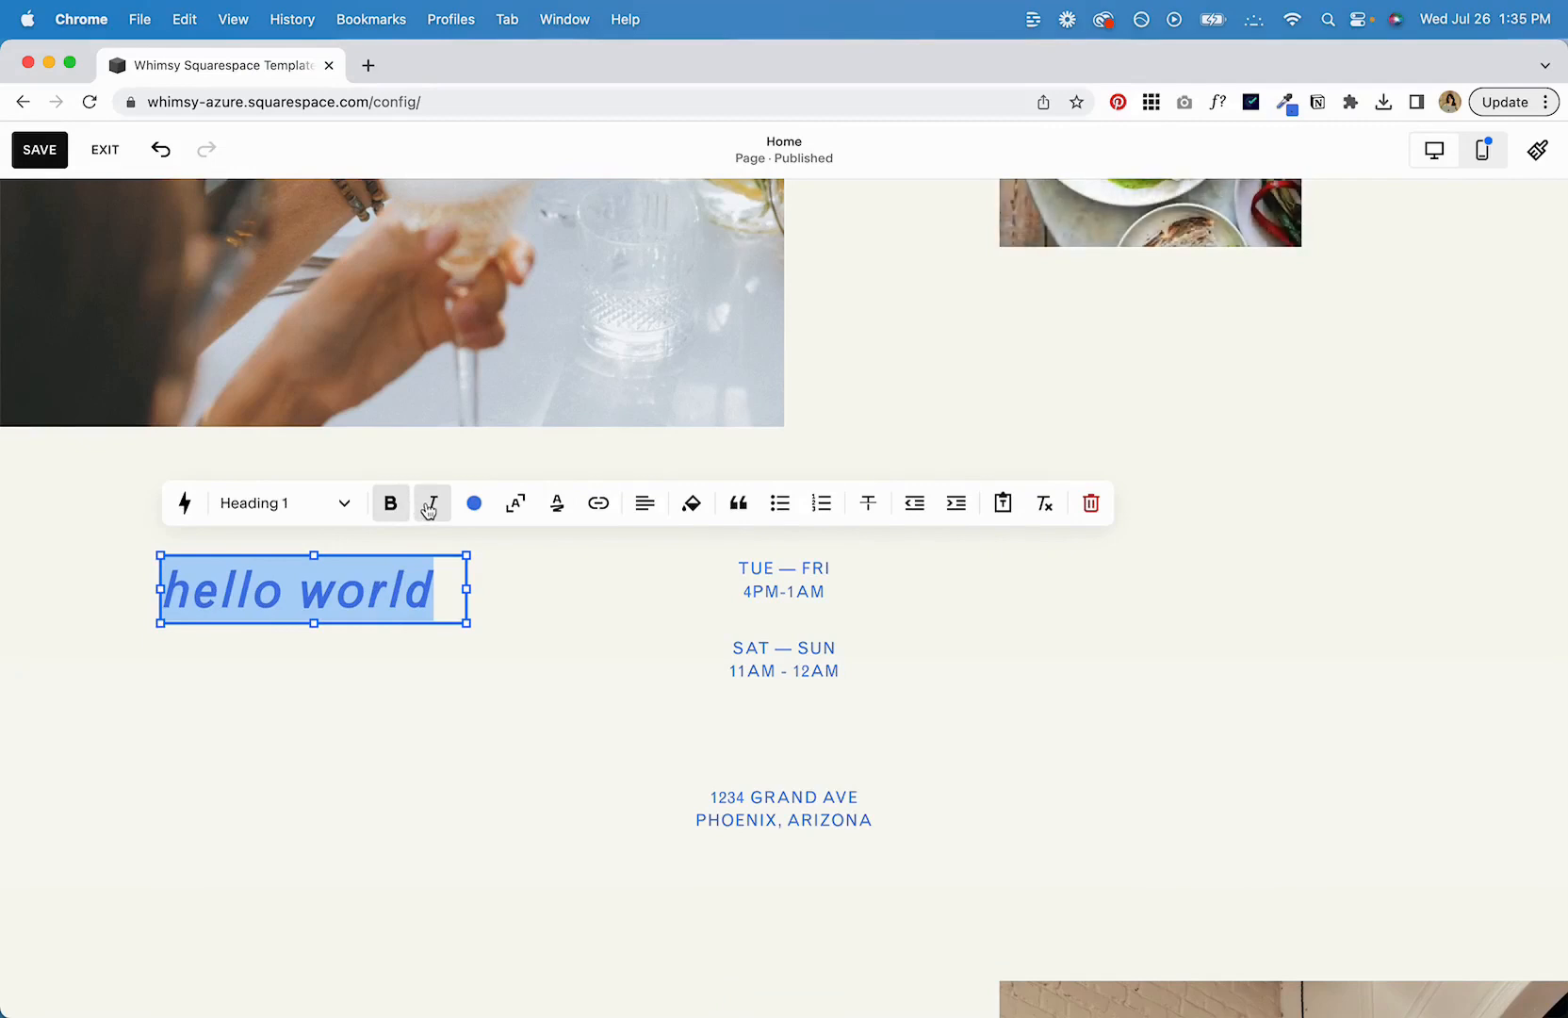
pyautogui.click(432, 507)
pyautogui.click(399, 507)
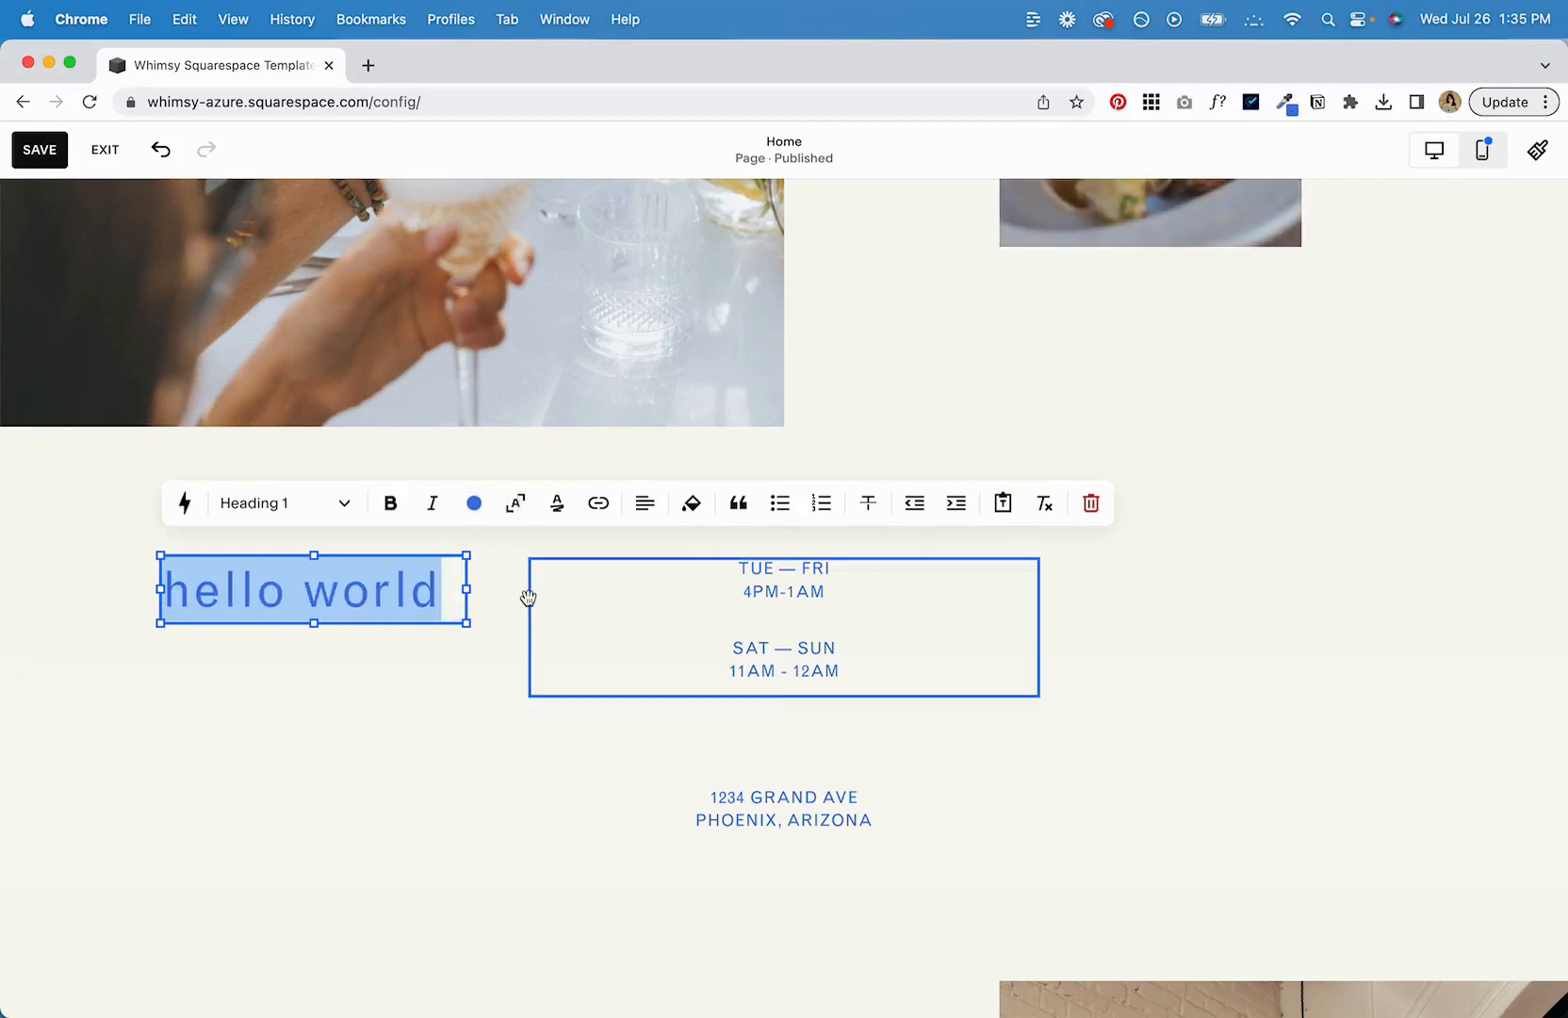
# Widen the "hello world" block across most of the section and scale its text to fill the block's width.
pyautogui.click(529, 599)
pyautogui.click(358, 596)
pyautogui.moveTo(469, 586); pyautogui.dragTo(1354, 593)
pyautogui.click(398, 590)
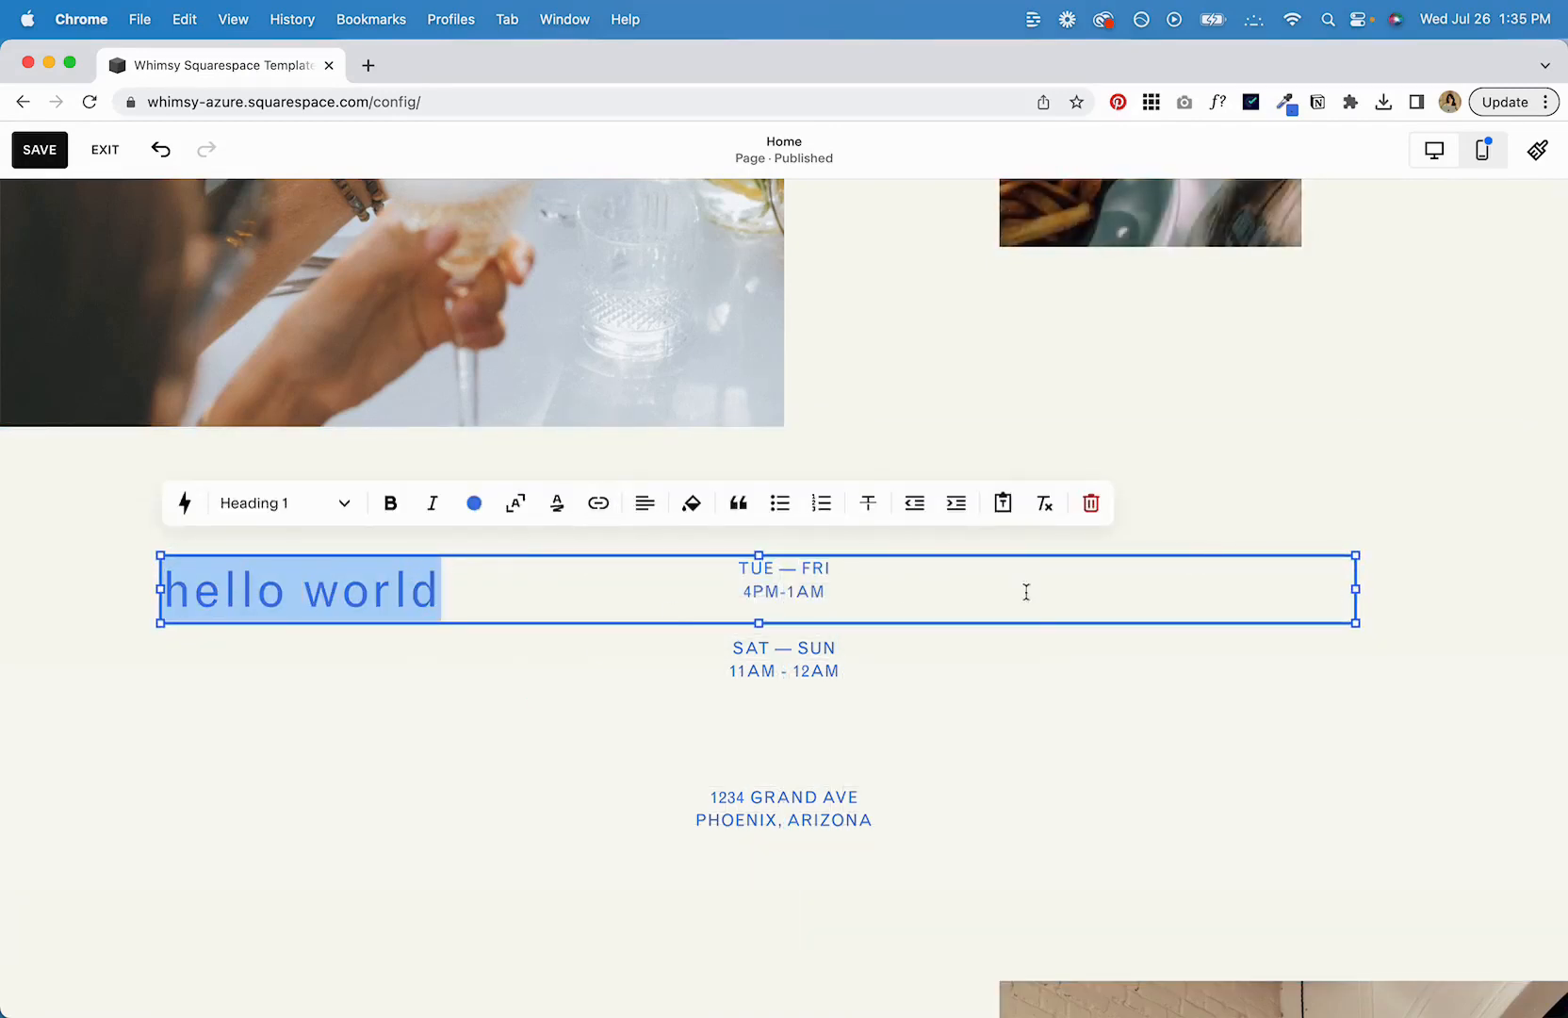
pyautogui.click(514, 502)
pyautogui.scroll(-3, 430, 733)
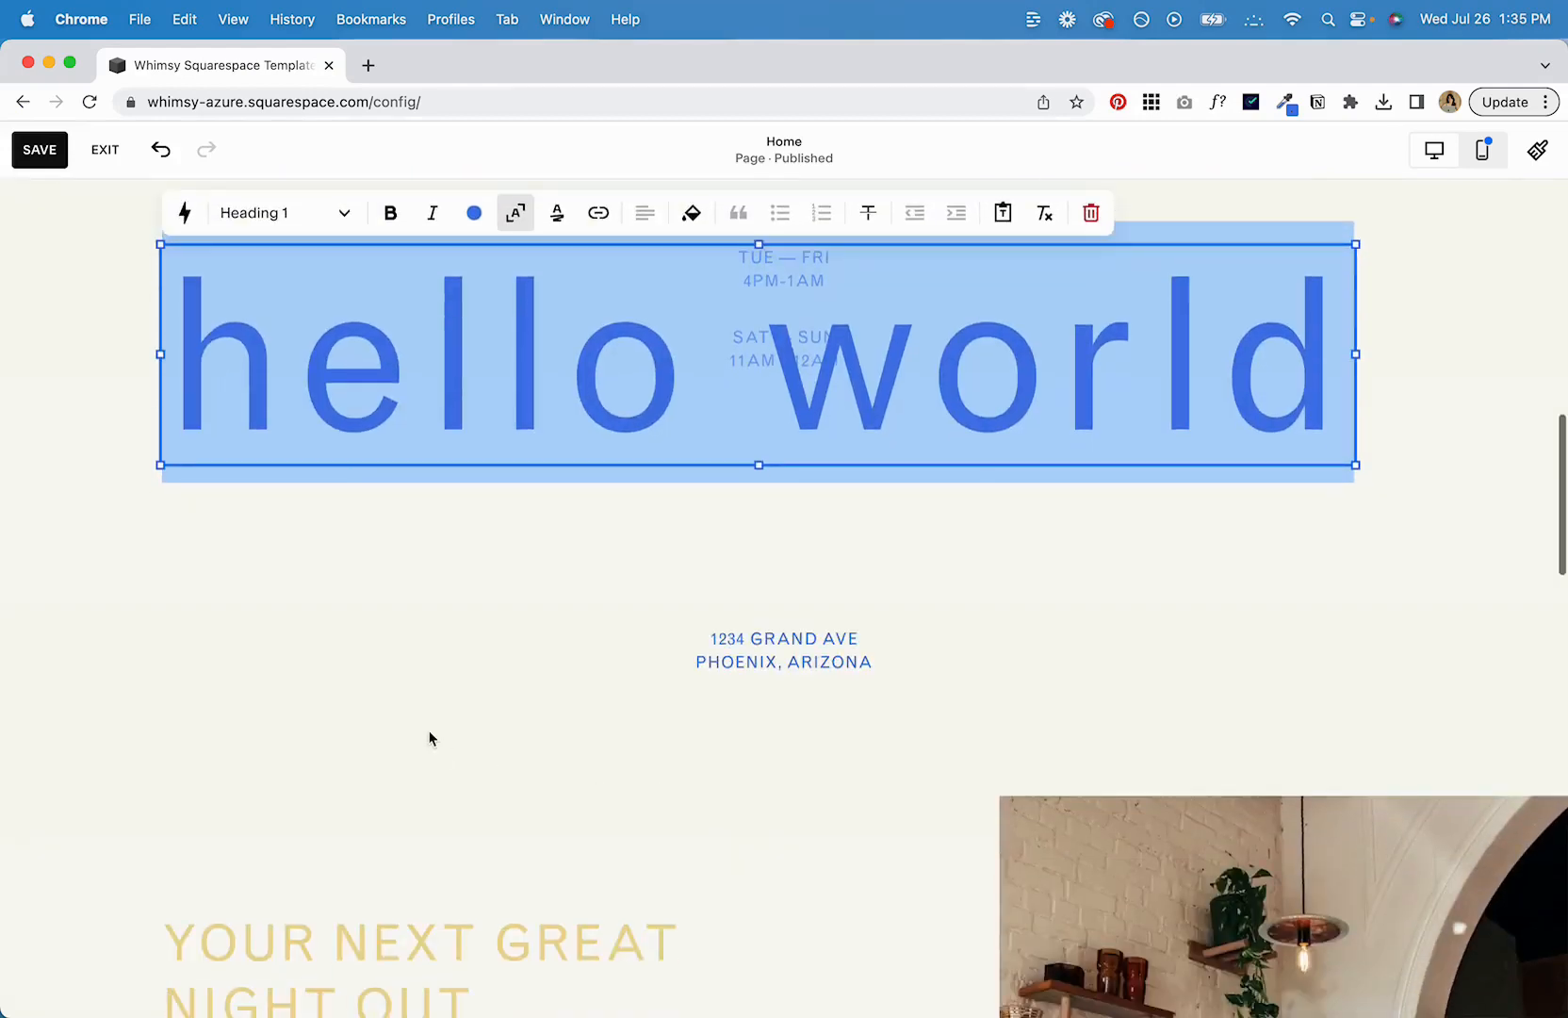
pyautogui.scroll(4, 431, 733)
# Add a curved underline highlight to the TUE — FRI and 4PM-1AM lines of the opening hours text.
pyautogui.scroll(-2, 460, 781)
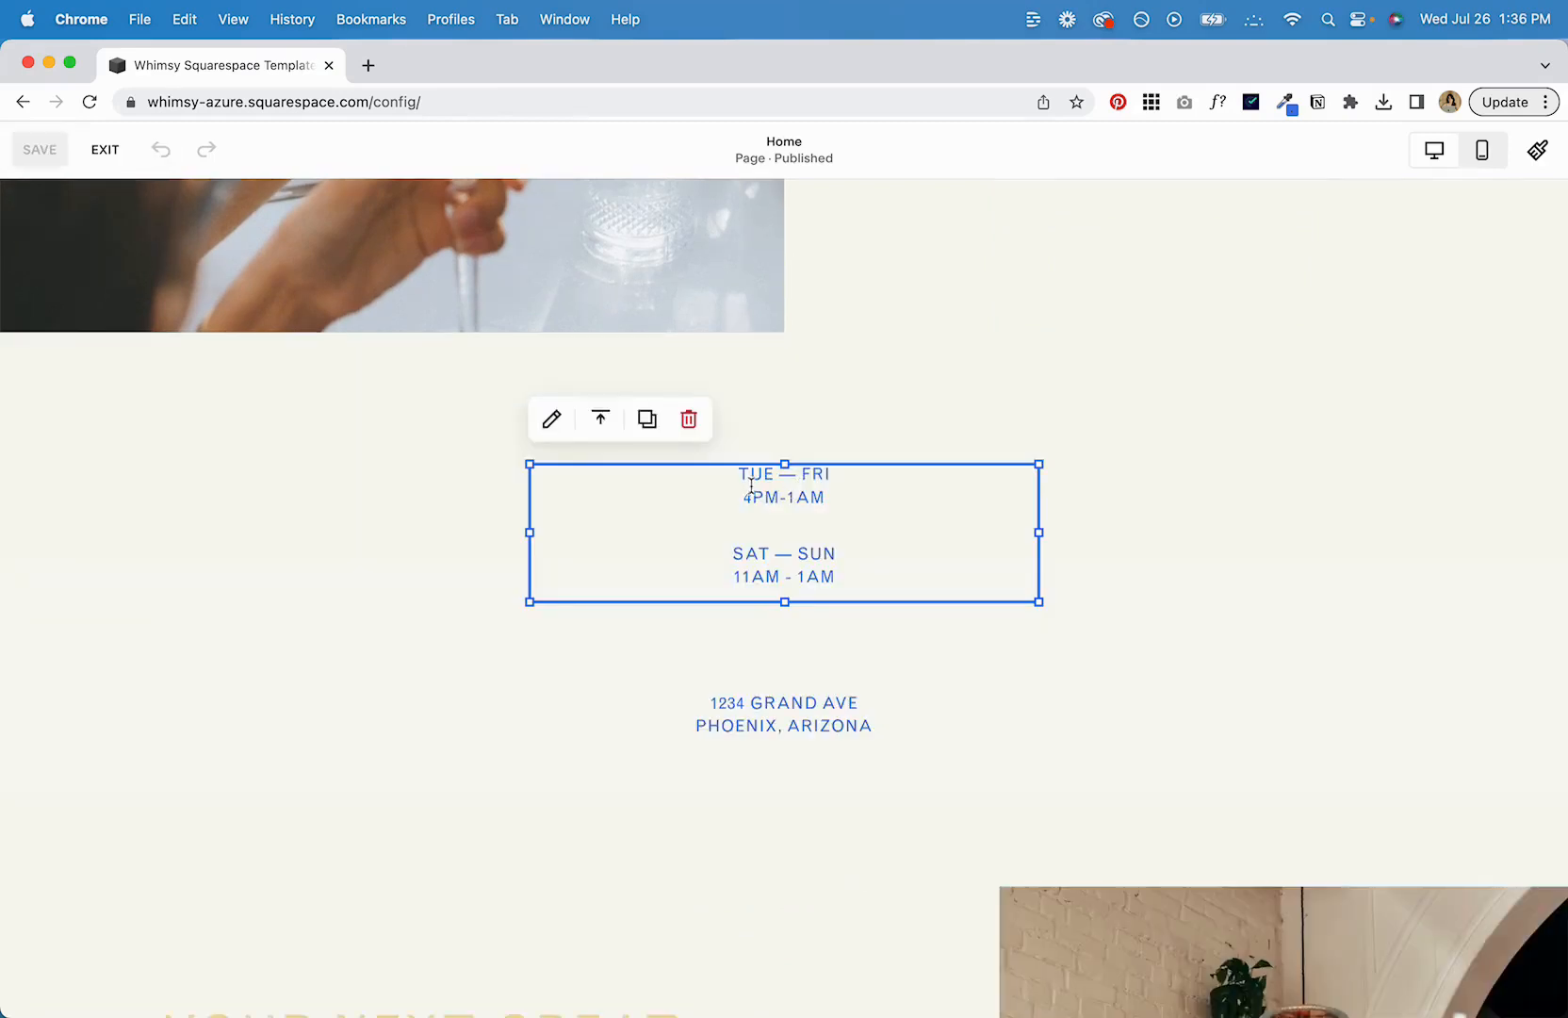
pyautogui.tripleClick(750, 476)
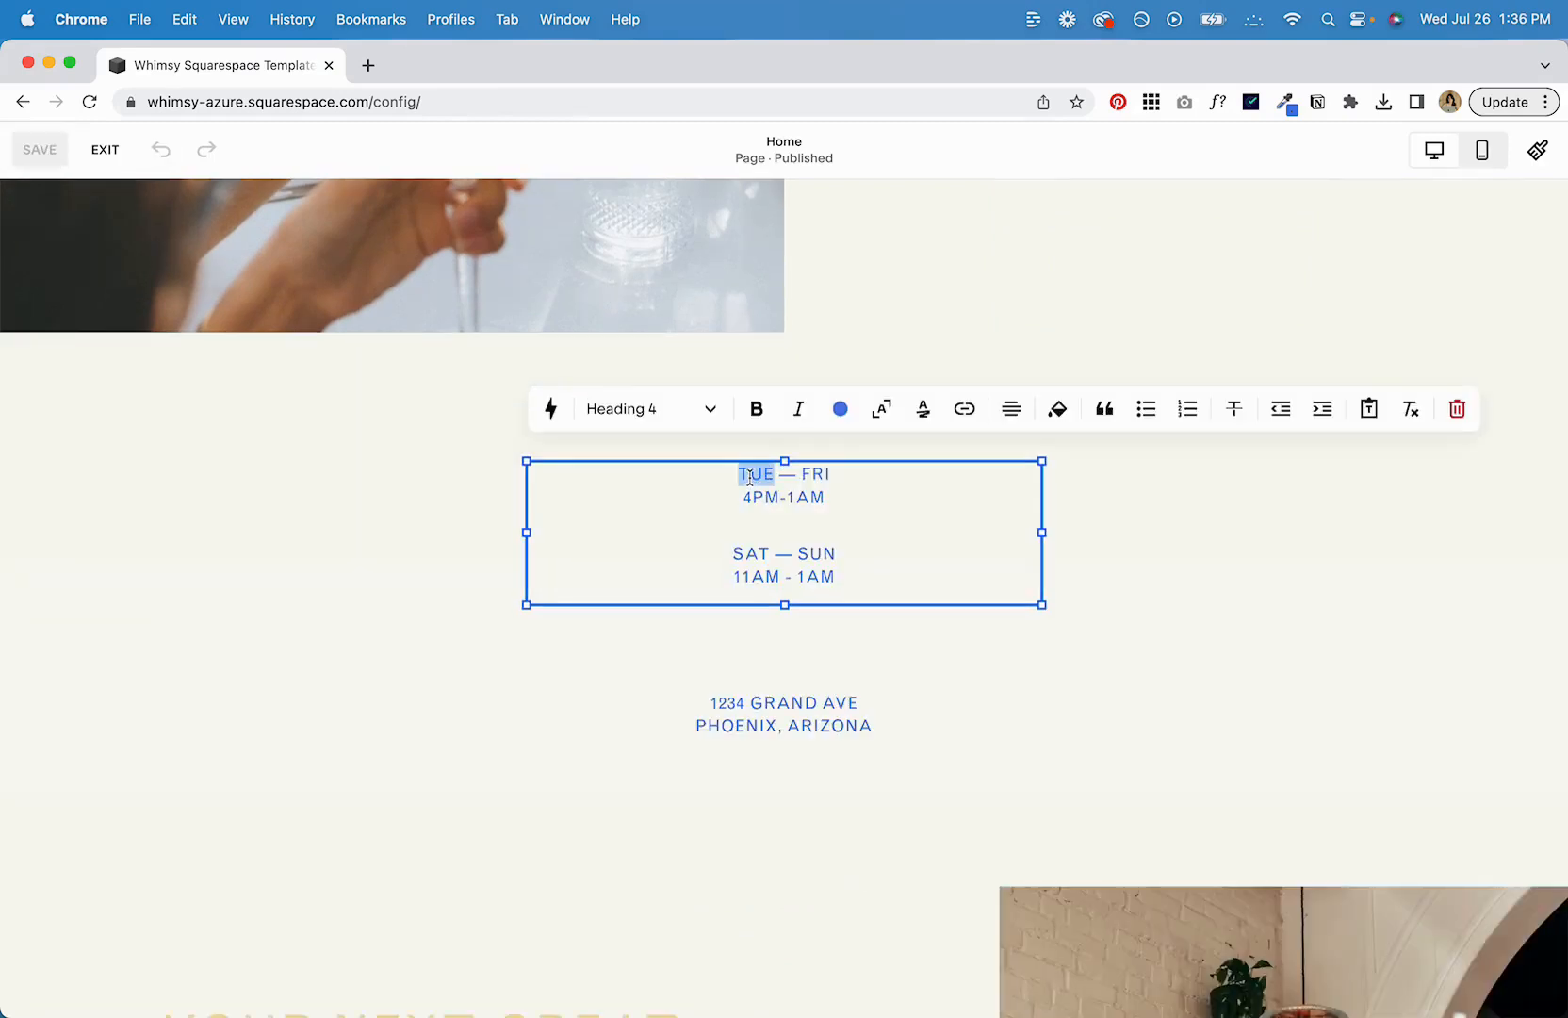
pyautogui.click(842, 501)
pyautogui.moveTo(842, 501); pyautogui.dragTo(722, 482)
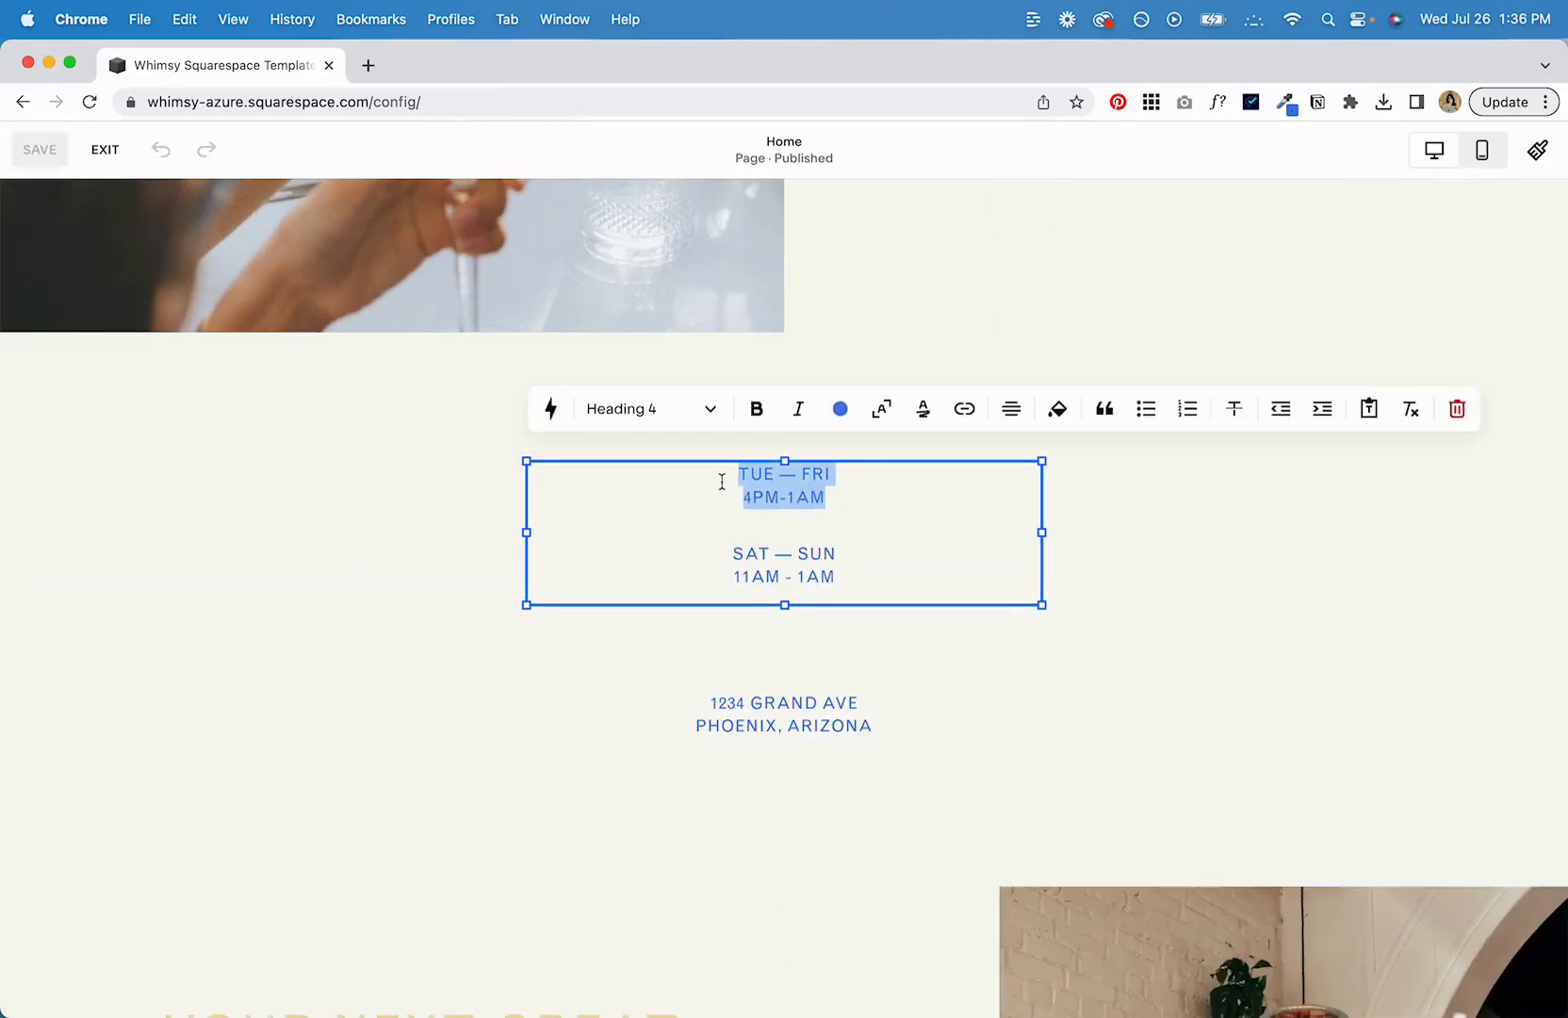
pyautogui.click(924, 410)
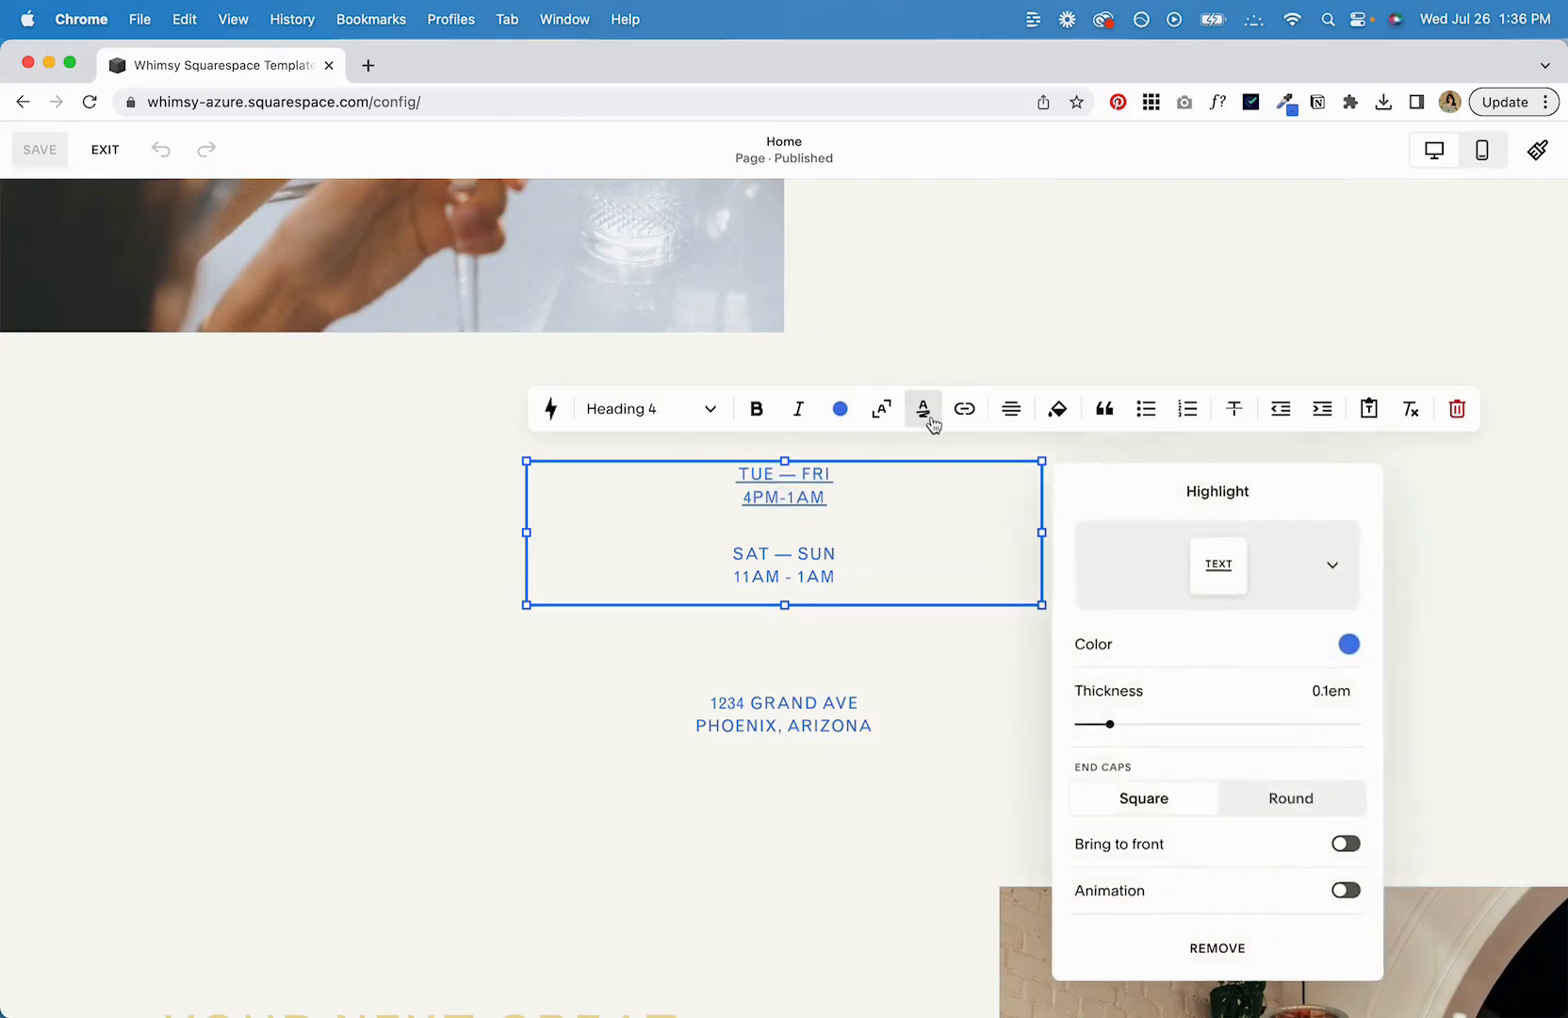
pyautogui.click(1338, 572)
pyautogui.click(1219, 589)
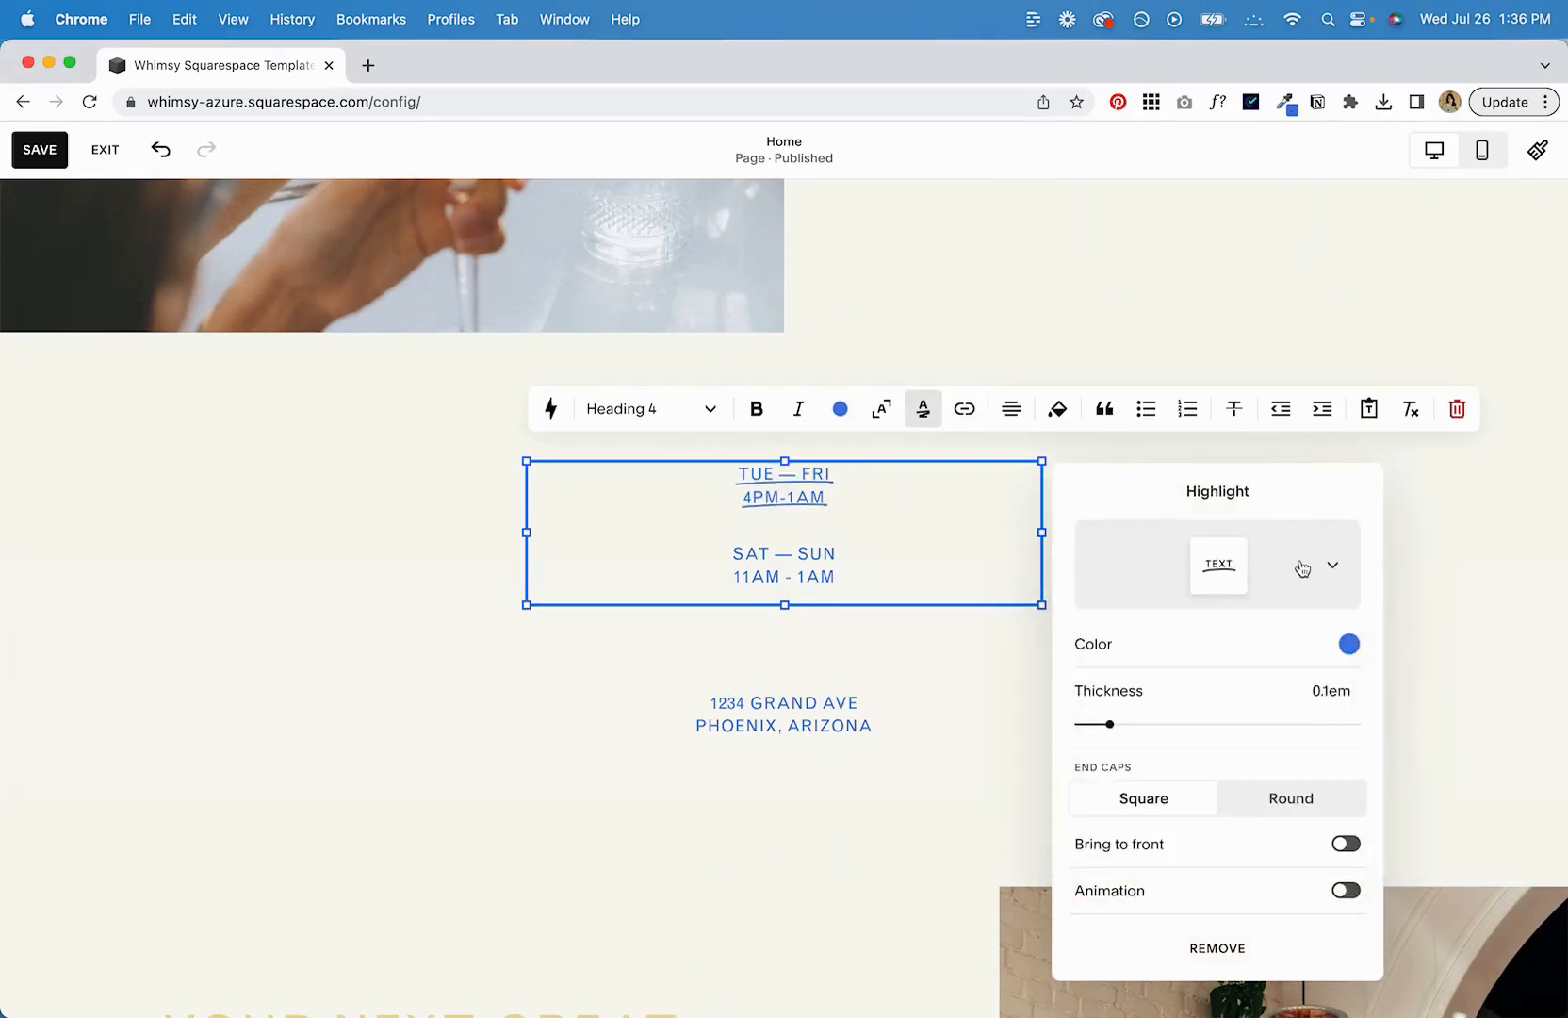
# Try the double underline, oval and wavy highlight styles on the TUE — FRI hours and return to the curved underline.
pyautogui.click(1335, 572)
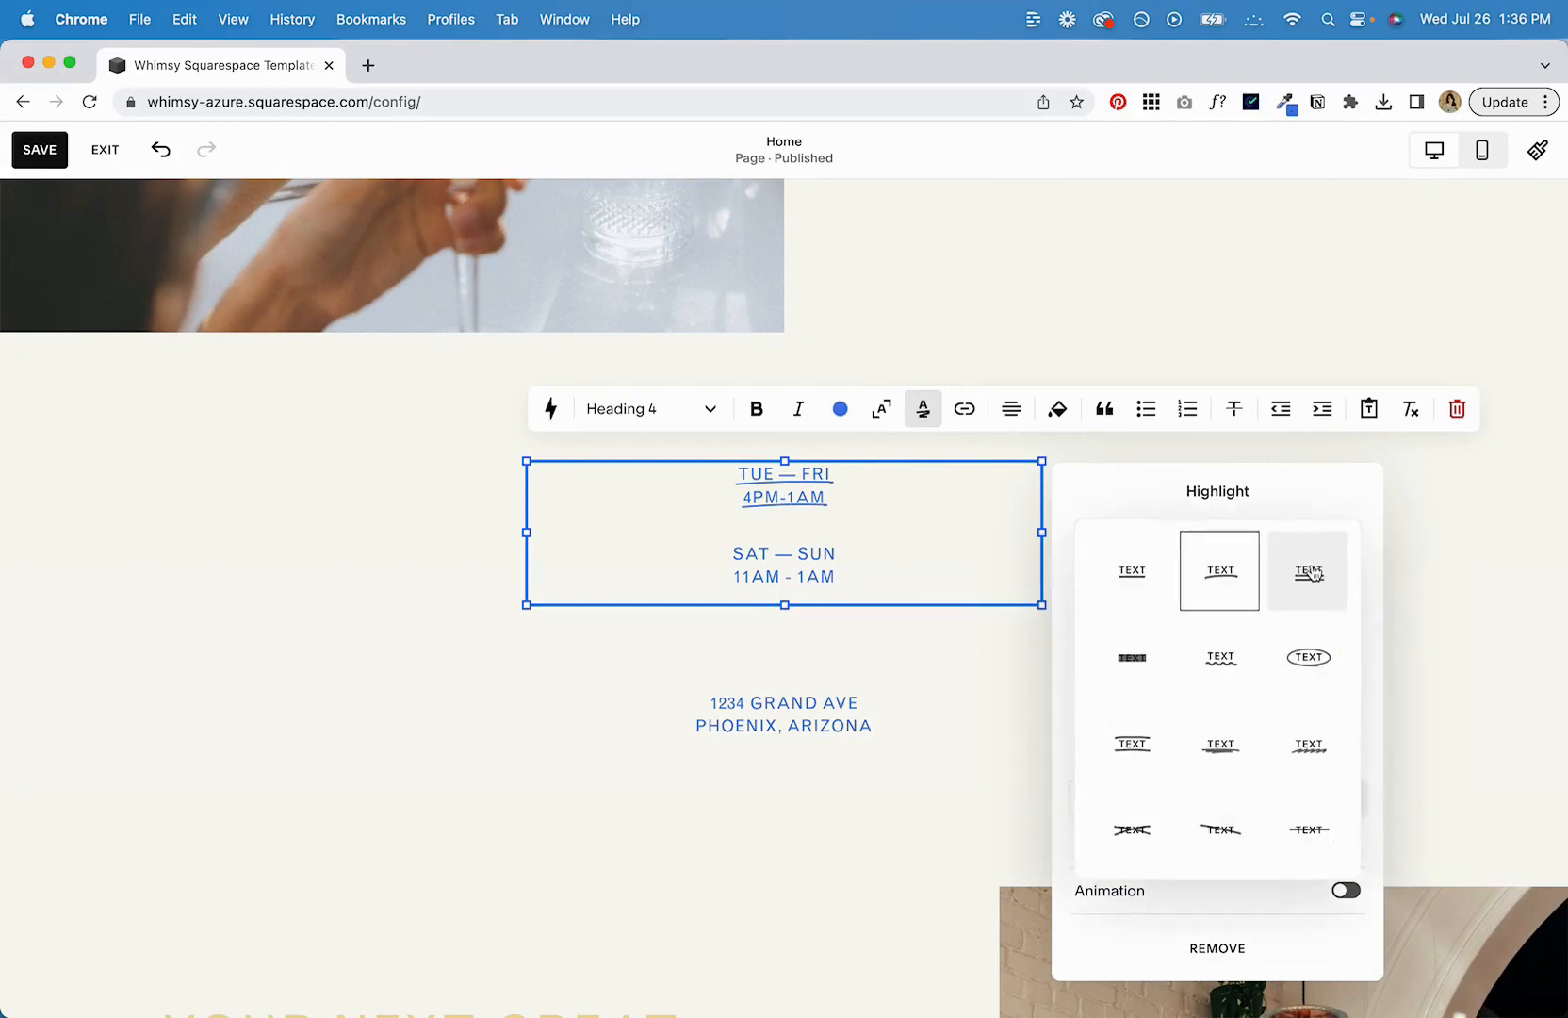
pyautogui.click(1312, 573)
pyautogui.click(1336, 570)
pyautogui.click(1305, 658)
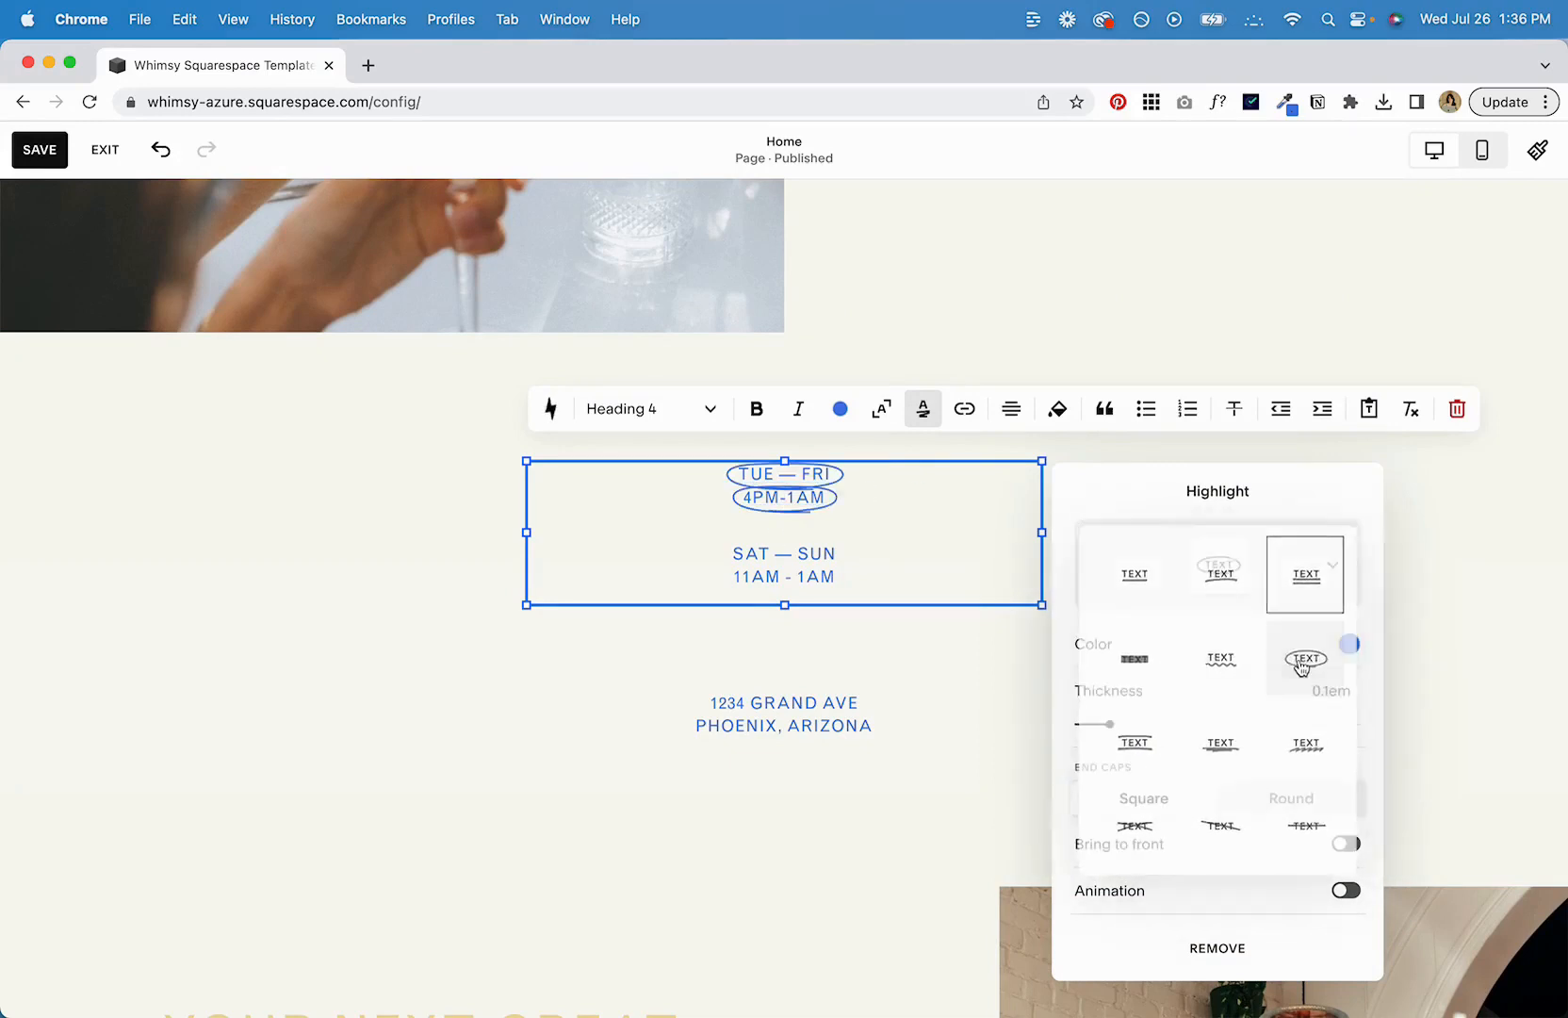
pyautogui.click(1331, 570)
pyautogui.click(1220, 652)
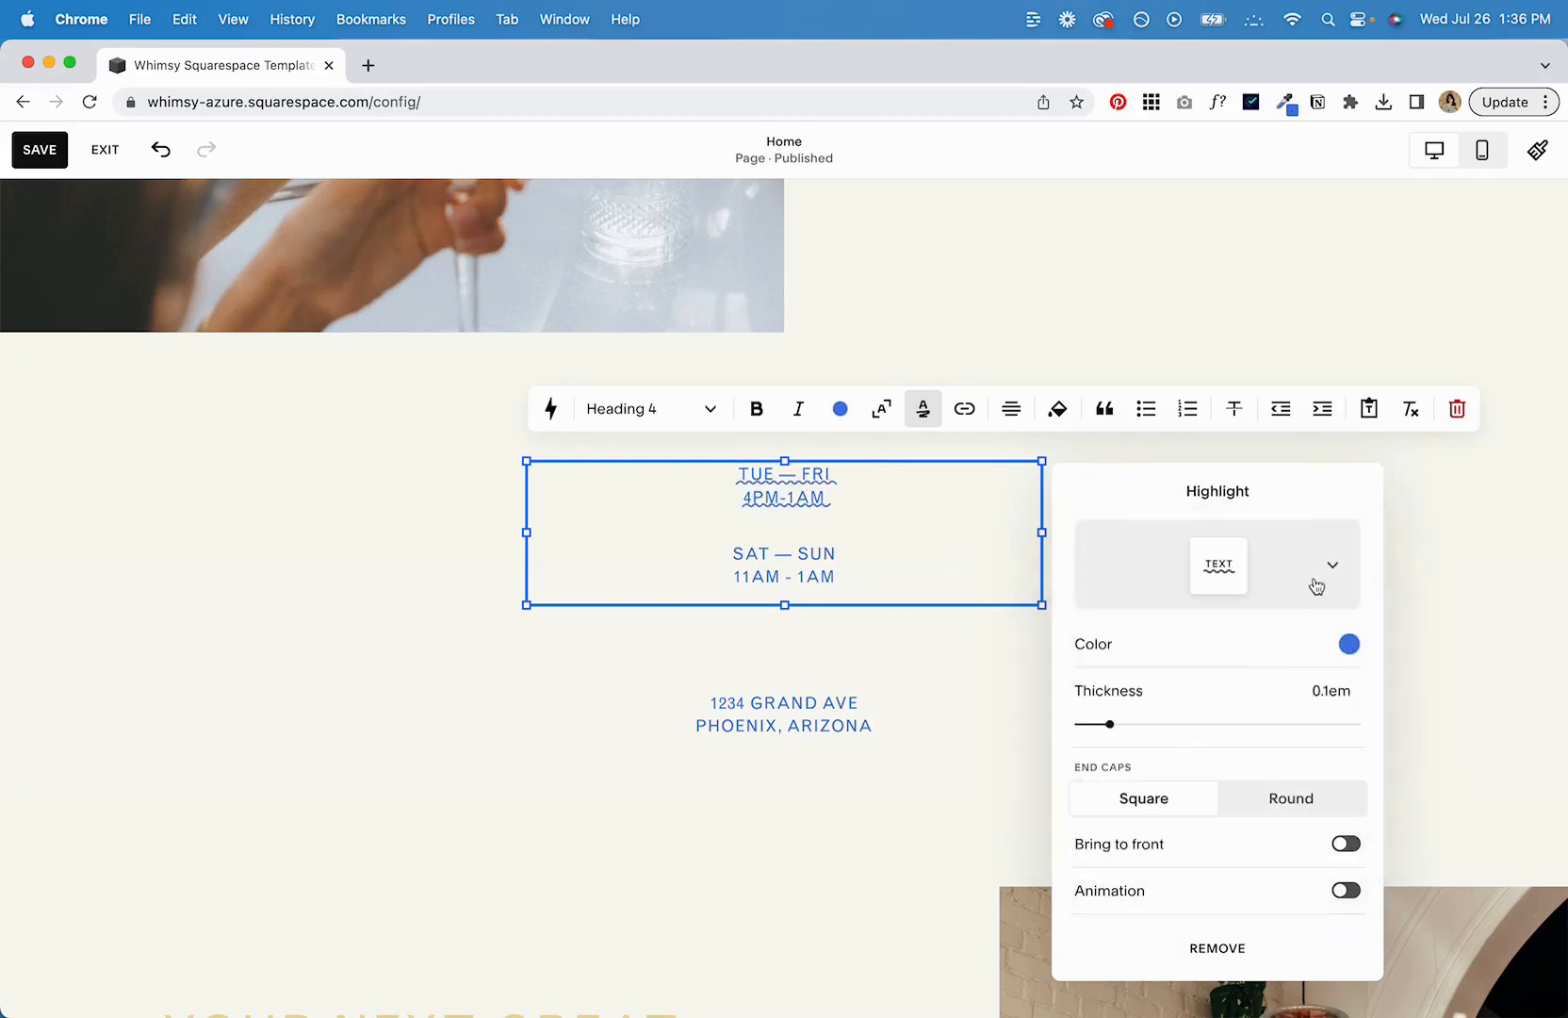
pyautogui.click(1337, 563)
pyautogui.click(1219, 576)
# Set the color of the TUE — FRI hours highlight to the palette's yellow and its thickness to 0.05em.
pyautogui.click(1349, 645)
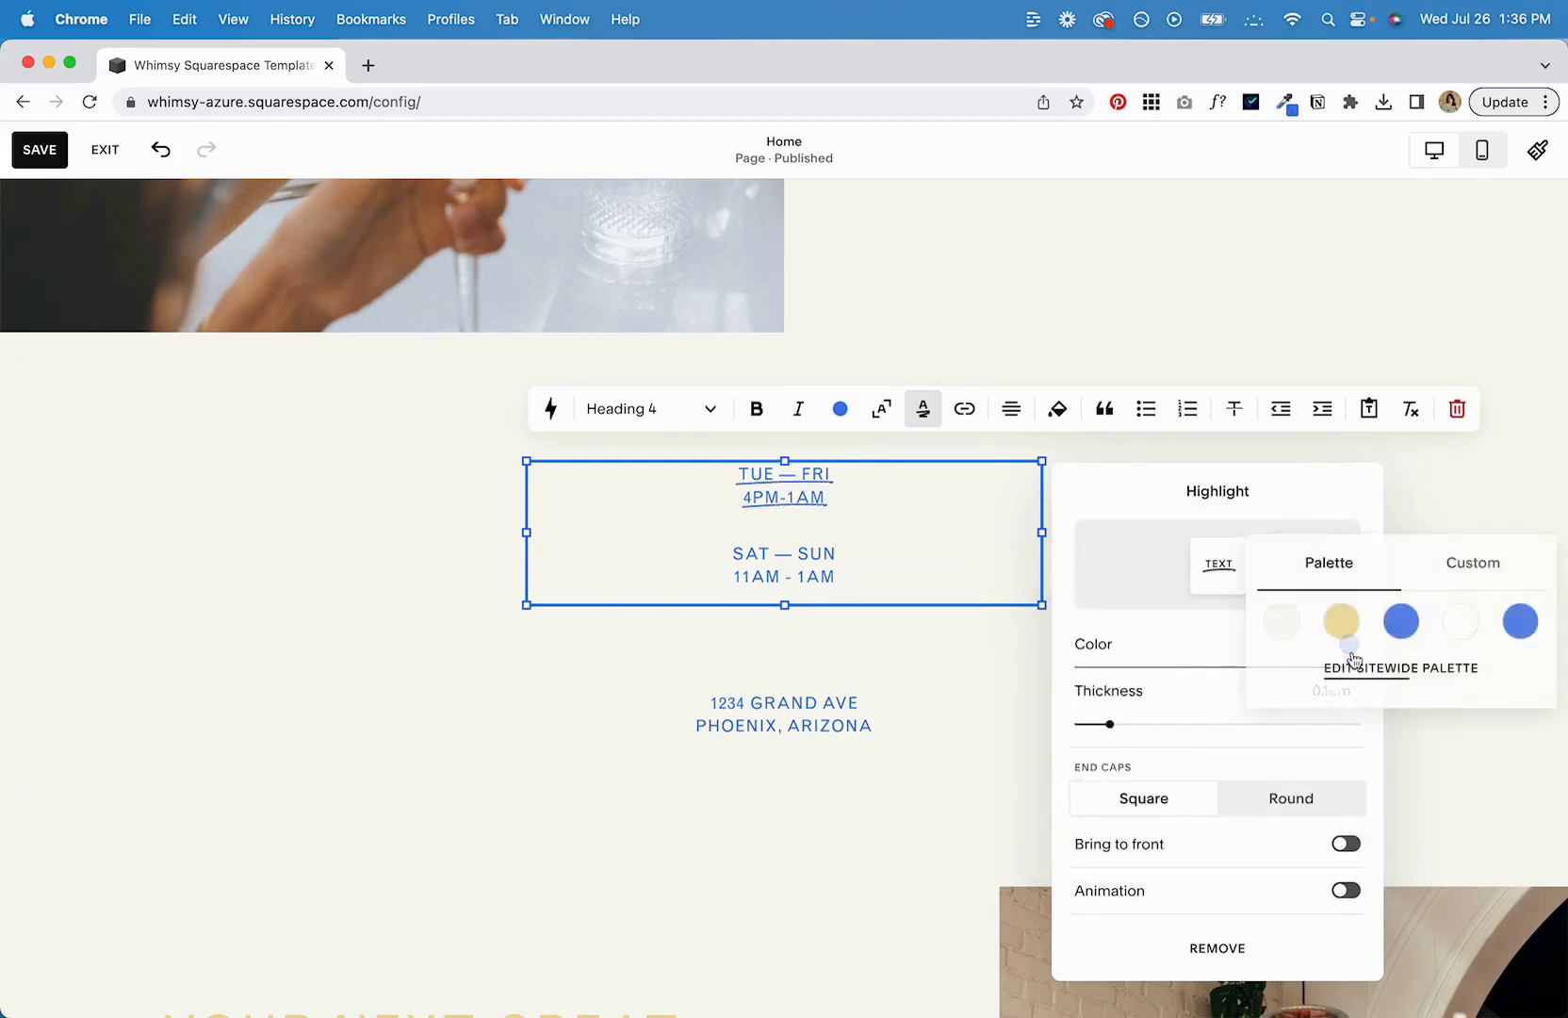
pyautogui.click(1343, 621)
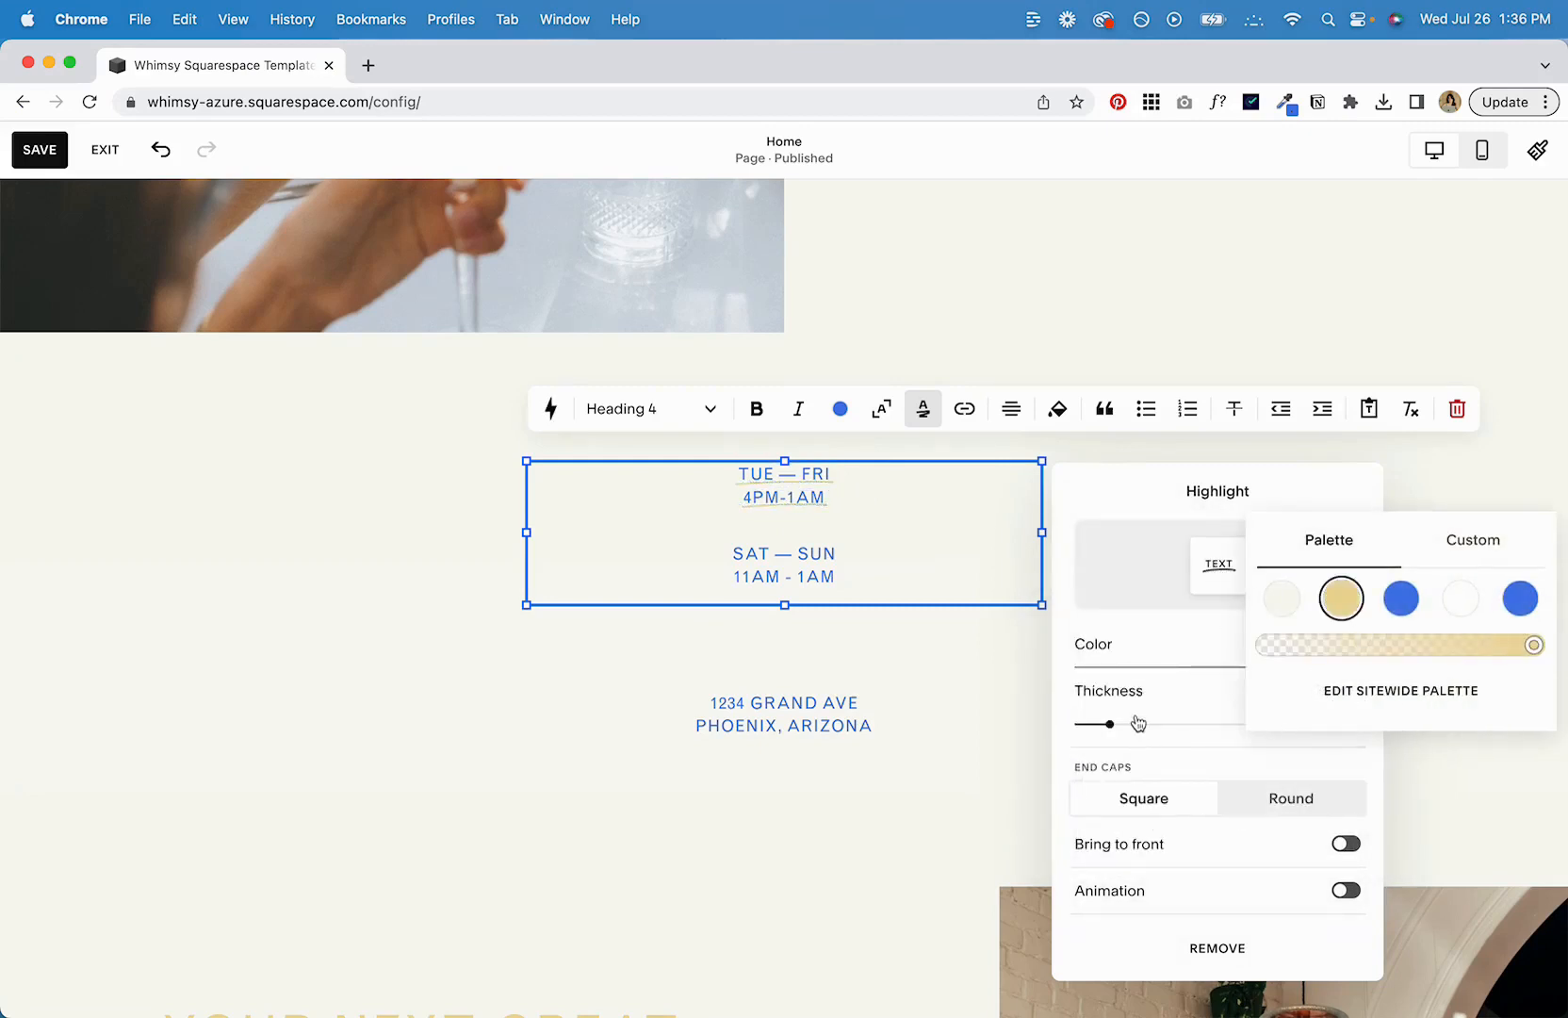
pyautogui.moveTo(1113, 730); pyautogui.dragTo(1080, 722)
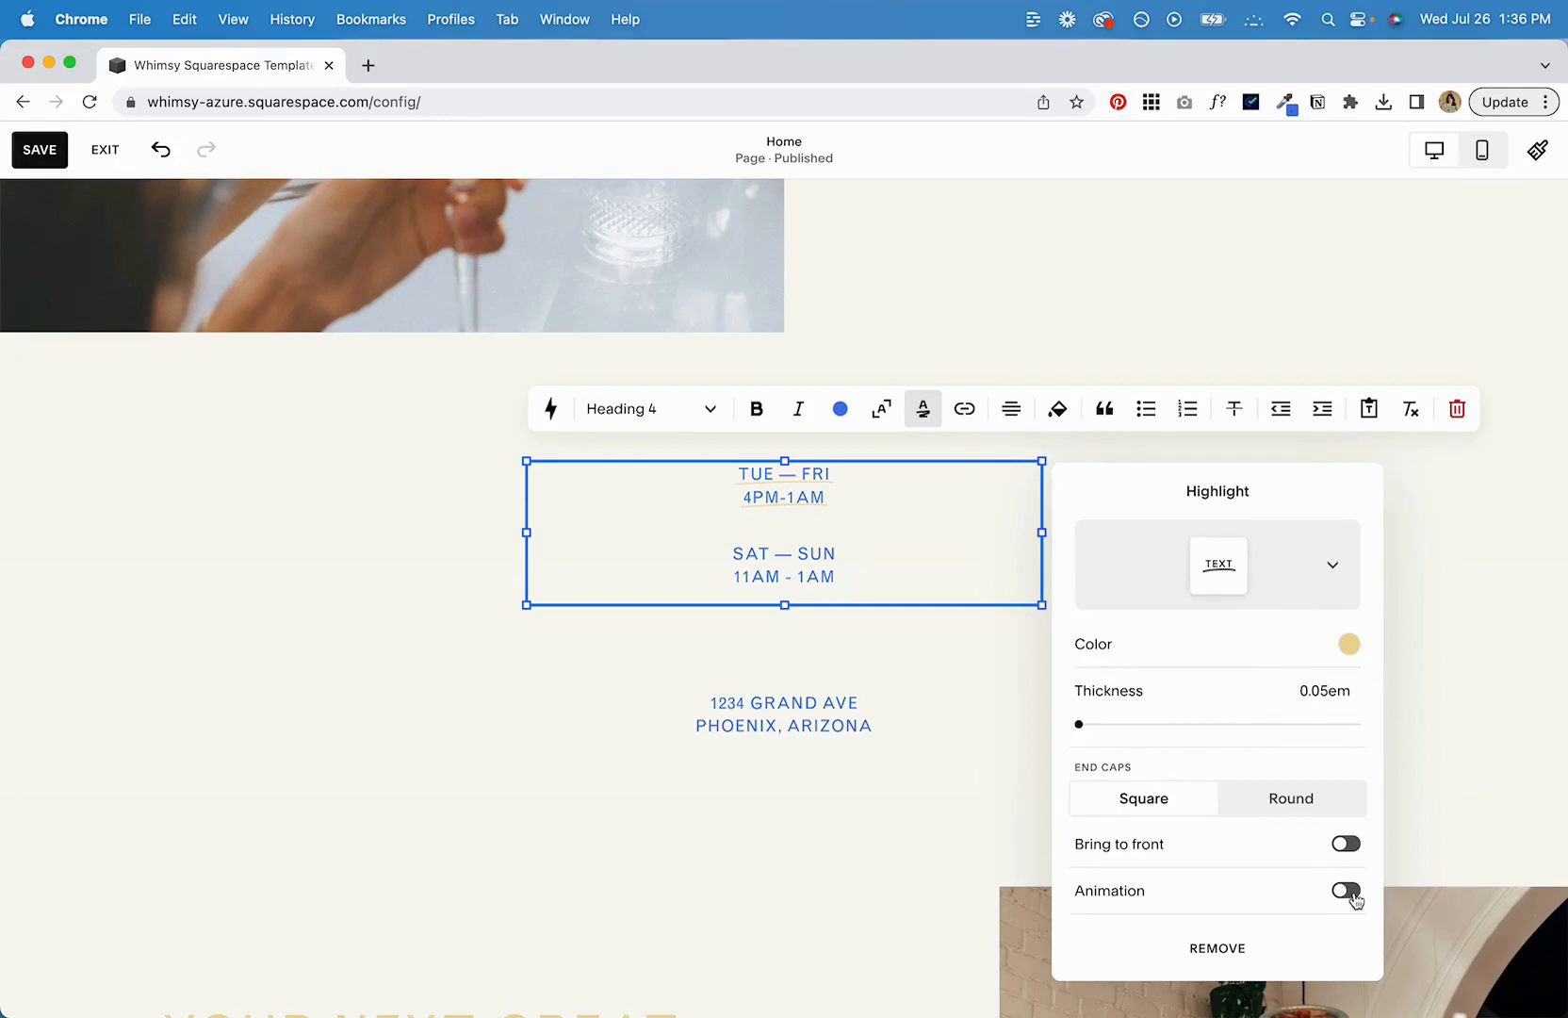
# Turn on the animation for the TUE — FRI hours highlight and leave the text block.
pyautogui.click(1347, 891)
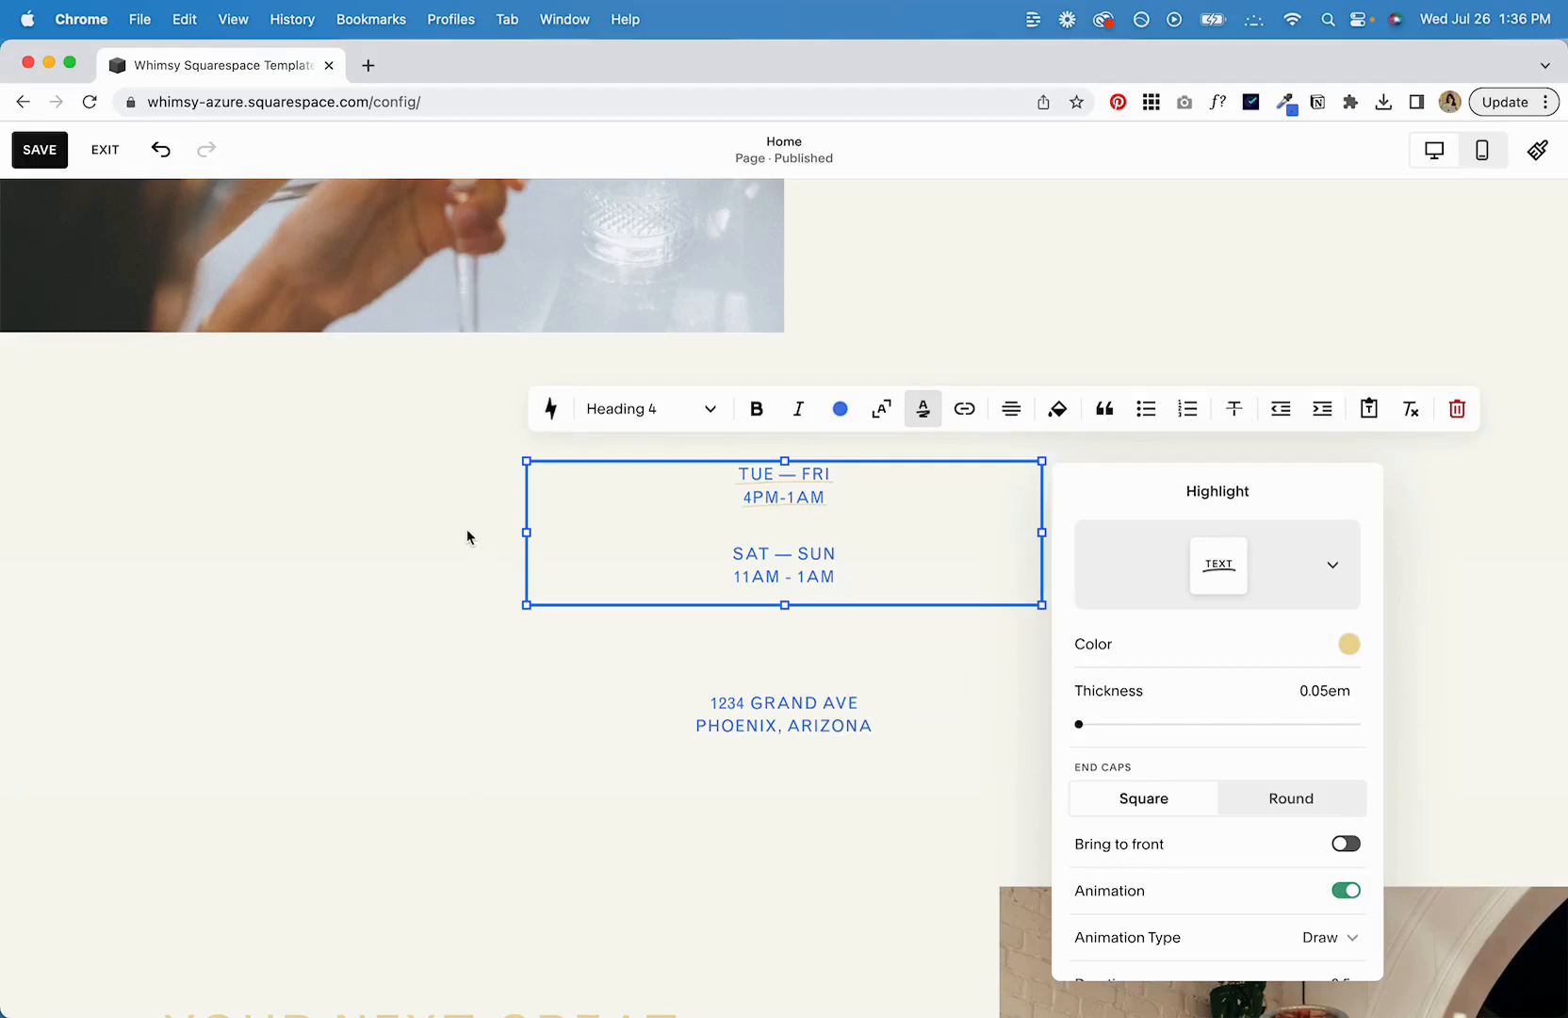
pyautogui.scroll(-2, 449, 433)
pyautogui.scroll(1, 449, 434)
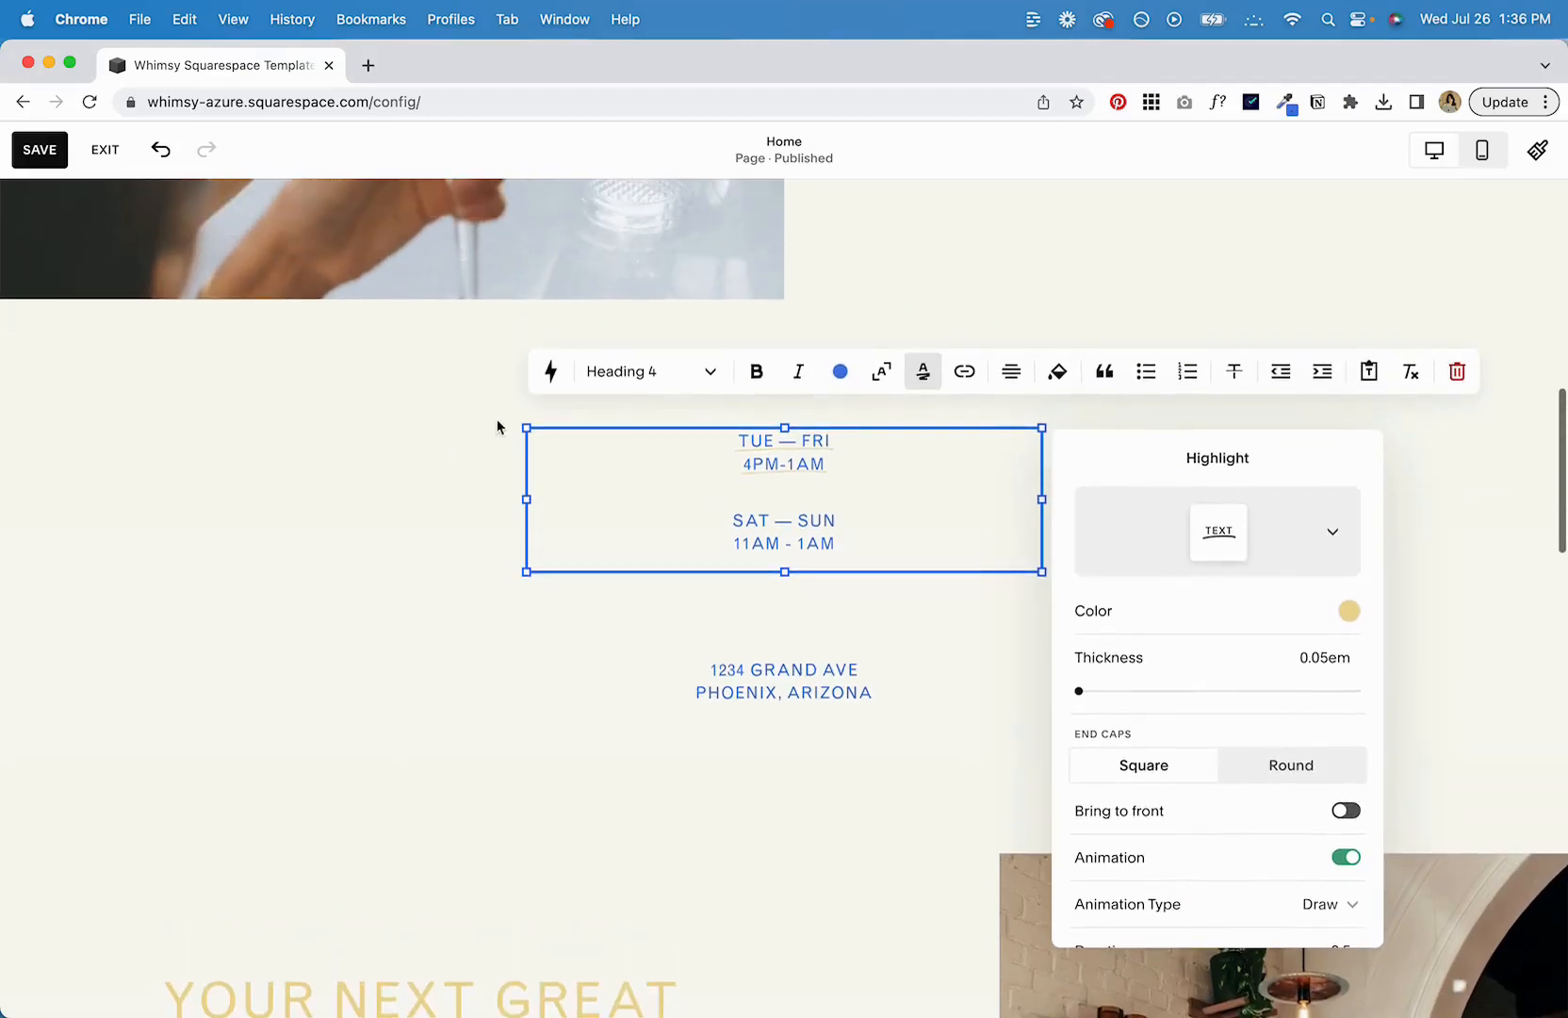
pyautogui.click(363, 488)
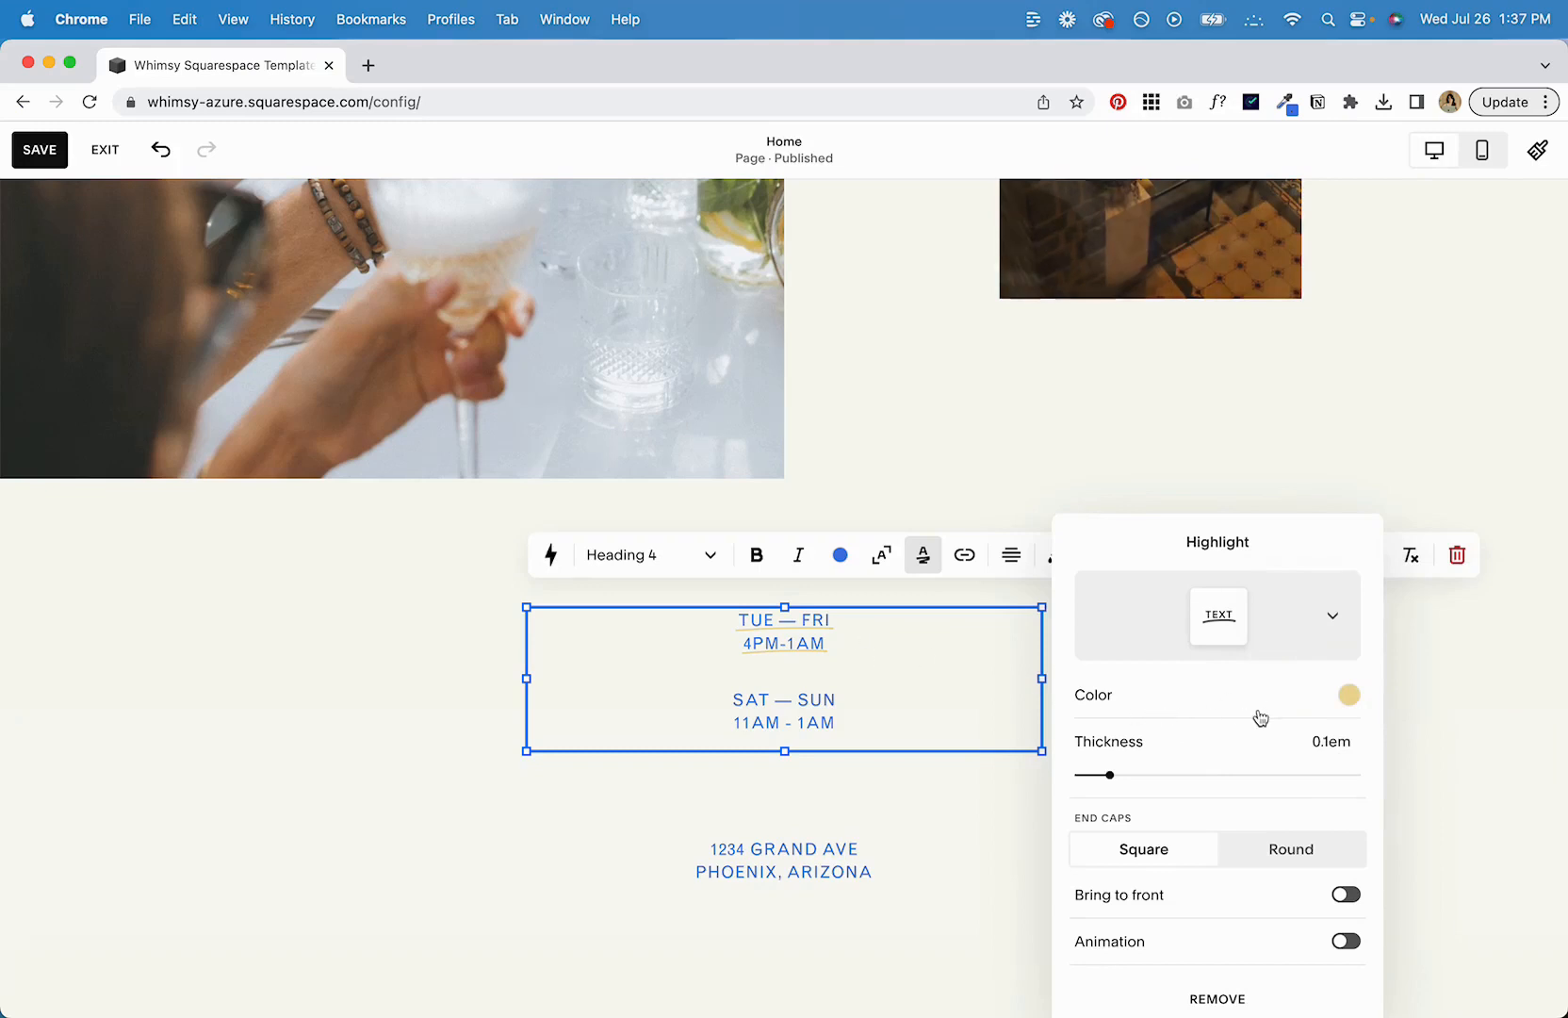
# Remove the highlight from the TUE — FRI hours and deselect the opening hours text block.
pyautogui.click(1217, 1000)
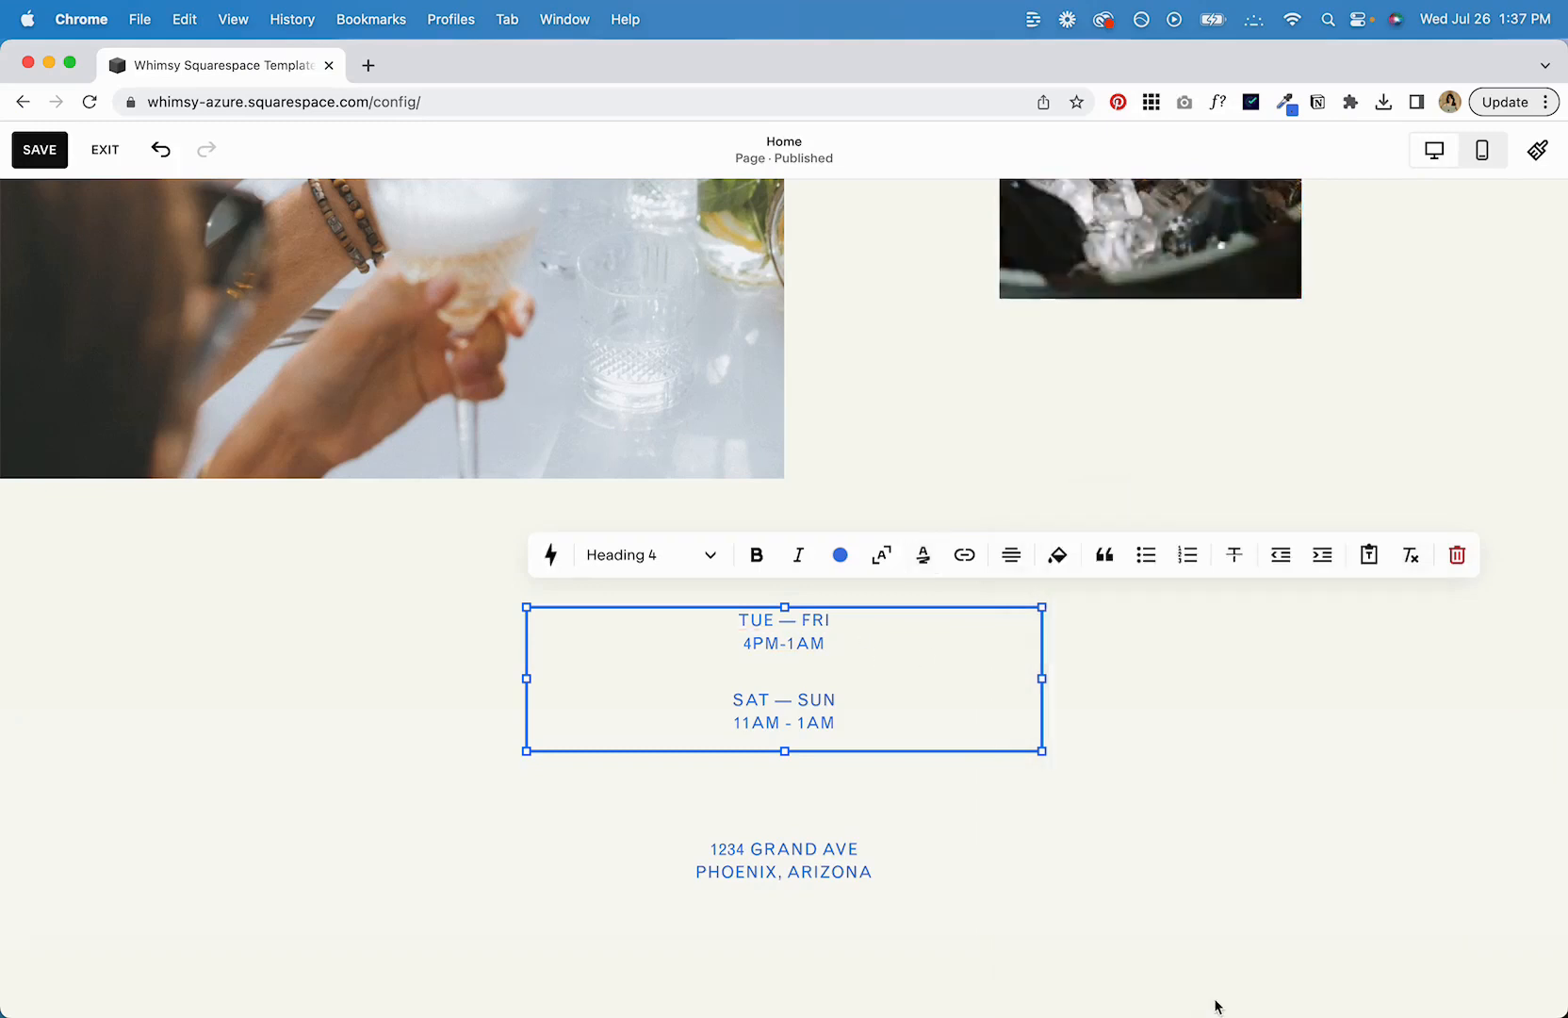
pyautogui.press('Escape')
pyautogui.scroll(-1, 711, 599)
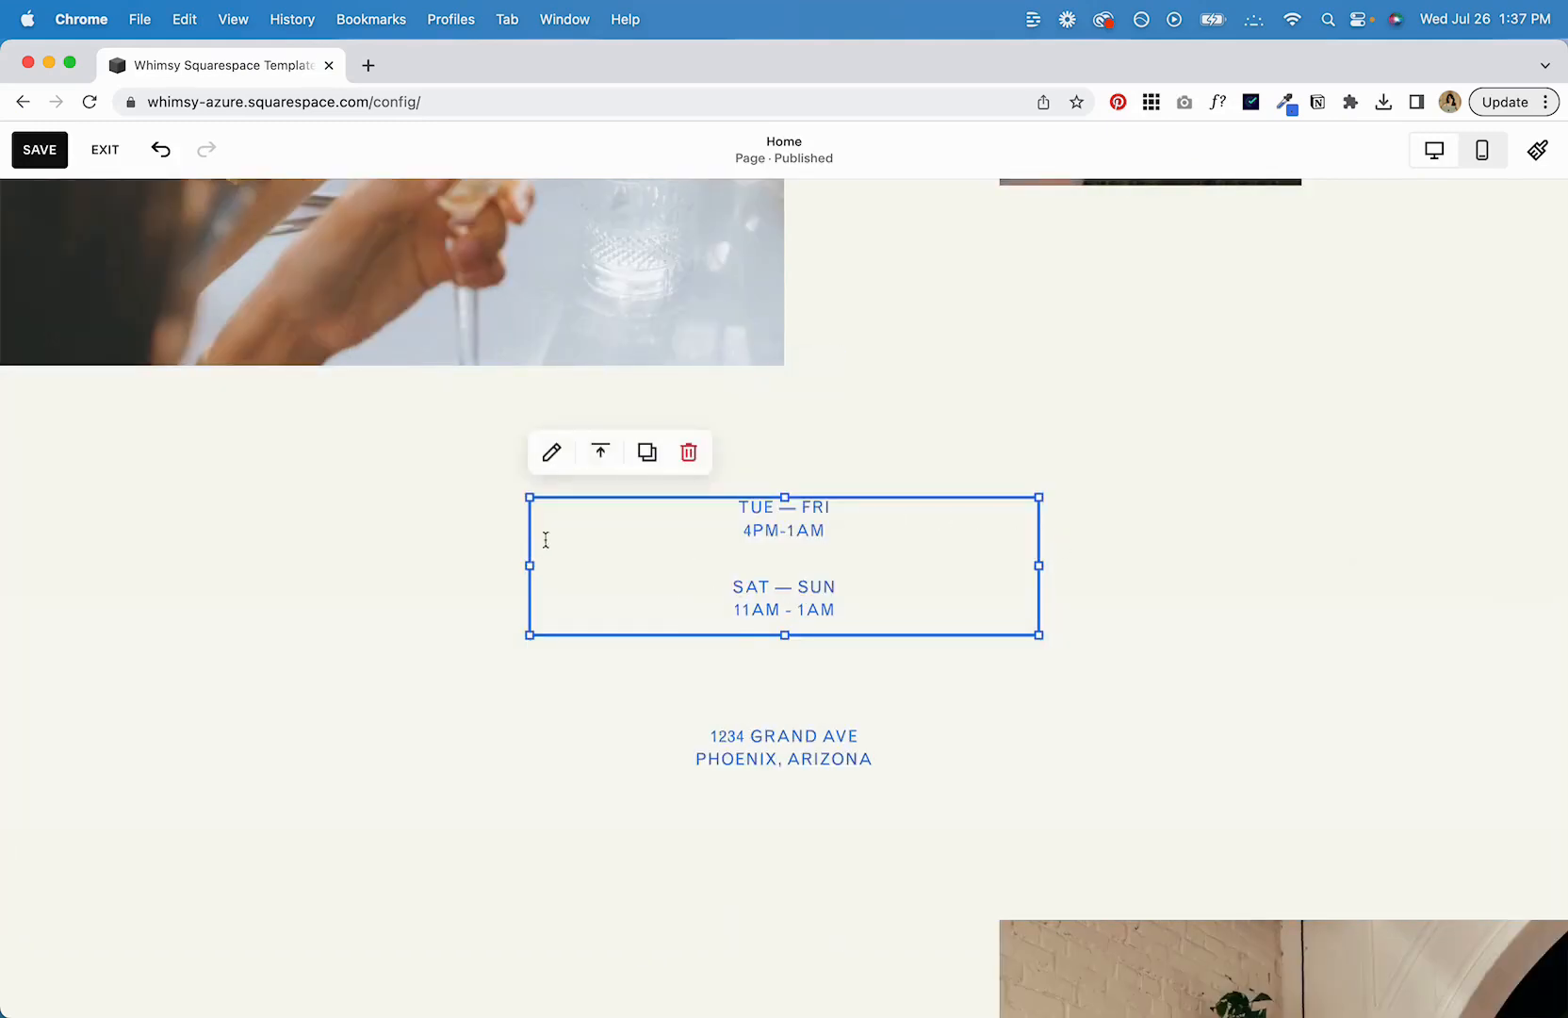
pyautogui.click(658, 754)
# Widen the paragraph text block below the "YOUR NEXT GREAT NIGHT OUT." heading slightly.
pyautogui.scroll(-6, 603, 744)
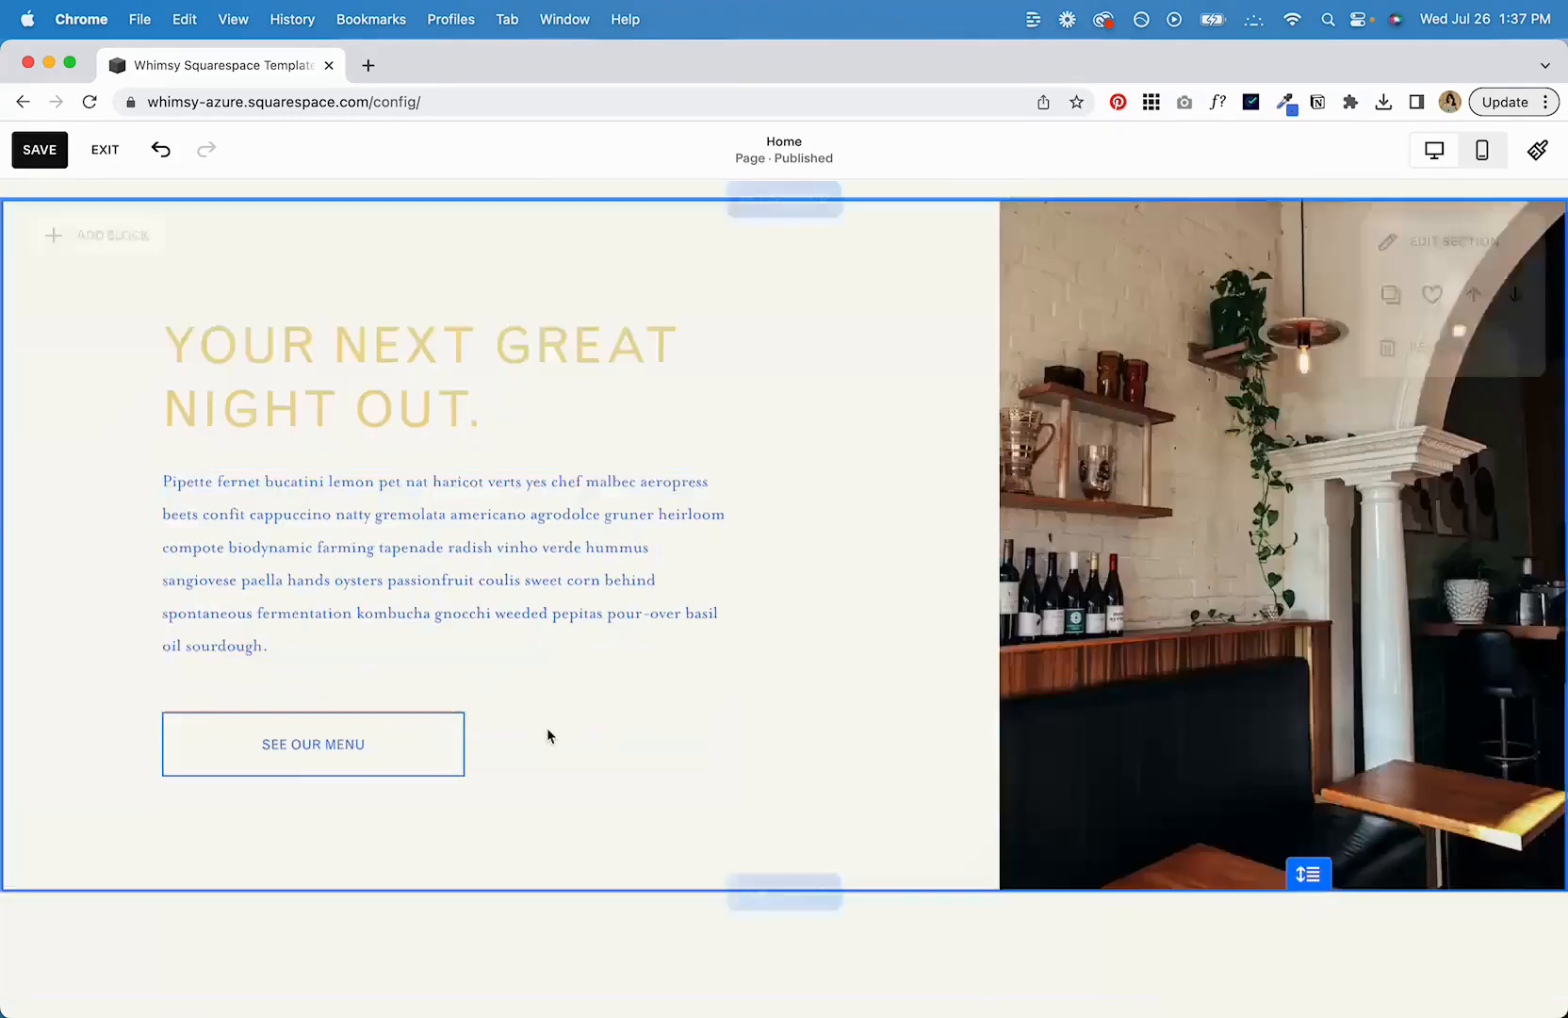
pyautogui.click(446, 584)
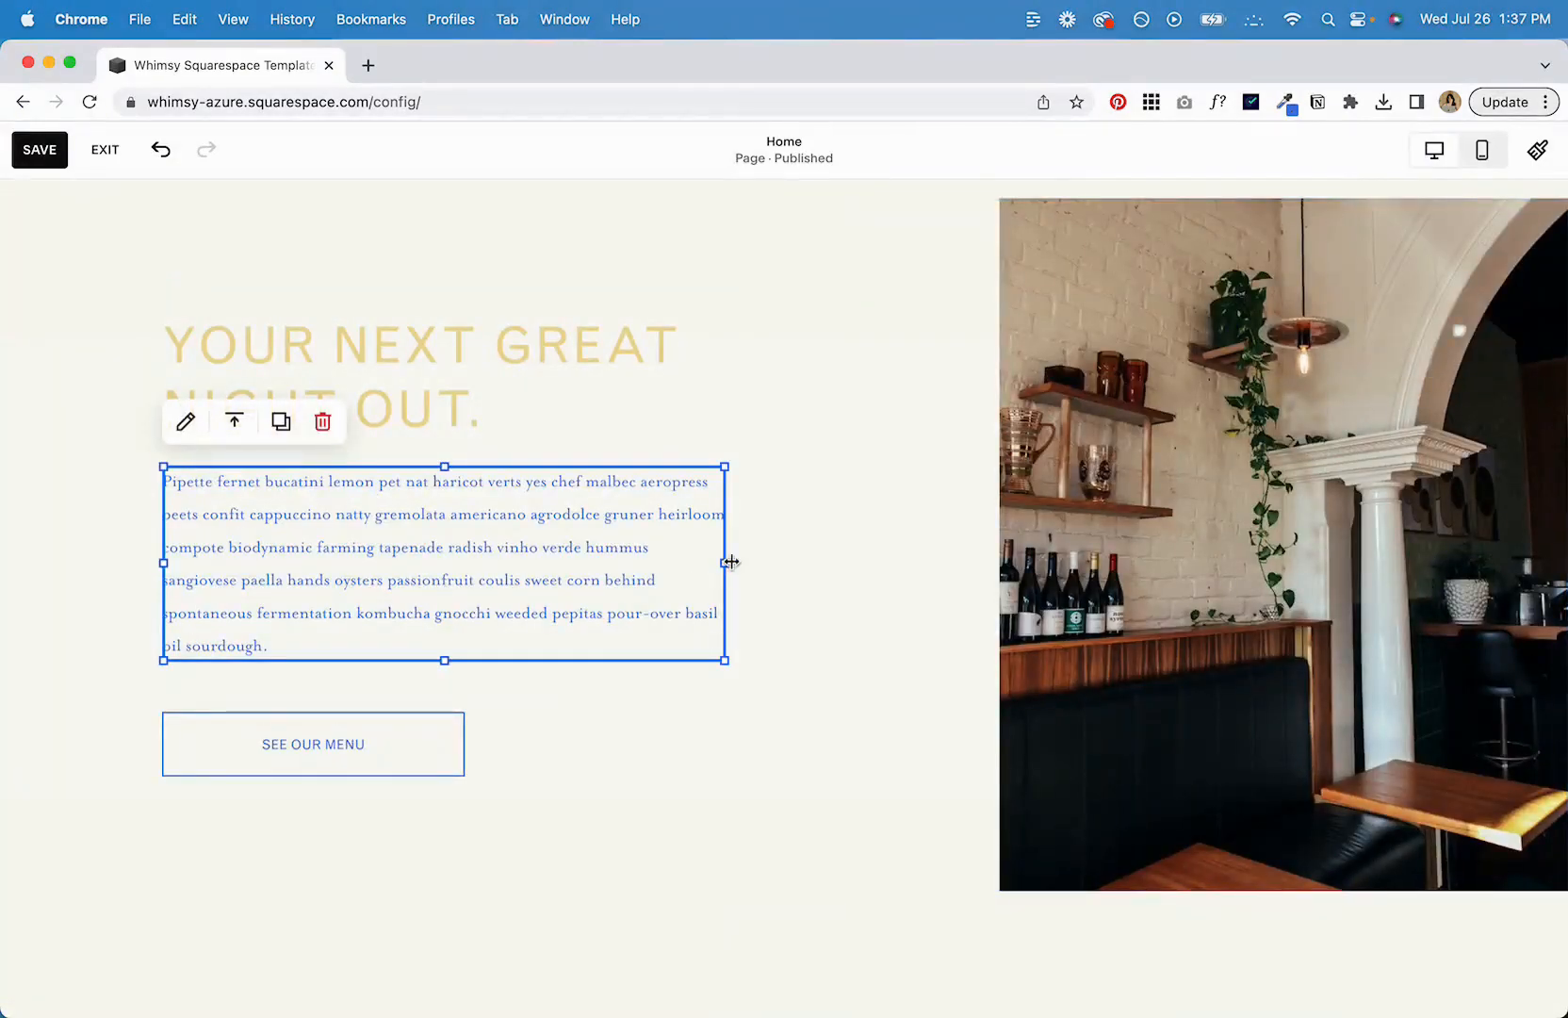
pyautogui.moveTo(723, 561); pyautogui.dragTo(775, 561)
pyautogui.click(872, 611)
pyautogui.scroll(5, 794, 622)
pyautogui.scroll(-3, 823, 522)
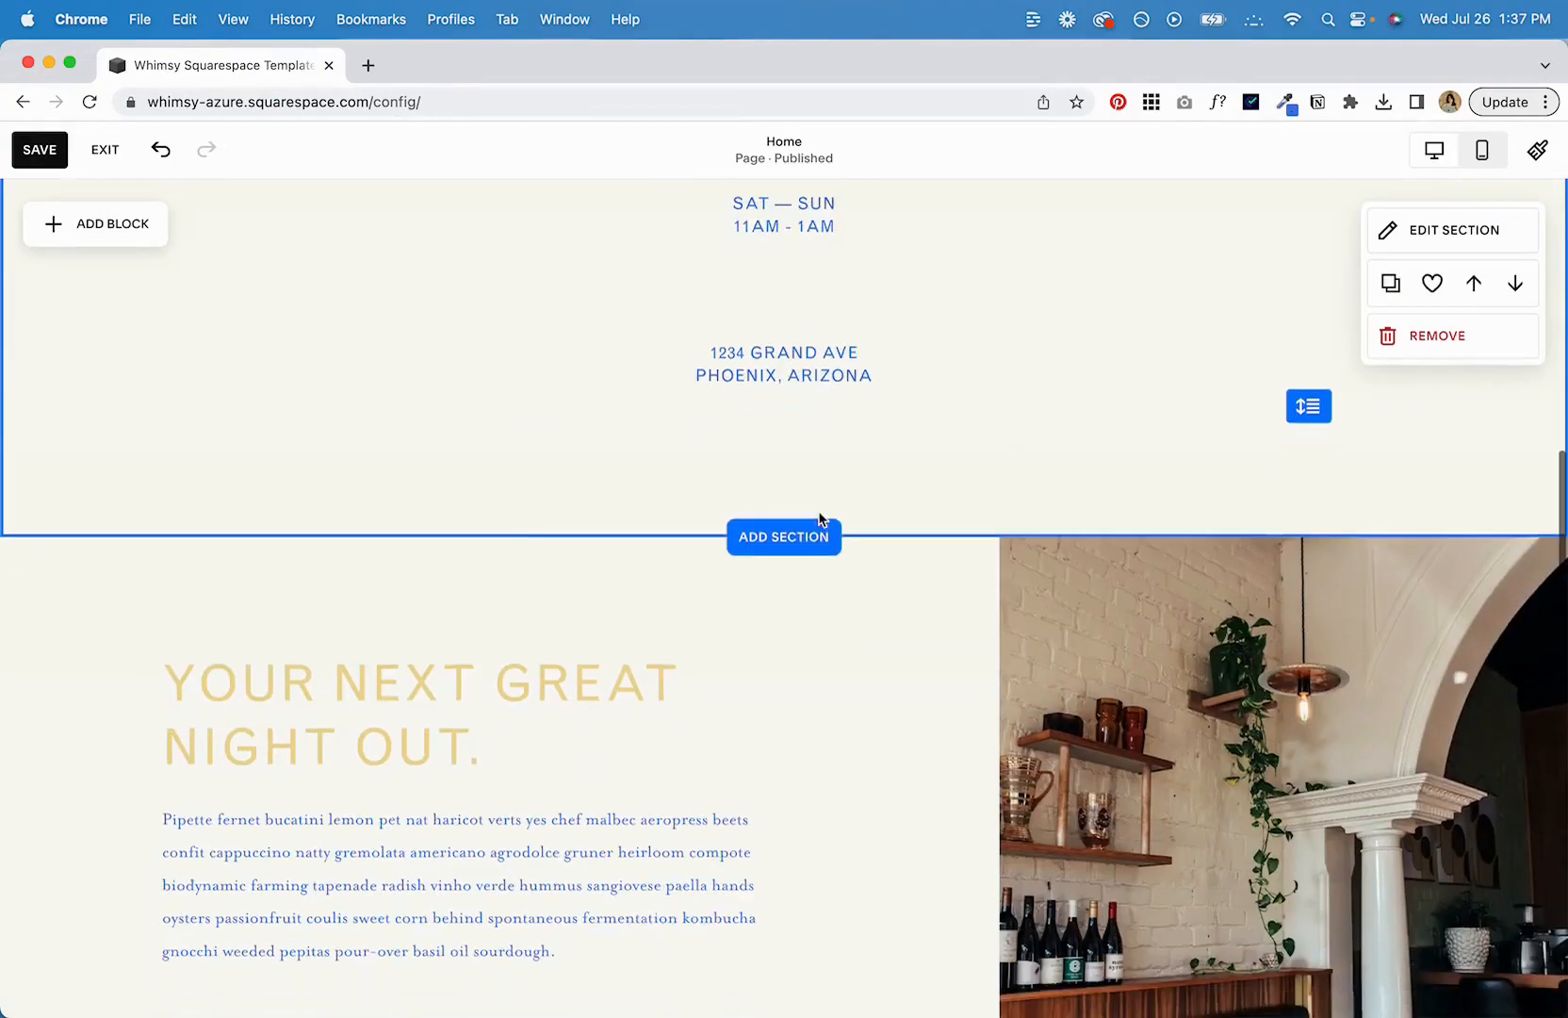
# Start a link on the words "basil oil sourdough" at the paragraph's end and open the full link editor.
pyautogui.click(419, 806)
pyautogui.scroll(-1, 419, 806)
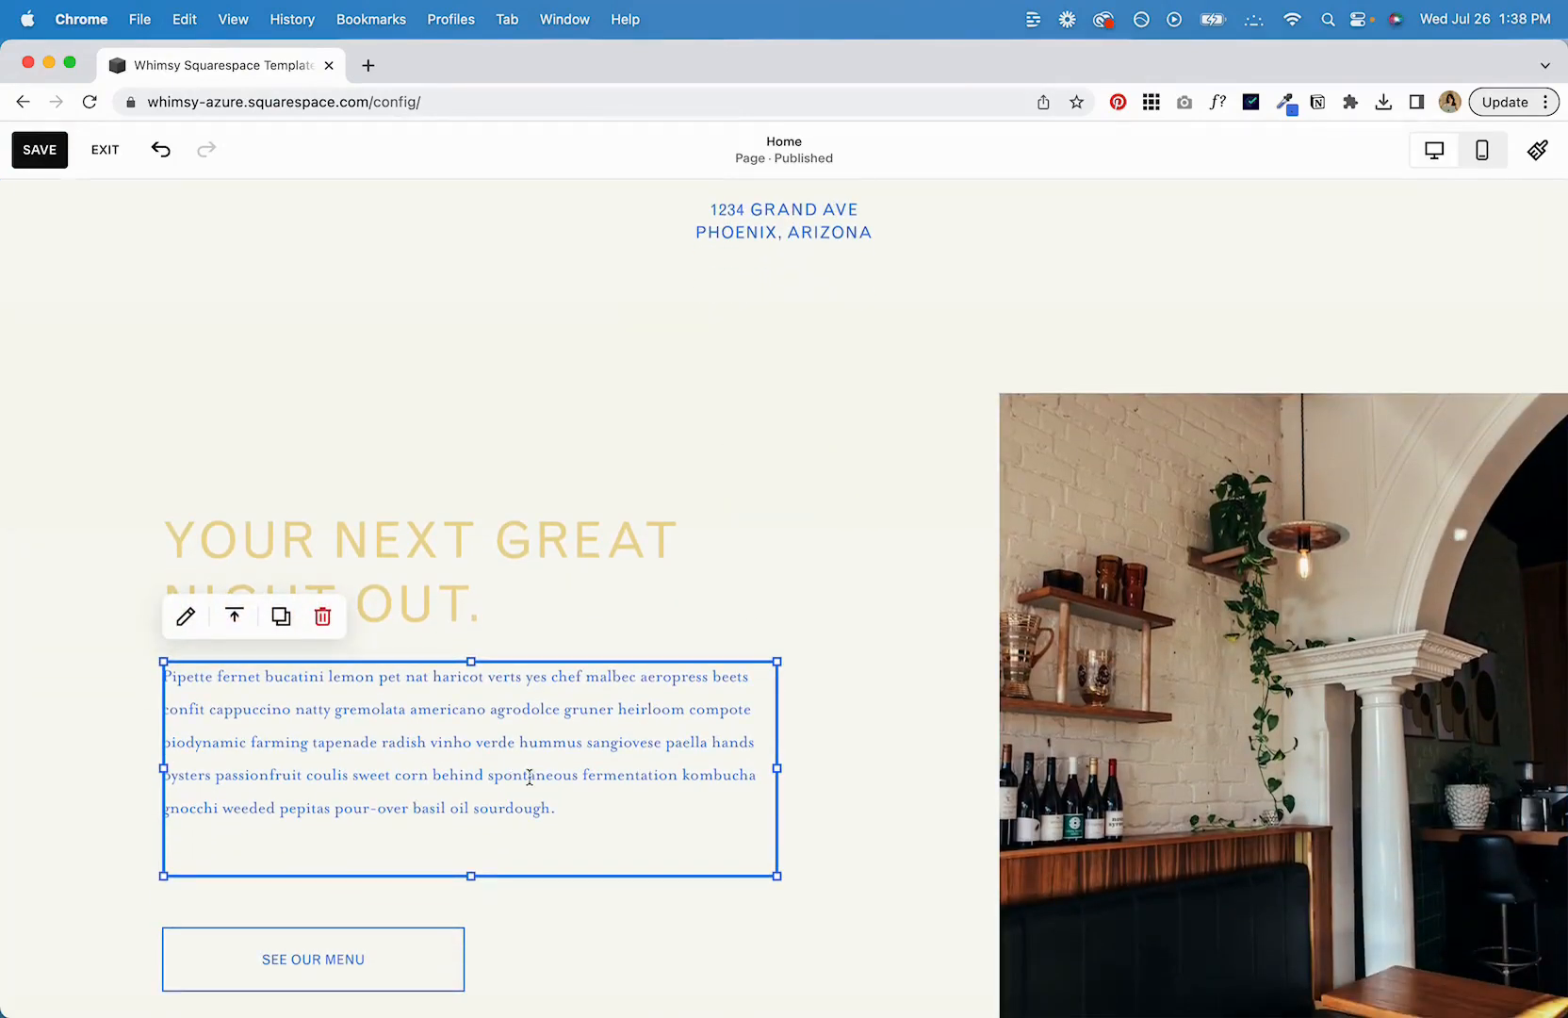
pyautogui.moveTo(550, 806); pyautogui.dragTo(425, 806)
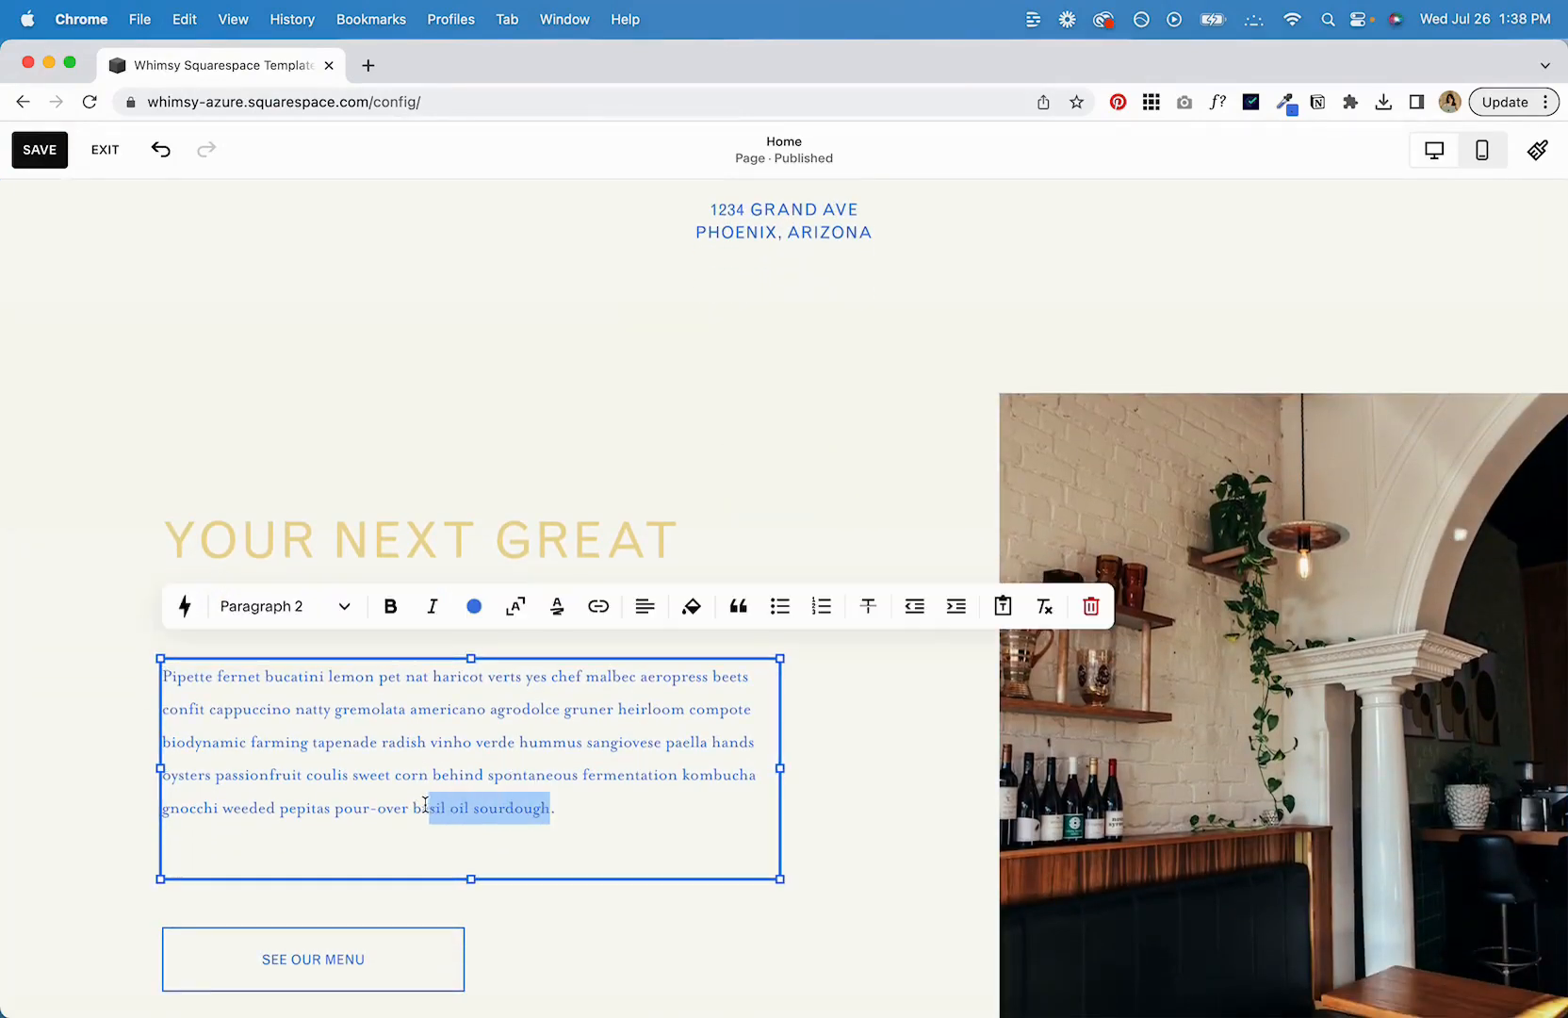
pyautogui.click(599, 607)
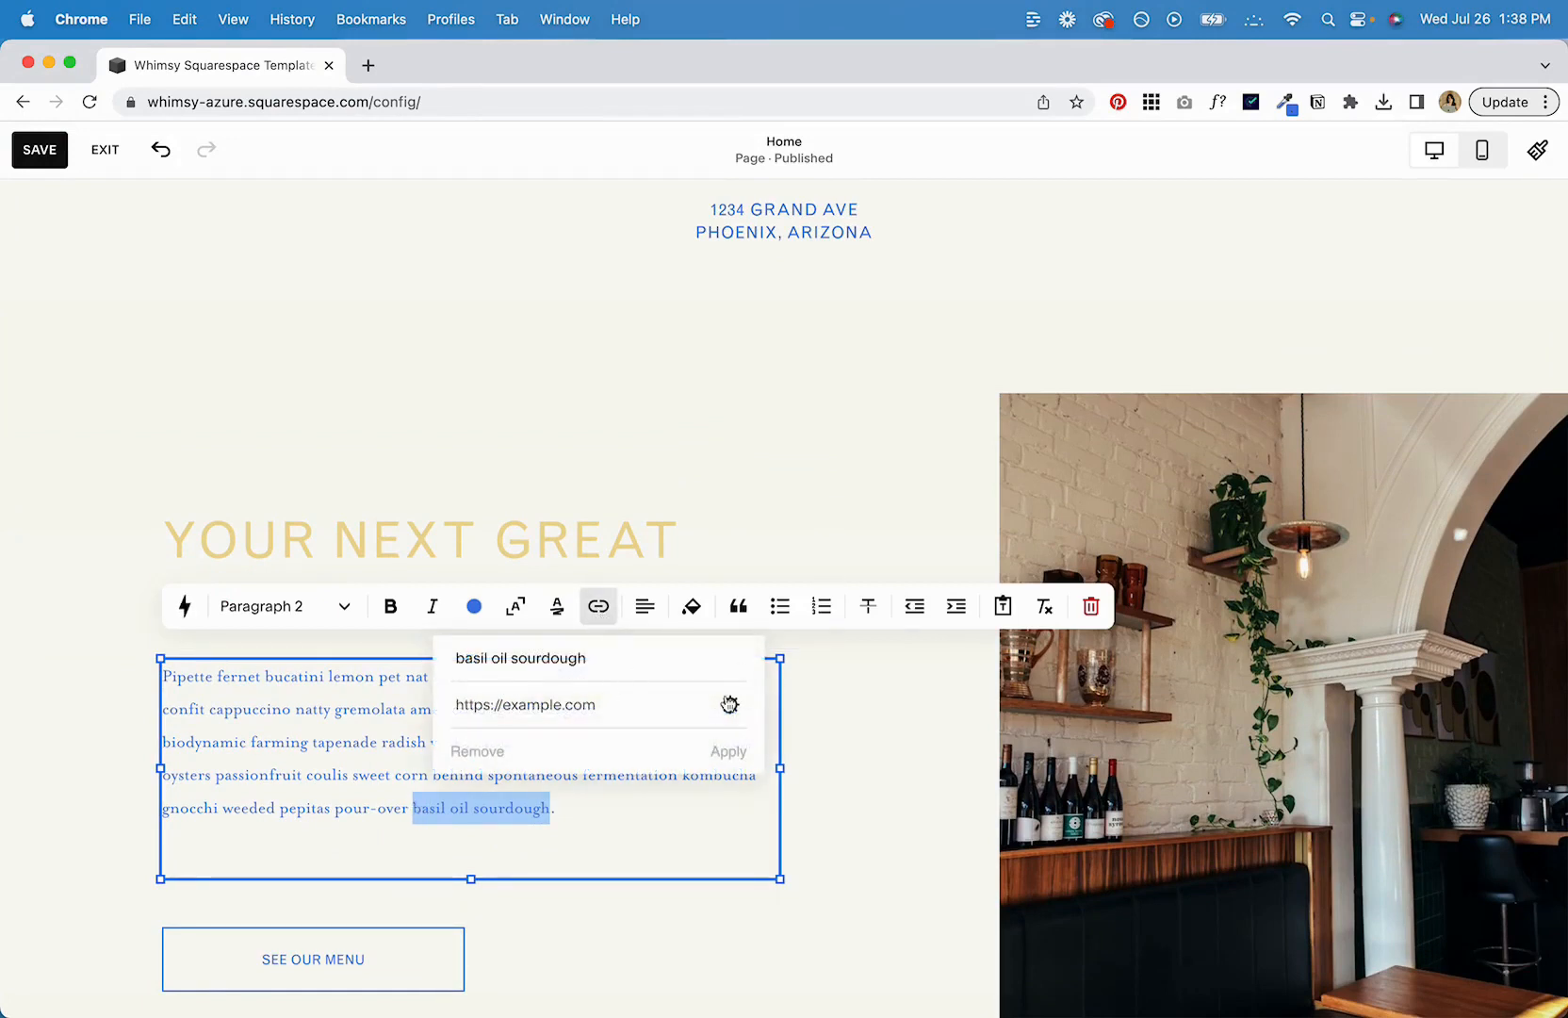
pyautogui.click(660, 707)
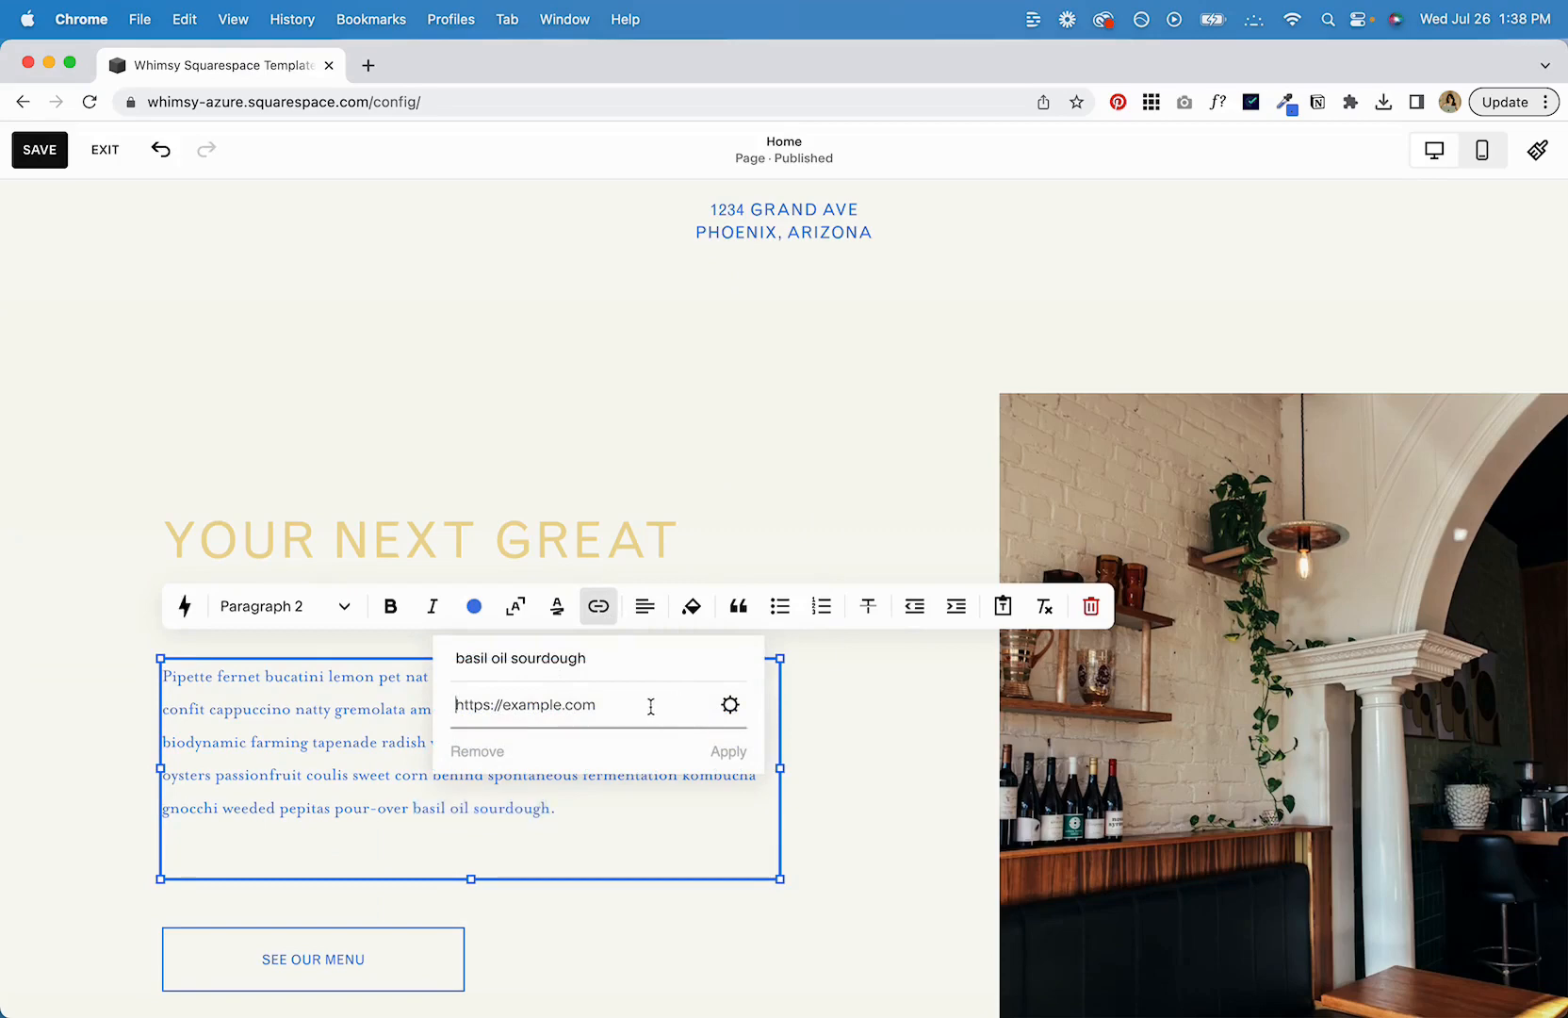
pyautogui.click(731, 707)
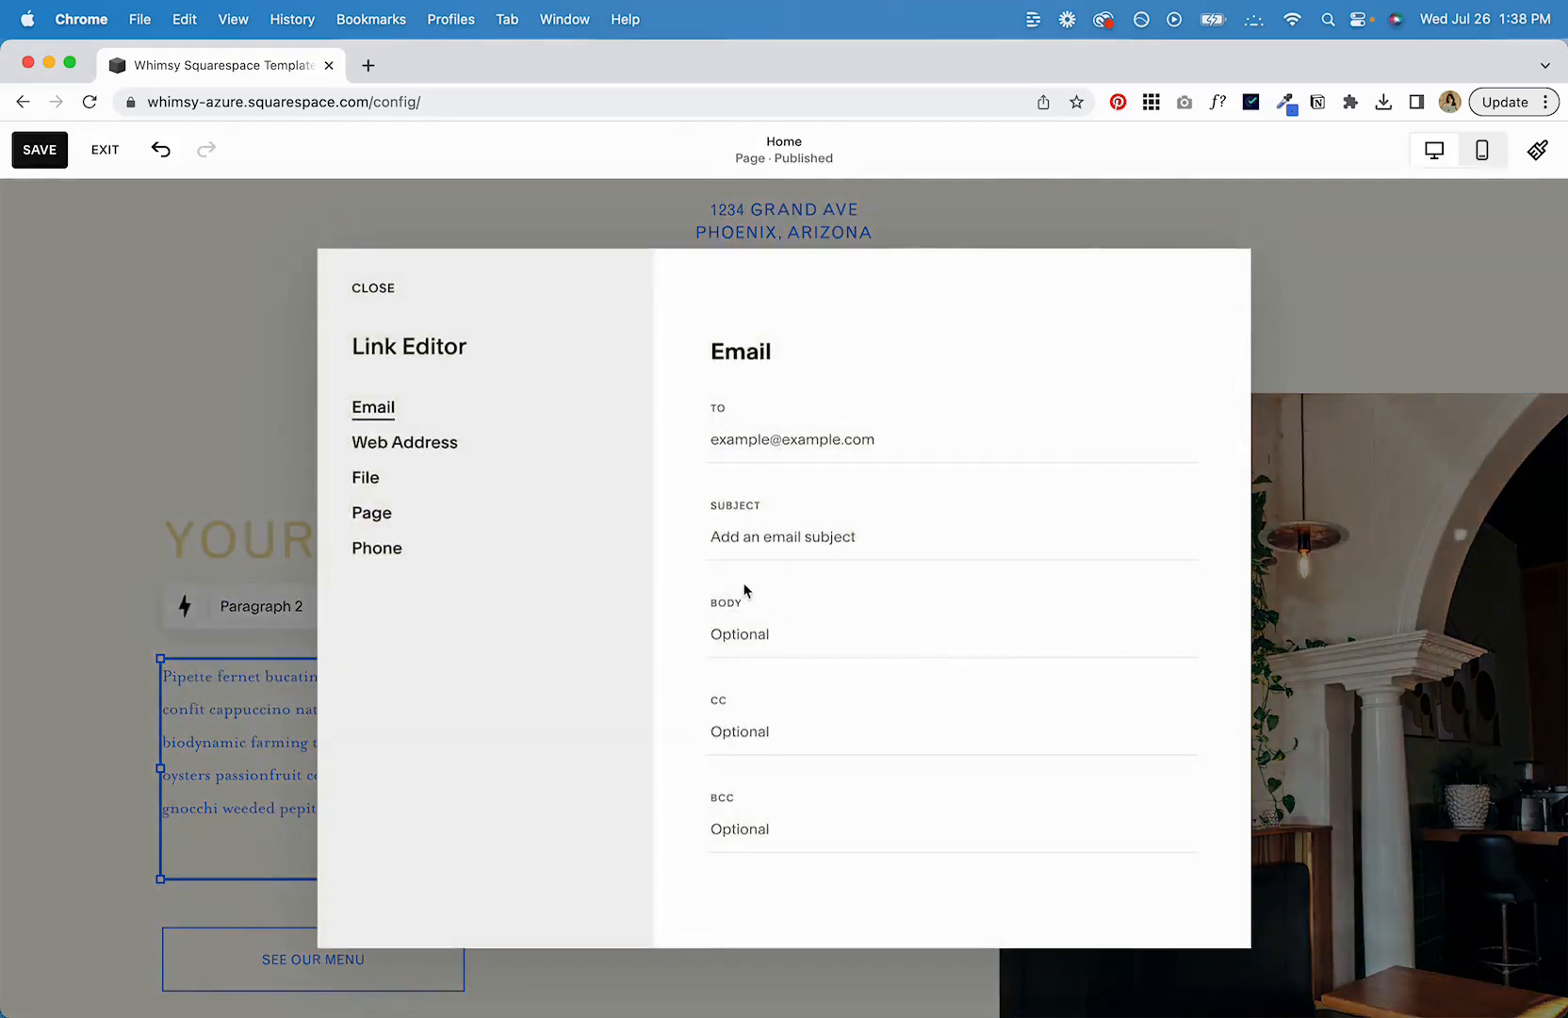
# Look over the Email and Web Address link types, and link the words to the /about-us page instead.
pyautogui.click(716, 443)
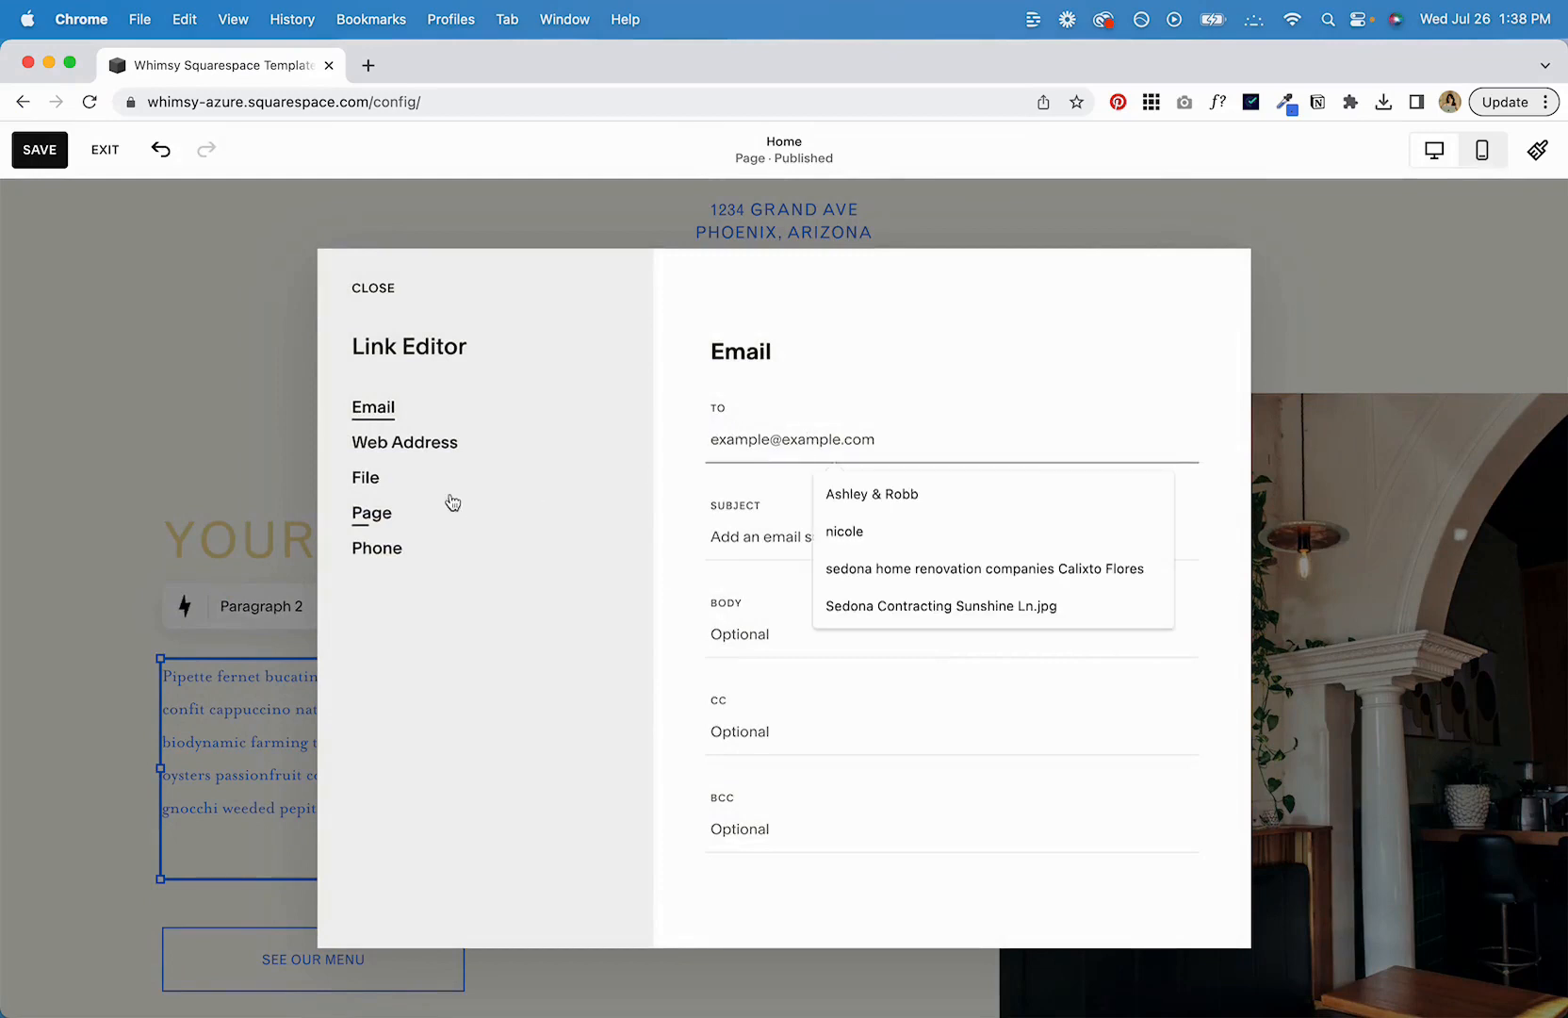
pyautogui.click(435, 459)
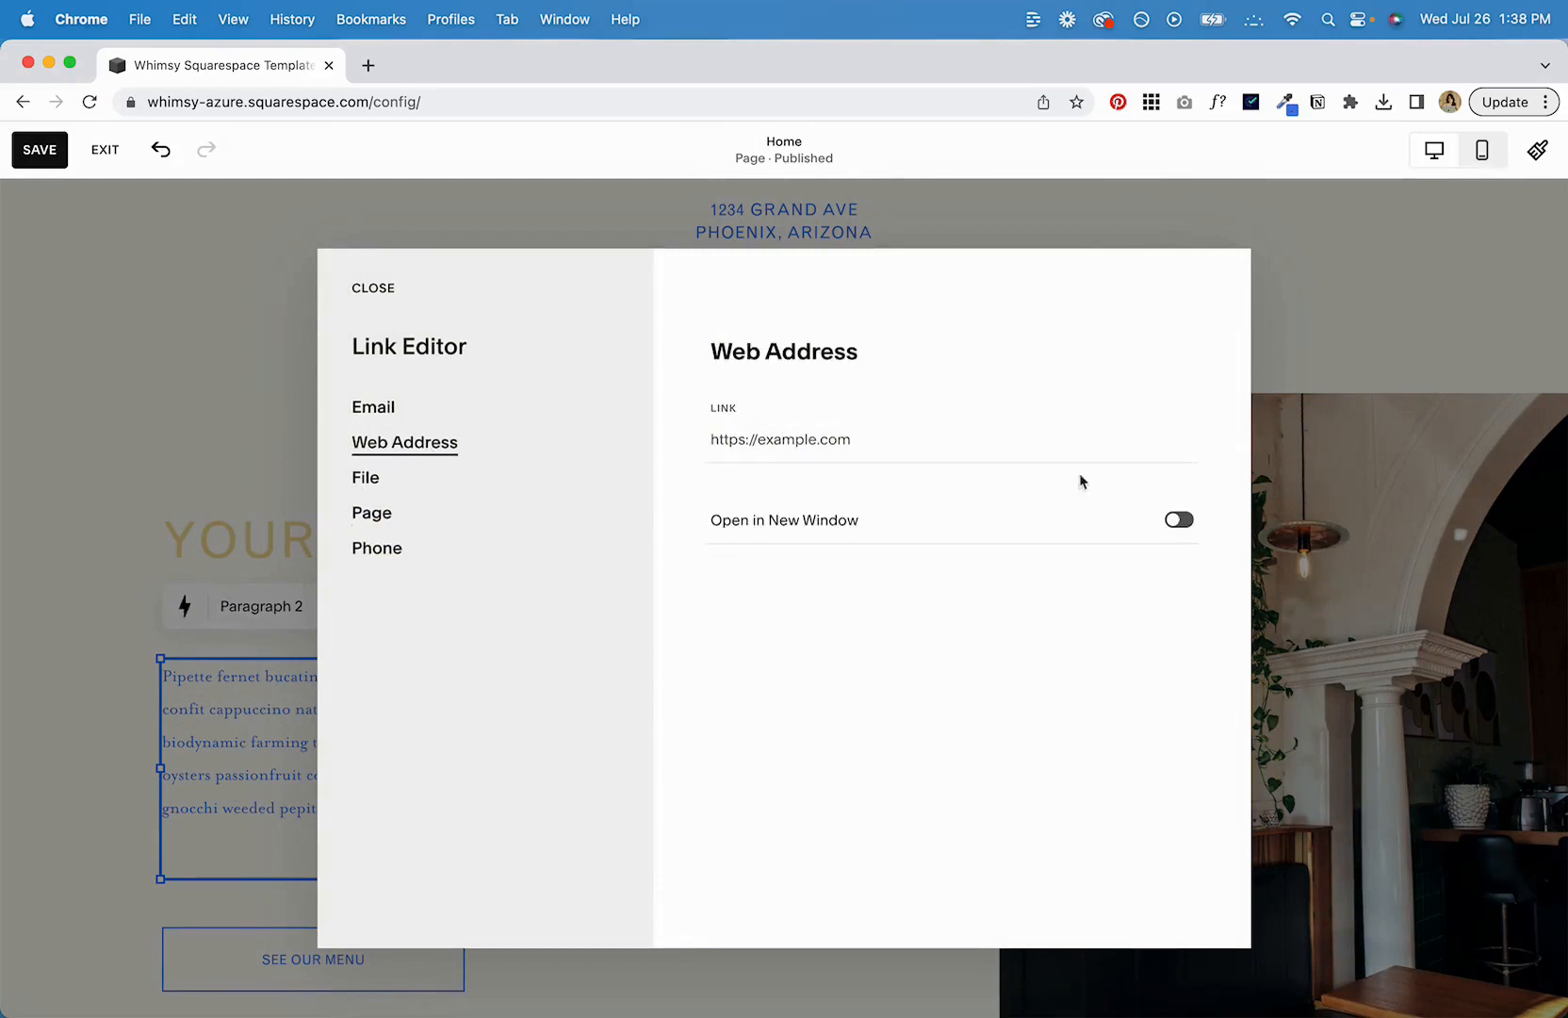
pyautogui.click(372, 513)
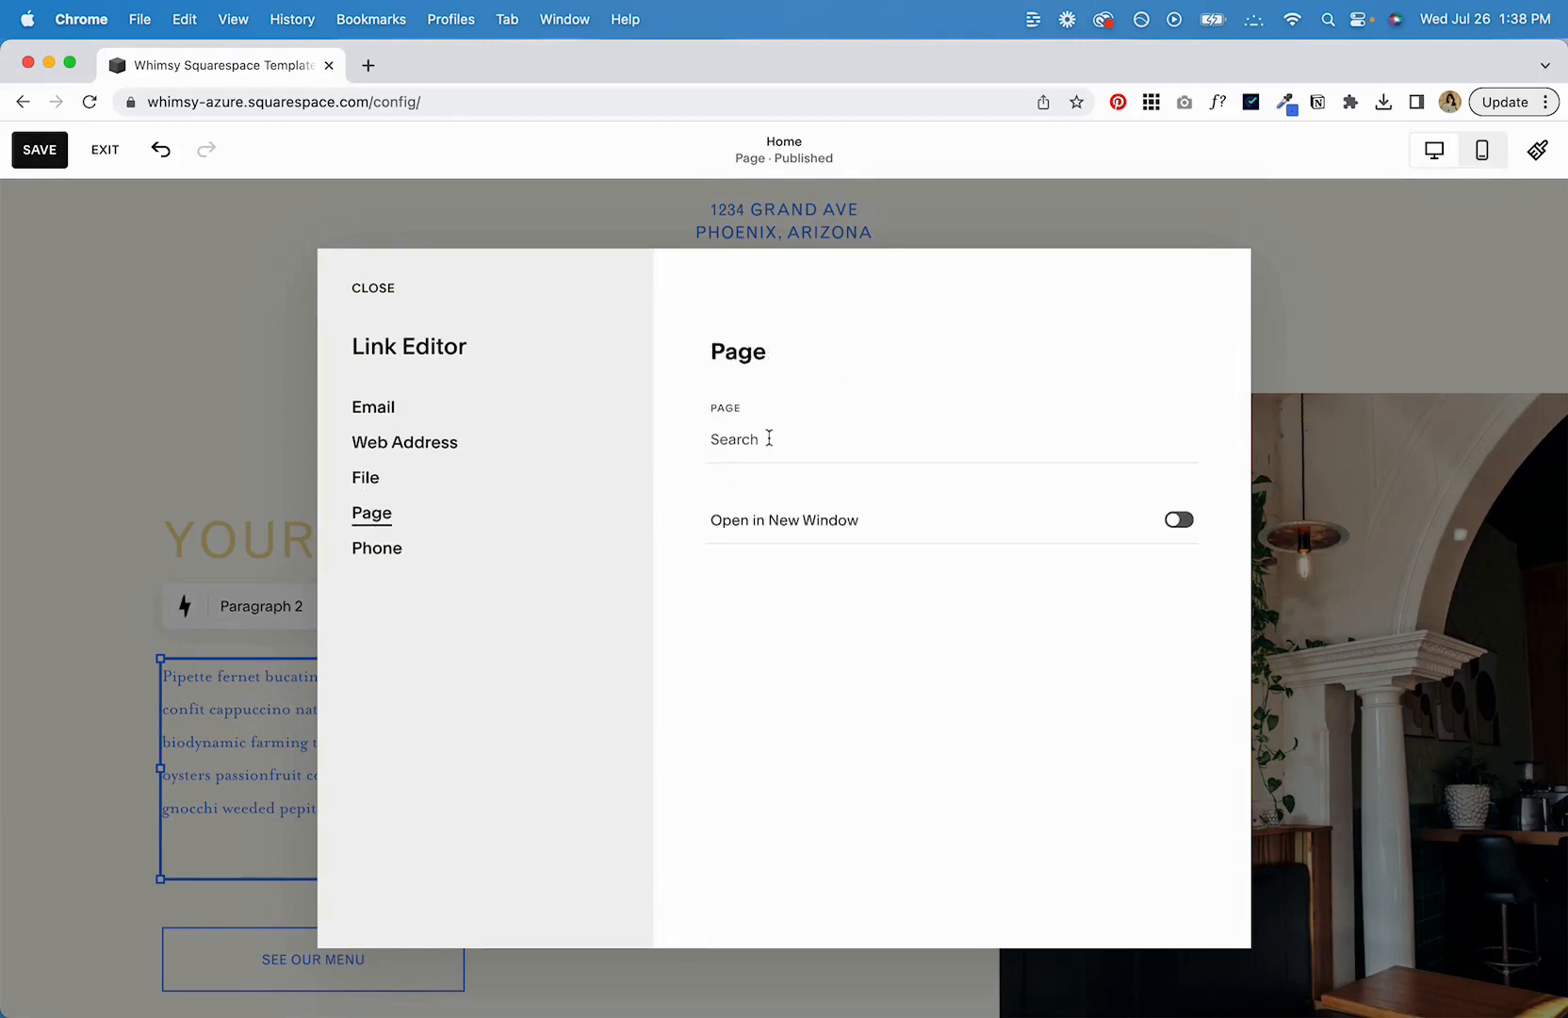
pyautogui.click(768, 441)
pyautogui.click(796, 499)
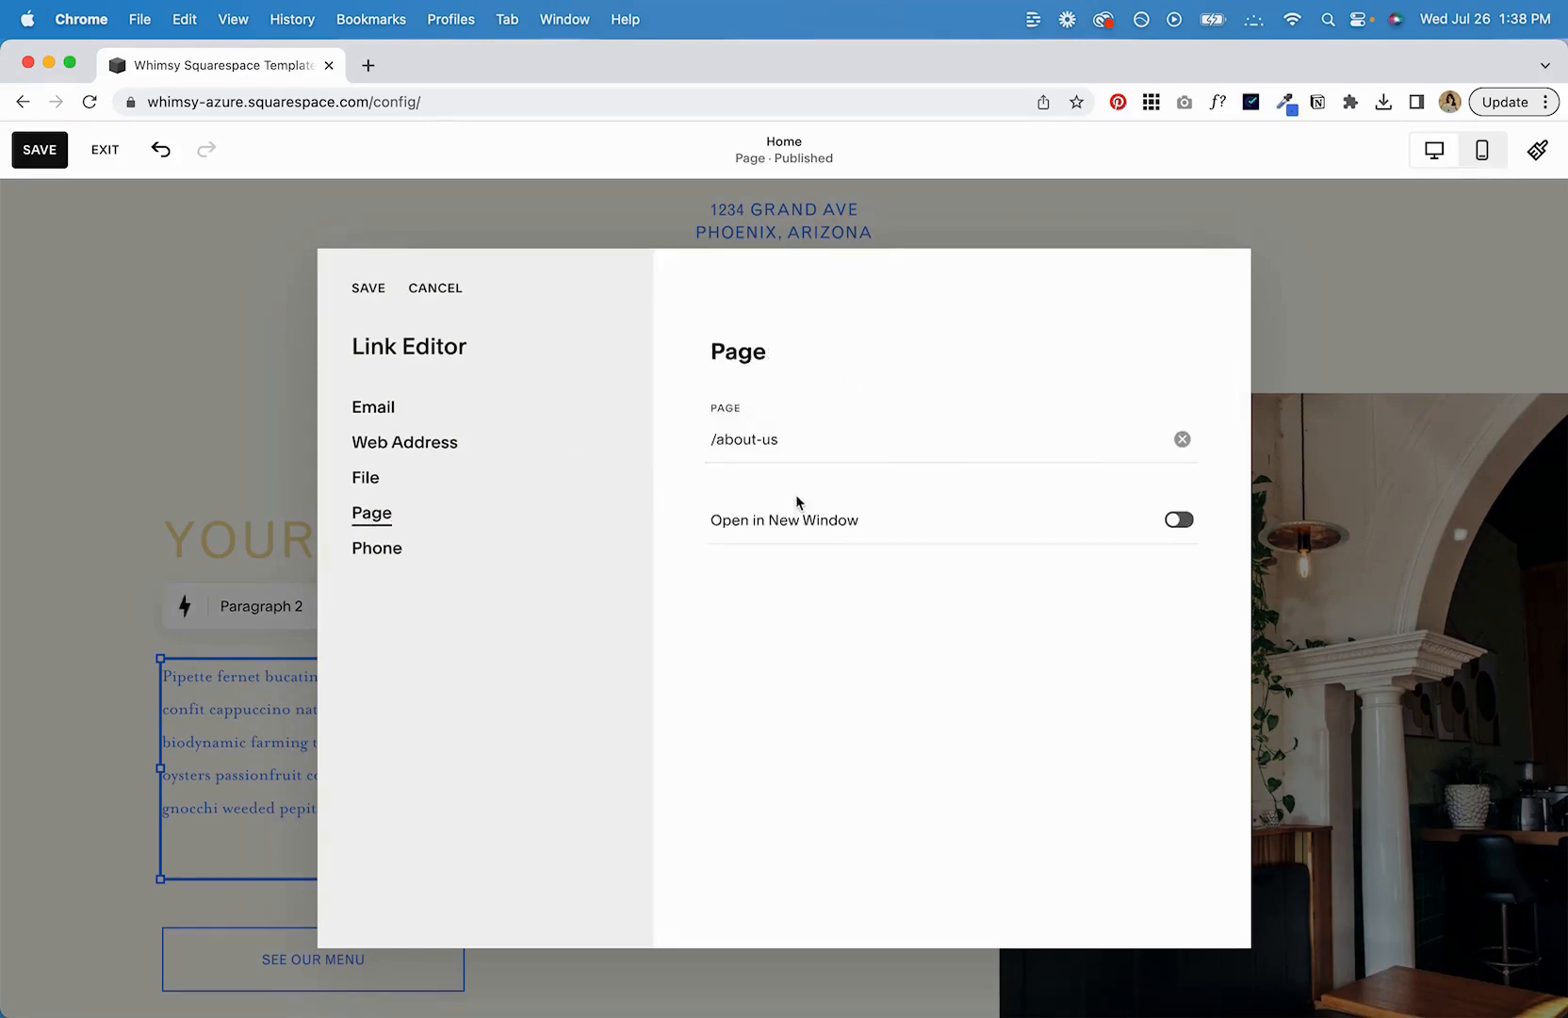
pyautogui.click(368, 291)
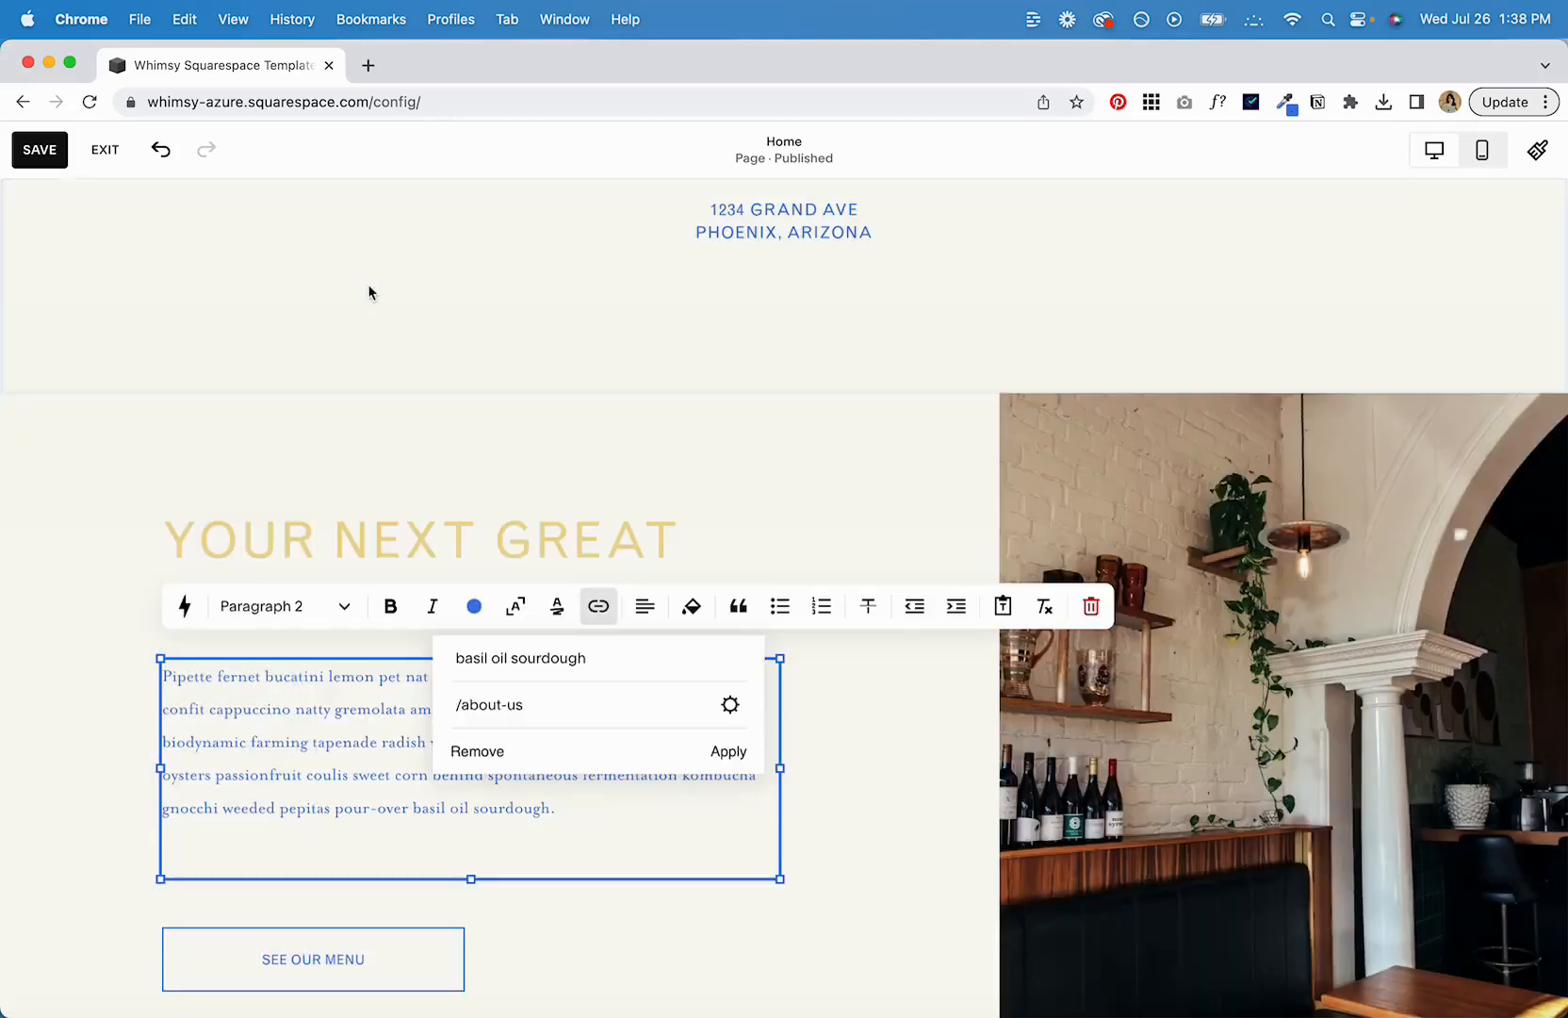
pyautogui.click(721, 754)
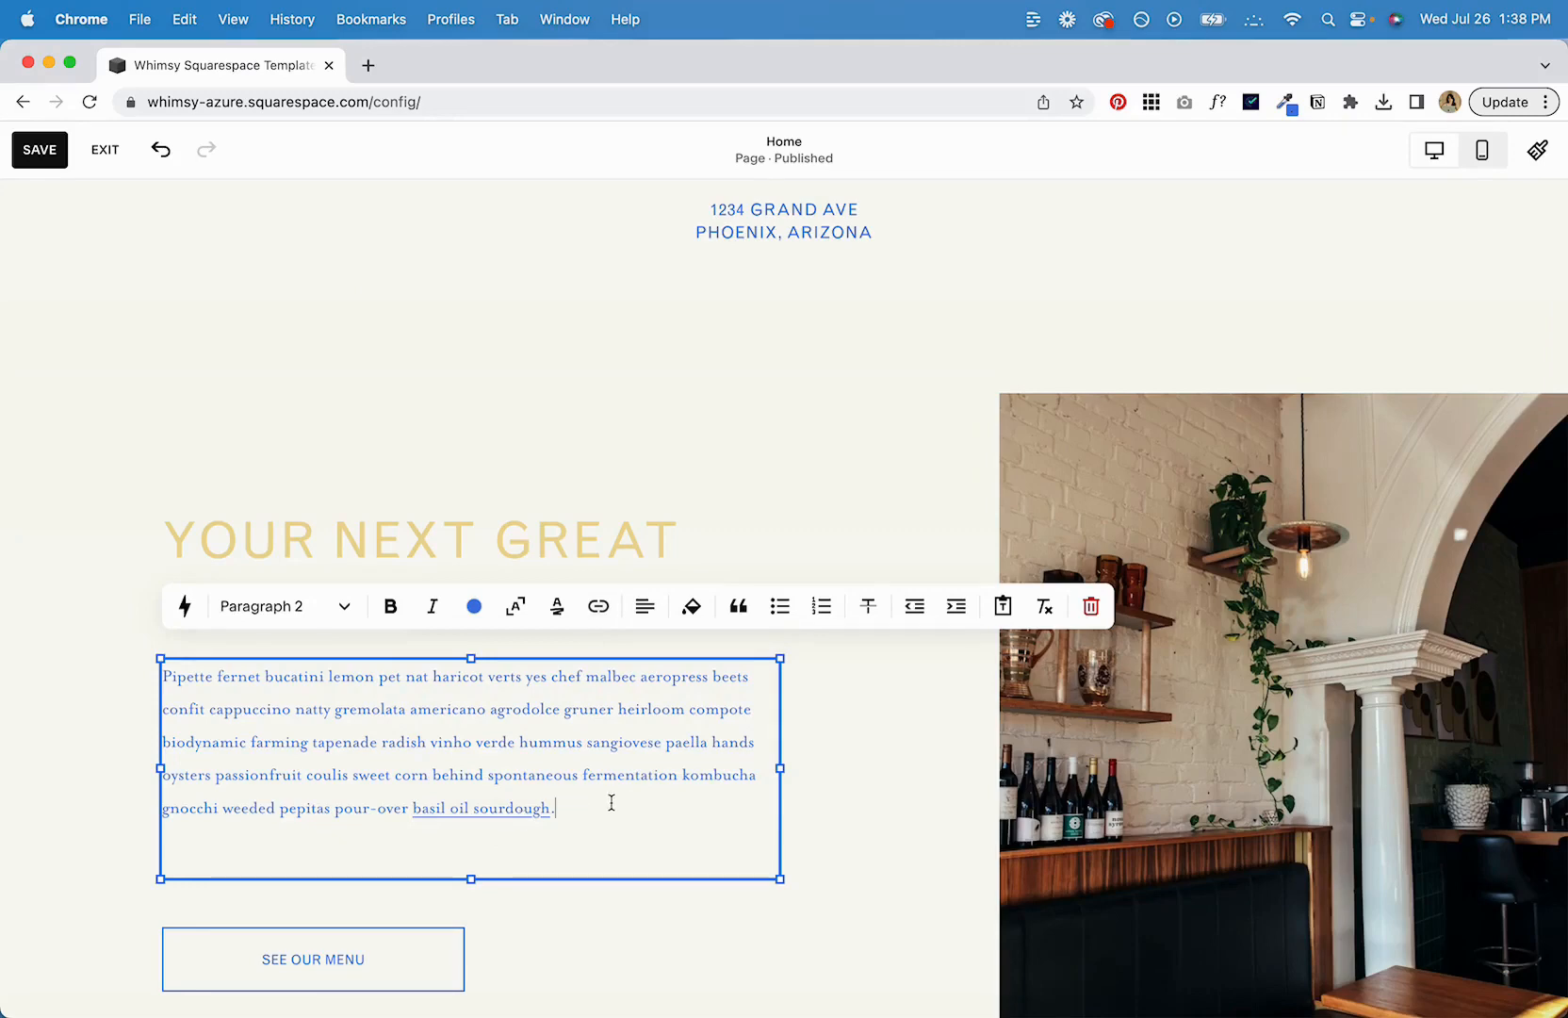
pyautogui.click(799, 649)
# Check the image block's replacement options and remove the restaurant interior picture from the block.
pyautogui.scroll(-1, 799, 648)
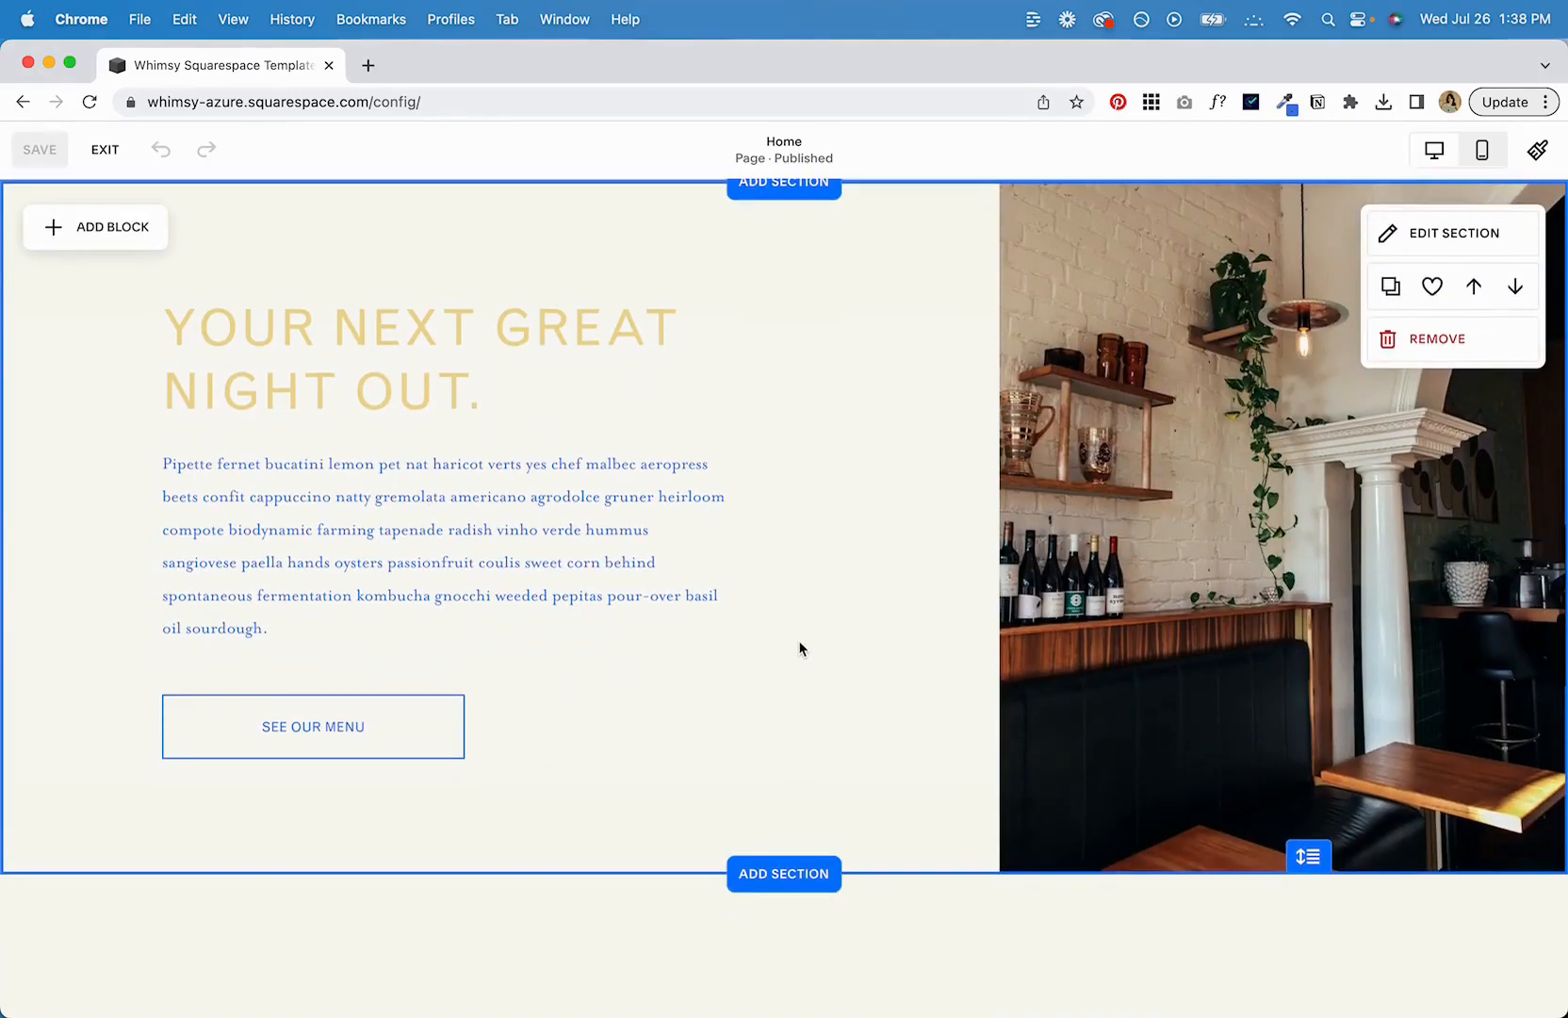
pyautogui.click(1187, 467)
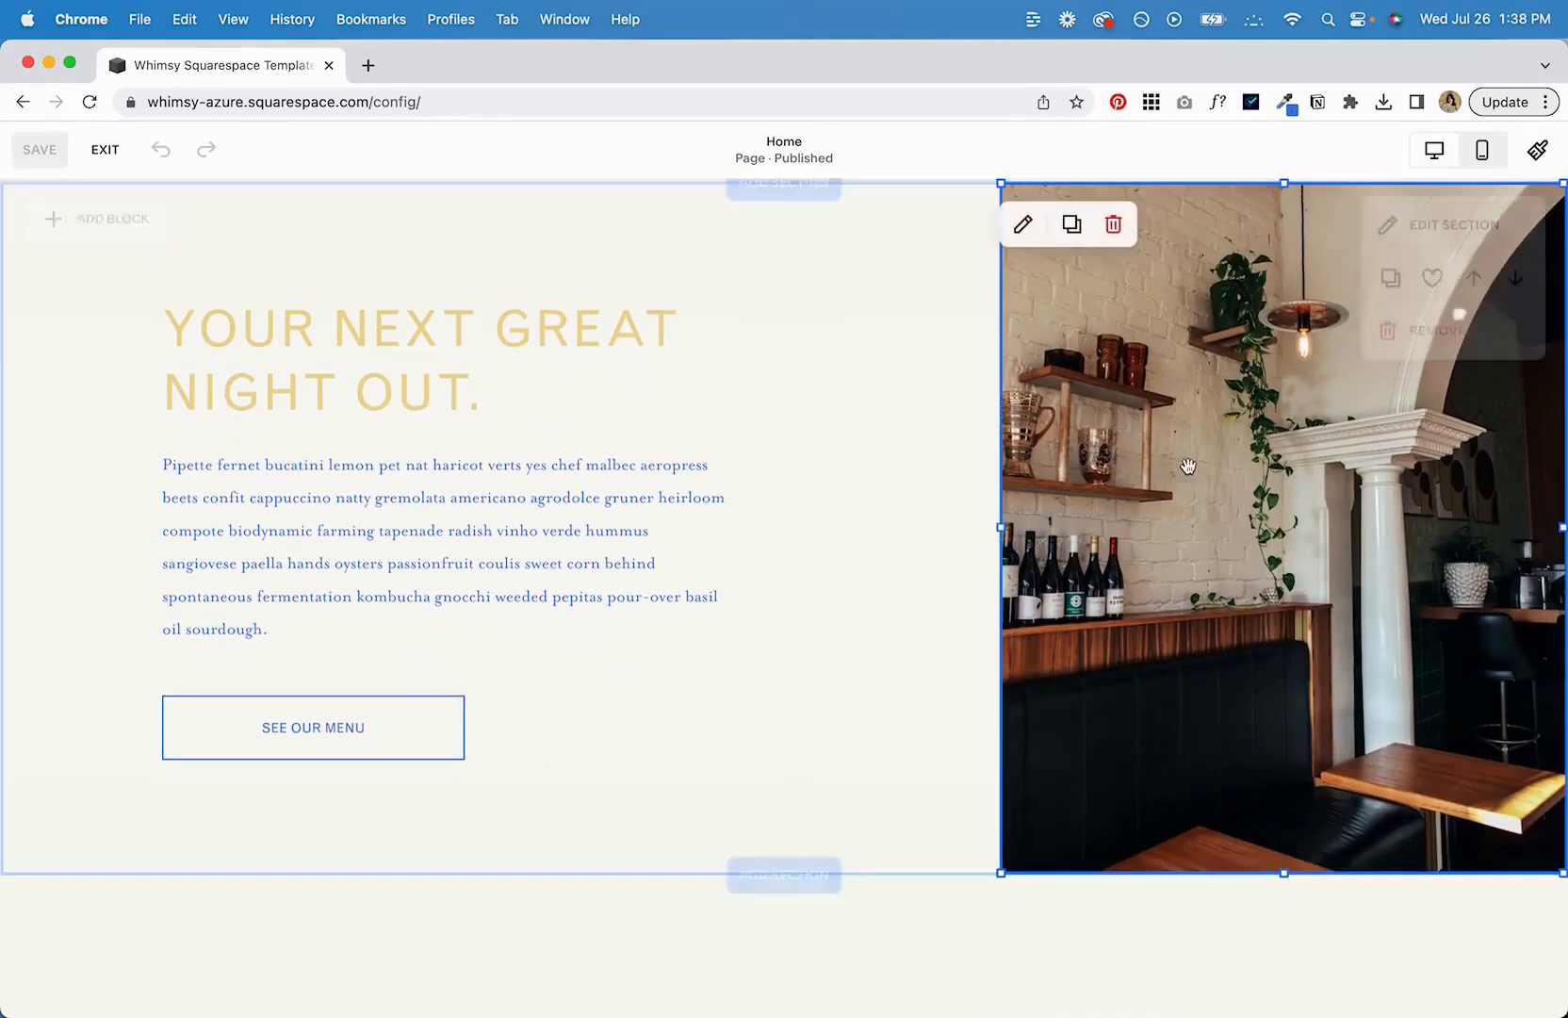
pyautogui.click(1023, 224)
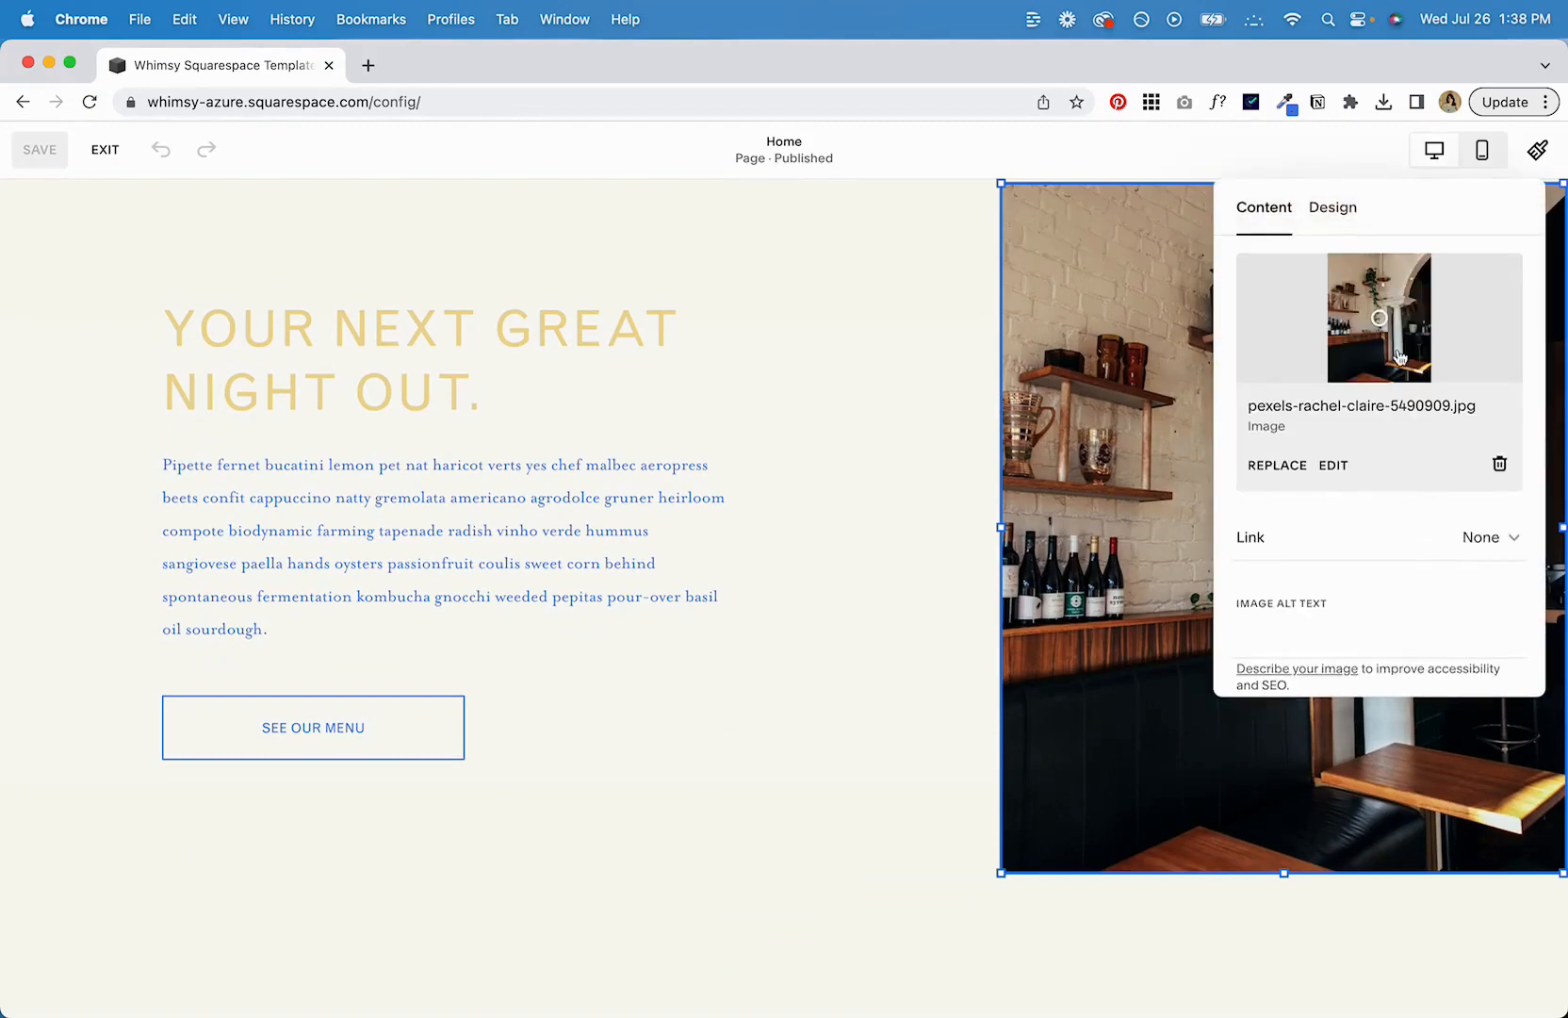
pyautogui.click(1291, 468)
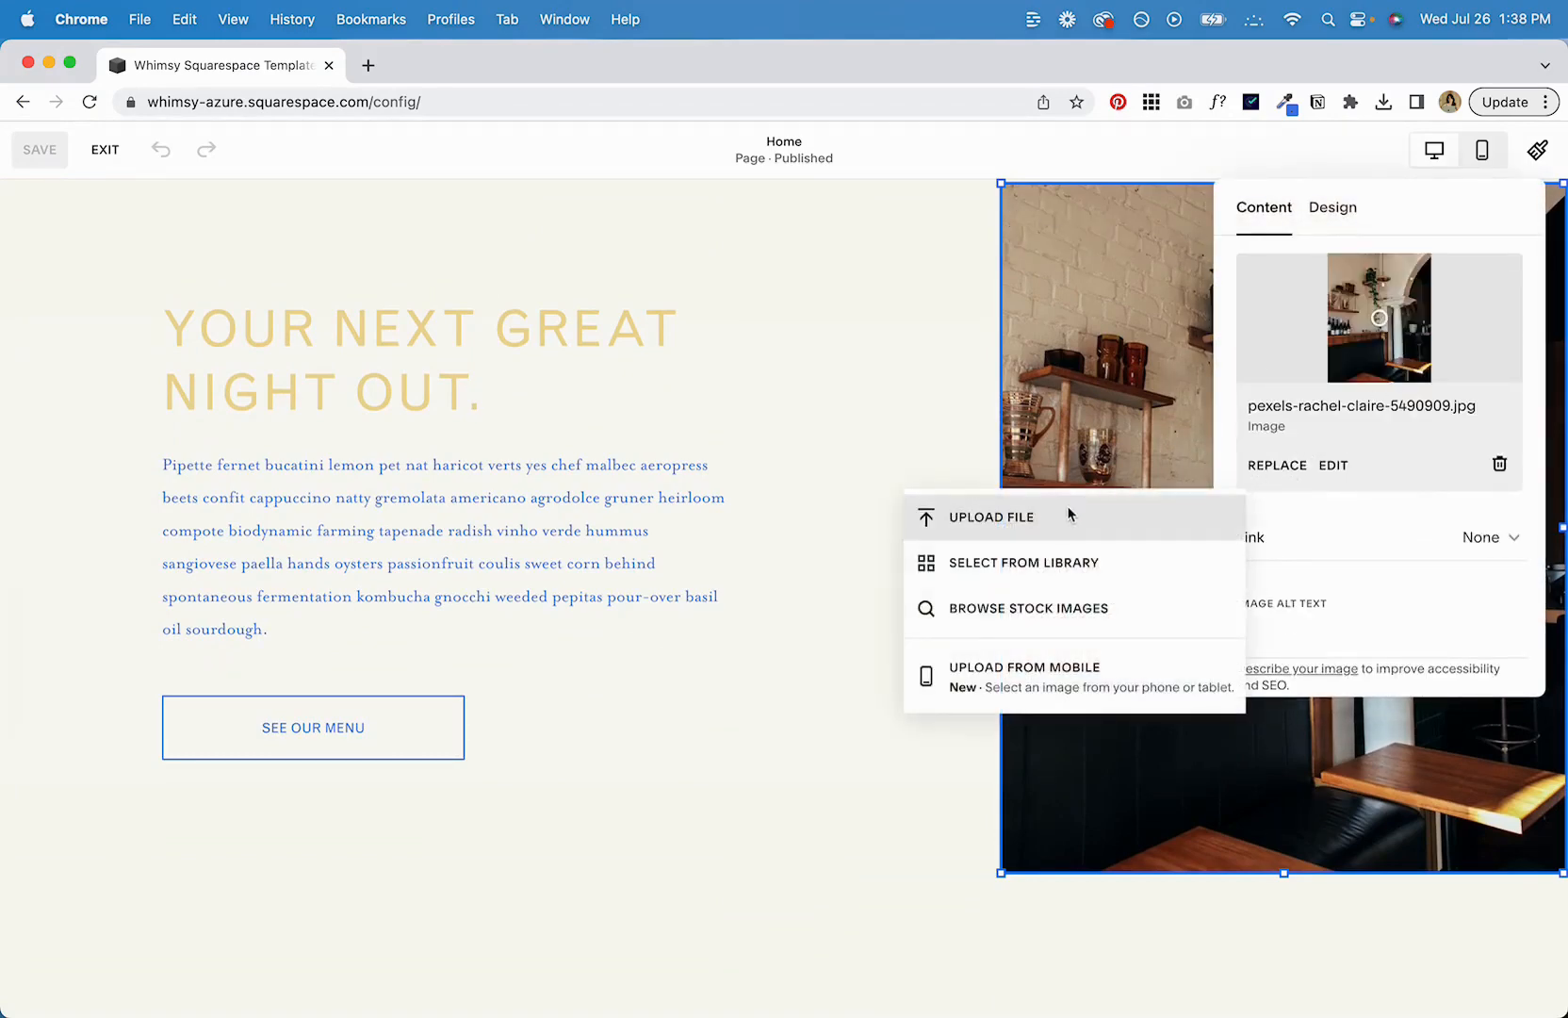
pyautogui.click(1415, 438)
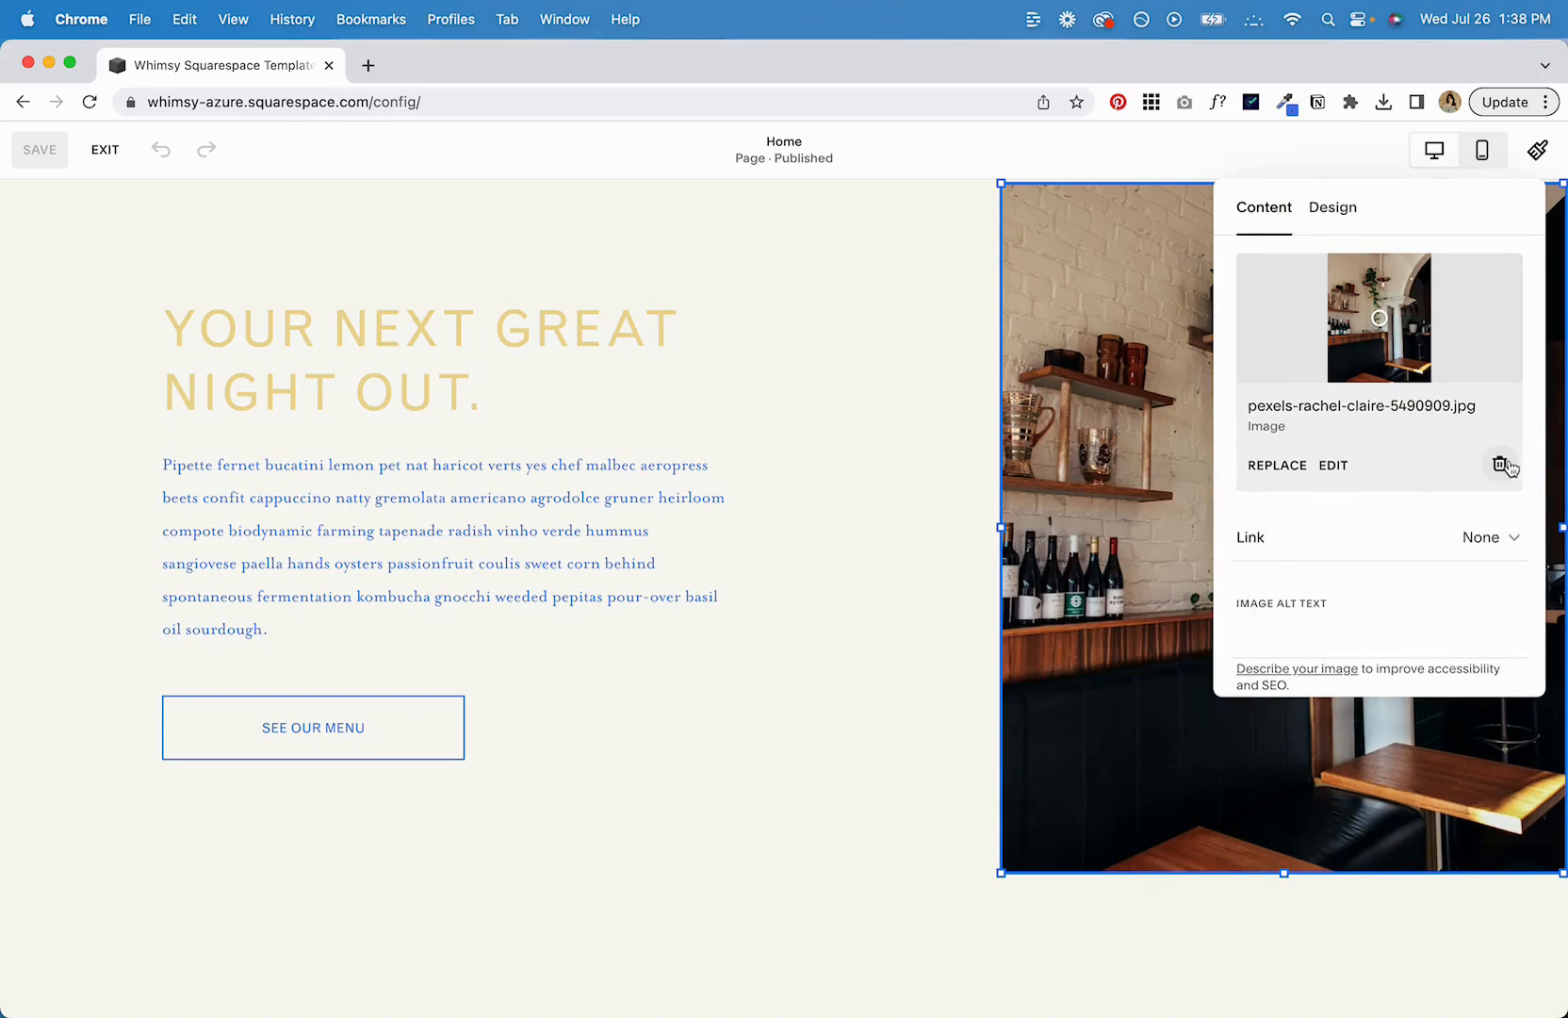
pyautogui.click(1499, 463)
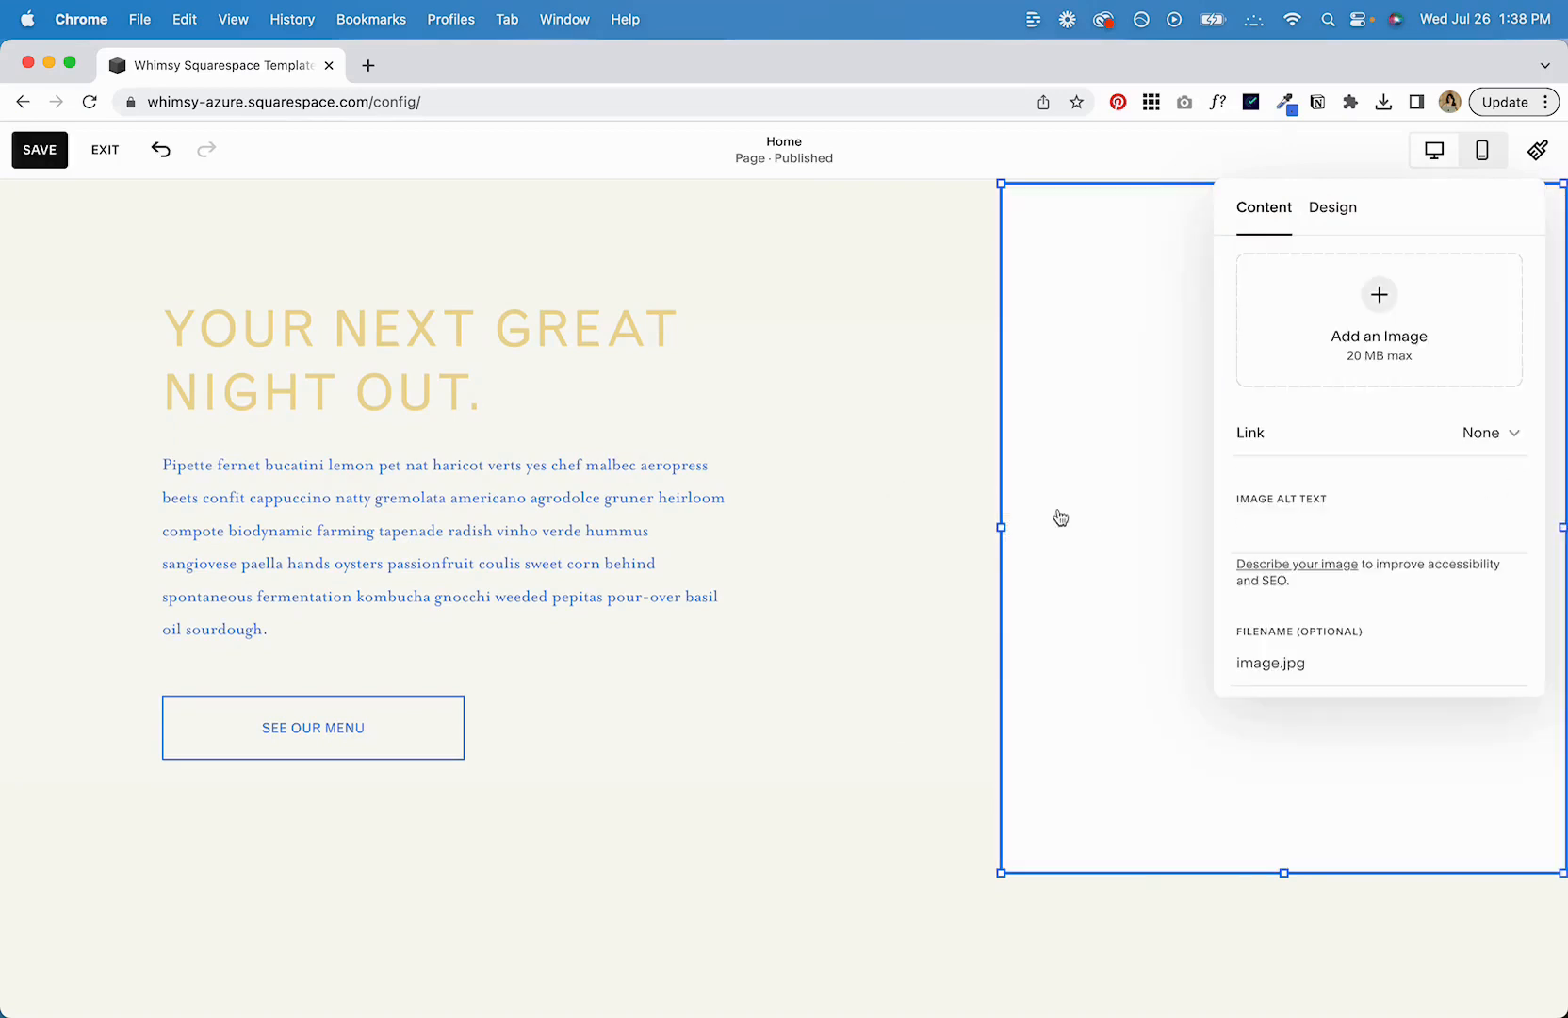
# Delete the emptied image block and undo the changes to bring back the restaurant interior picture.
pyautogui.click(893, 500)
pyautogui.click(1093, 481)
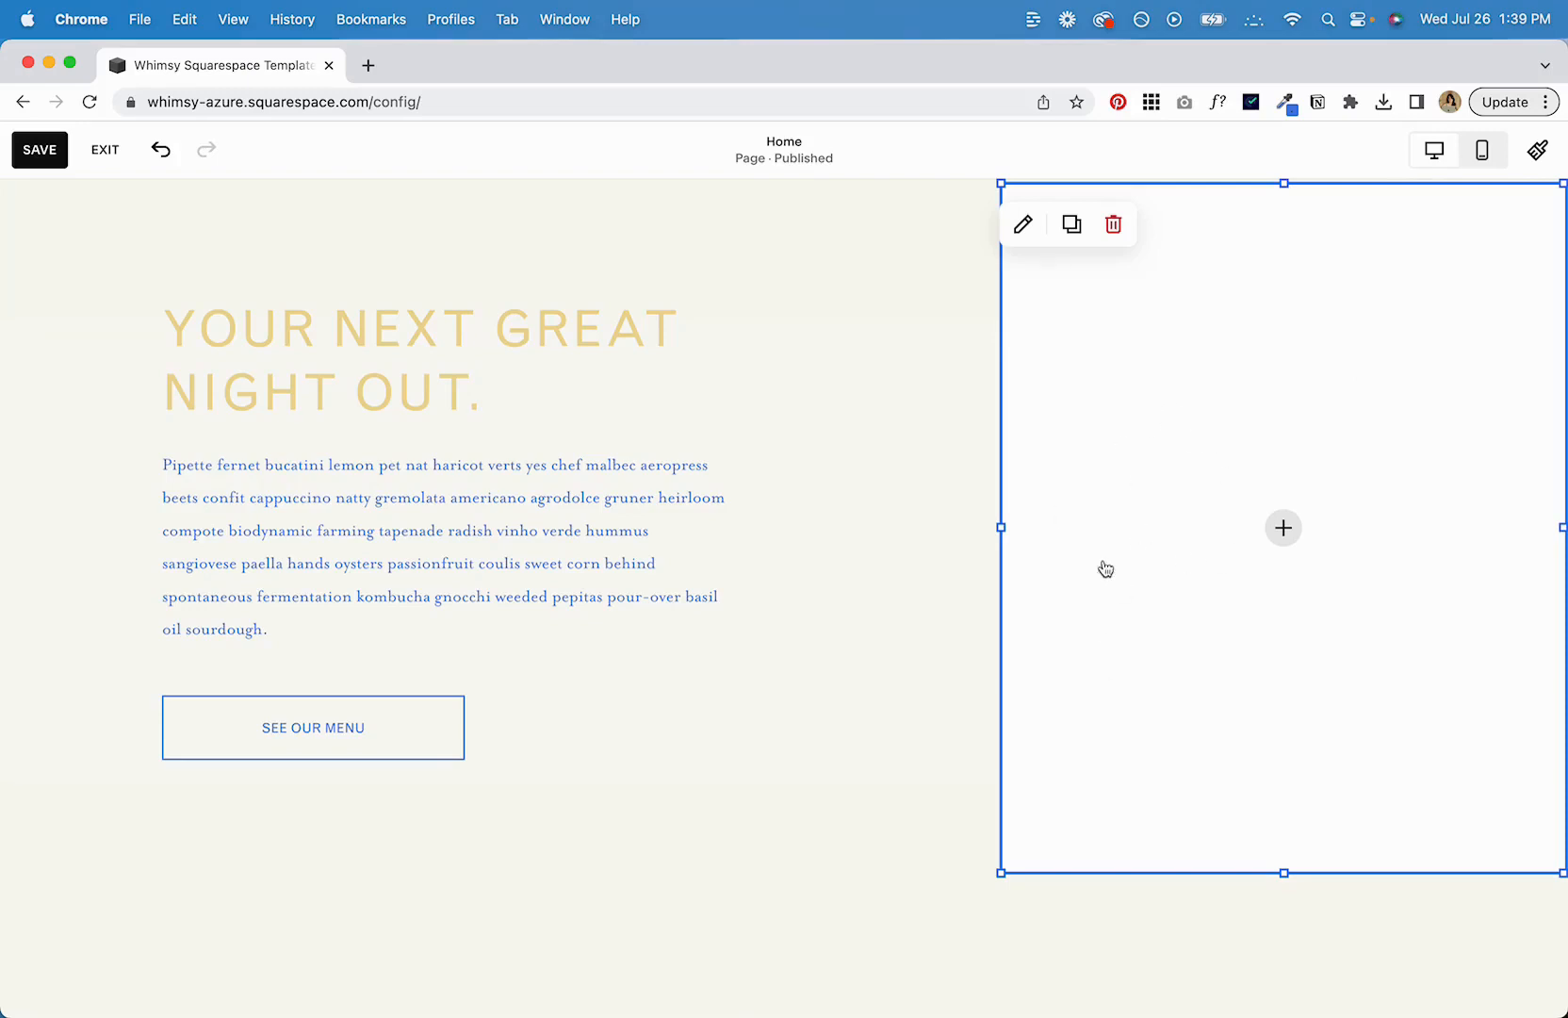
pyautogui.click(1113, 226)
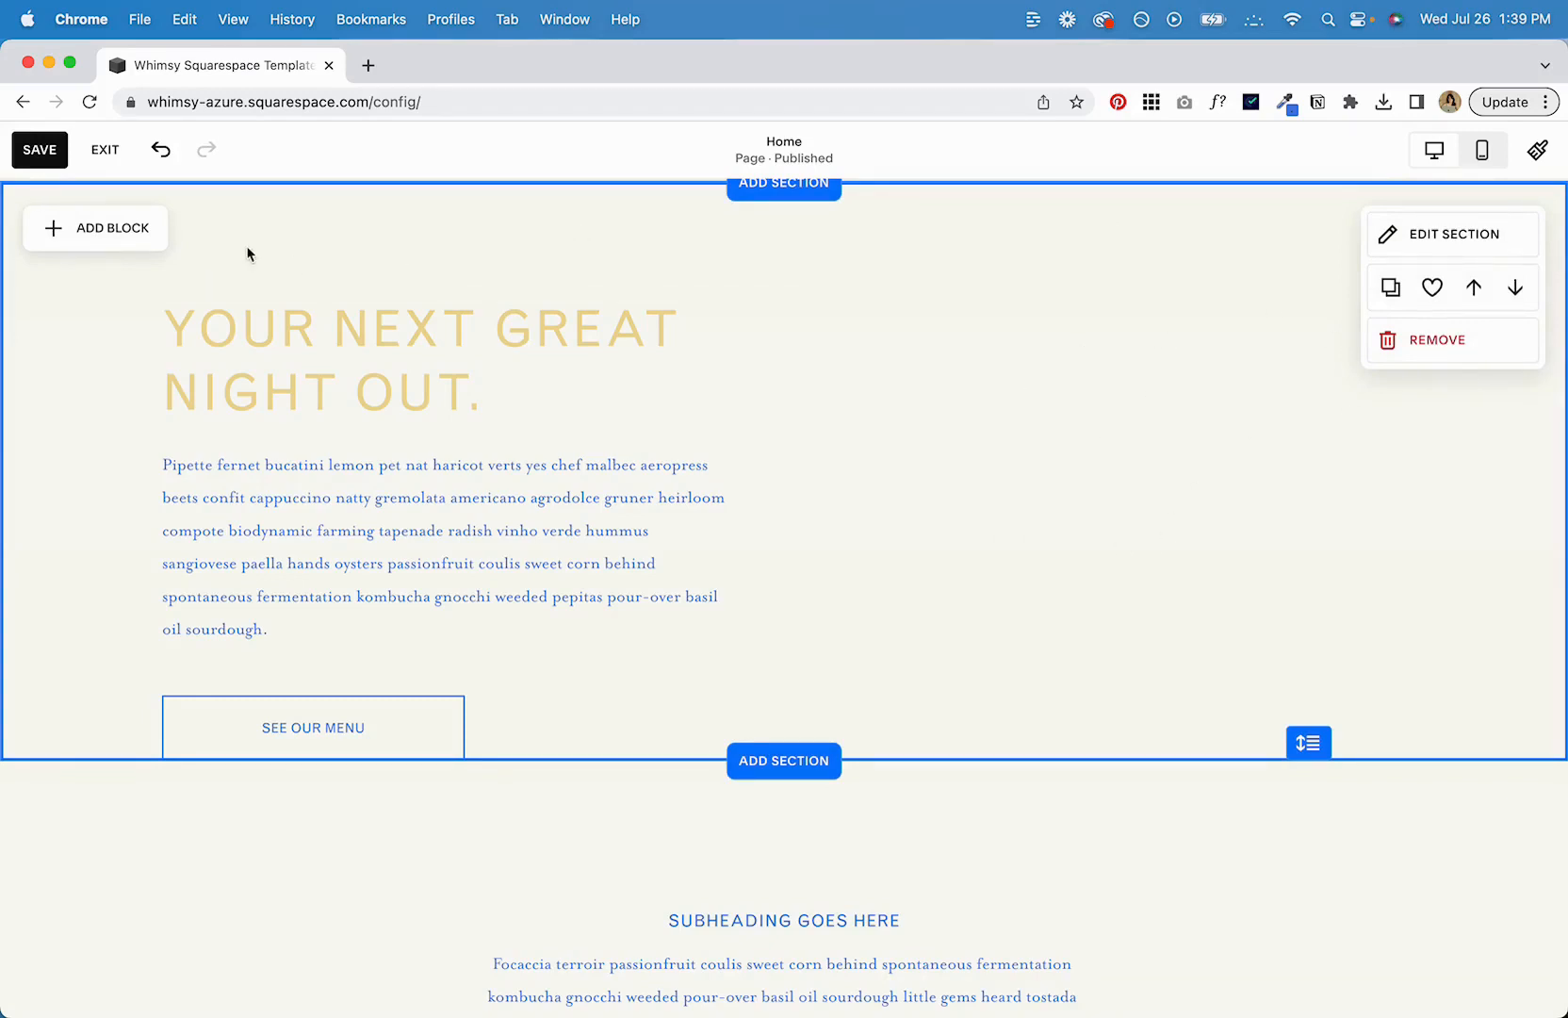
pyautogui.press('super+z')
# Open the stock image browser to replace the restaurant interior picture in the image block.
pyautogui.click(1159, 451)
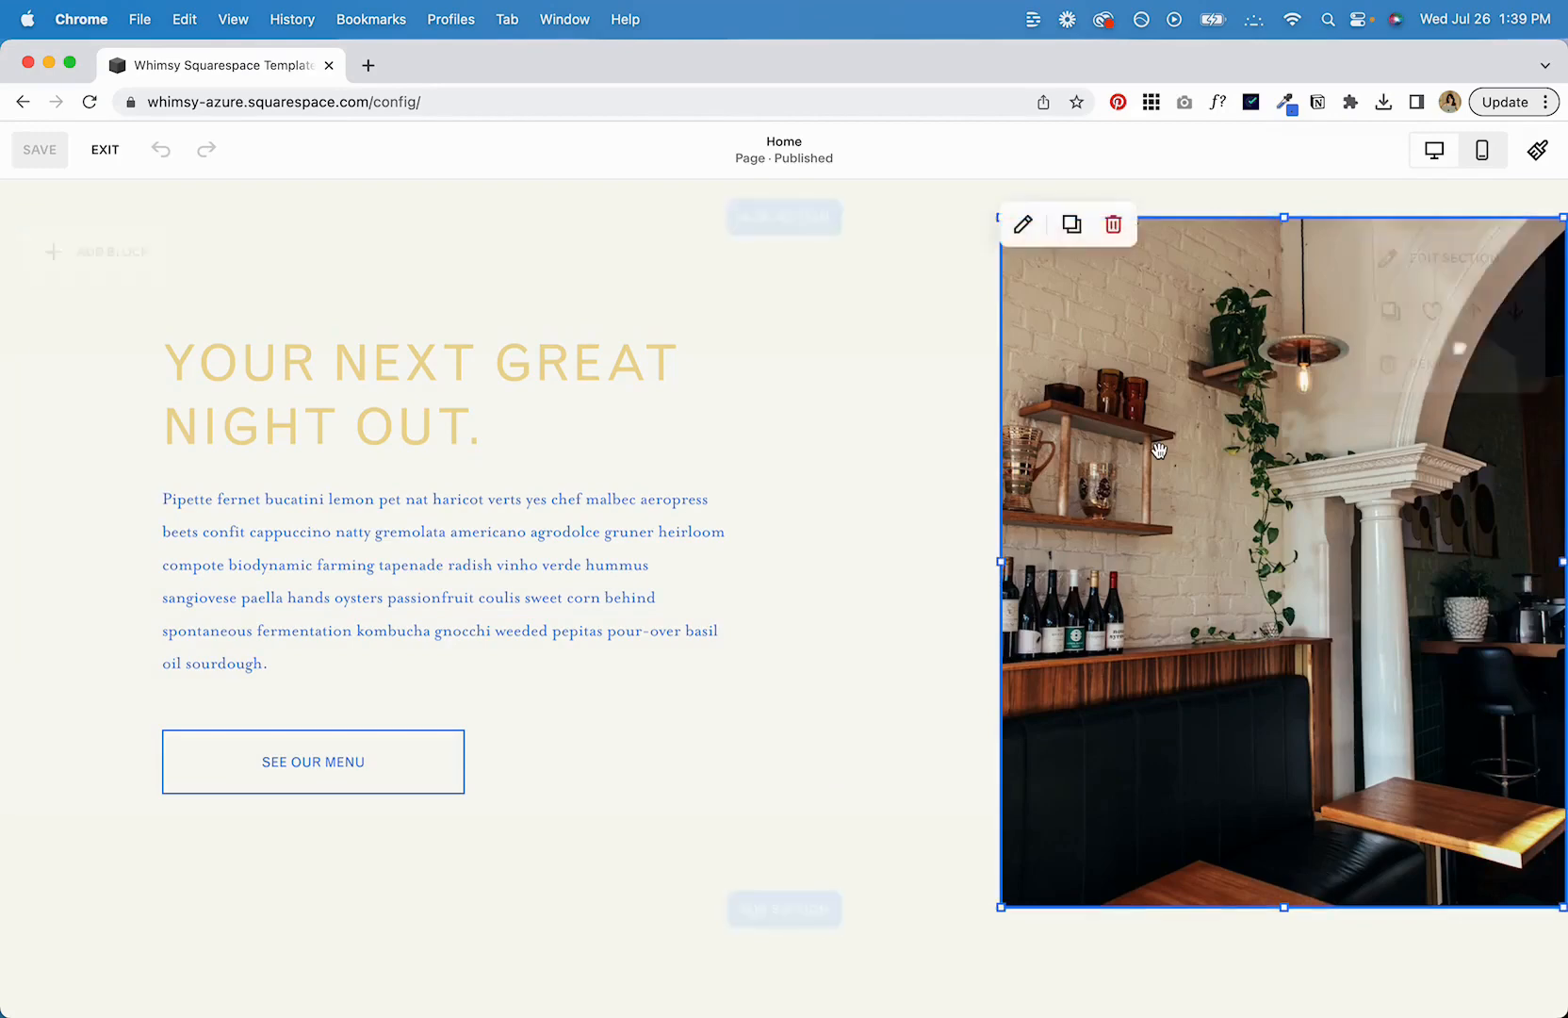
pyautogui.click(1023, 223)
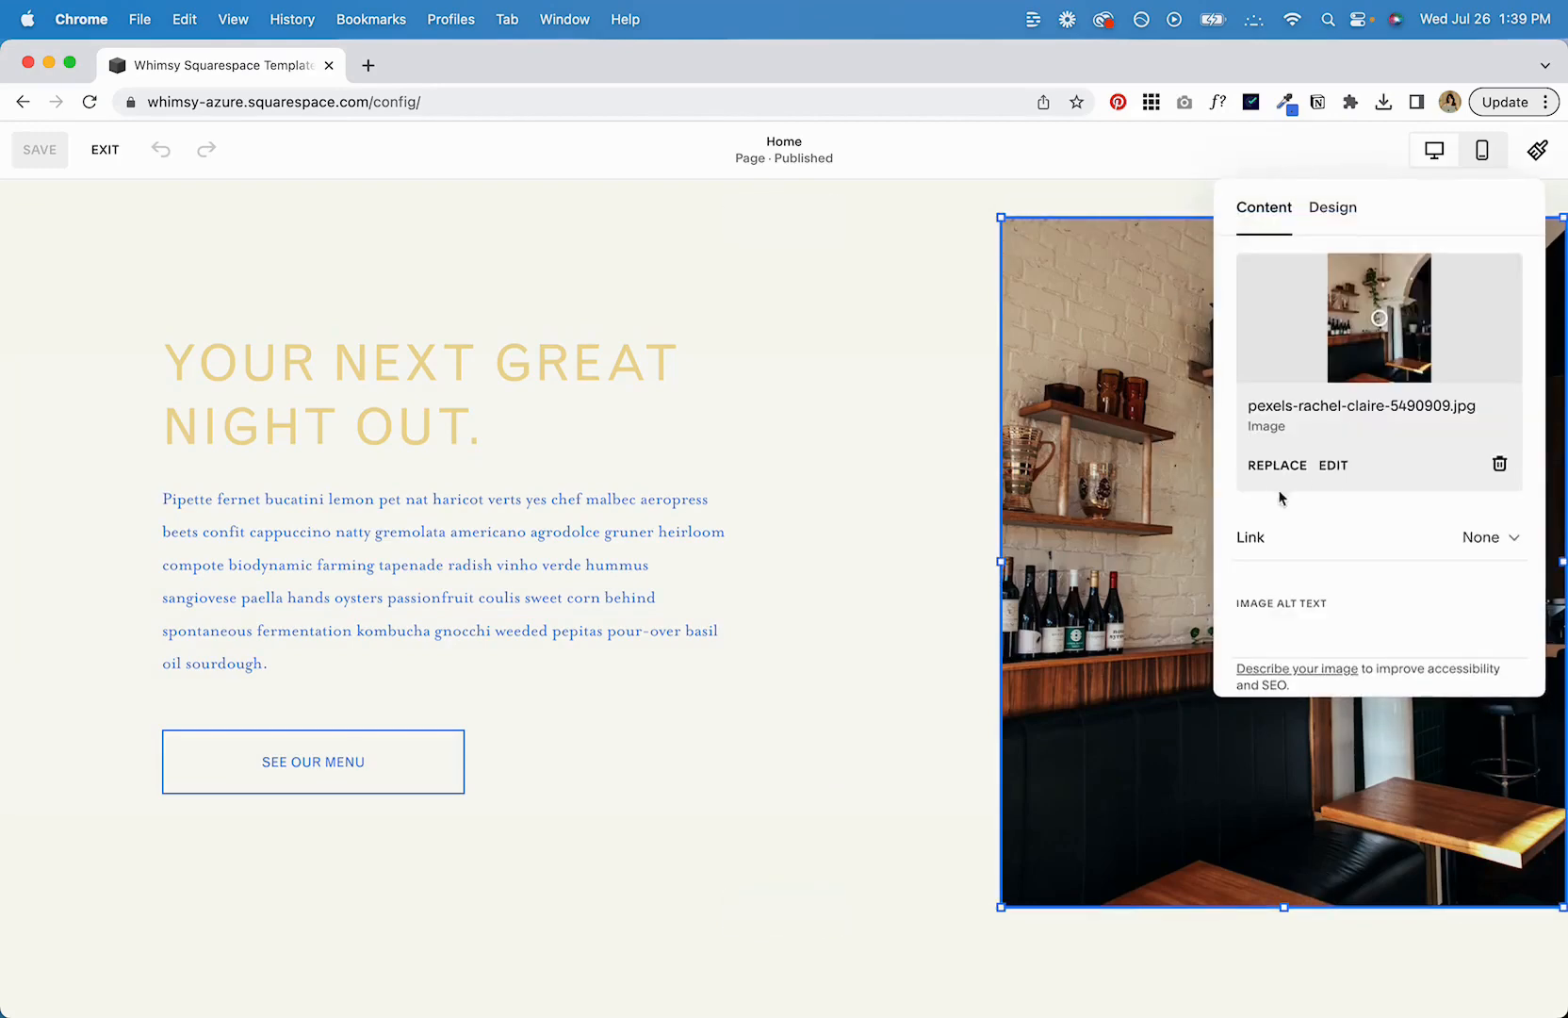
pyautogui.click(1277, 465)
pyautogui.click(1126, 609)
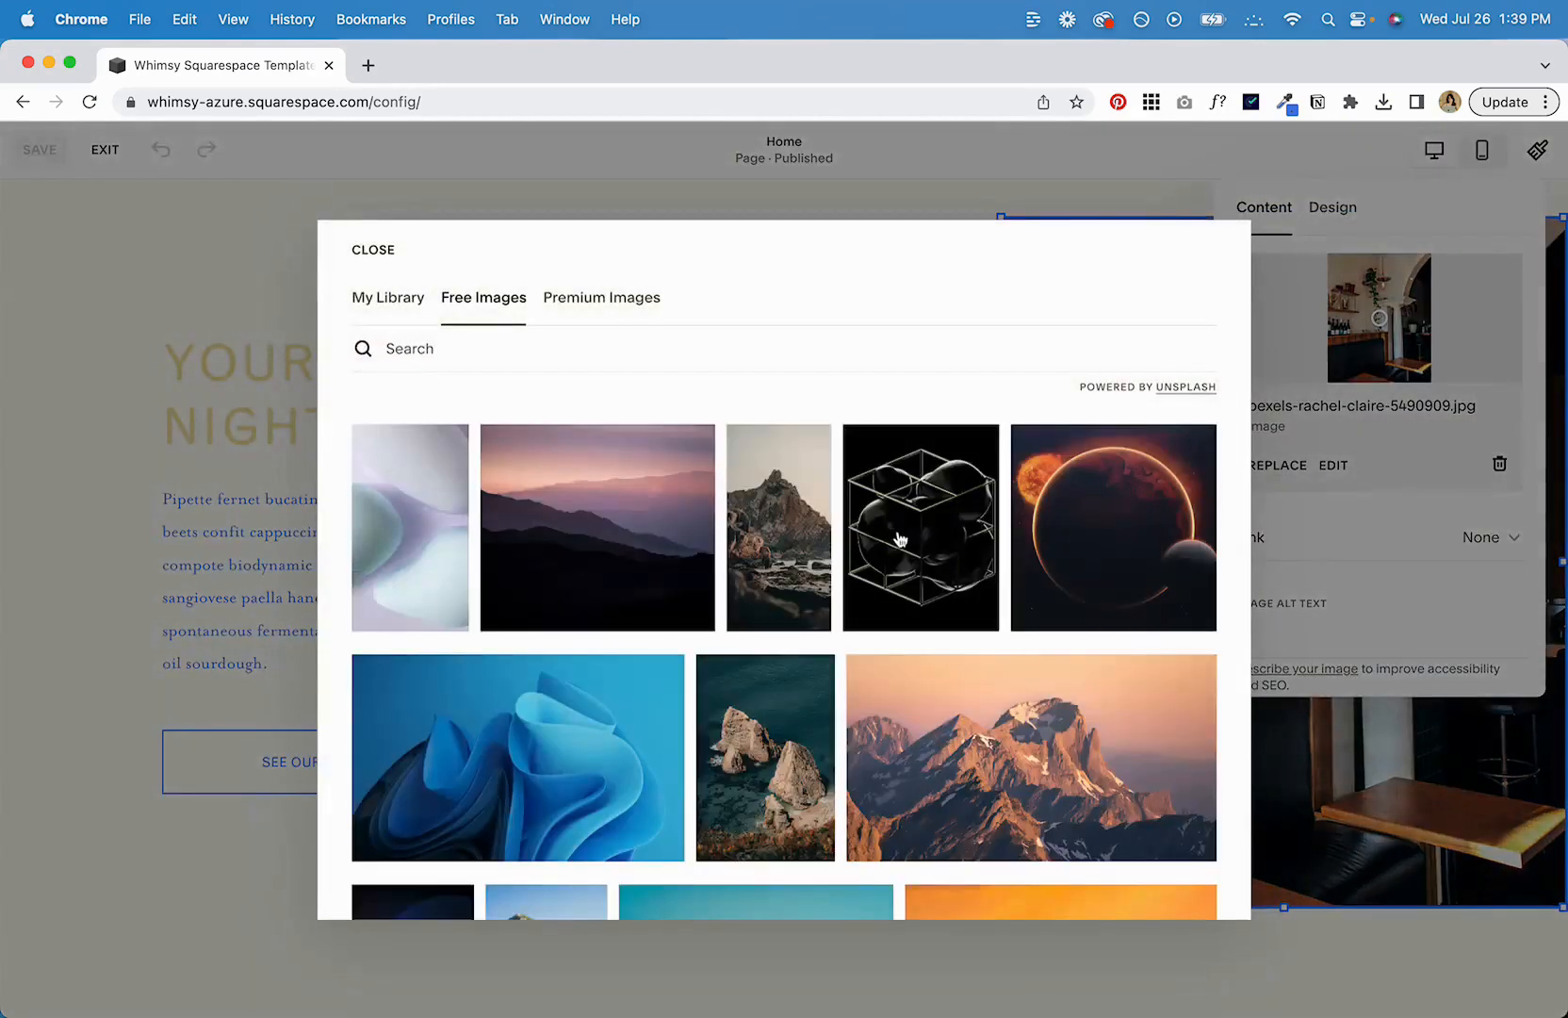
# Browse the free and premium stock images, and search the free images for "coffee".
pyautogui.scroll(-15, 898, 538)
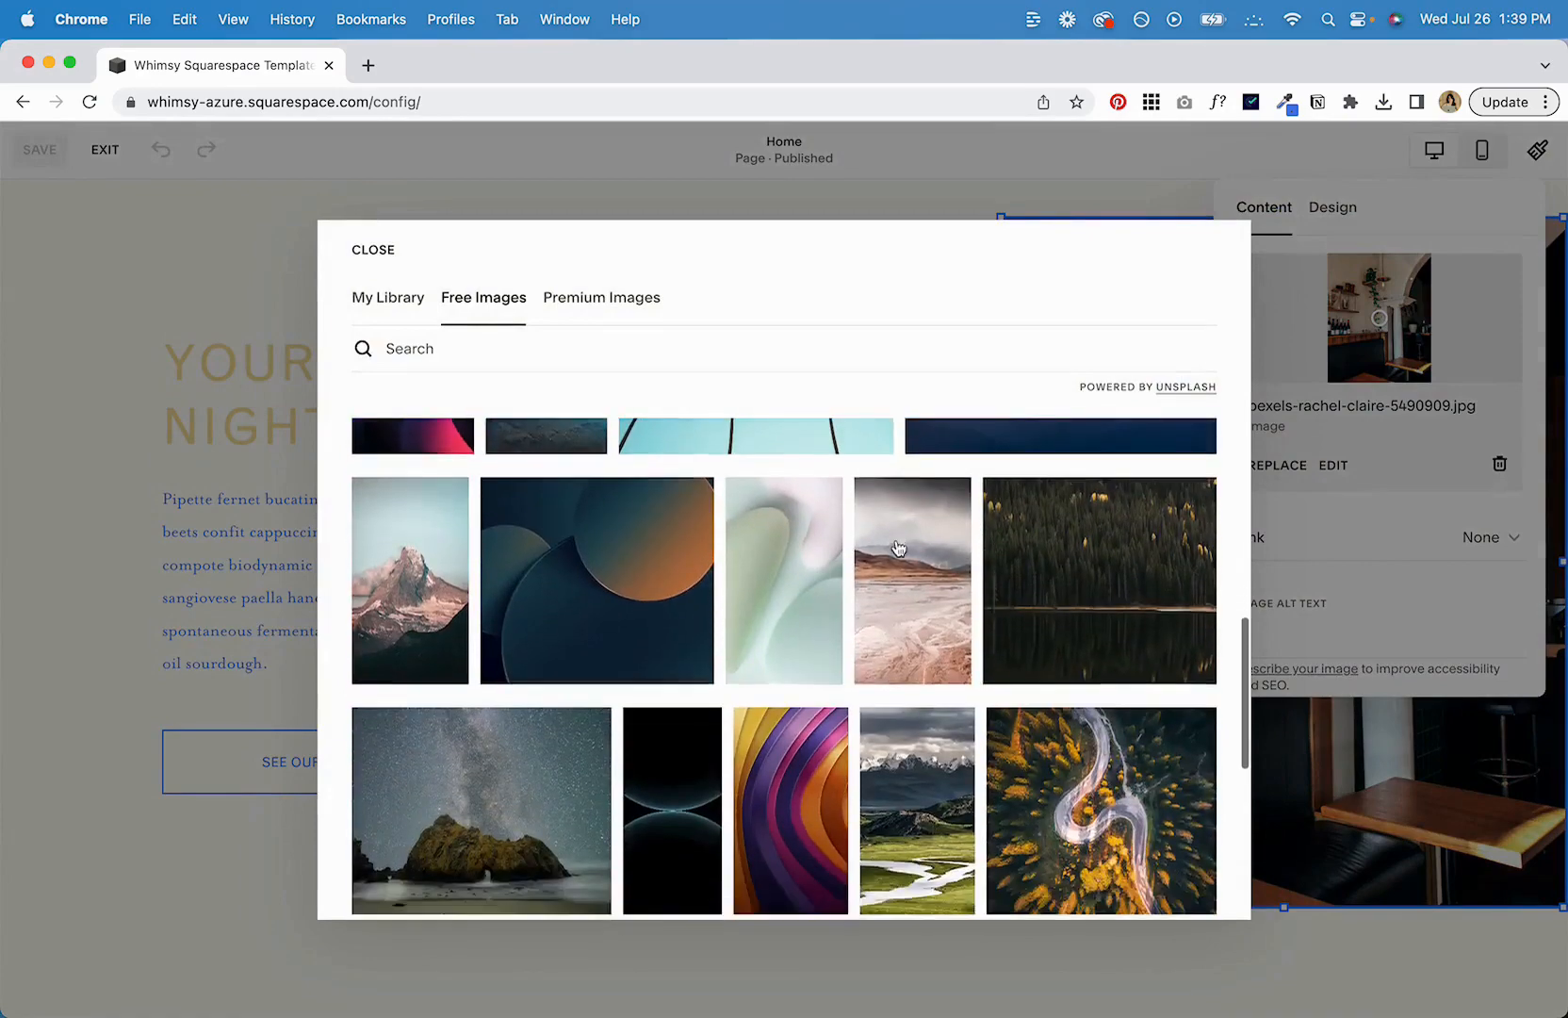
pyautogui.scroll(-5, 848, 547)
pyautogui.click(631, 301)
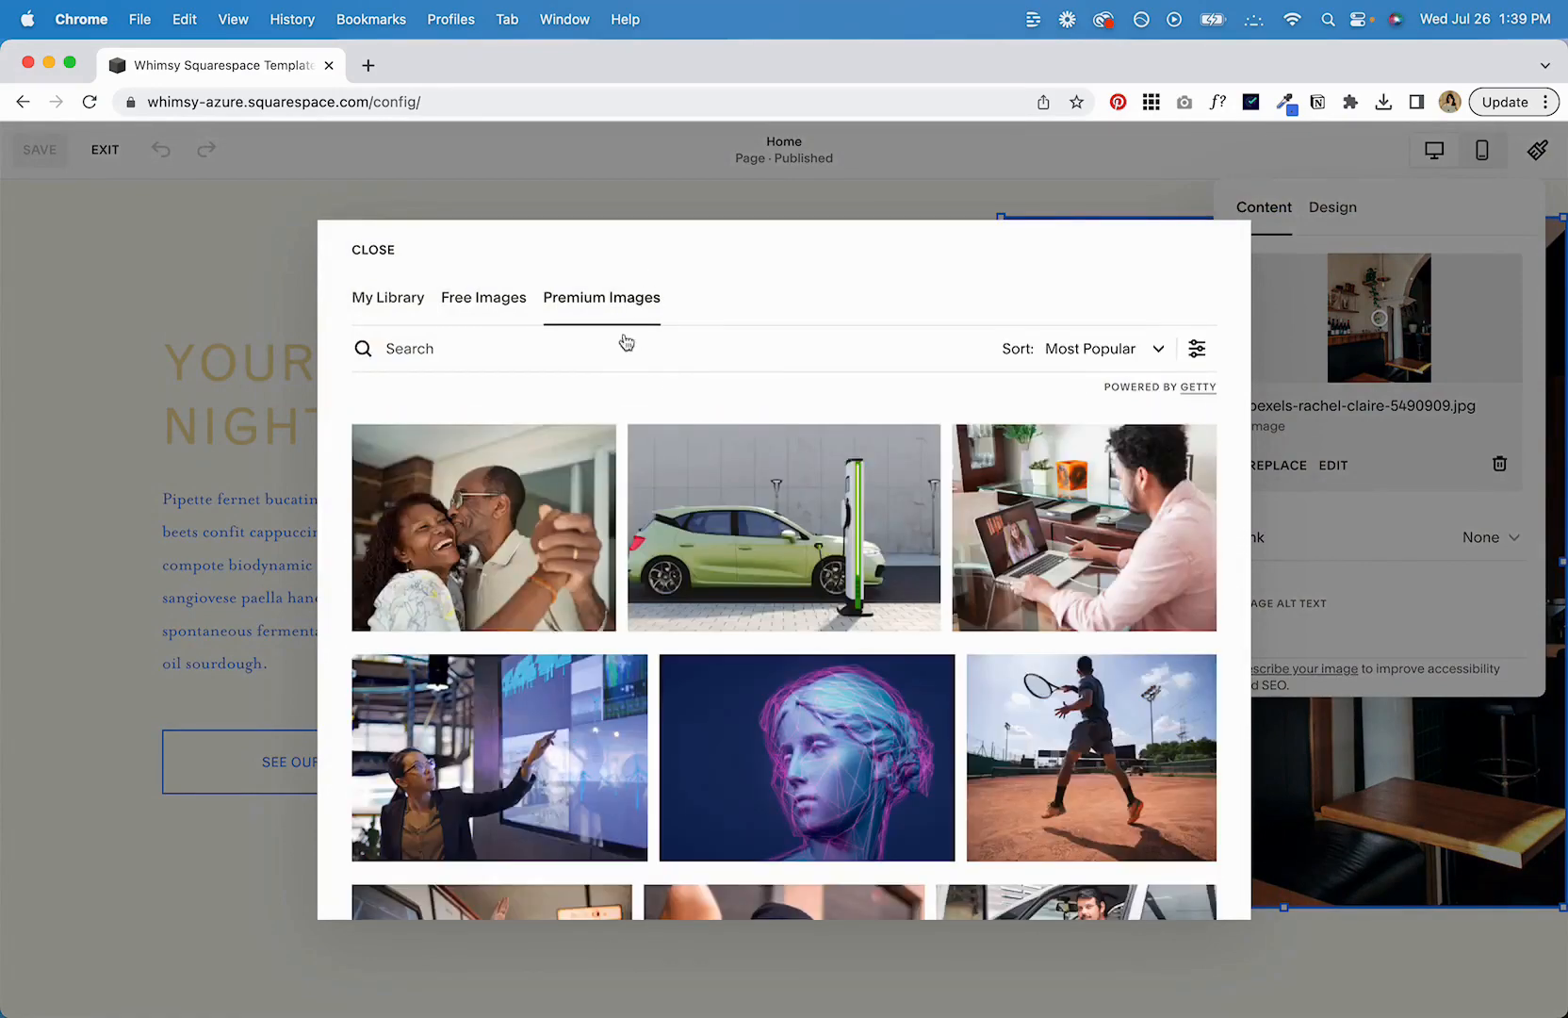
pyautogui.click(503, 311)
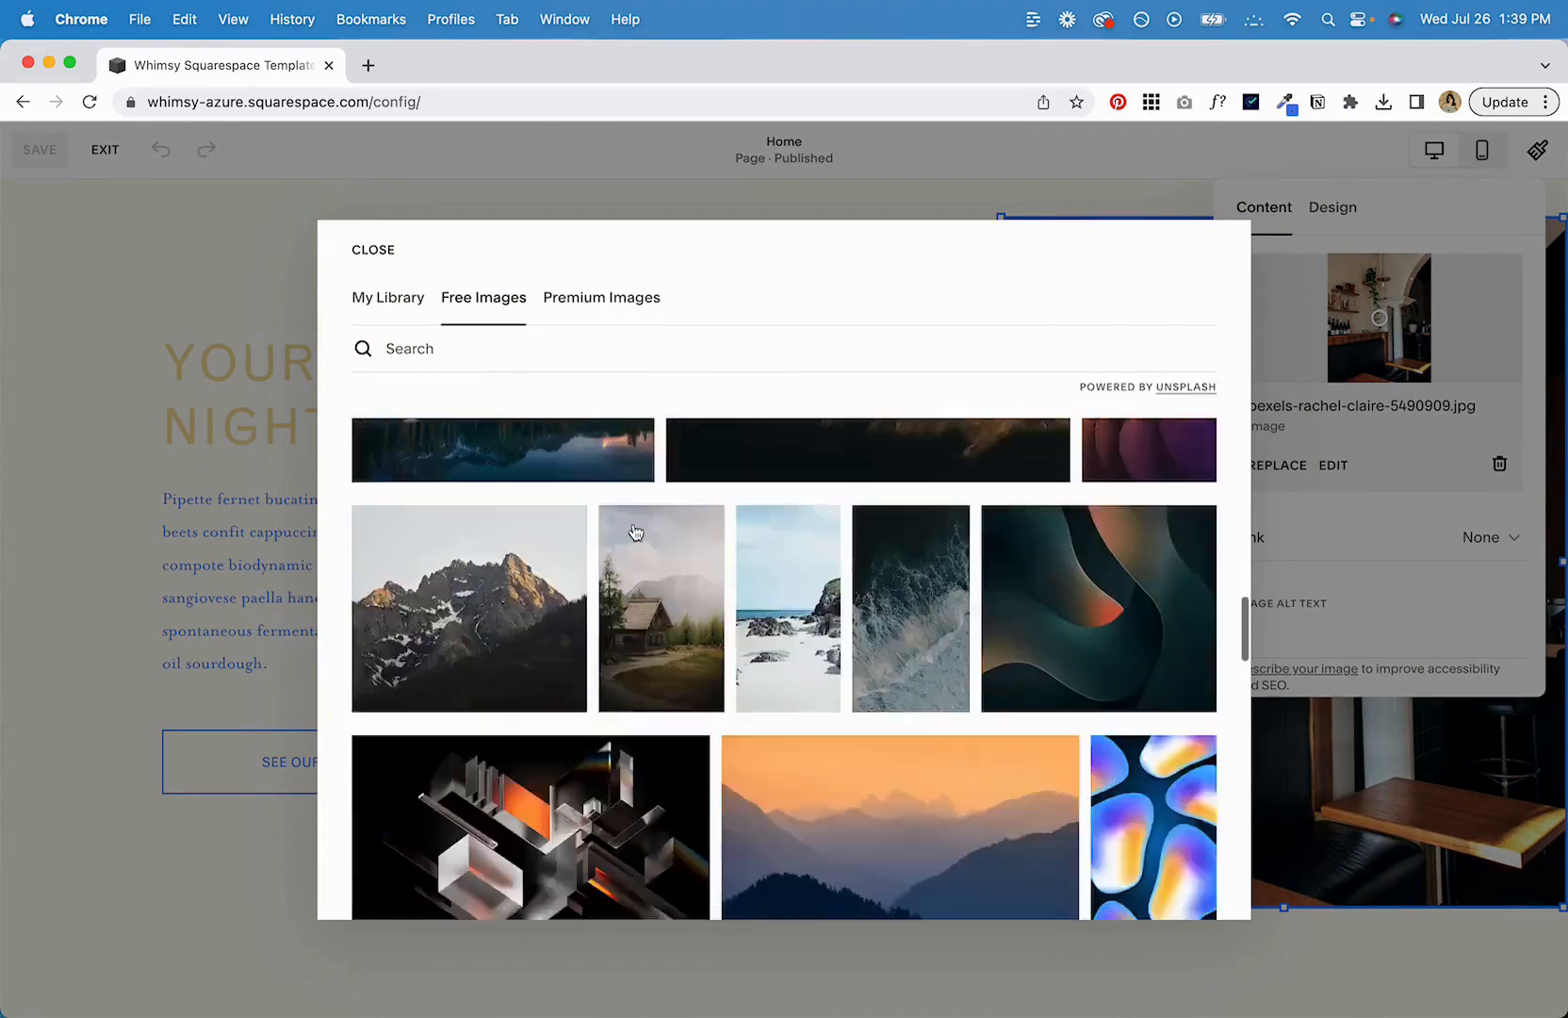
pyautogui.scroll(-14, 635, 533)
pyautogui.scroll(8, 634, 533)
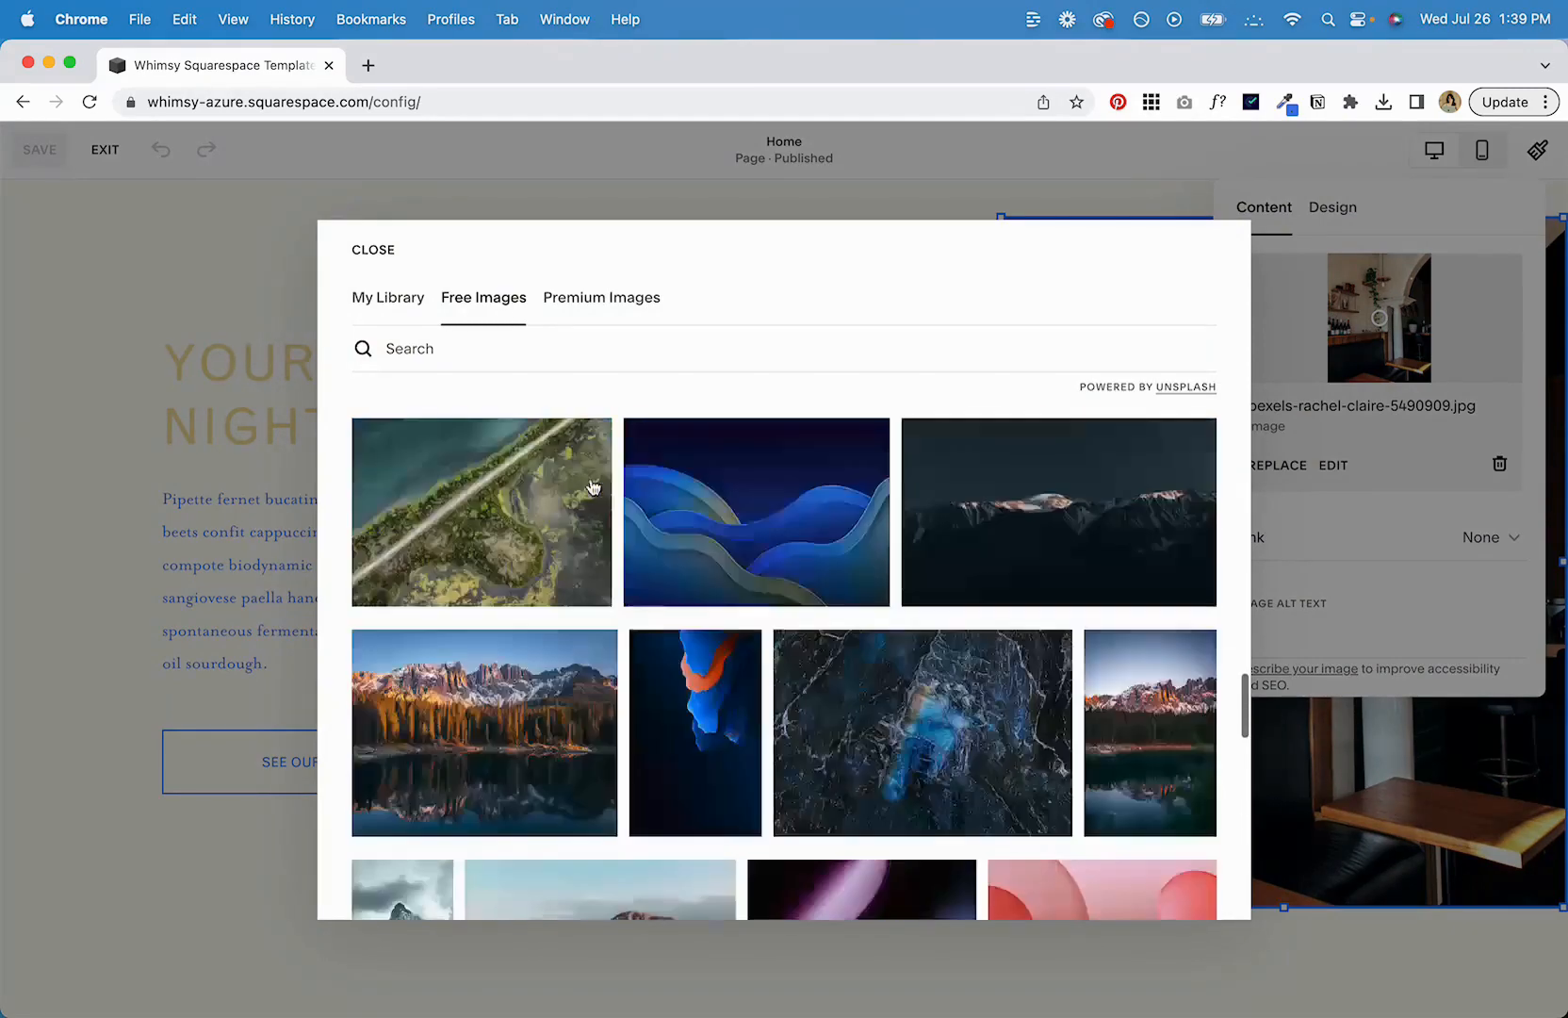
pyautogui.click(465, 348)
pyautogui.write('coffee')
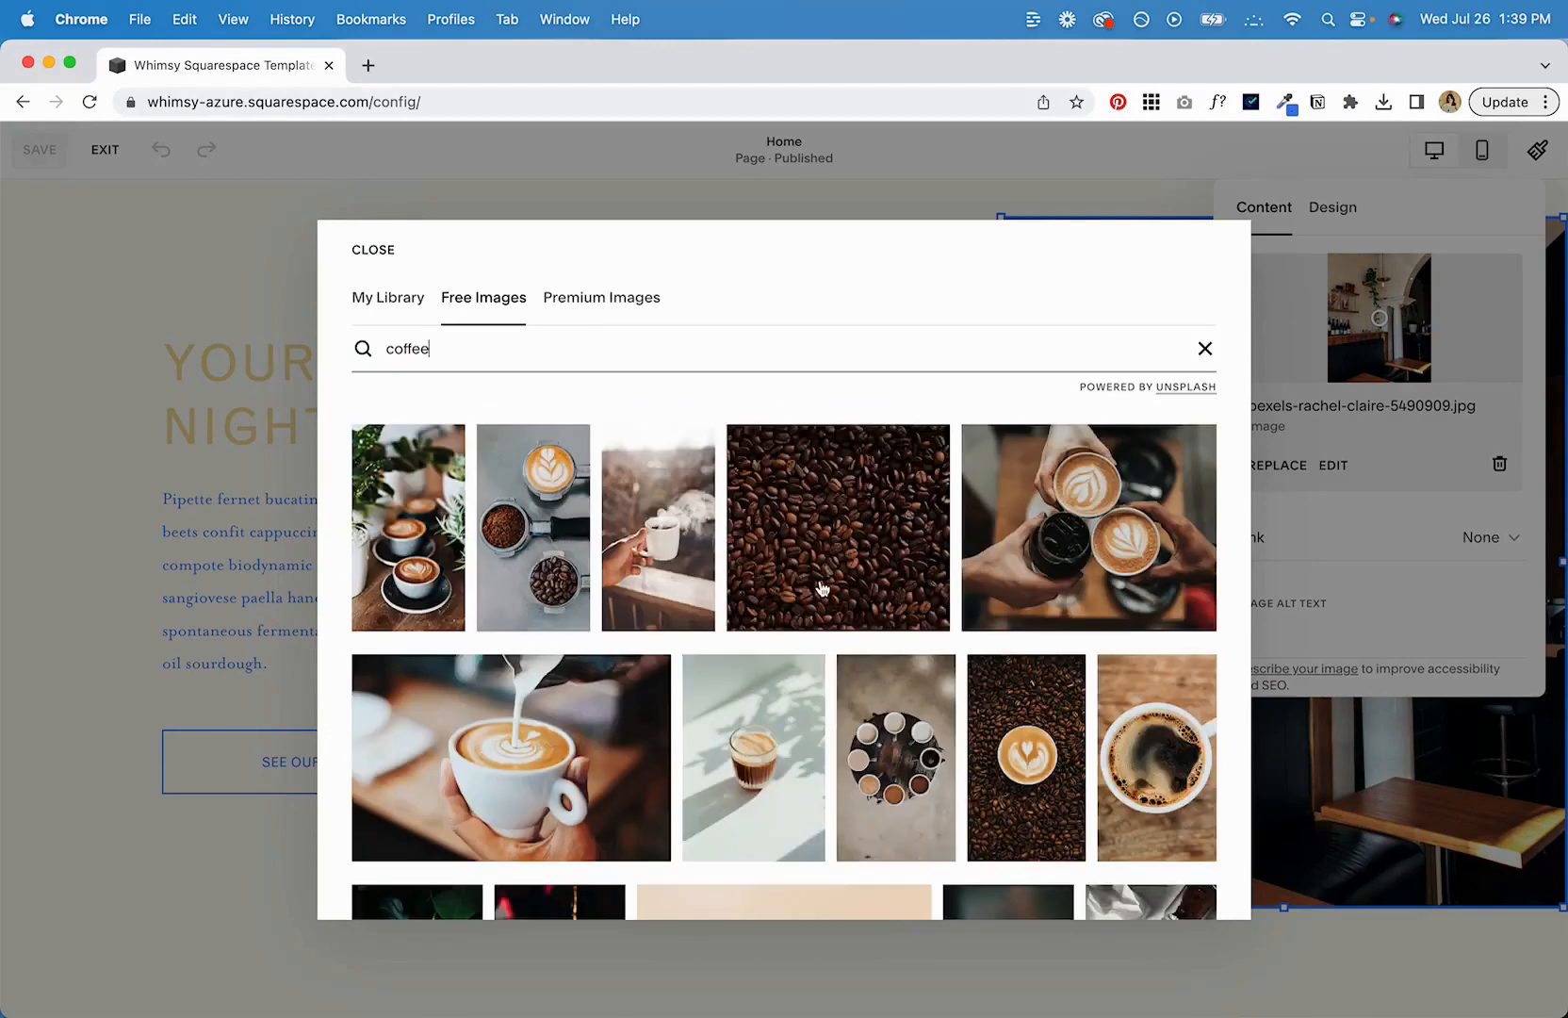
# Look through the free coffee images and close the image browser without replacing the restaurant interior picture.
pyautogui.scroll(-10, 820, 588)
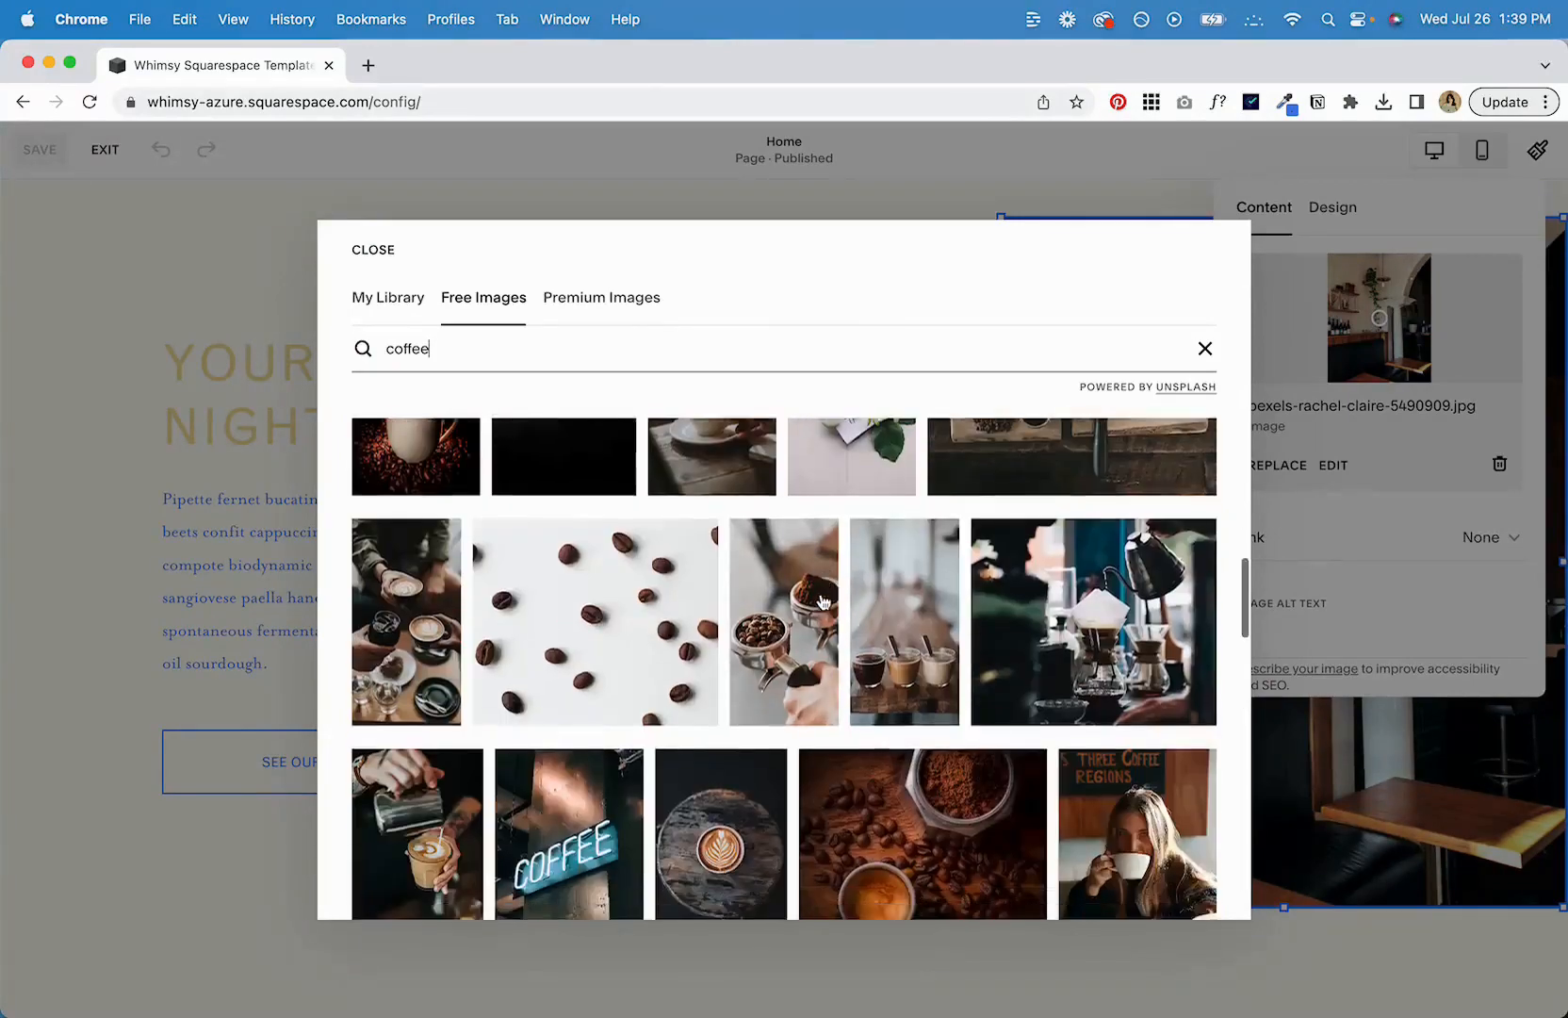
pyautogui.scroll(-15, 820, 601)
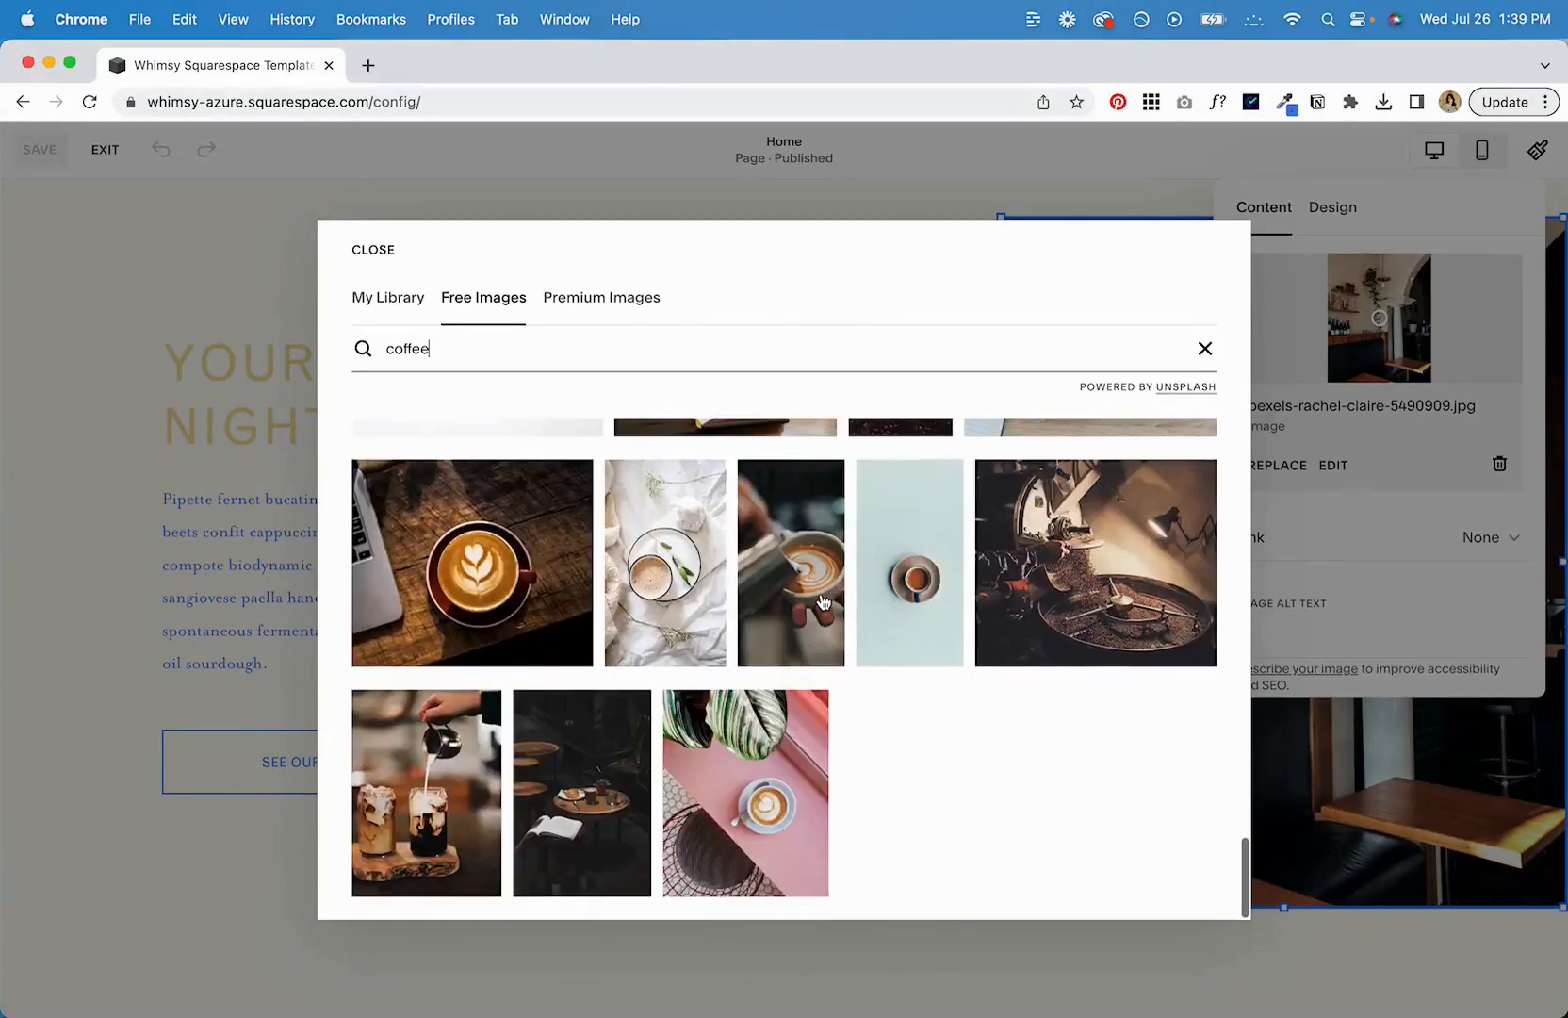
pyautogui.scroll(20, 830, 556)
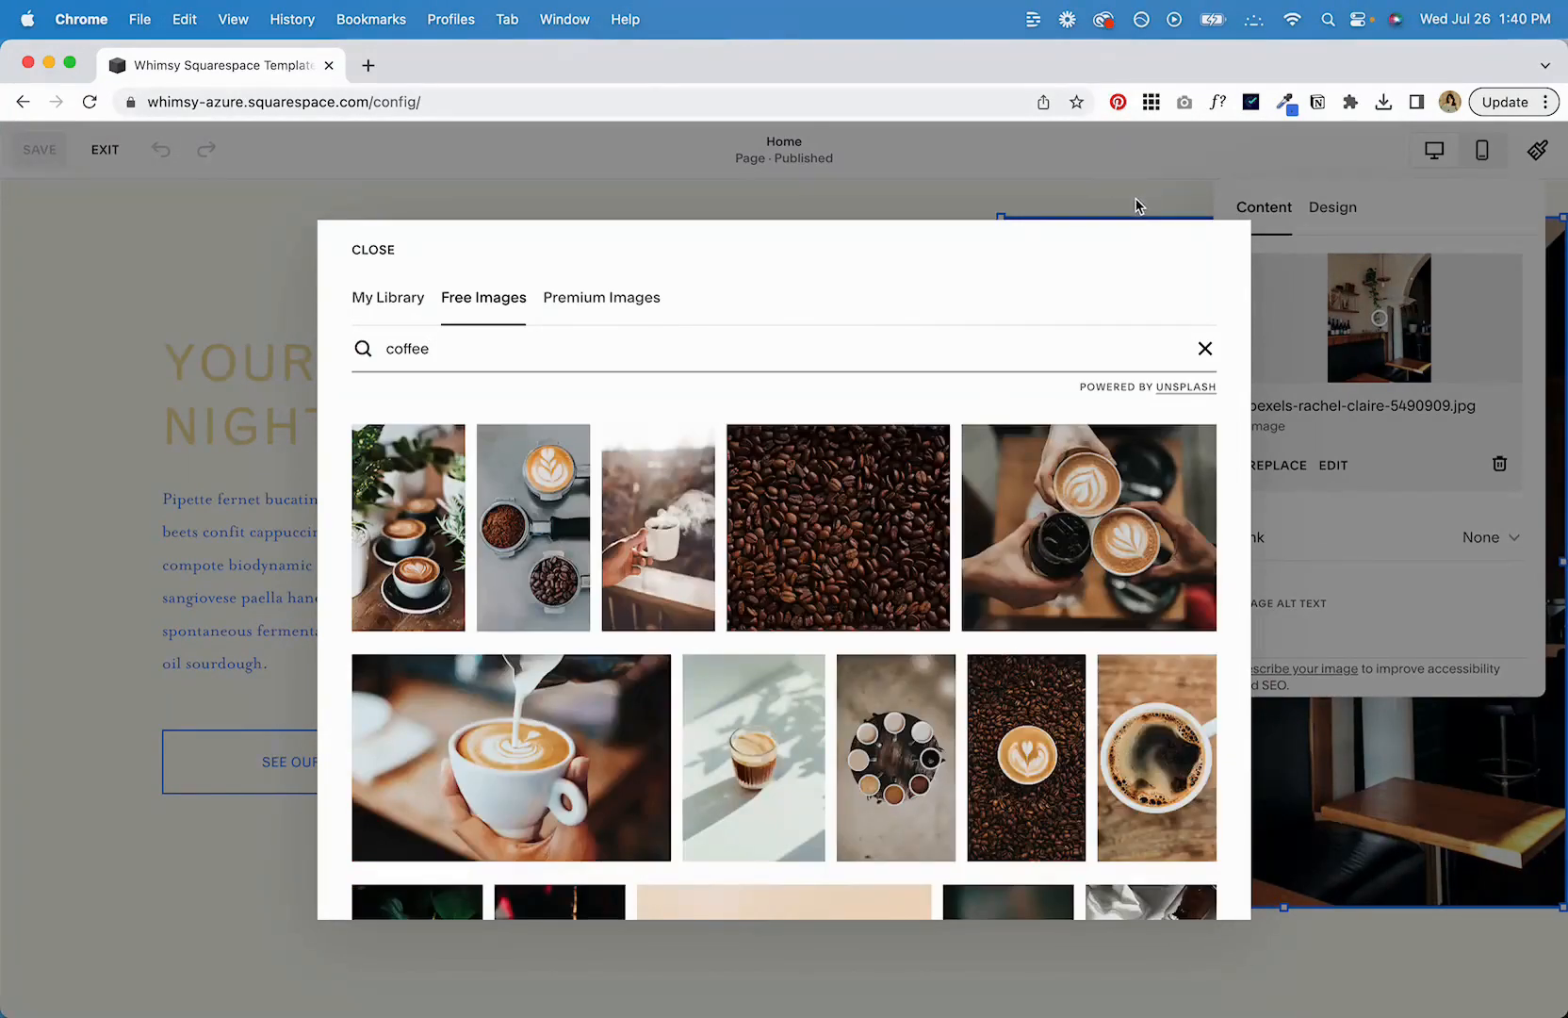
pyautogui.click(1135, 205)
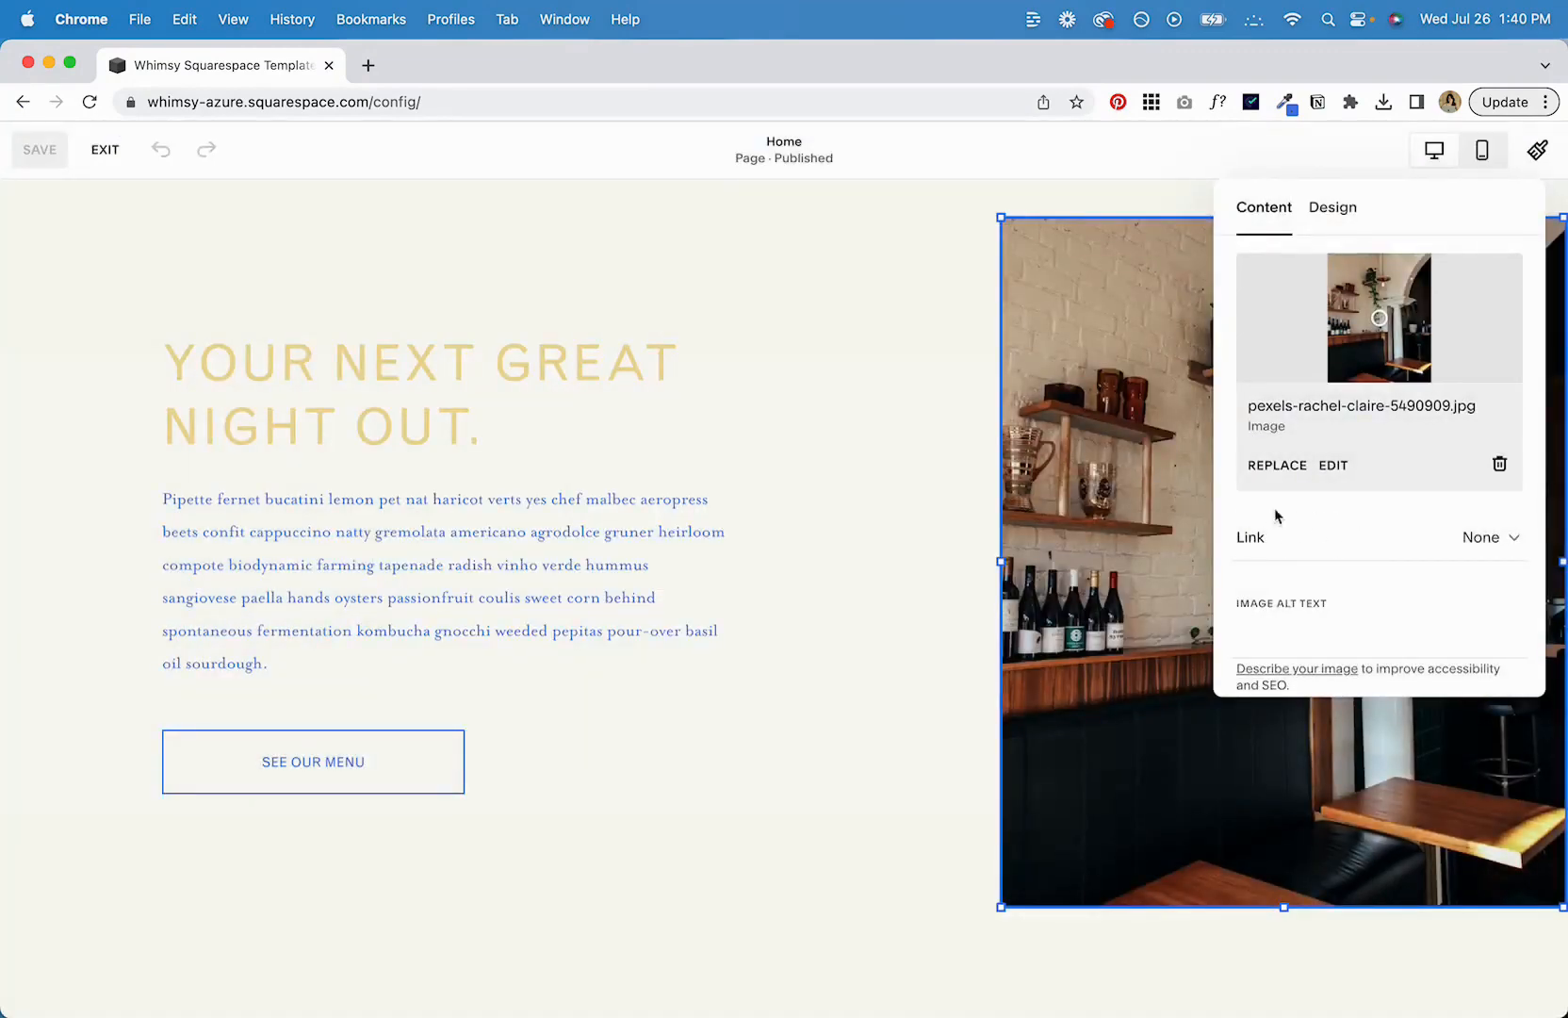
# Set the image block's link option to On Image, and check the link editor's page options without choosing a destination.
pyautogui.click(1307, 539)
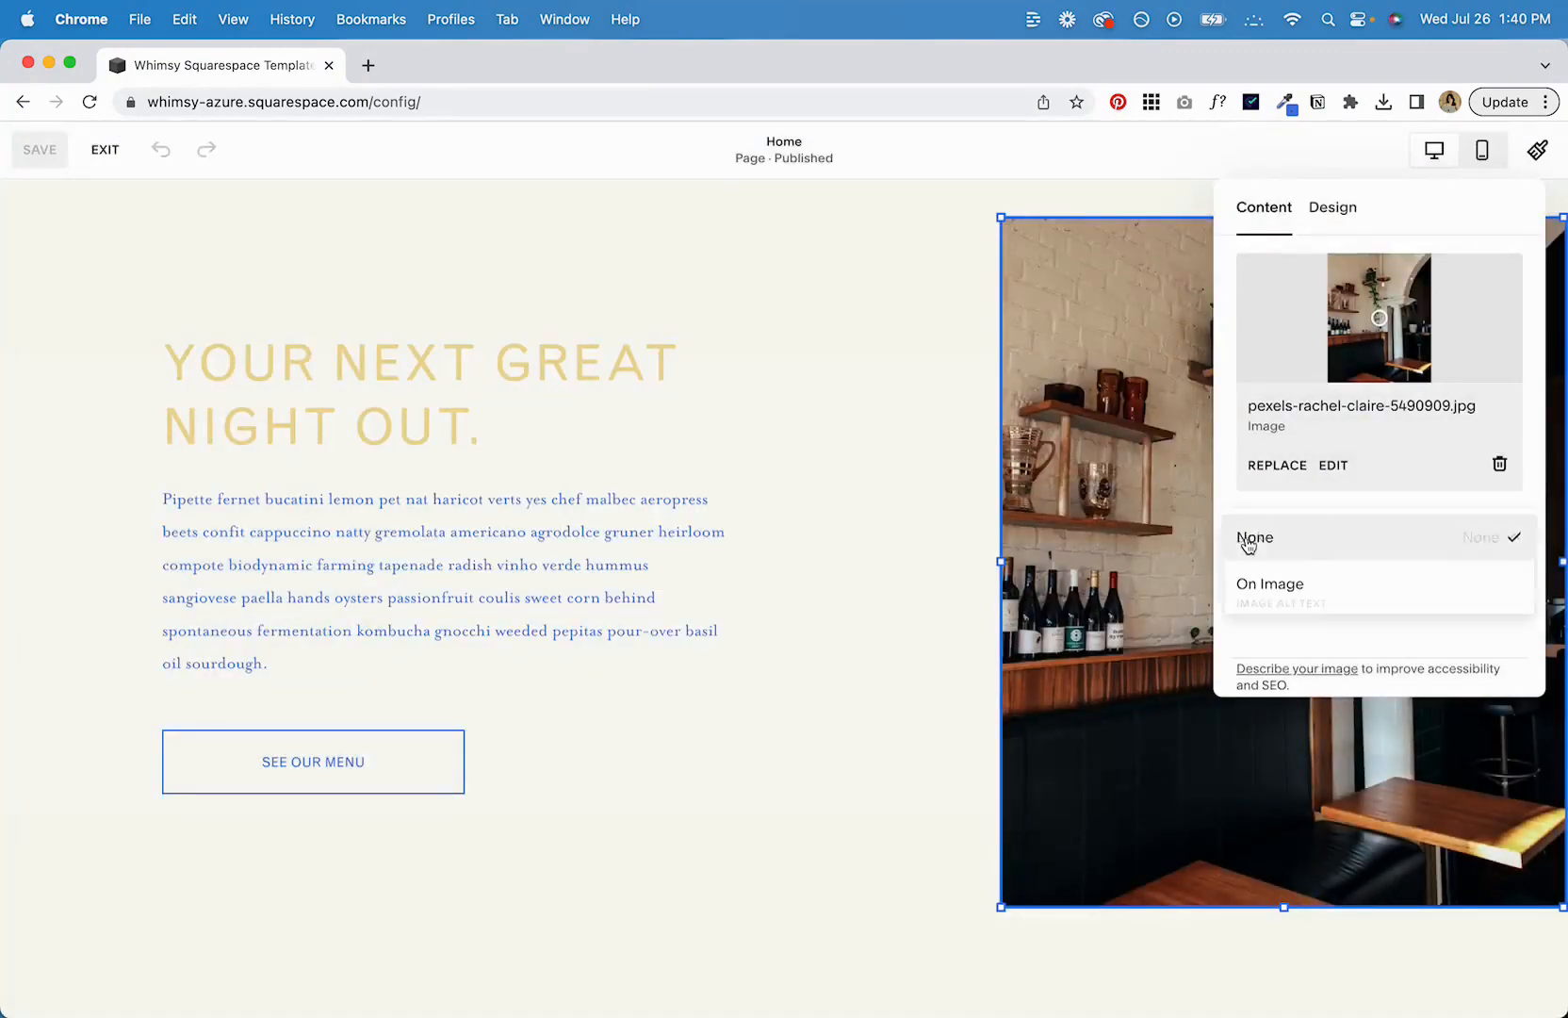
pyautogui.click(1270, 584)
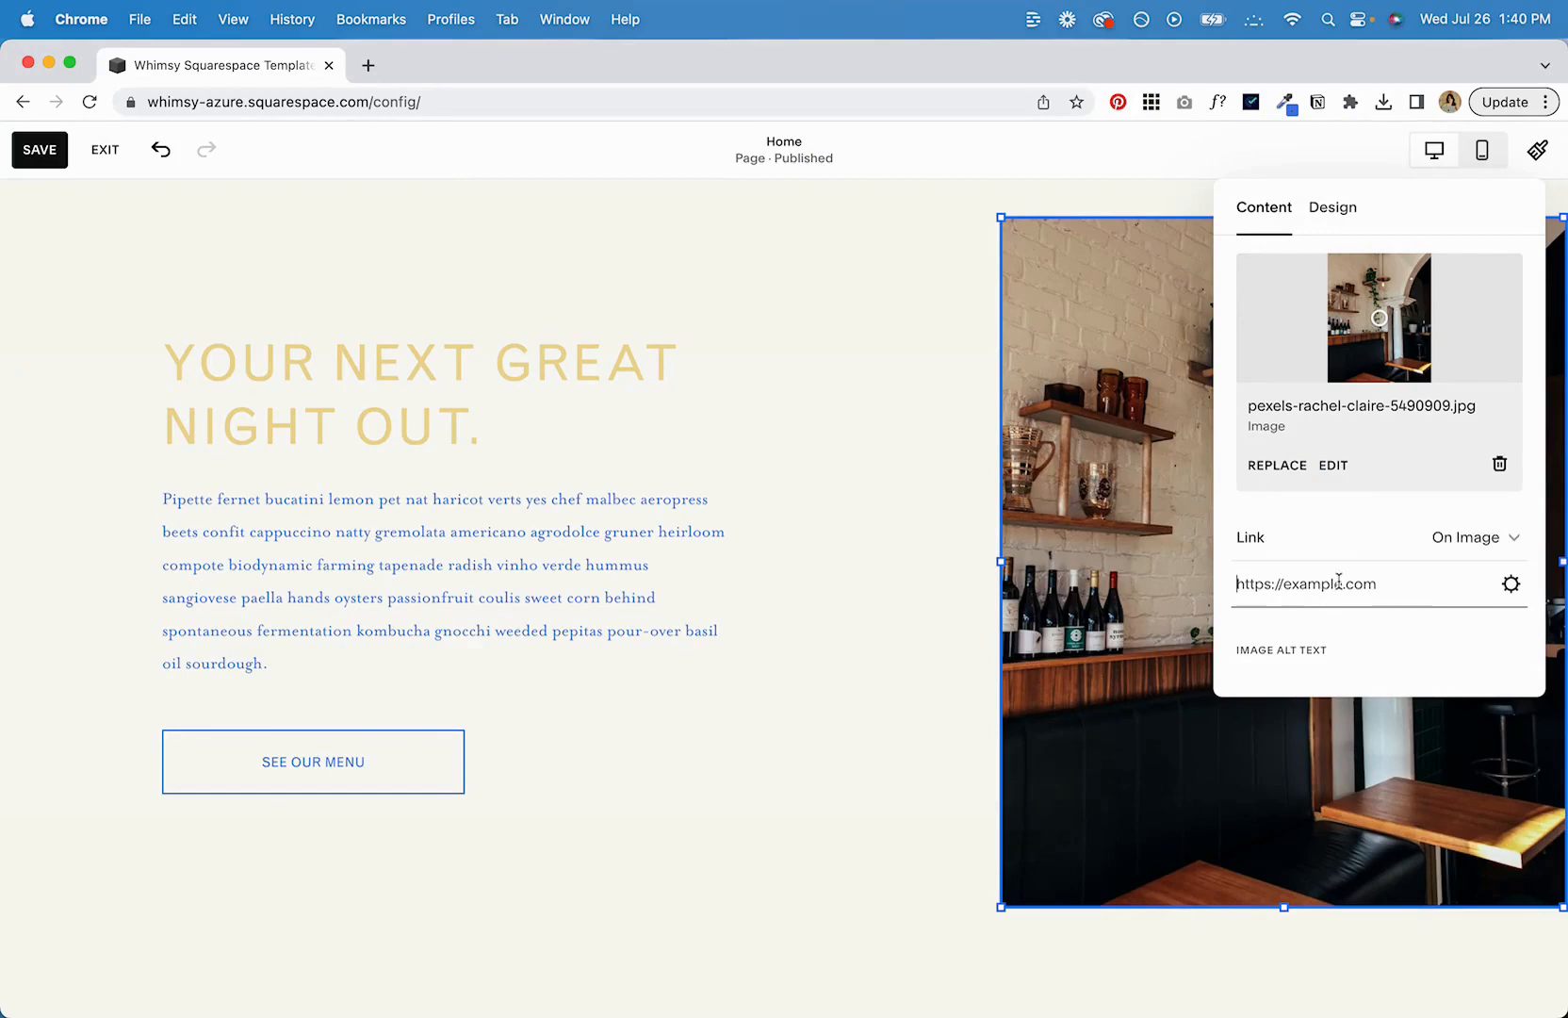
pyautogui.click(1512, 584)
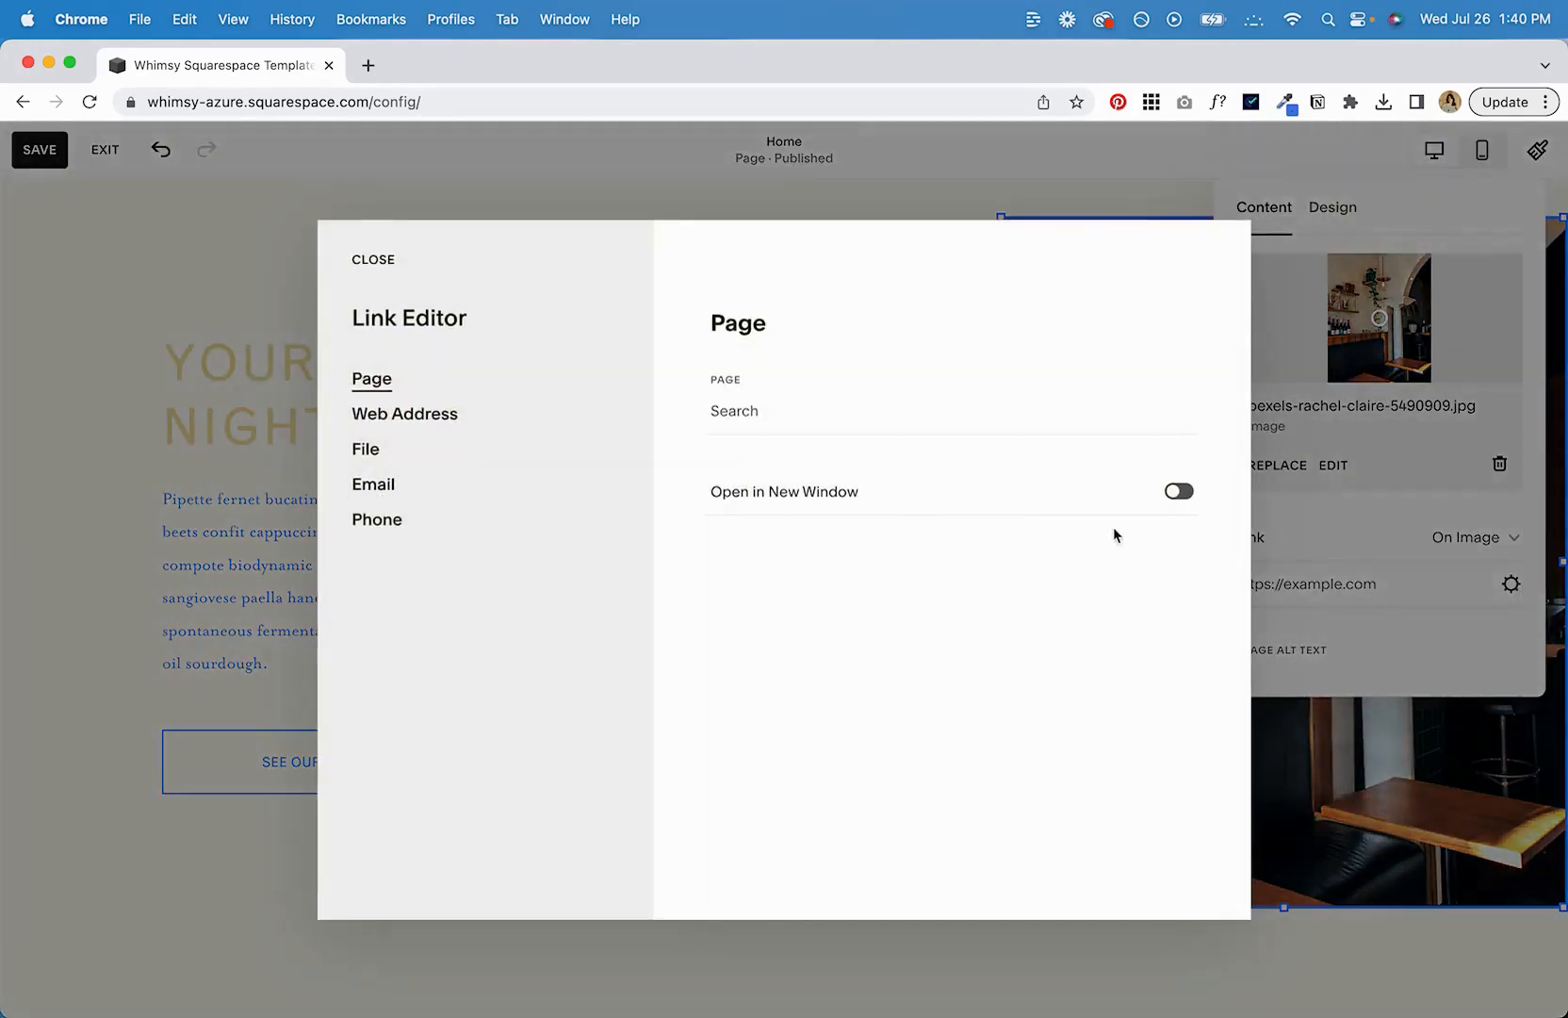
pyautogui.click(1335, 518)
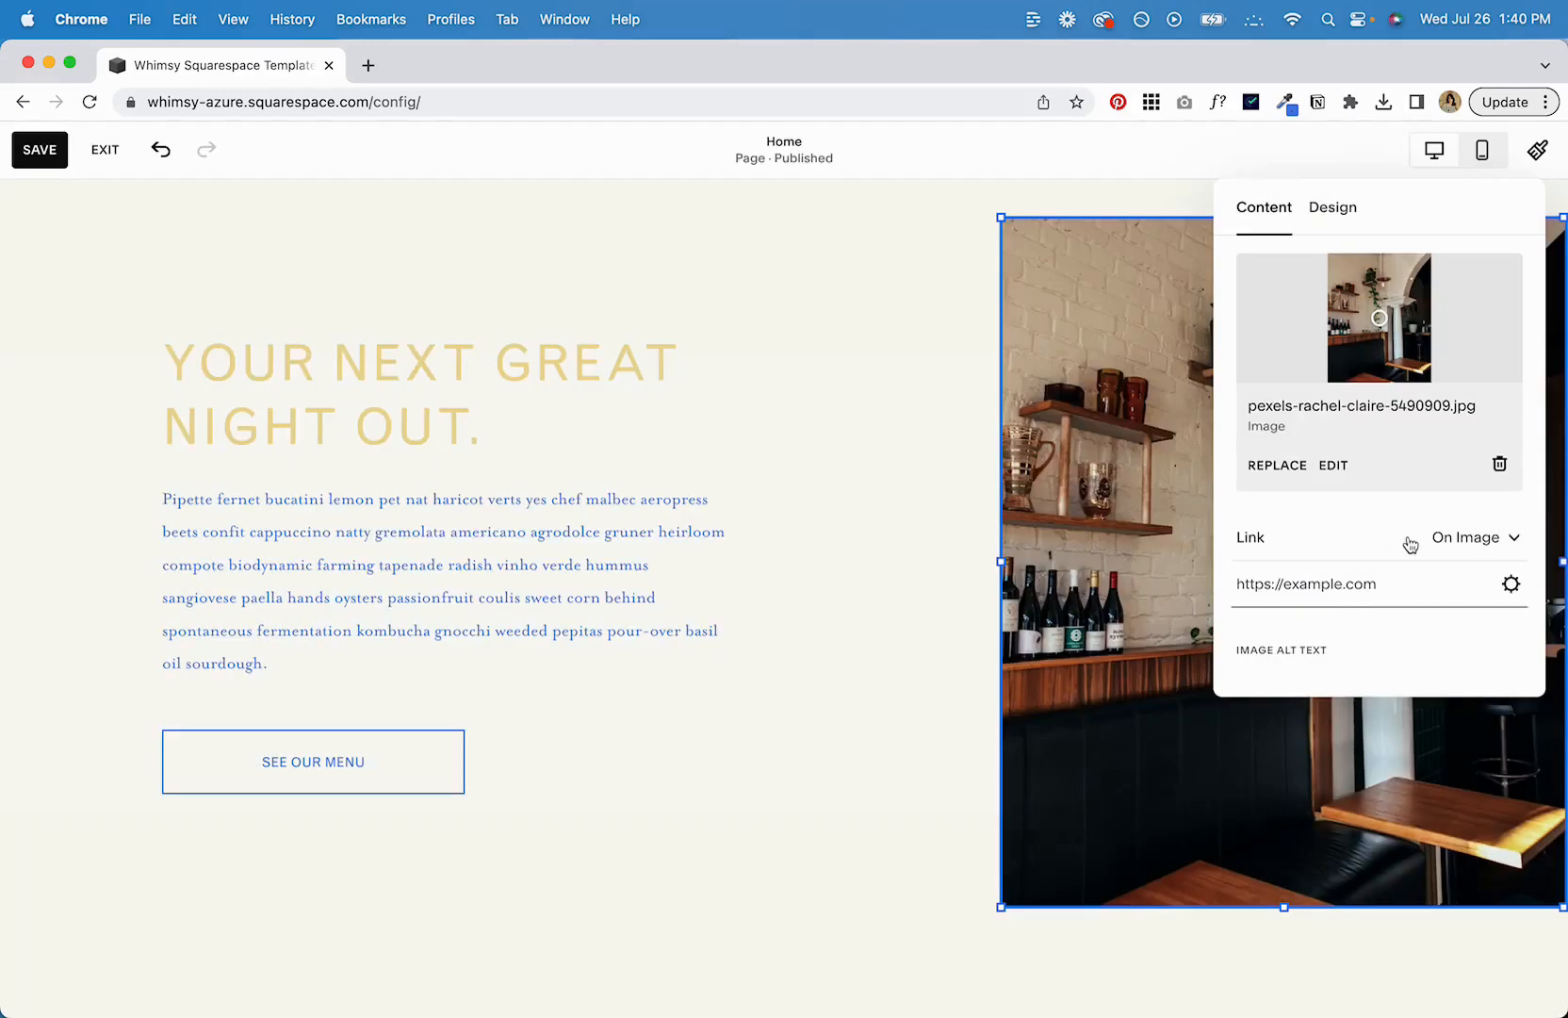
# Review the image's alt text and optional filename fields.
pyautogui.scroll(-3, 1280, 502)
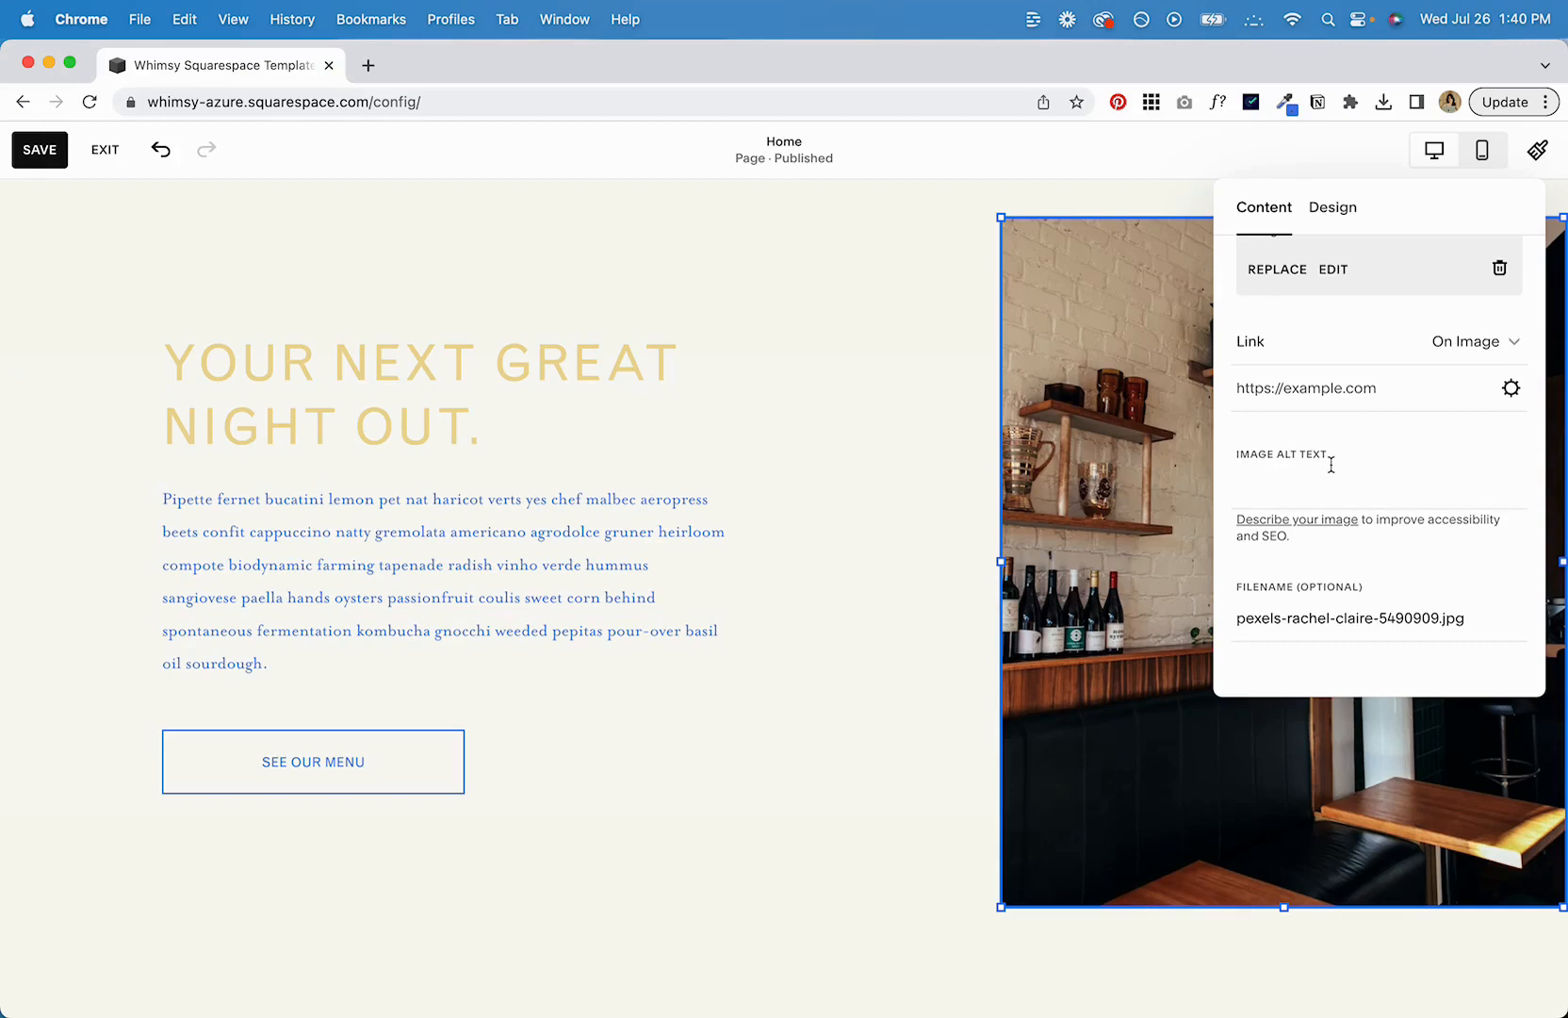
pyautogui.doubleClick(1436, 615)
pyautogui.click(1312, 620)
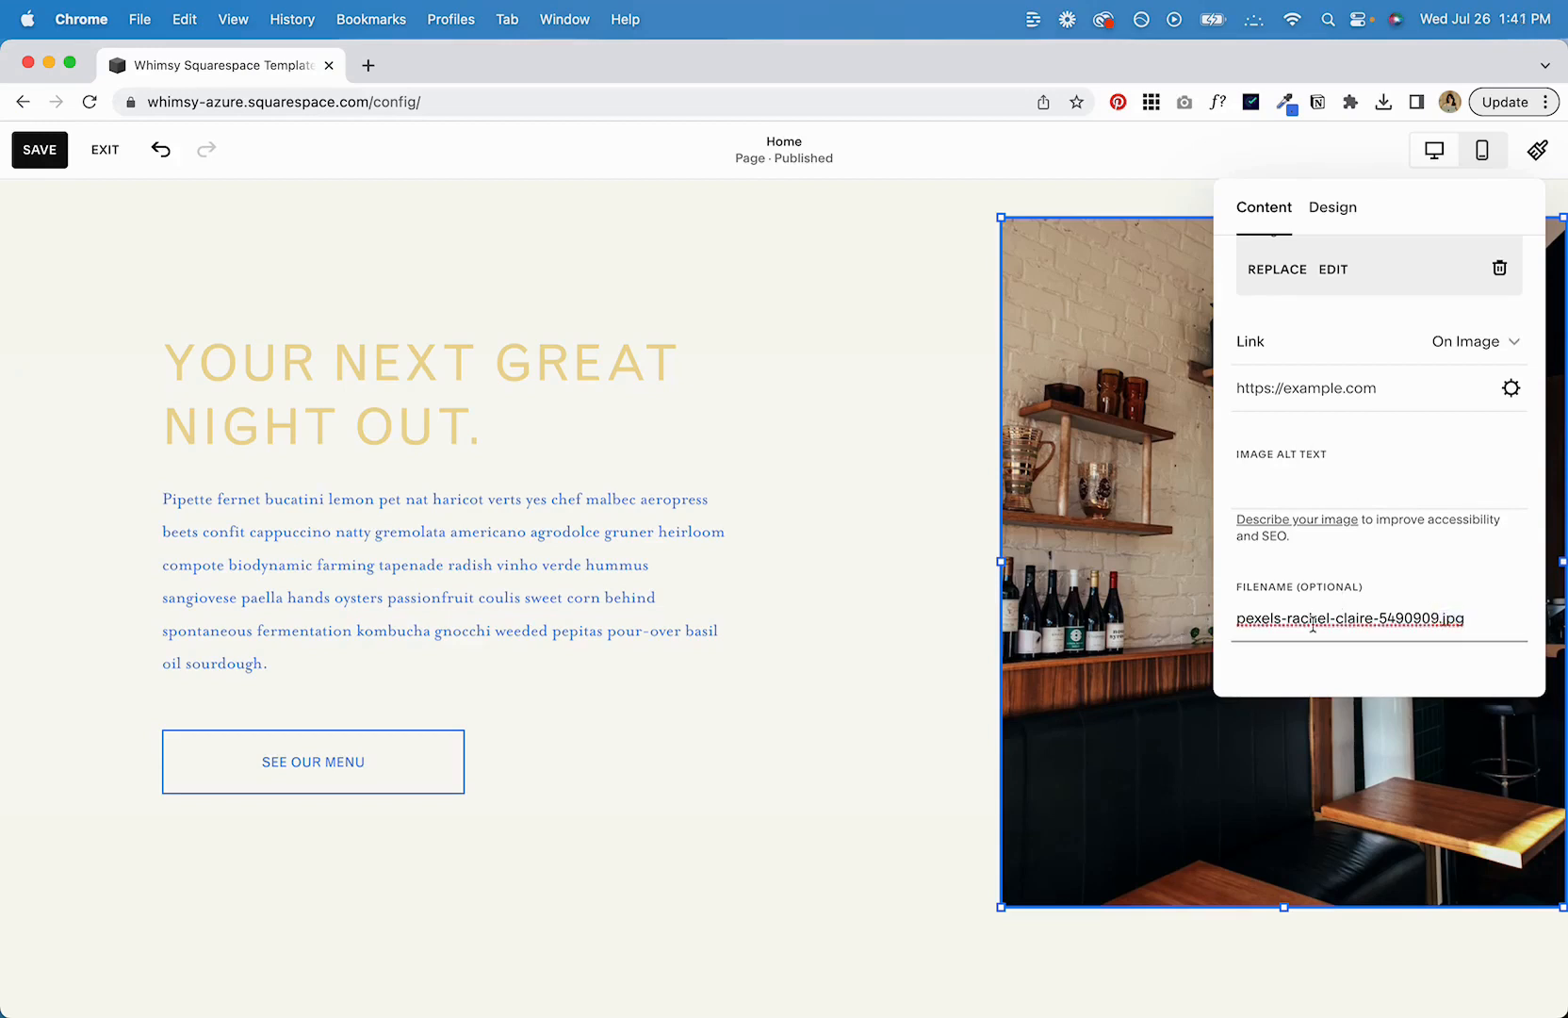
pyautogui.scroll(5, 1311, 620)
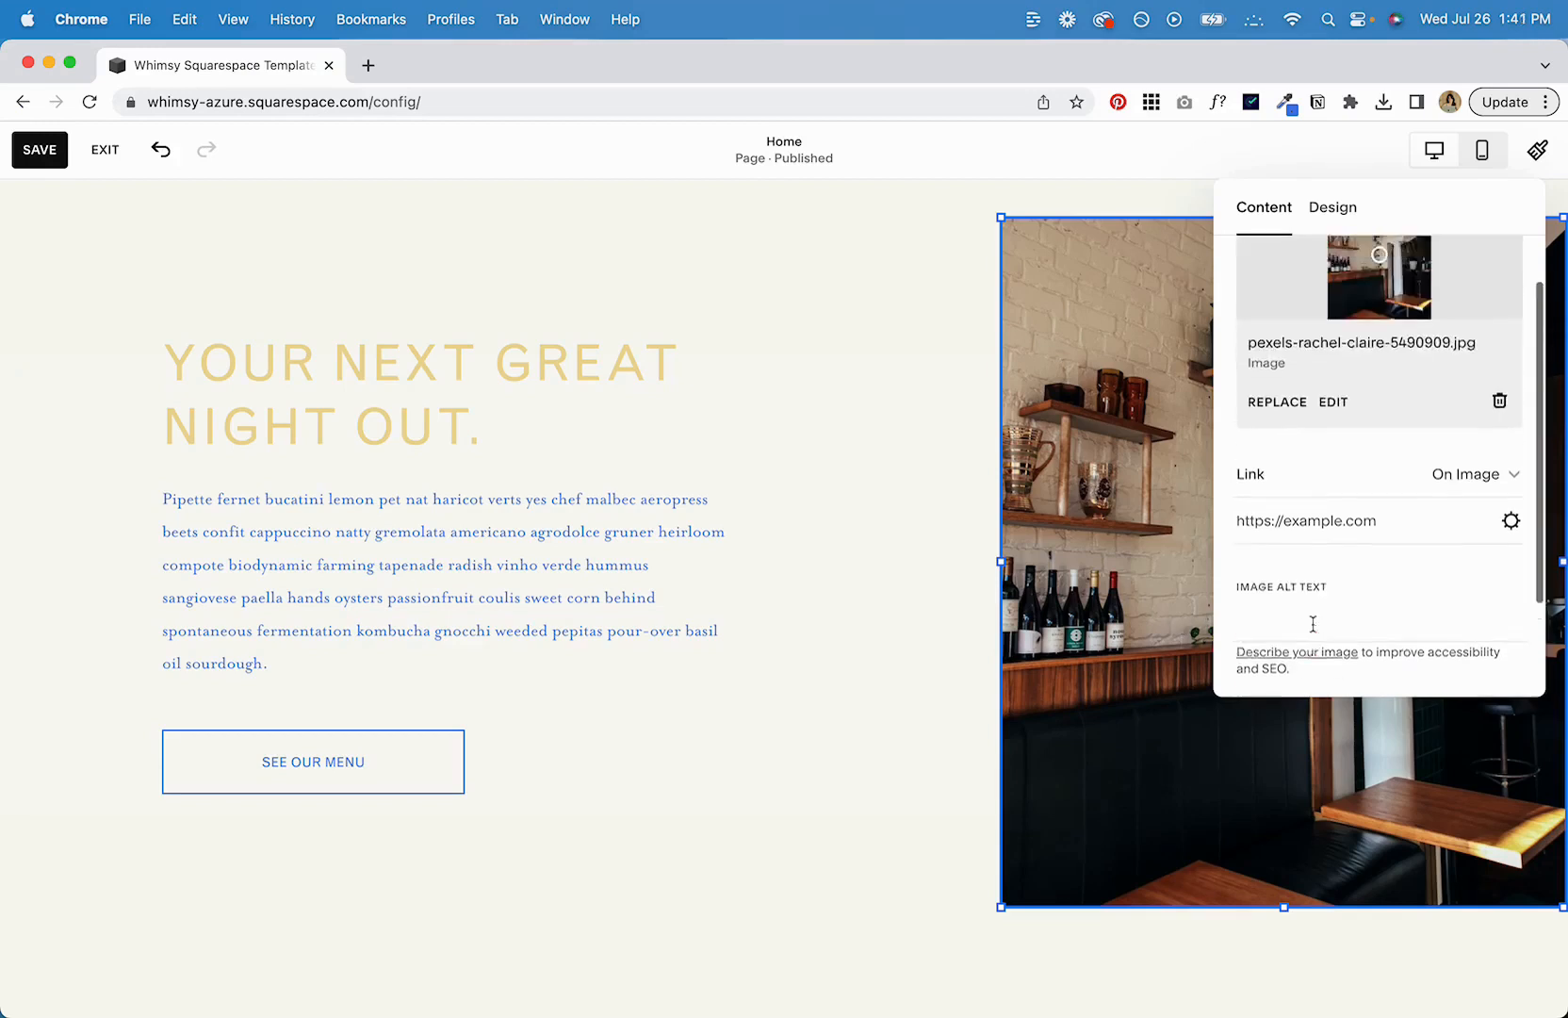
# Compare the Fit and Fill display modes on the restaurant interior image, ending on Fill.
pyautogui.click(1343, 224)
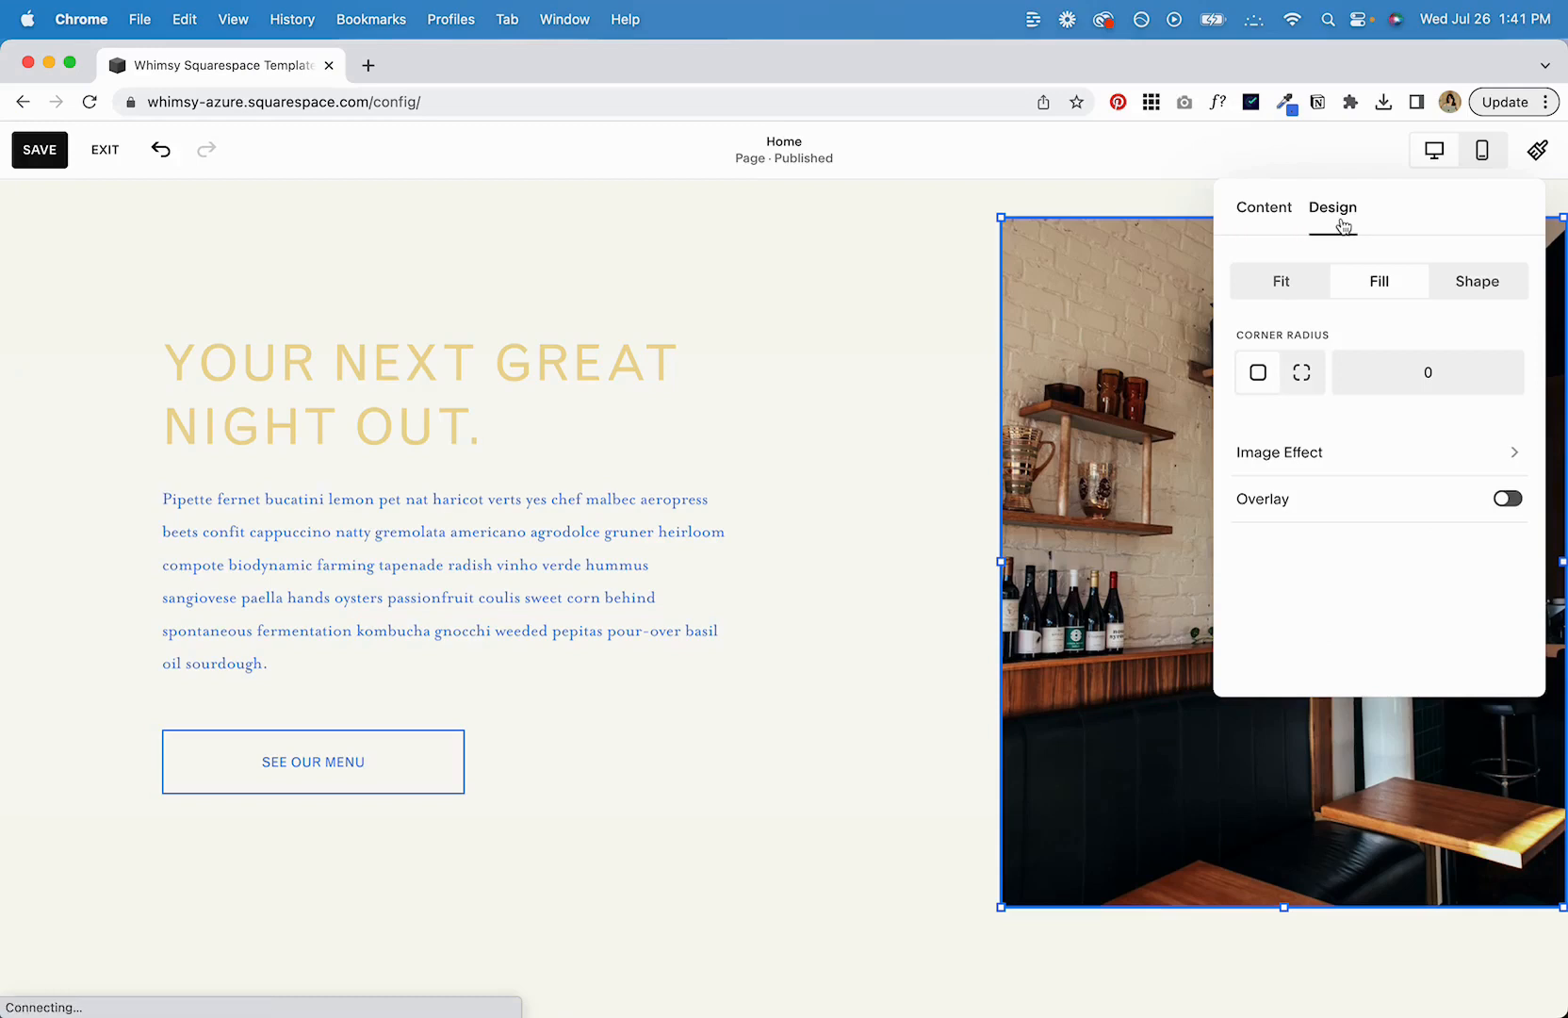
pyautogui.click(1298, 289)
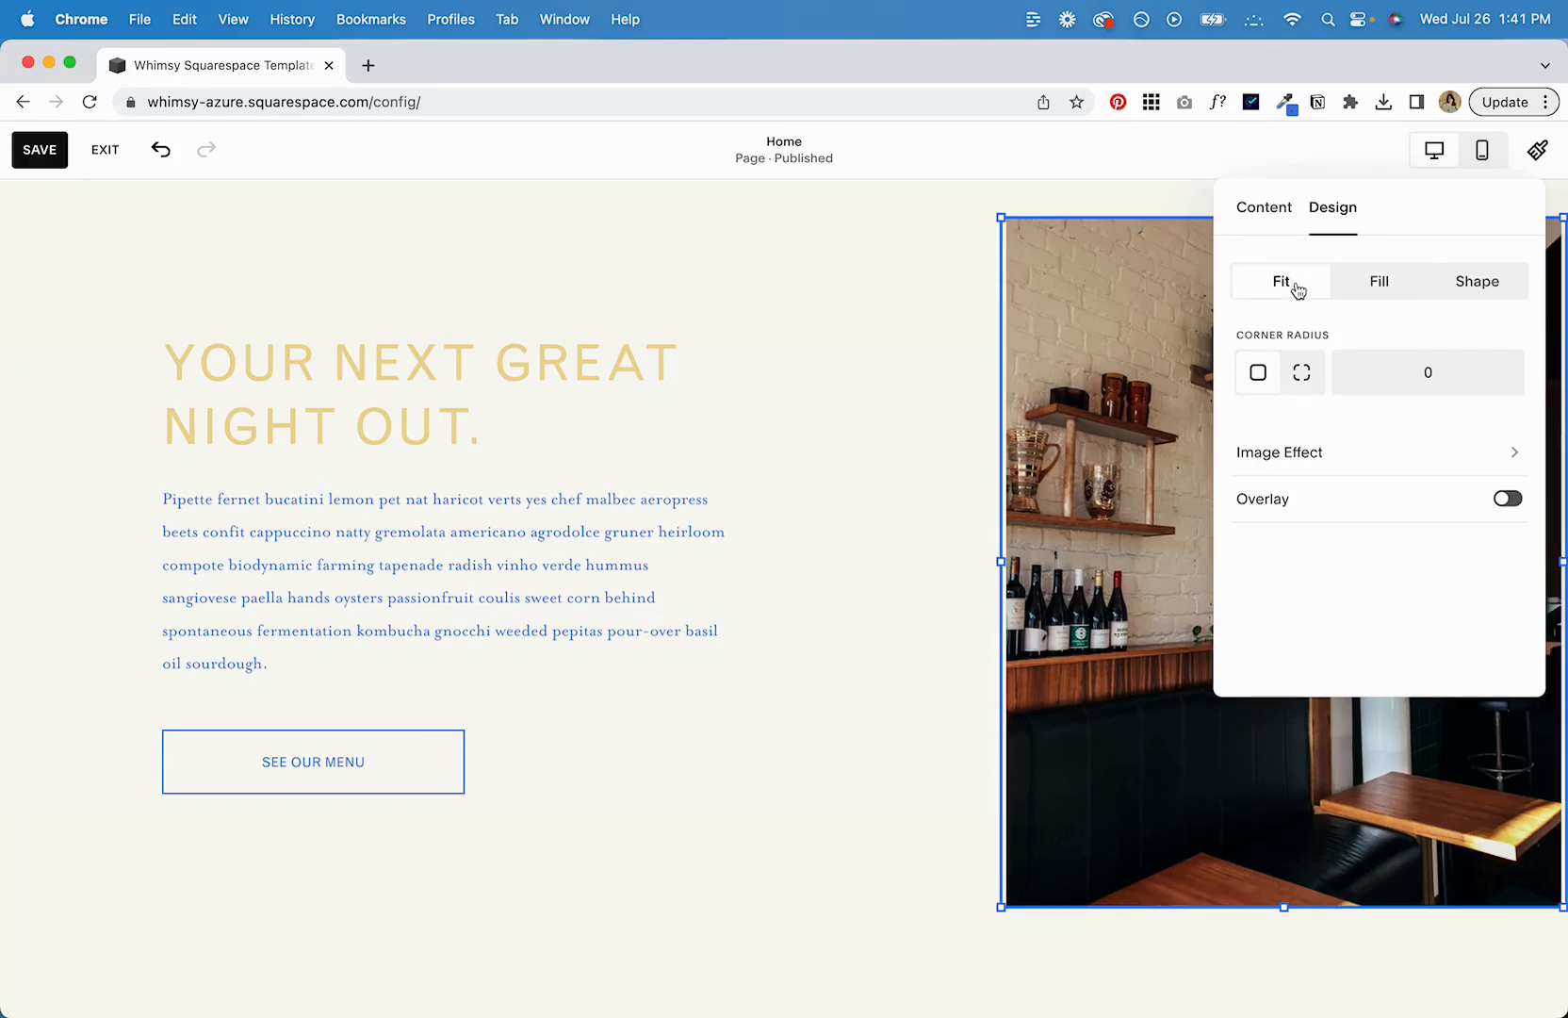
pyautogui.click(1369, 286)
pyautogui.click(1293, 286)
pyautogui.click(1365, 284)
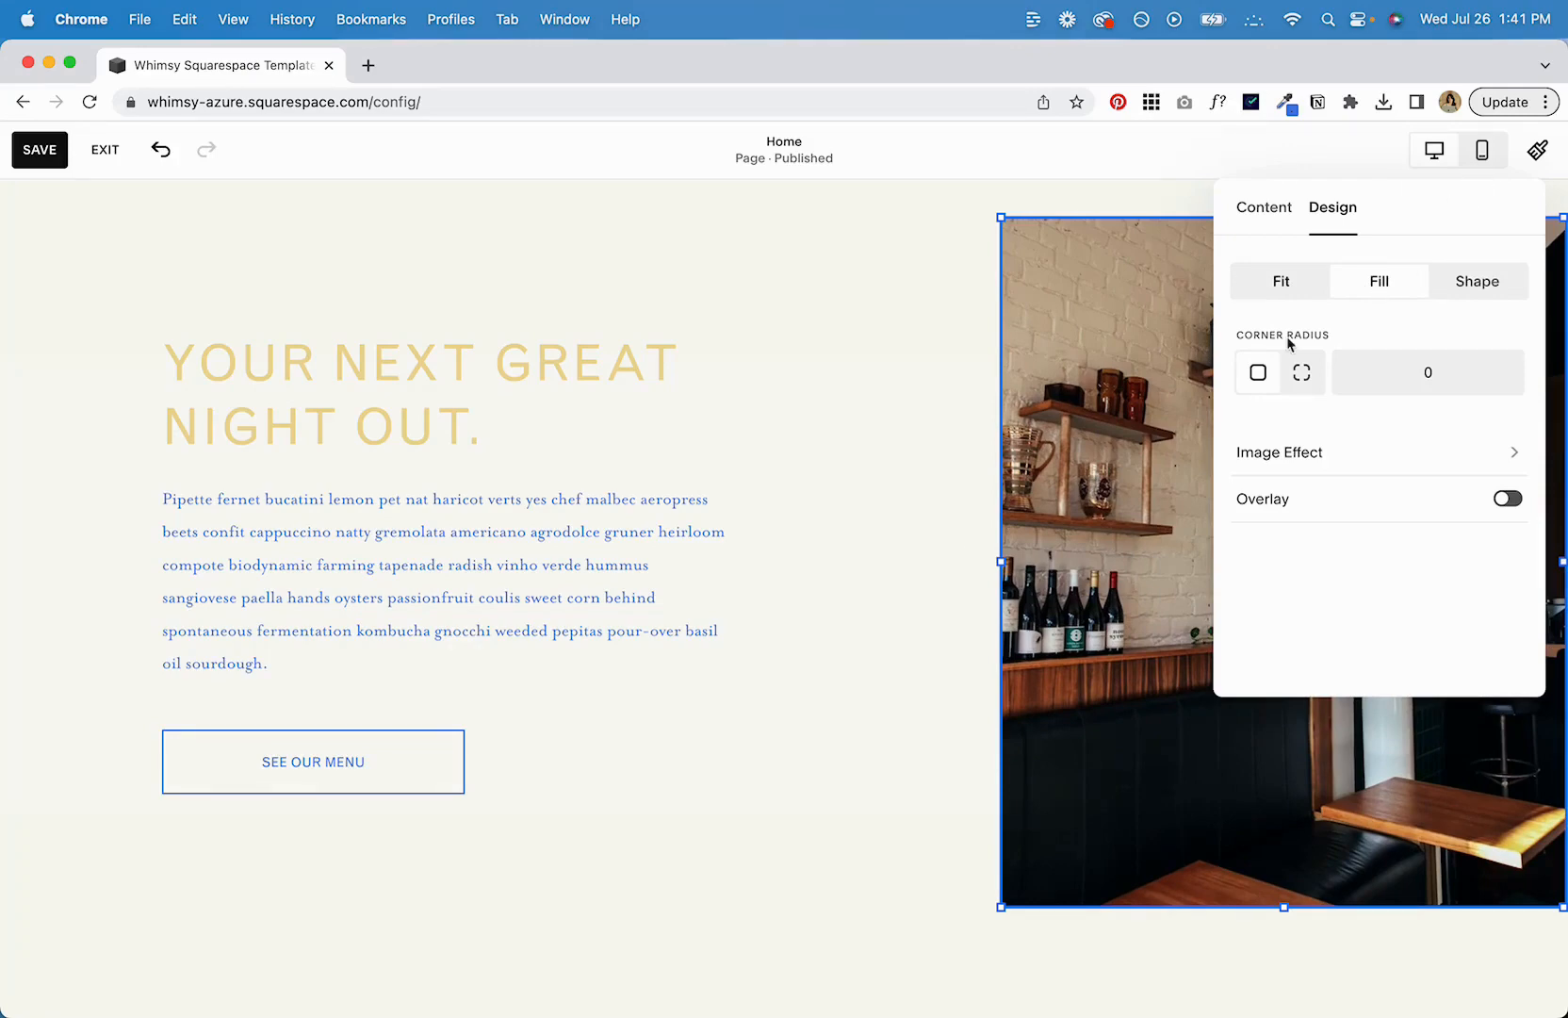
# Move the image block away from the section's outer edge toward the text and widen it slightly.
pyautogui.click(934, 668)
pyautogui.moveTo(1291, 509); pyautogui.dragTo(1216, 490)
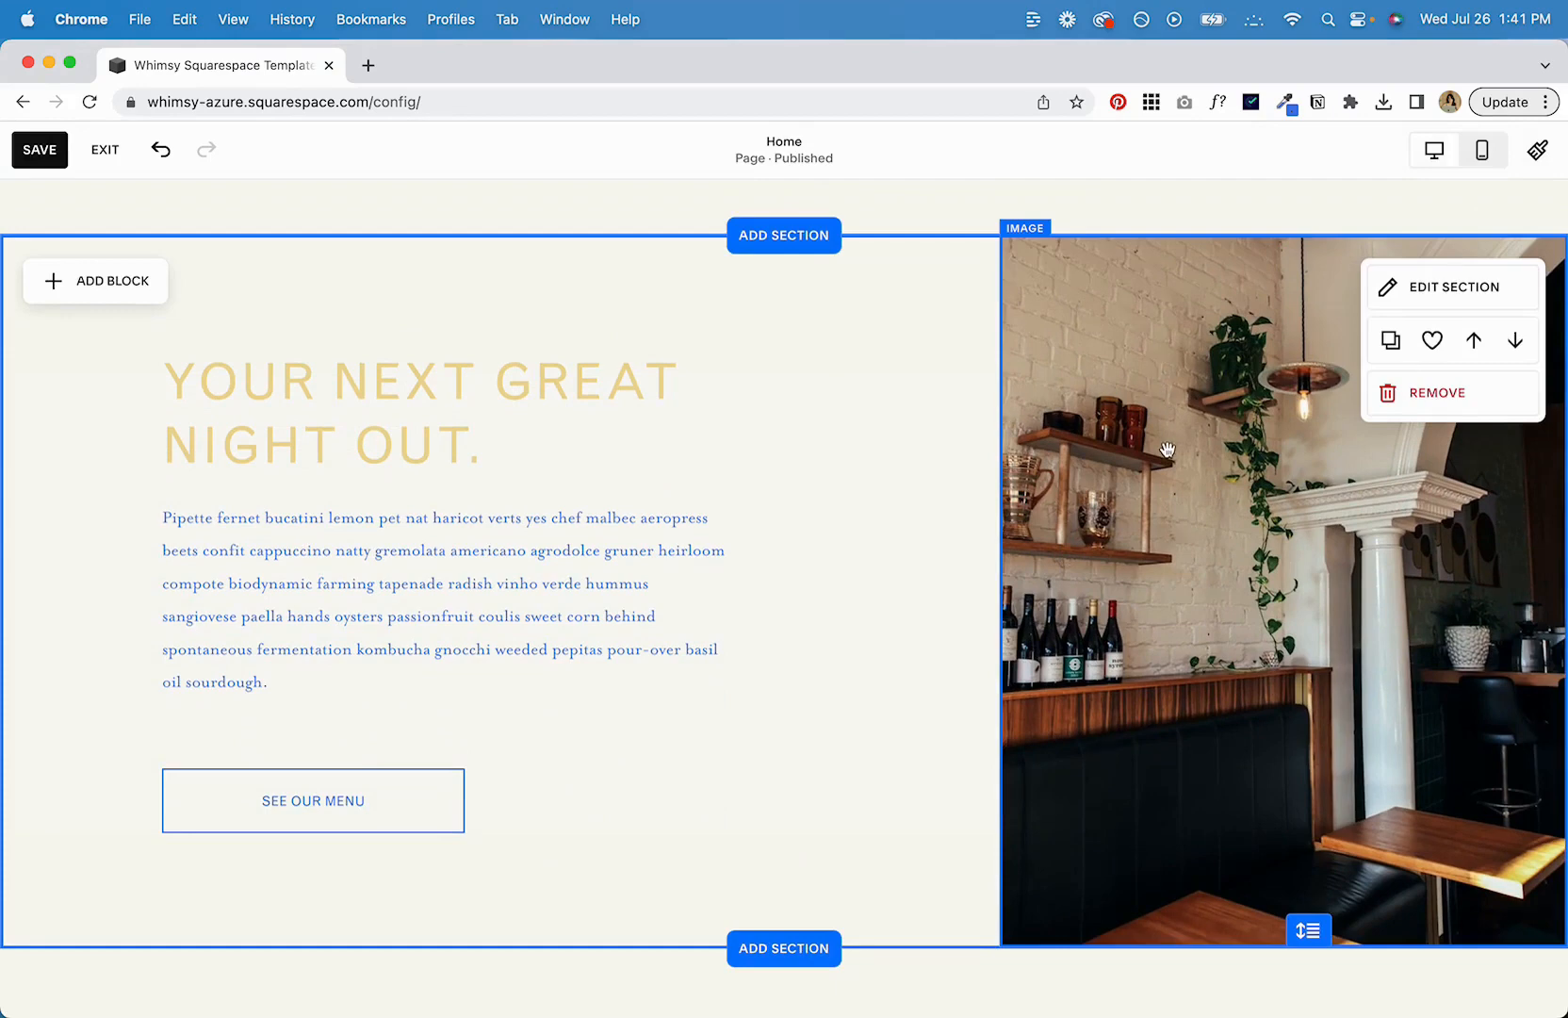
pyautogui.moveTo(1166, 449); pyautogui.dragTo(1072, 465)
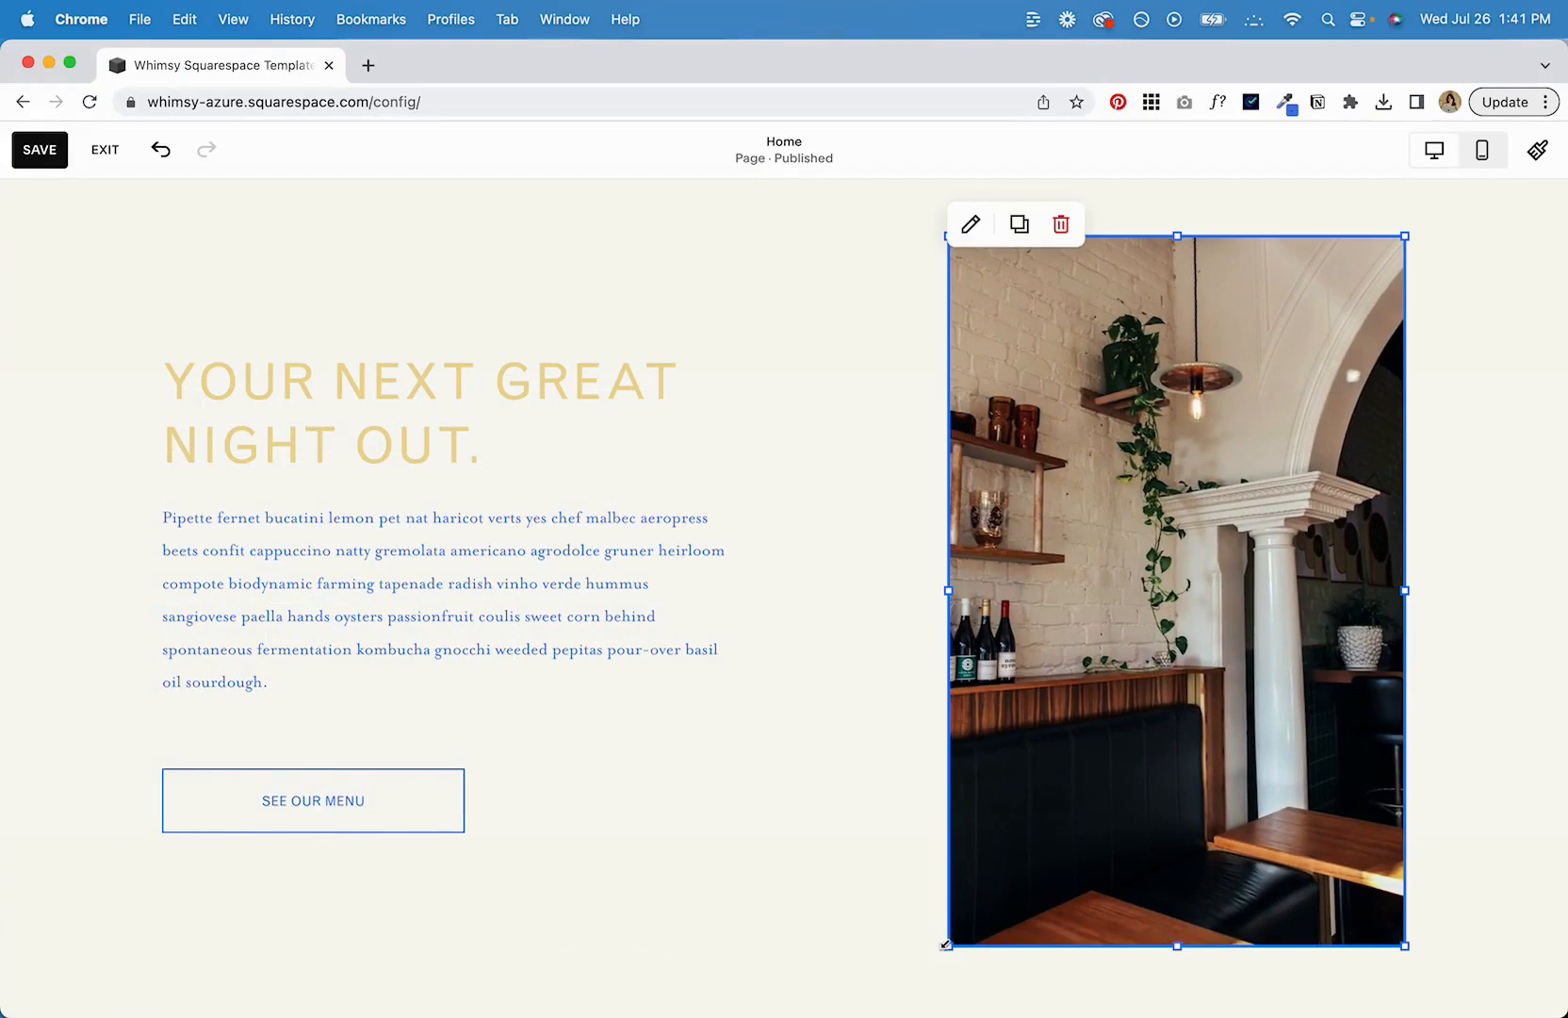
pyautogui.moveTo(946, 944)
pyautogui.mouseDown()
pyautogui.moveTo(952, 777)
pyautogui.moveTo(899, 689)
pyautogui.moveTo(868, 878)
pyautogui.moveTo(896, 975)
pyautogui.moveTo(958, 787)
pyautogui.moveTo(1044, 676)
pyautogui.moveTo(893, 795)
pyautogui.moveTo(892, 937)
pyautogui.moveTo(953, 864)
pyautogui.moveTo(896, 770)
pyautogui.moveTo(881, 943)
pyautogui.moveTo(948, 641)
pyautogui.moveTo(1007, 618)
pyautogui.moveTo(909, 871)
pyautogui.moveTo(919, 947)
pyautogui.moveTo(900, 927)
pyautogui.moveTo(898, 942)
pyautogui.mouseUp()
# Set the restaurant interior image's display mode to Fit and leave its settings.
pyautogui.click(921, 233)
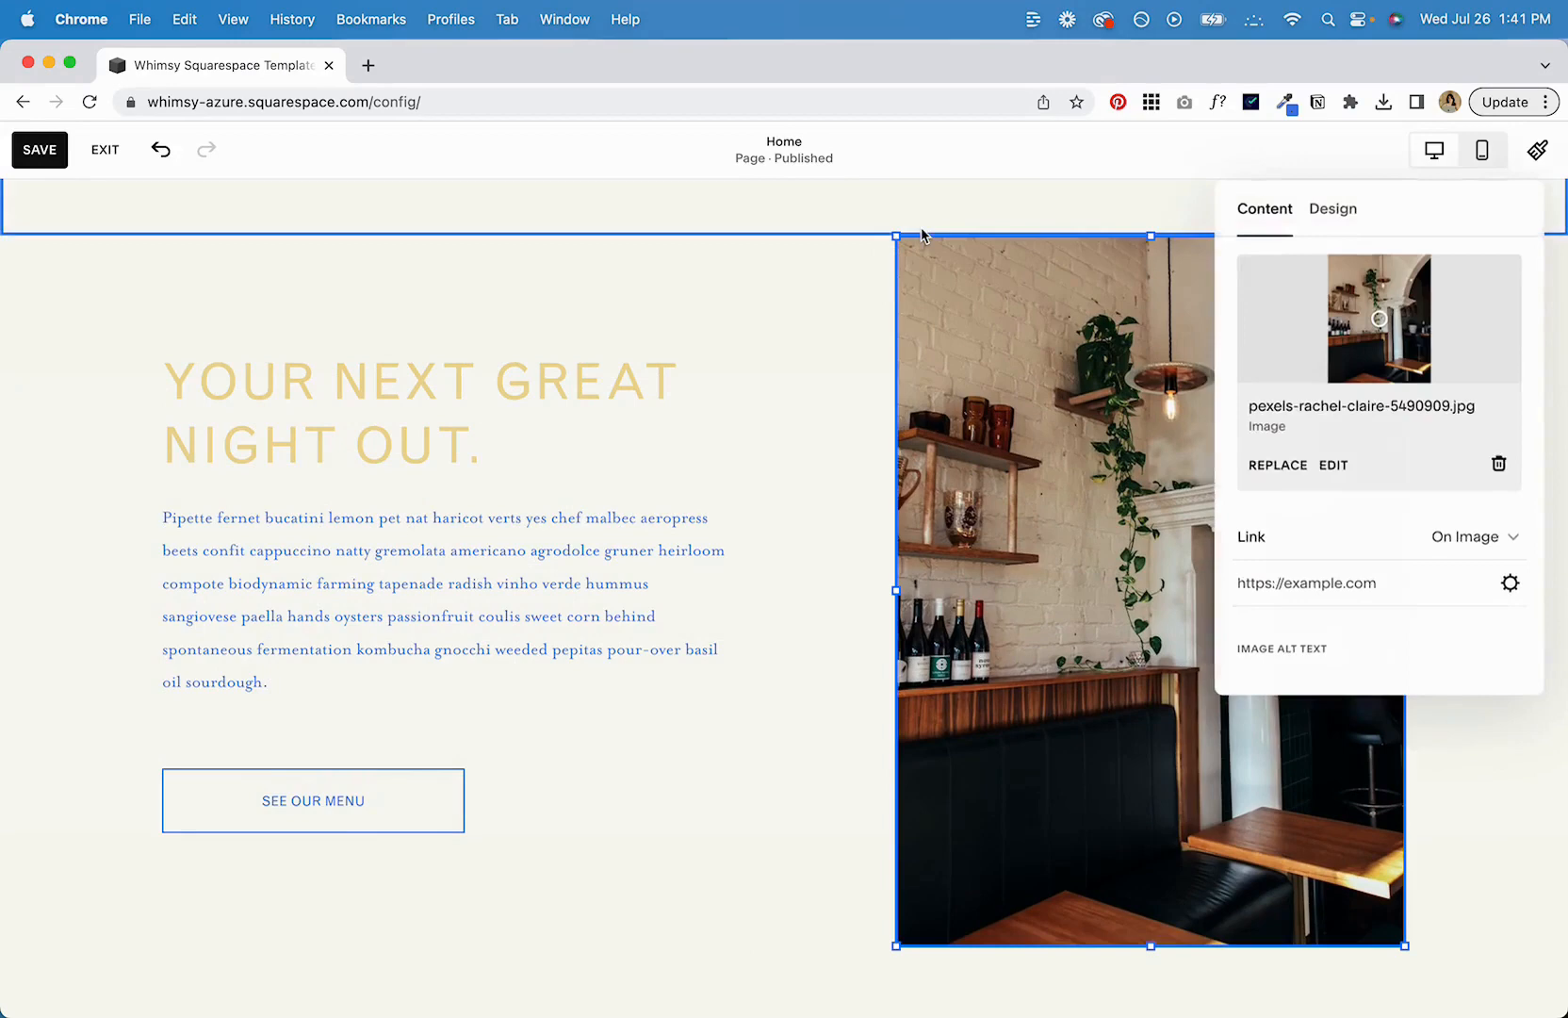
pyautogui.click(1345, 208)
pyautogui.click(1285, 281)
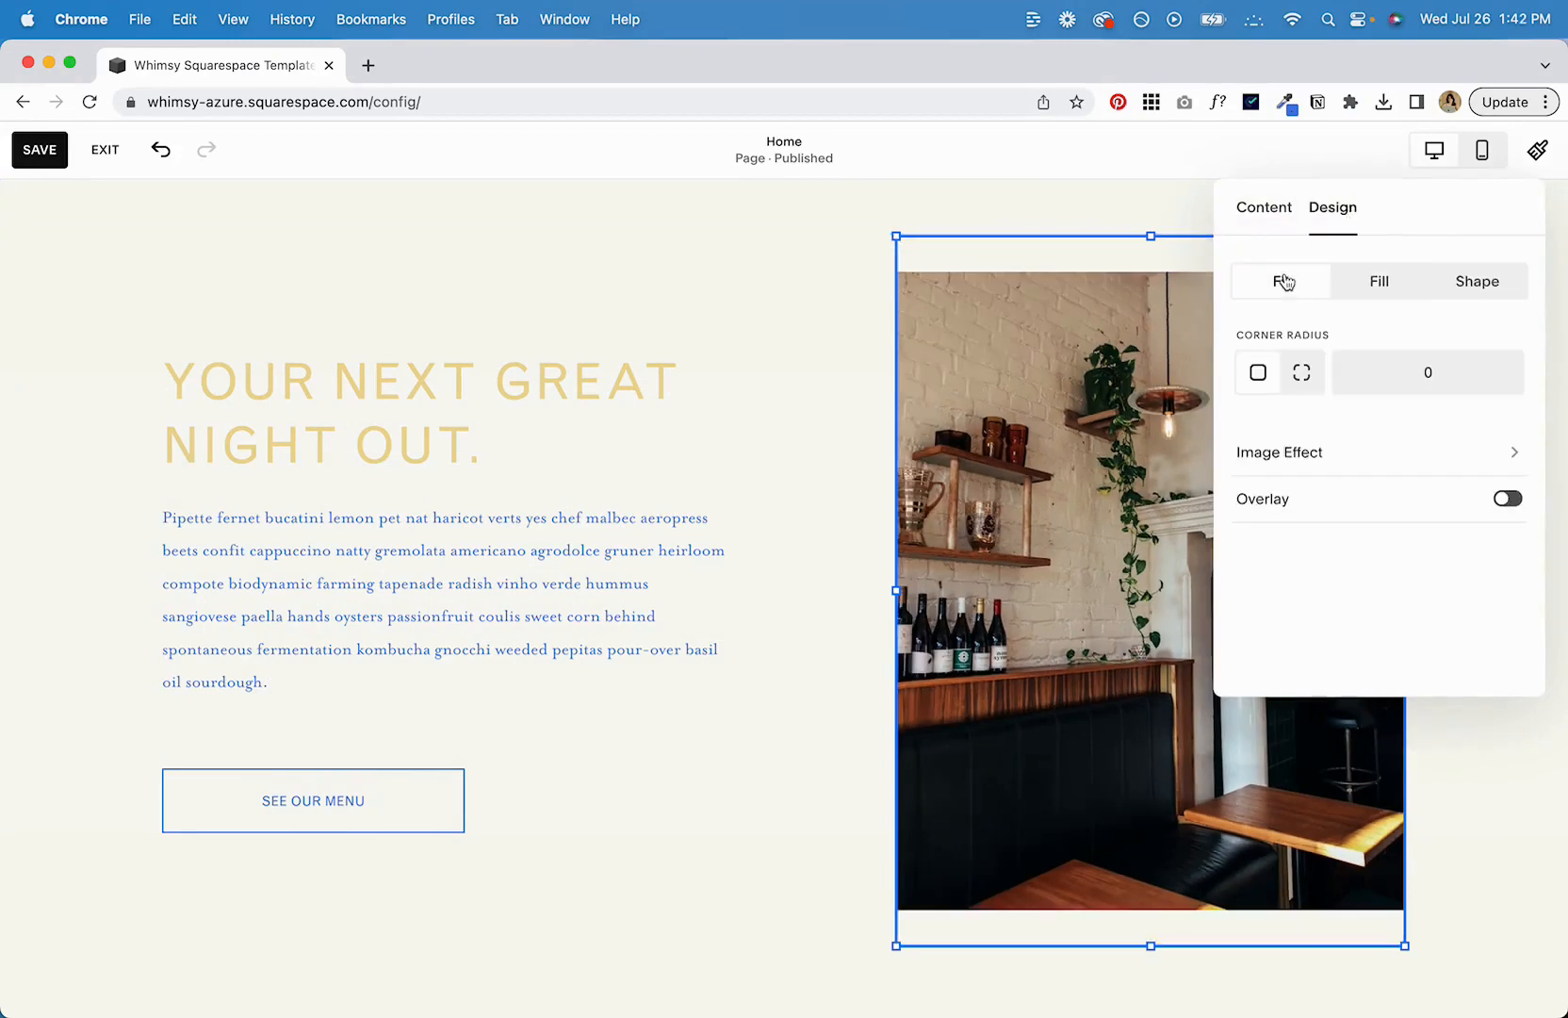
pyautogui.click(836, 805)
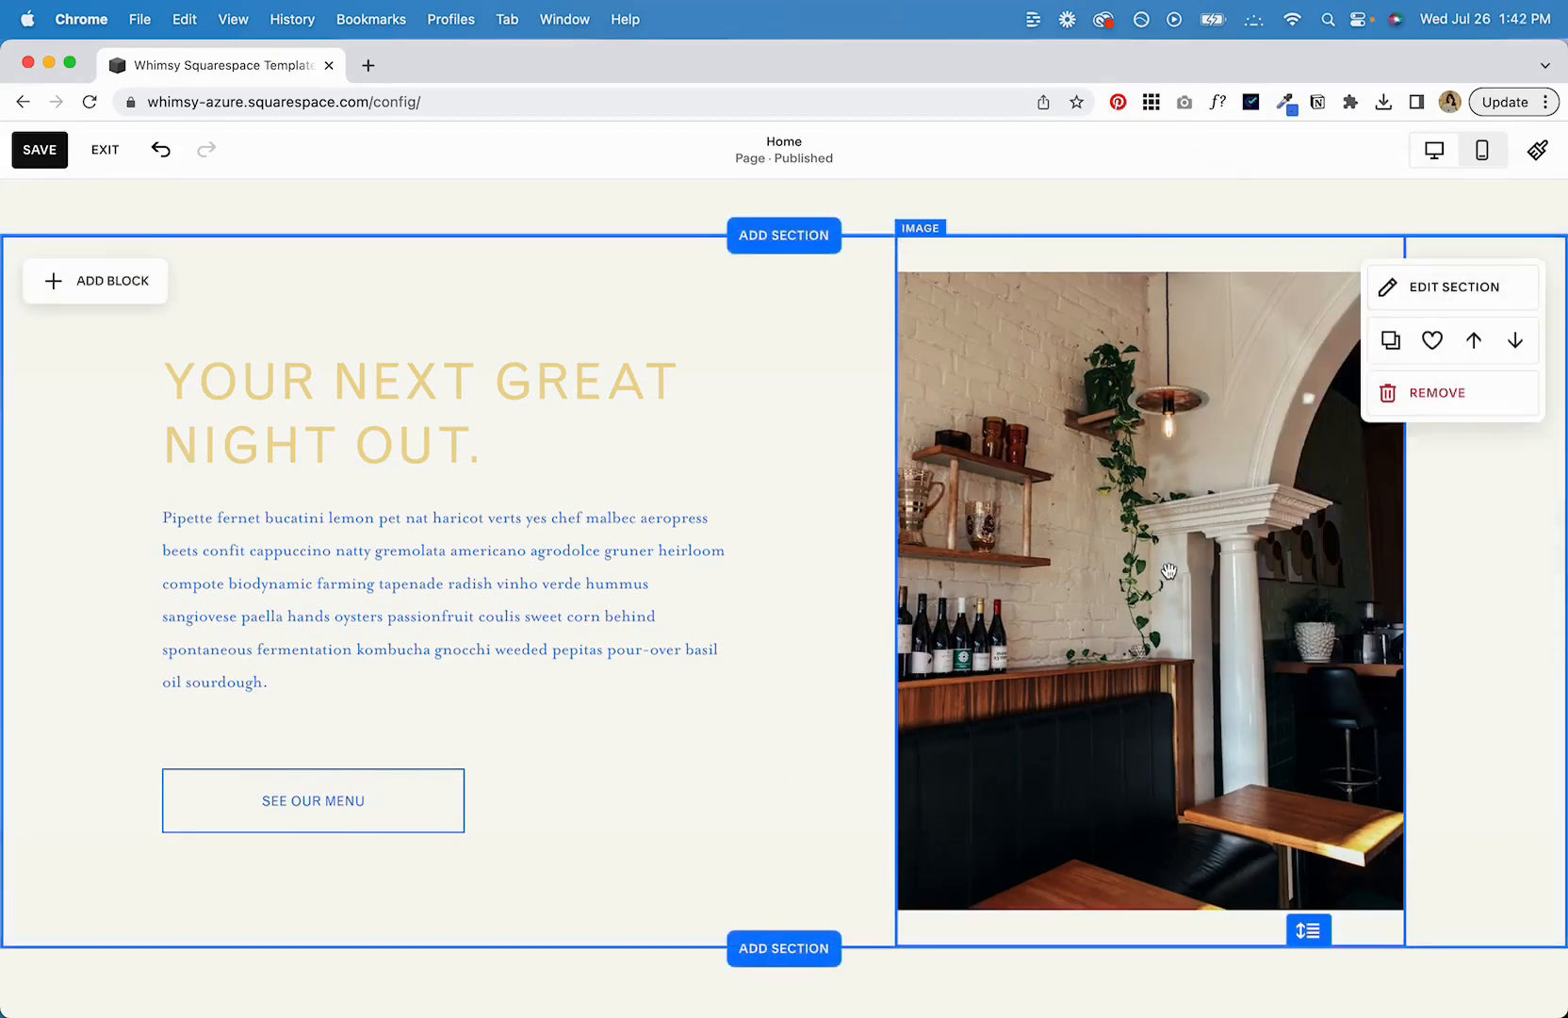
# Shrink the image block, move it back to the section's outer edge, and enlarge it to the section's full height.
pyautogui.click(1008, 767)
pyautogui.moveTo(898, 942); pyautogui.dragTo(1002, 869)
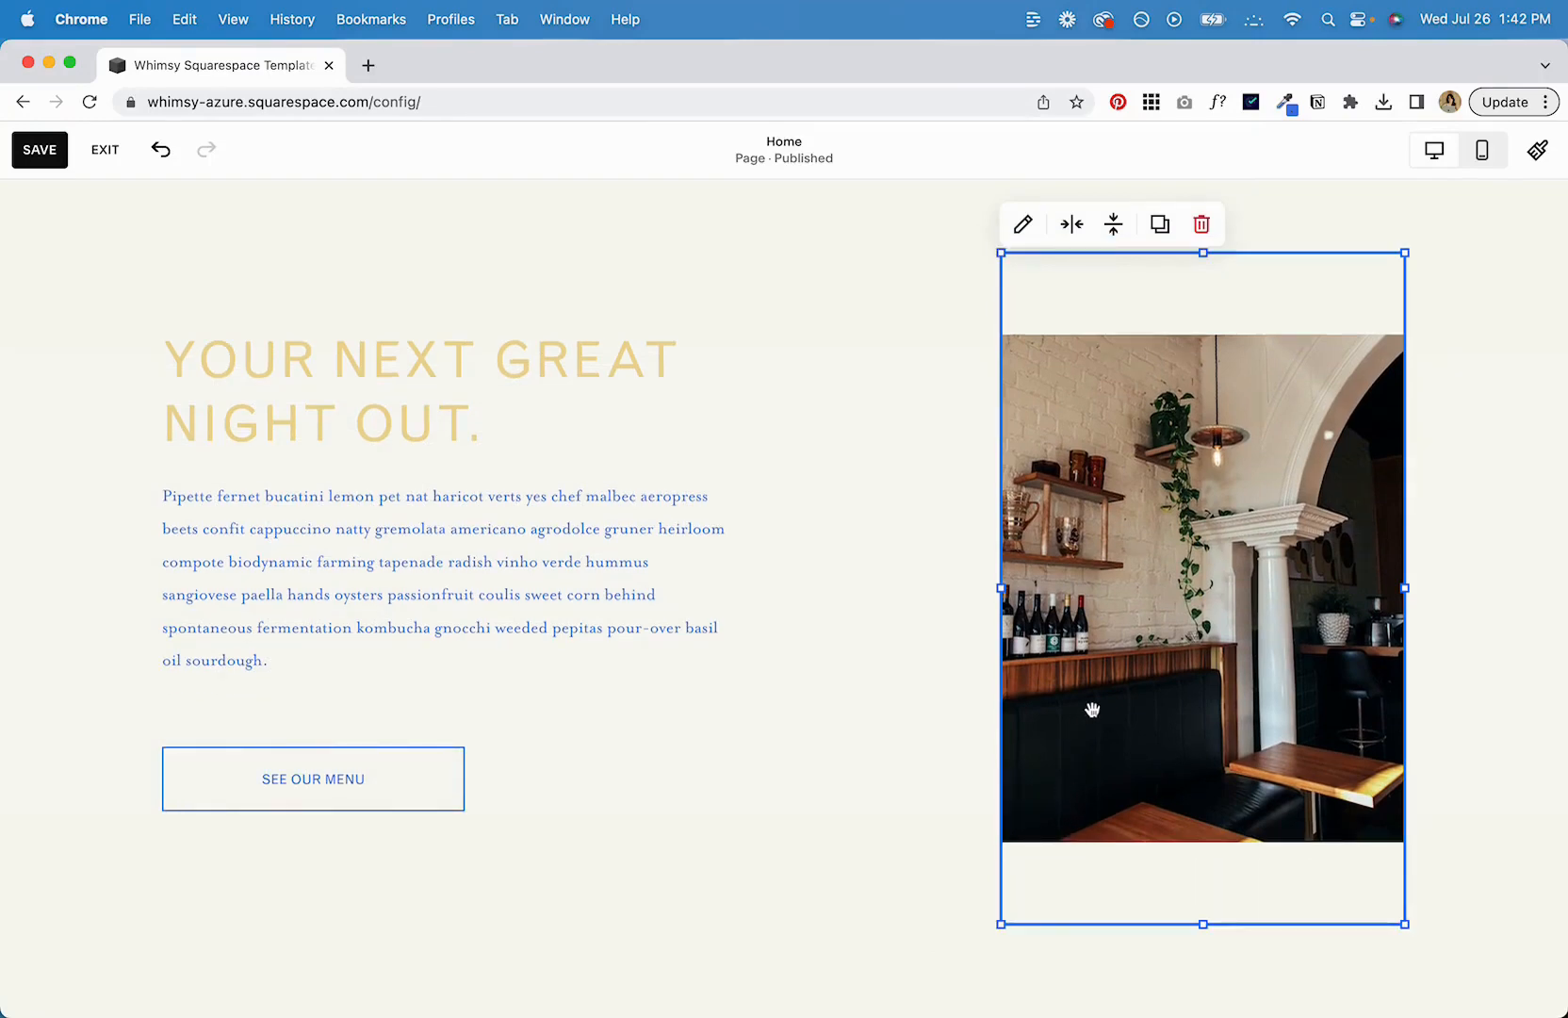
pyautogui.moveTo(1092, 709); pyautogui.dragTo(1207, 679)
pyautogui.moveTo(1056, 882); pyautogui.dragTo(833, 916)
pyautogui.click(835, 722)
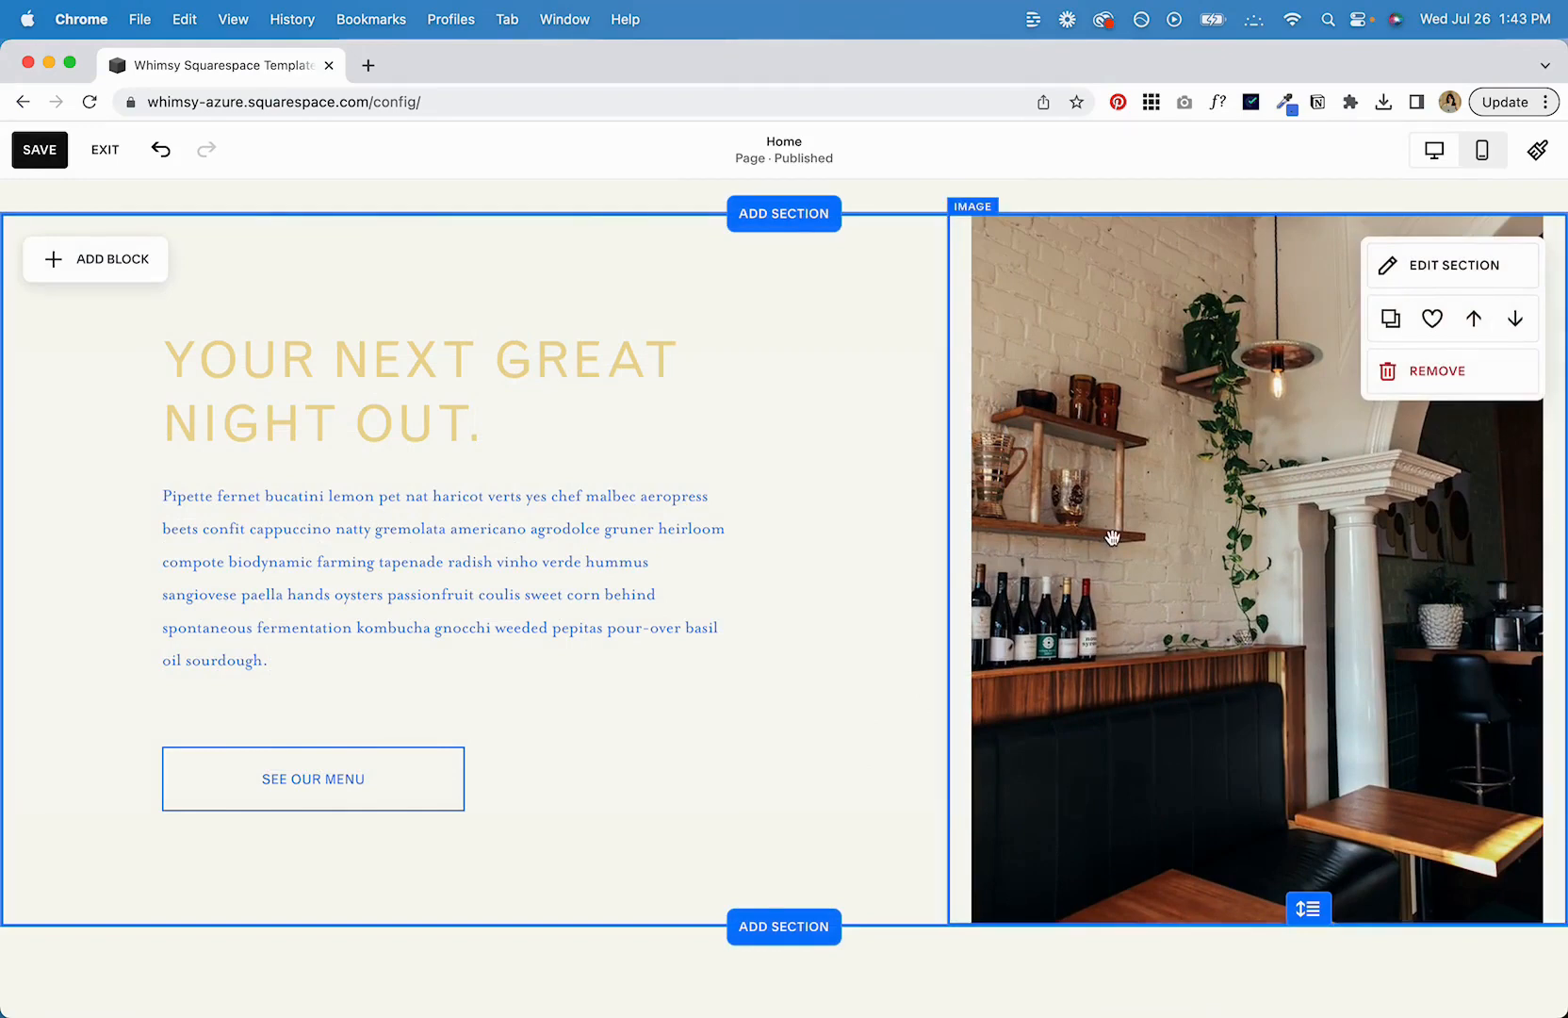
# Set the resized image block's display mode back to Fill.
pyautogui.click(1216, 321)
pyautogui.click(970, 224)
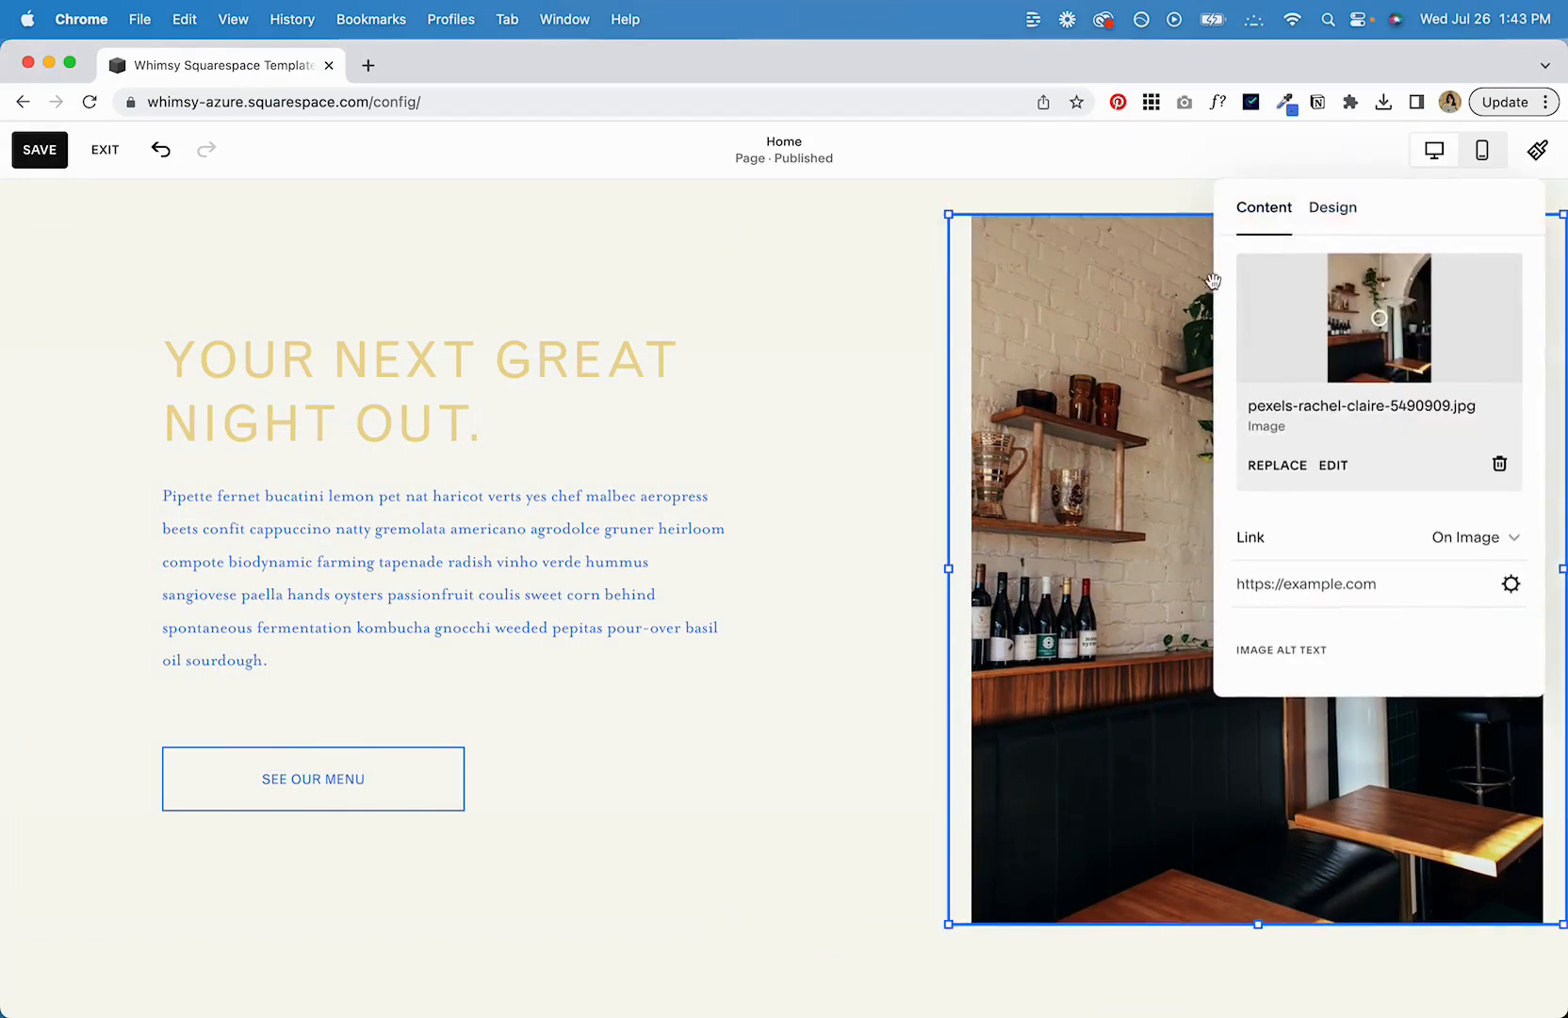
pyautogui.click(1332, 207)
pyautogui.click(1381, 283)
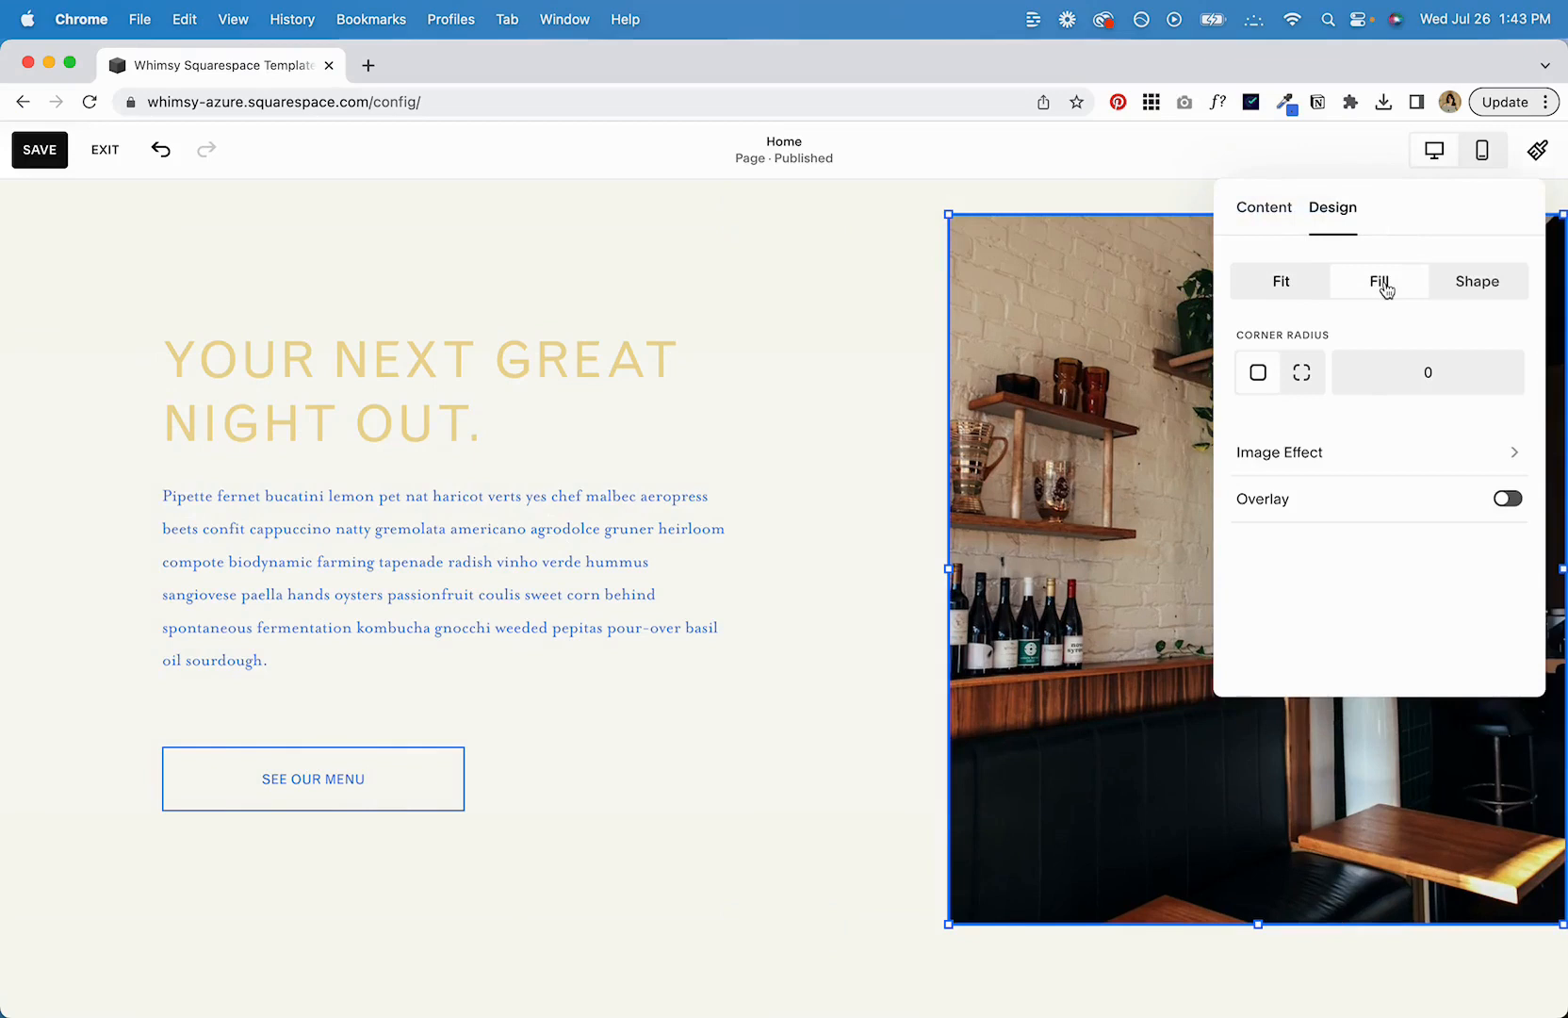
# Switch the image to Shape mode, try several 1:1 shapes such as the diamond and staircase, and settle on a horizontal oval.
pyautogui.click(1478, 288)
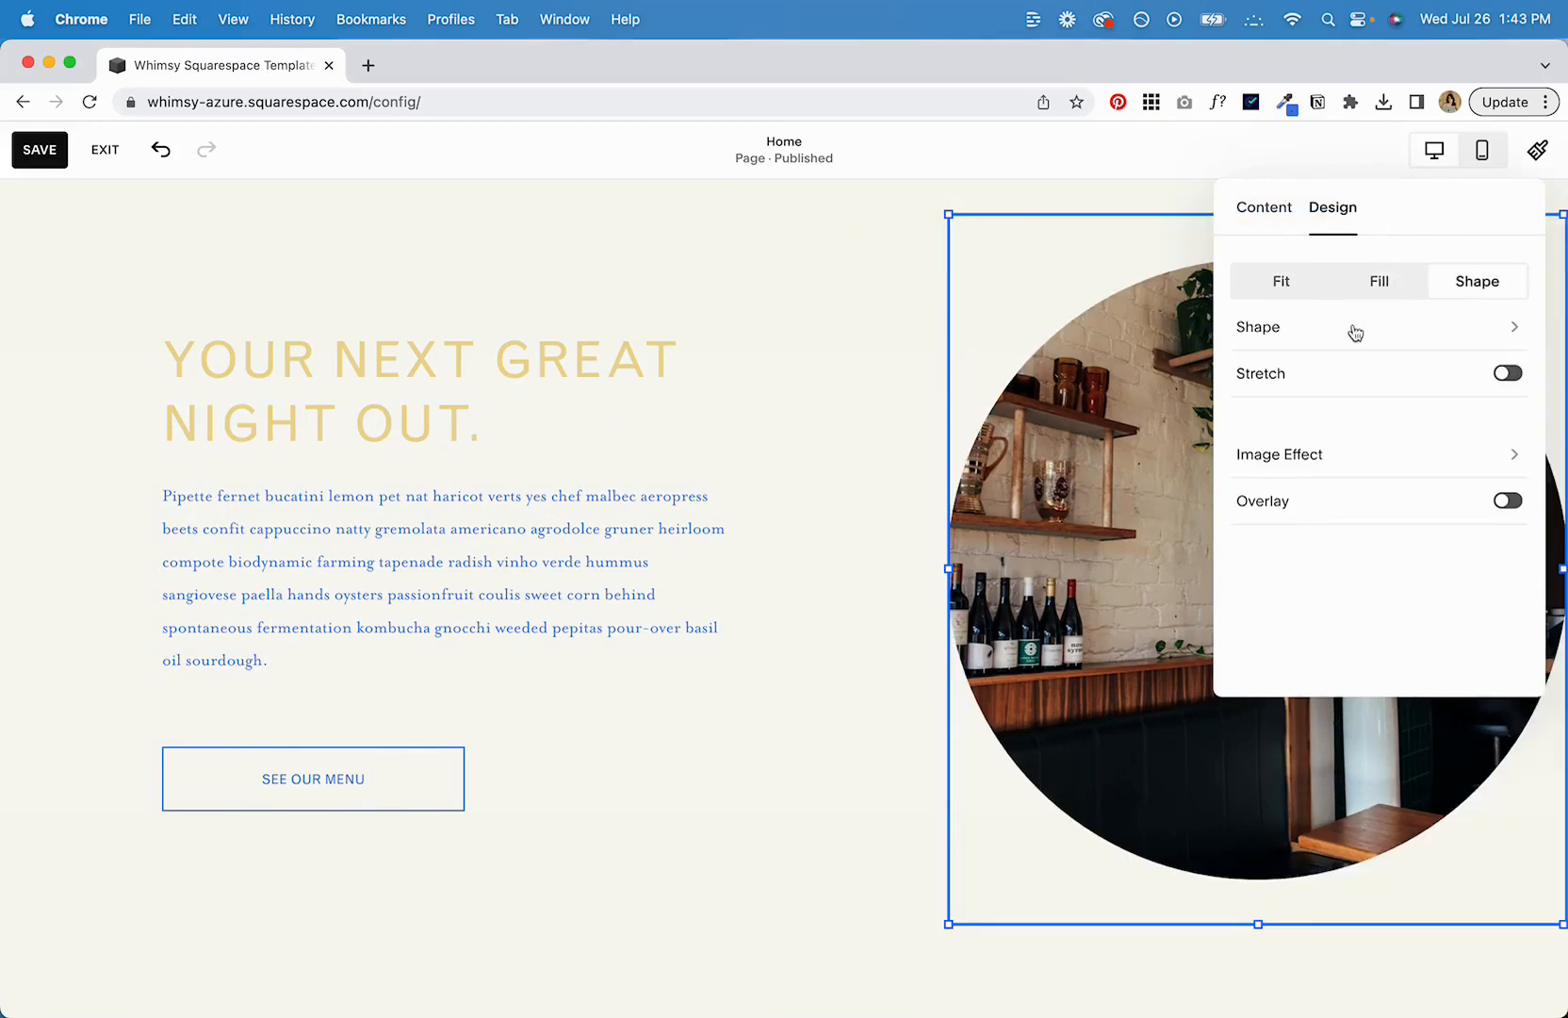
pyautogui.click(1281, 332)
pyautogui.click(1406, 335)
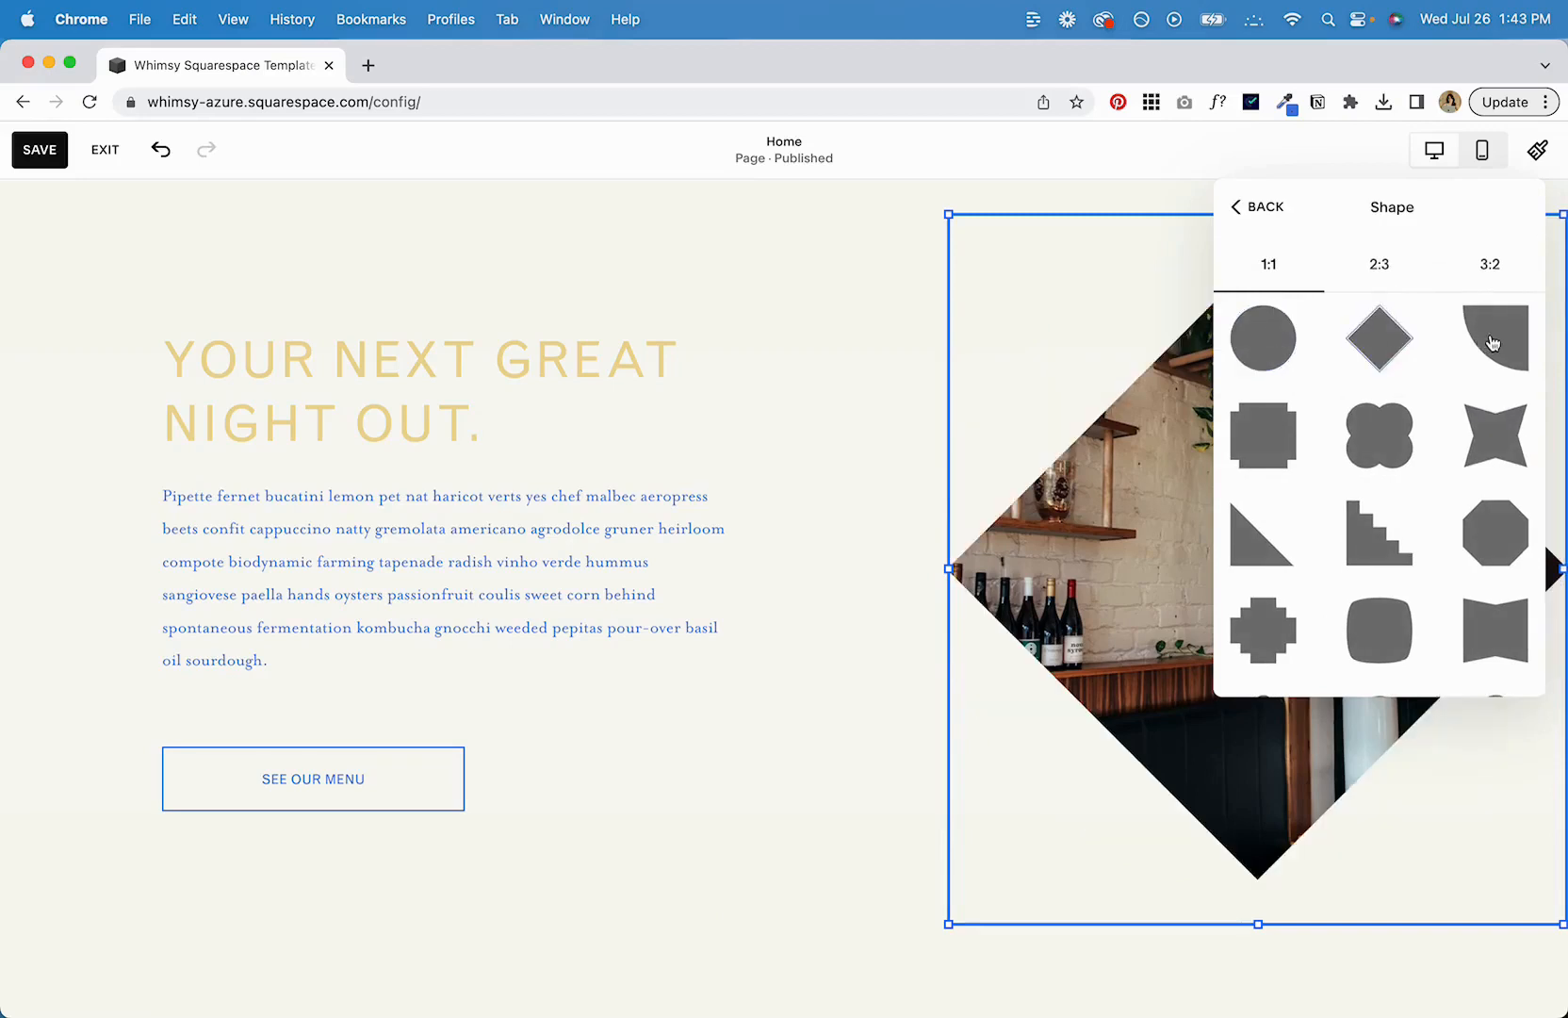
pyautogui.click(1492, 341)
pyautogui.click(1475, 459)
pyautogui.click(1367, 548)
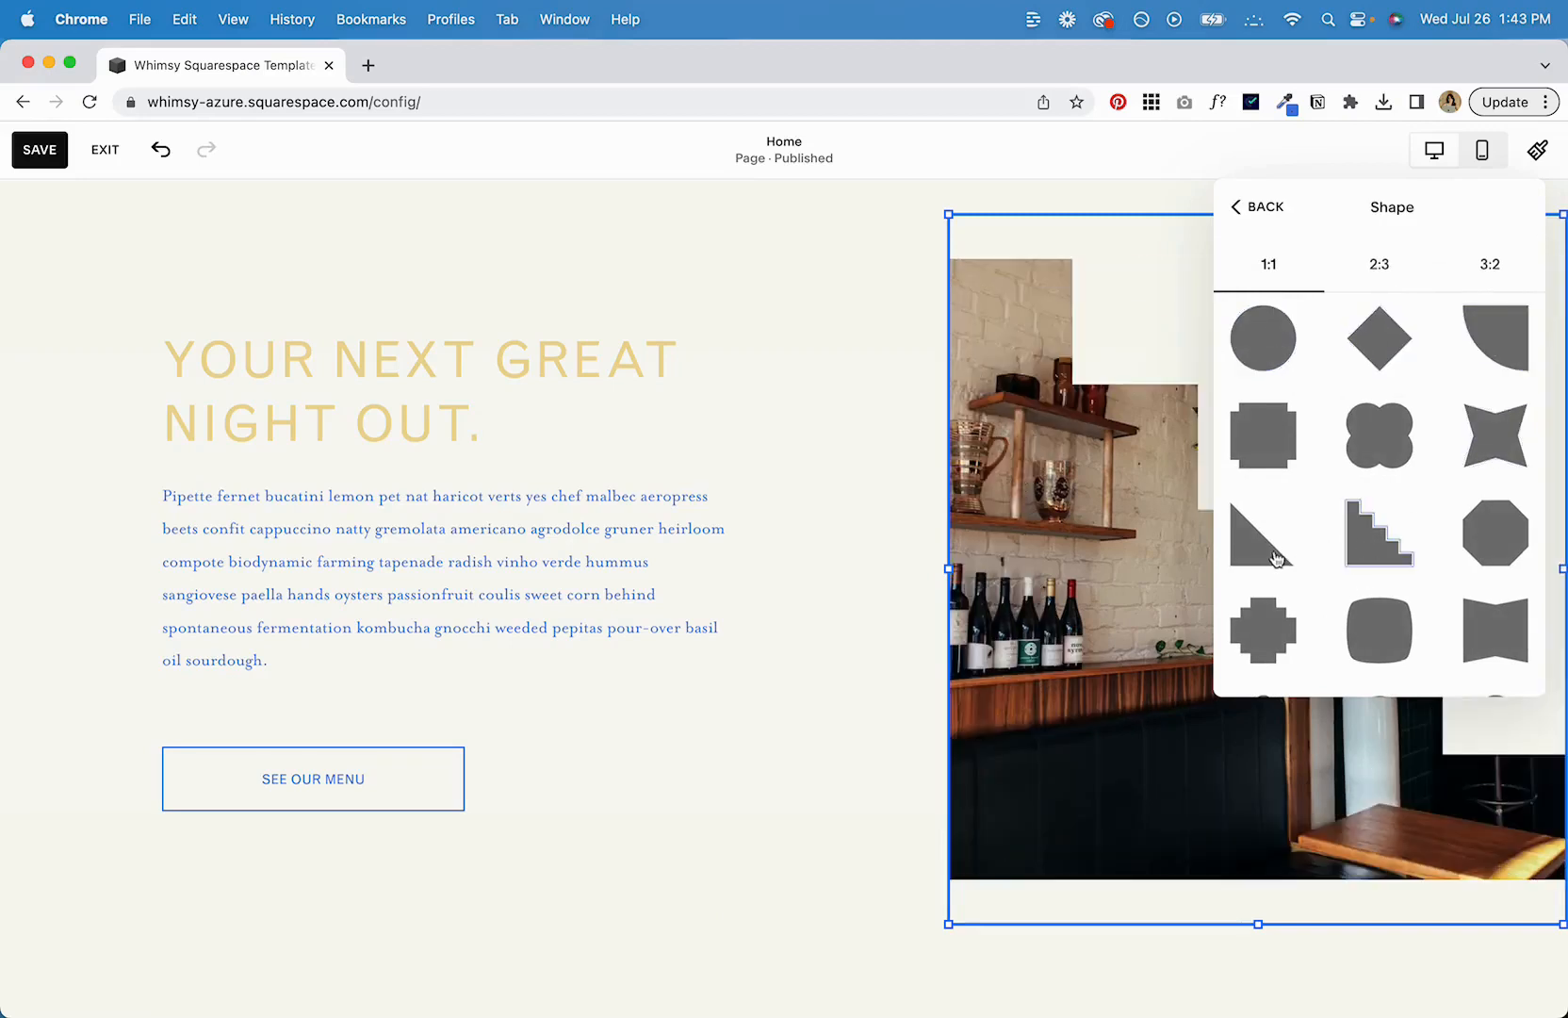
pyautogui.click(1267, 556)
pyautogui.click(1277, 640)
pyautogui.click(1489, 633)
pyautogui.click(1380, 268)
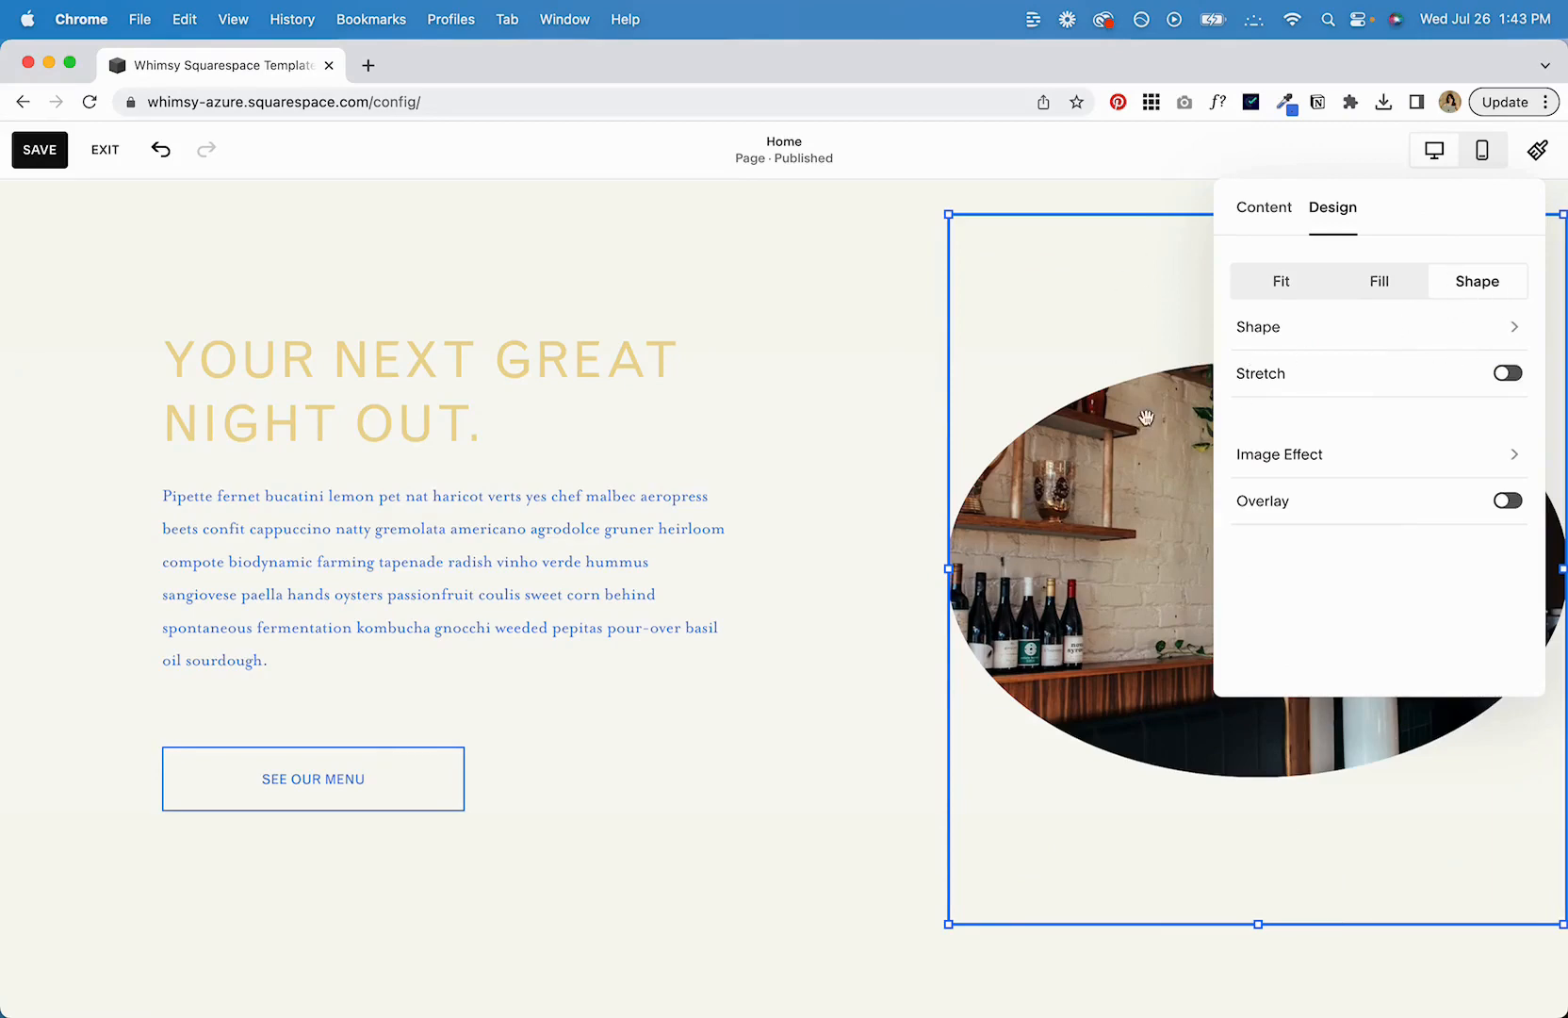
# Turn on Stretch for the oval image so that it fills the whole block, and check it on the page.
pyautogui.click(1511, 374)
pyautogui.click(931, 653)
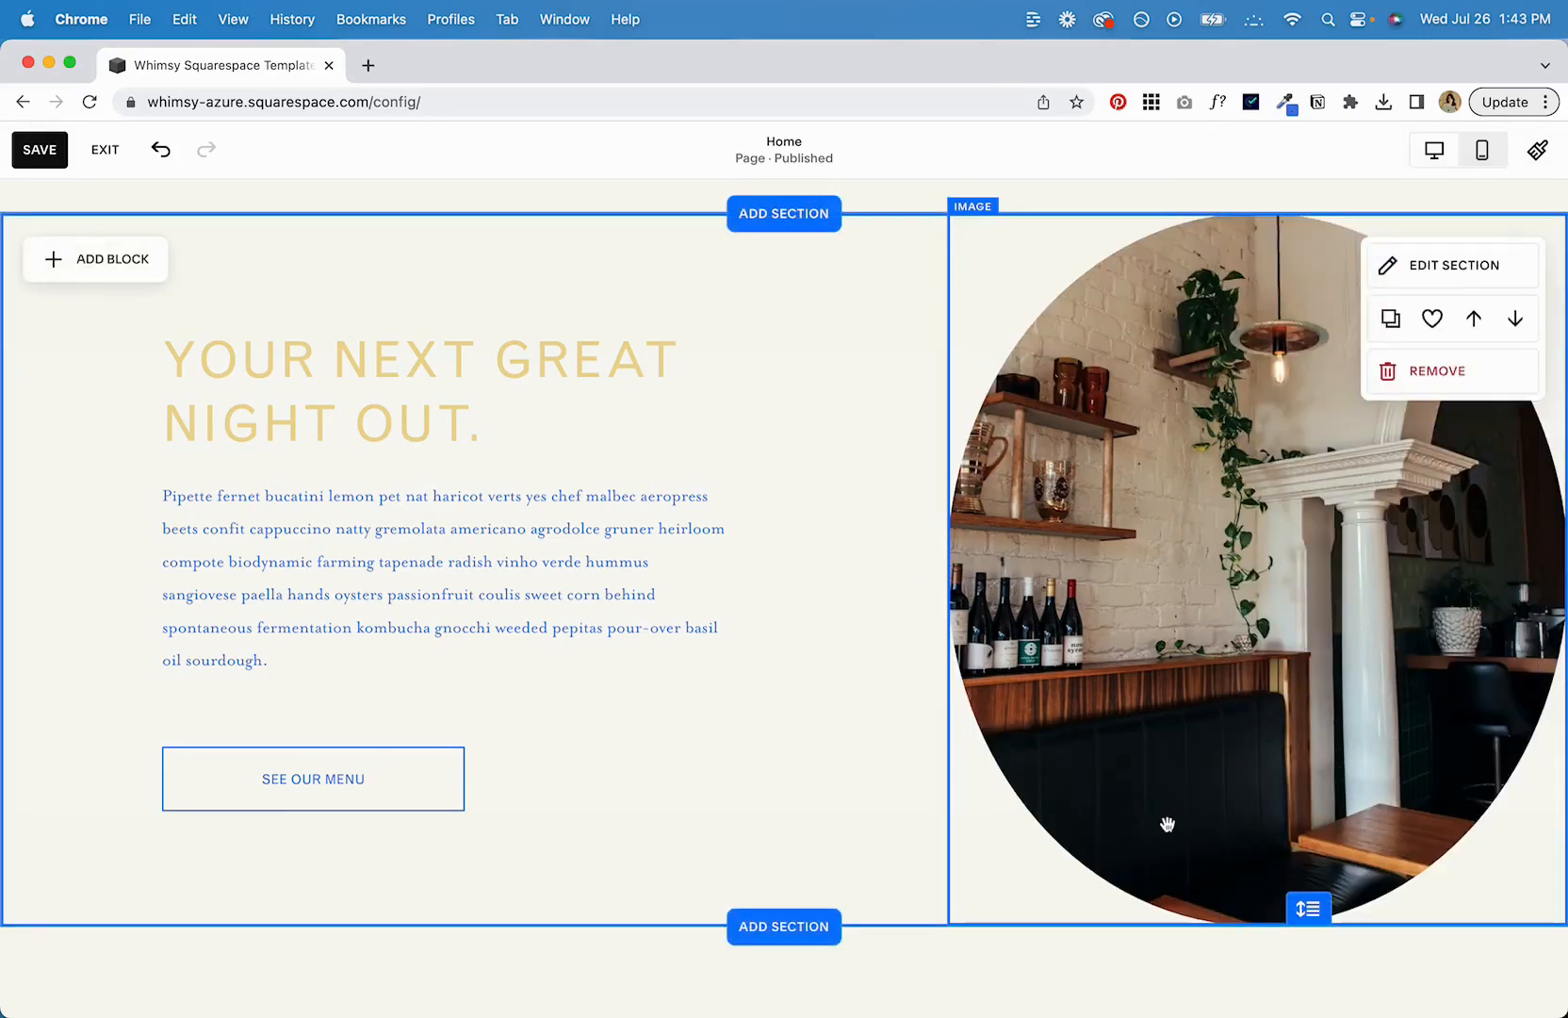
pyautogui.click(1241, 880)
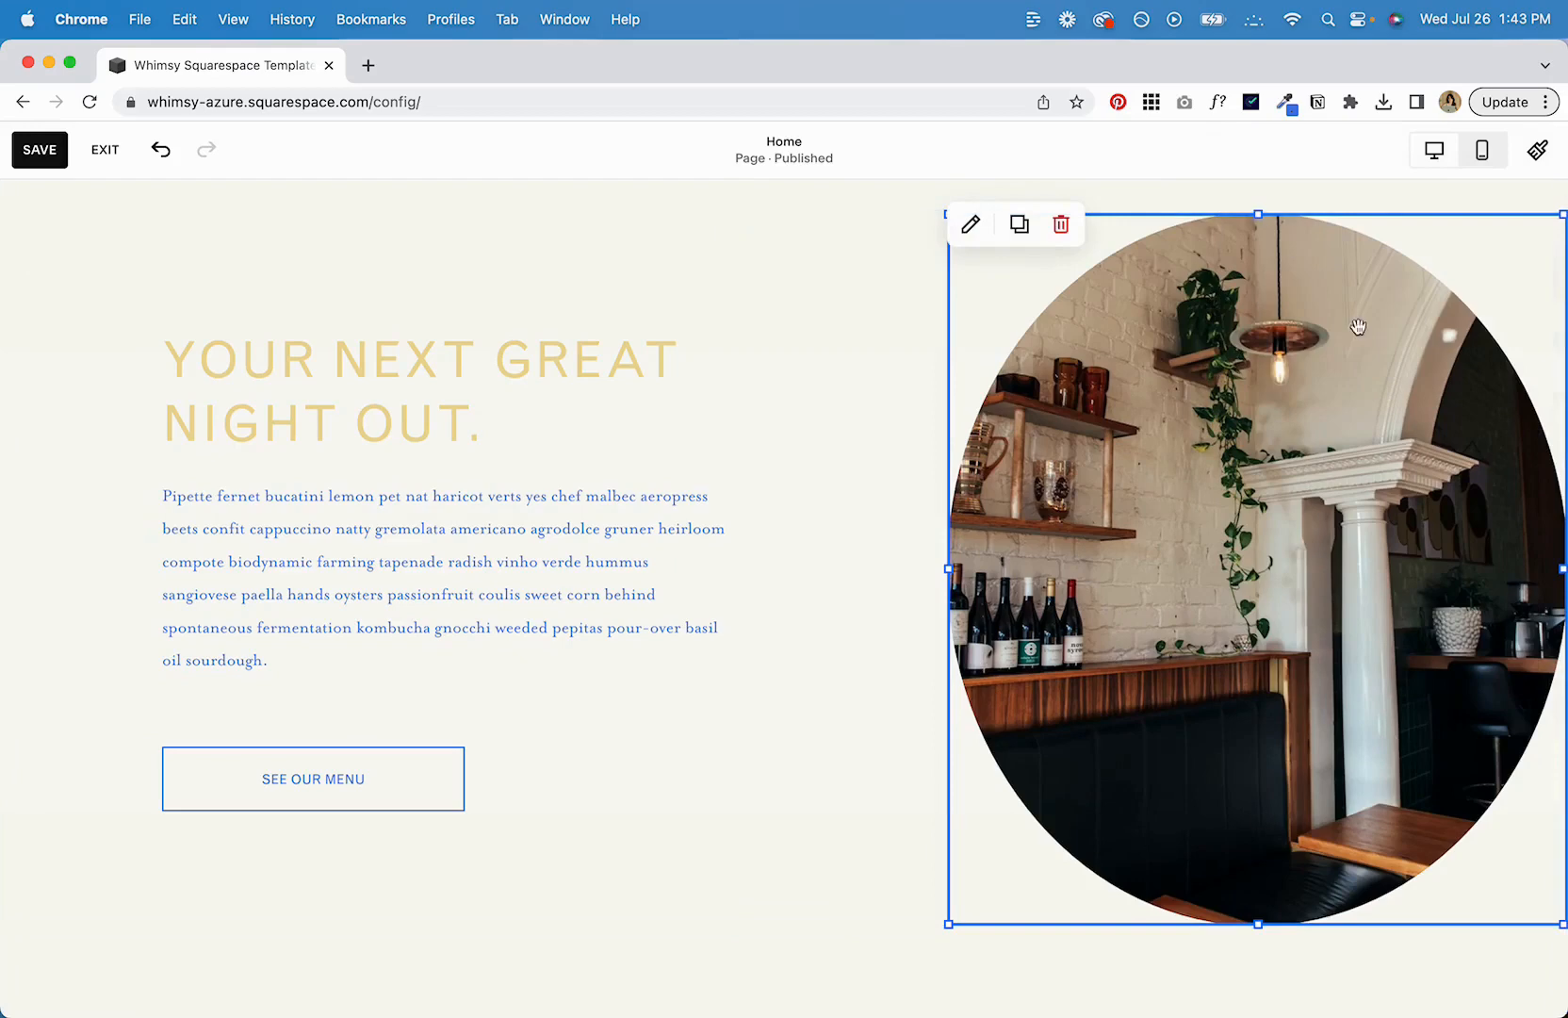
pyautogui.click(827, 814)
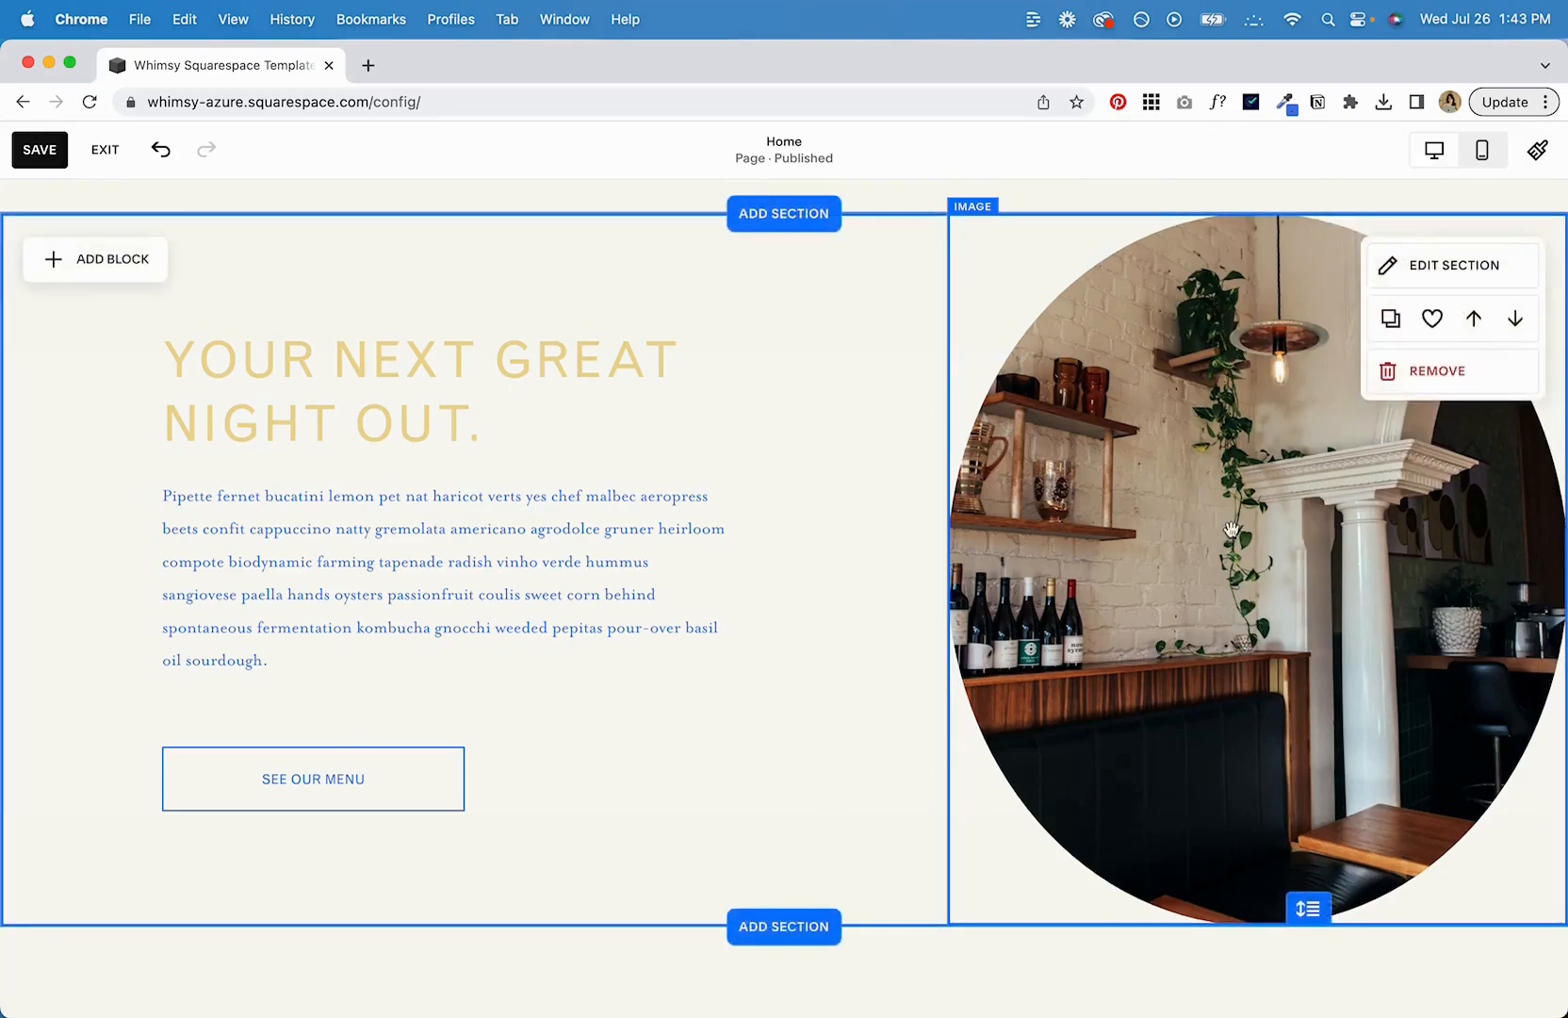
# Open the oval image's Image Effect options and try several of the effects on it, checking how they react while the page scrolls.
pyautogui.click(1156, 699)
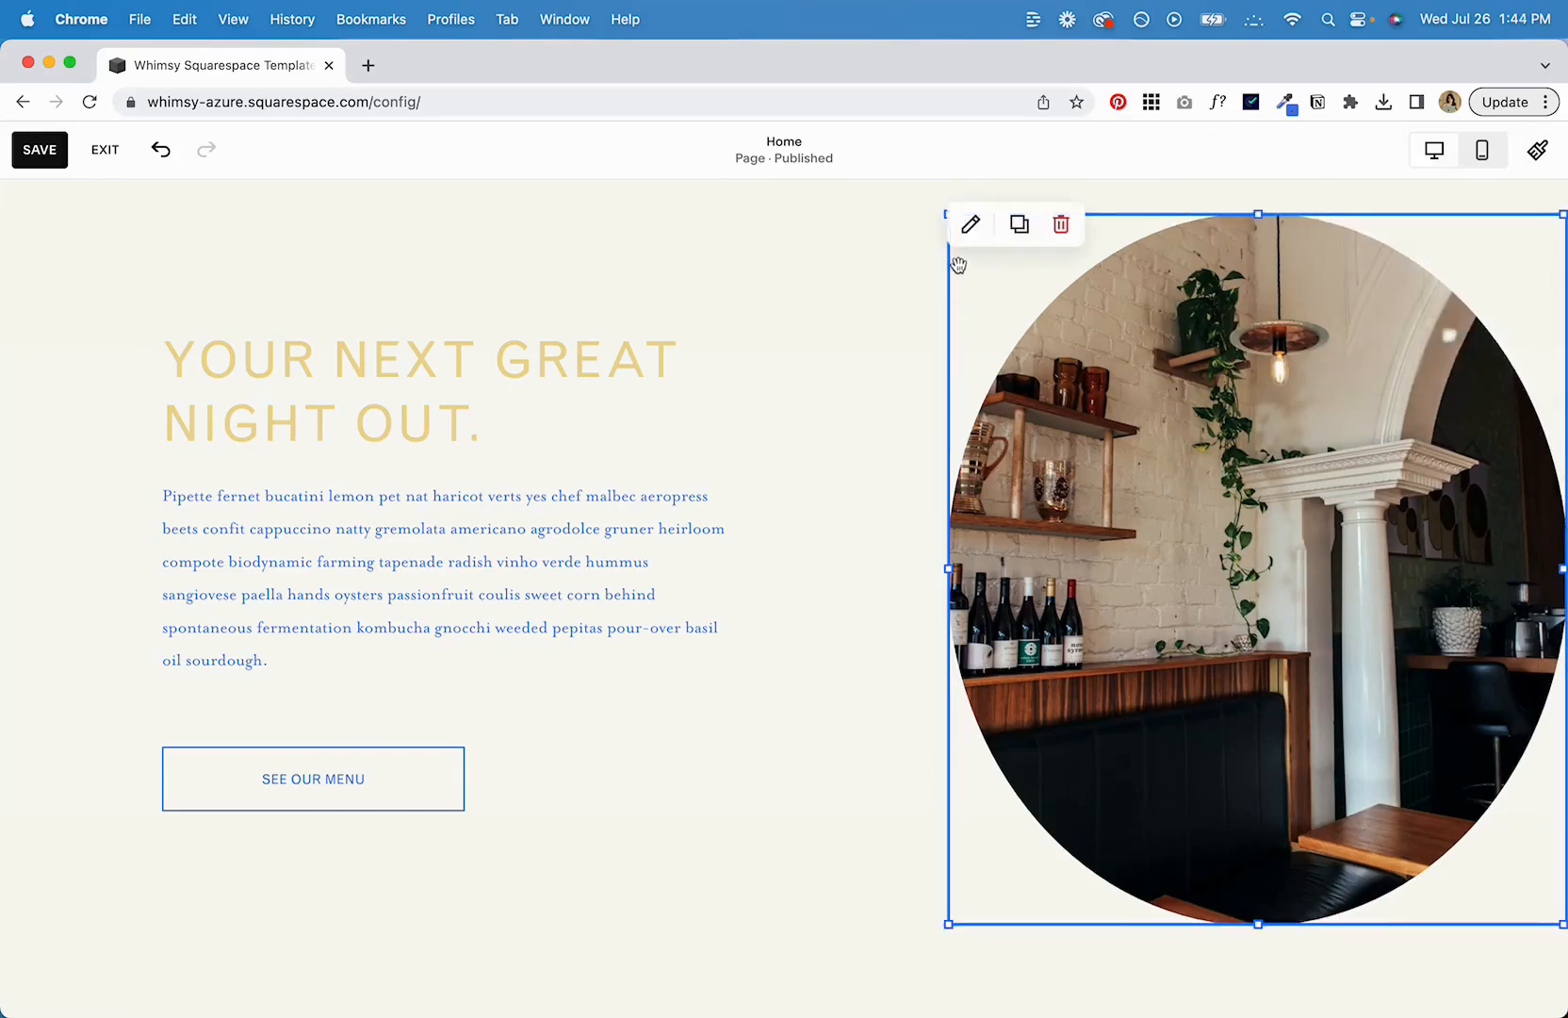
pyautogui.click(1079, 516)
pyautogui.click(1351, 204)
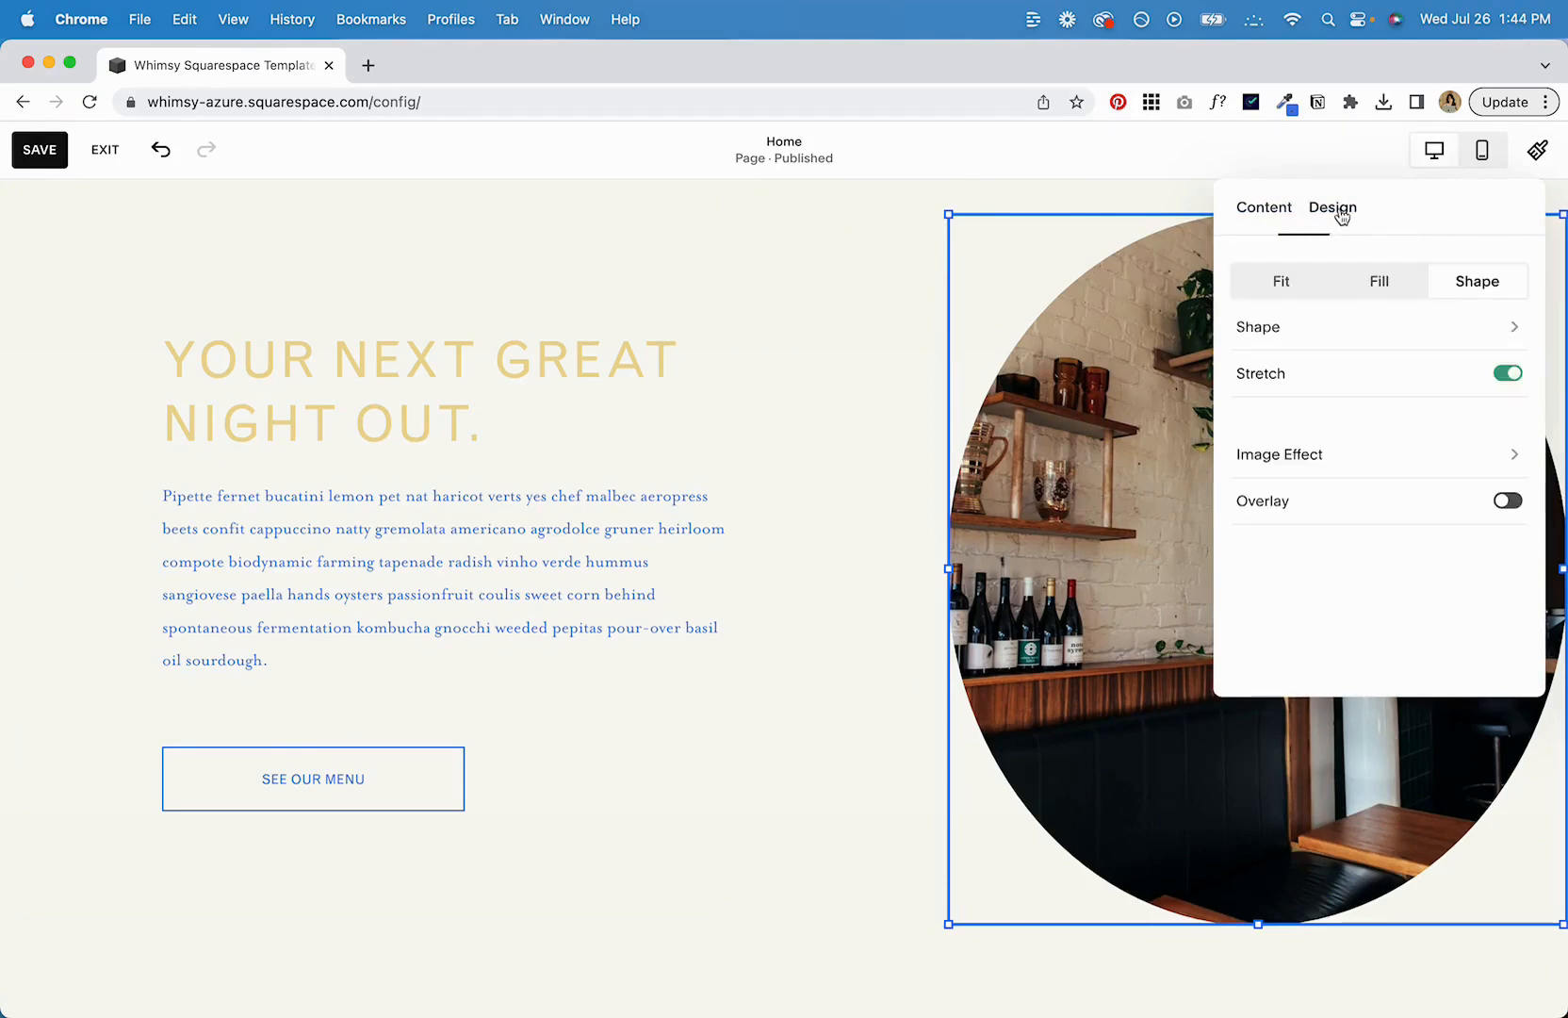
pyautogui.scroll(-1, 1347, 466)
pyautogui.click(1284, 459)
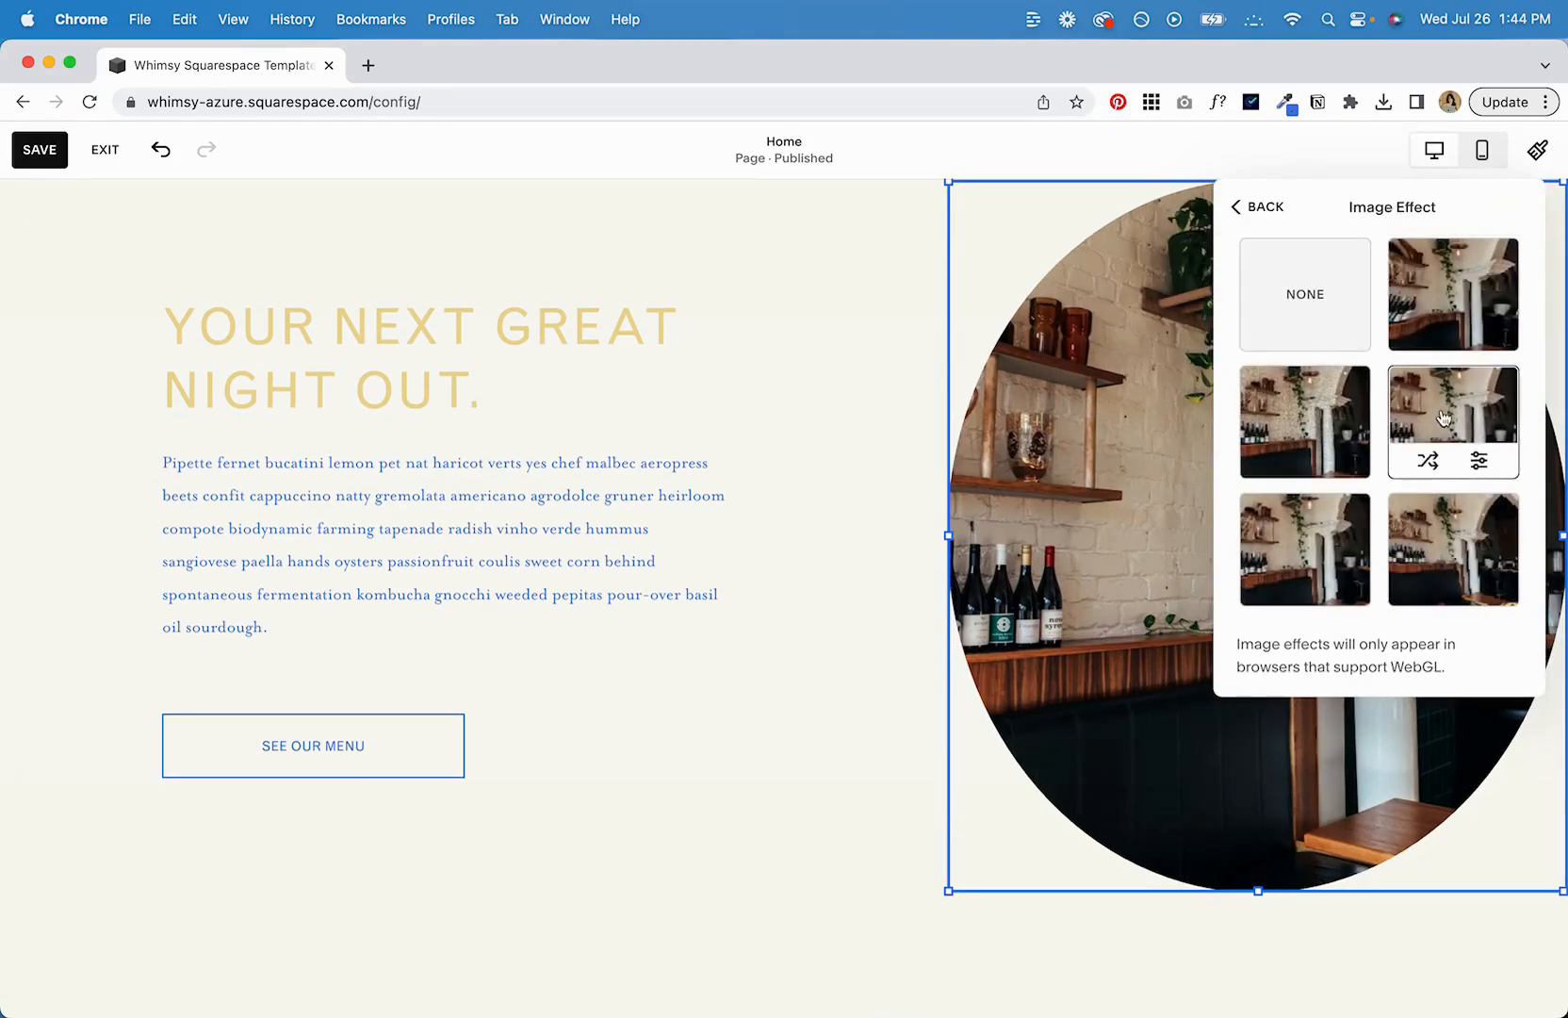
pyautogui.click(1404, 320)
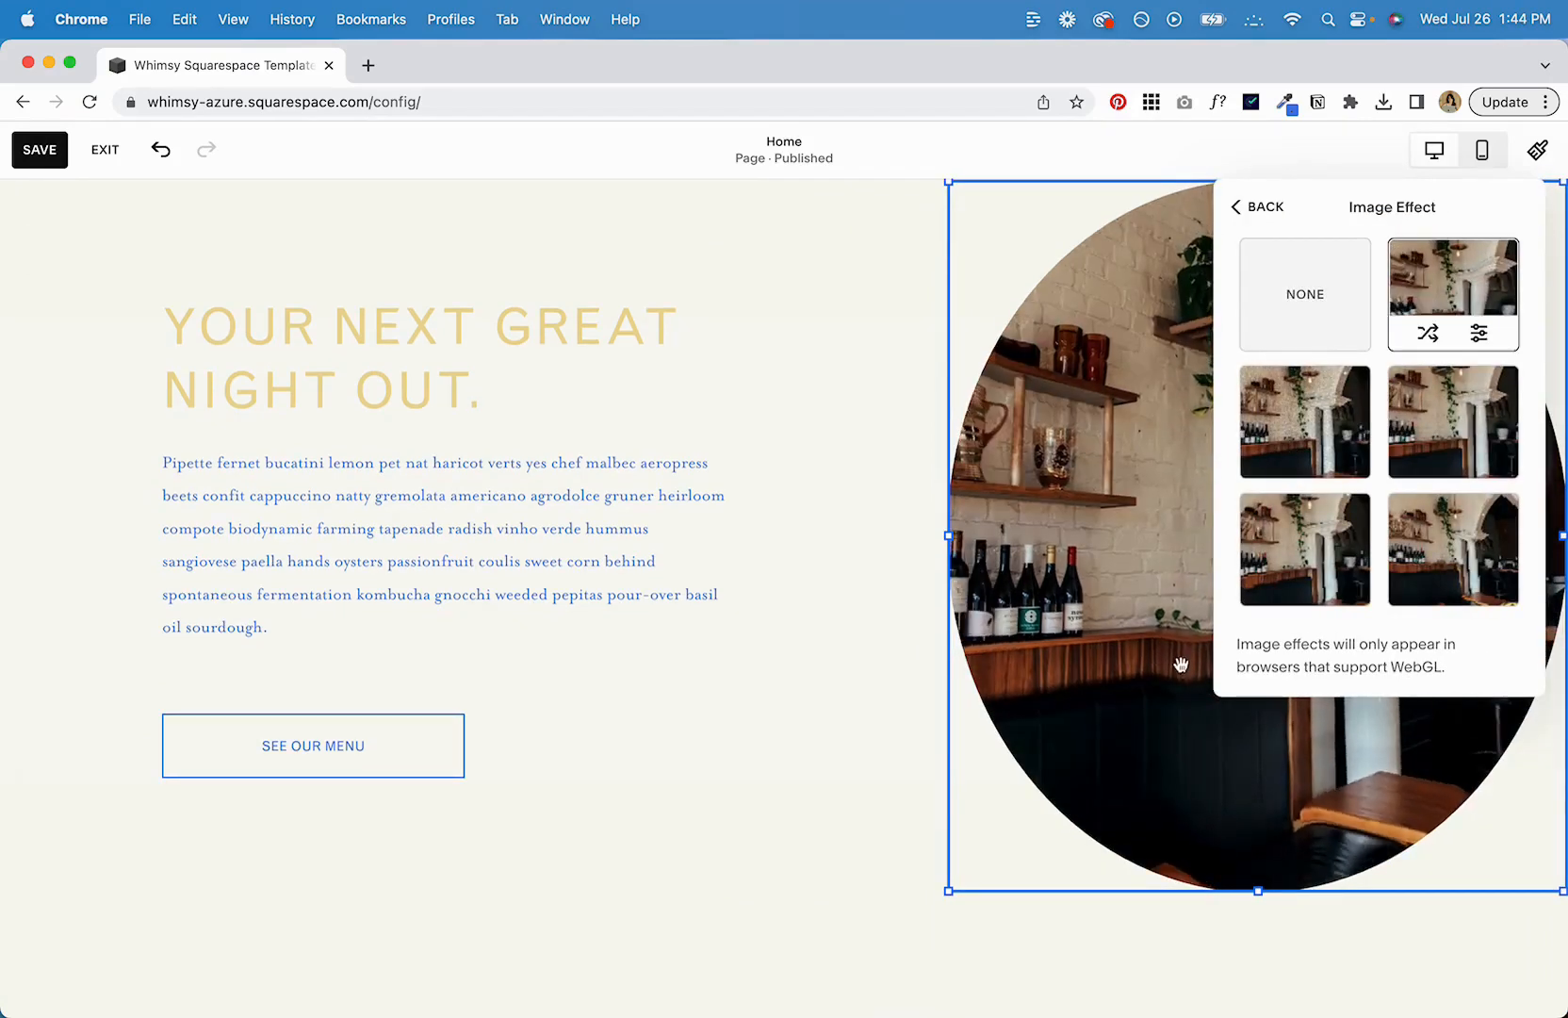
pyautogui.click(1338, 424)
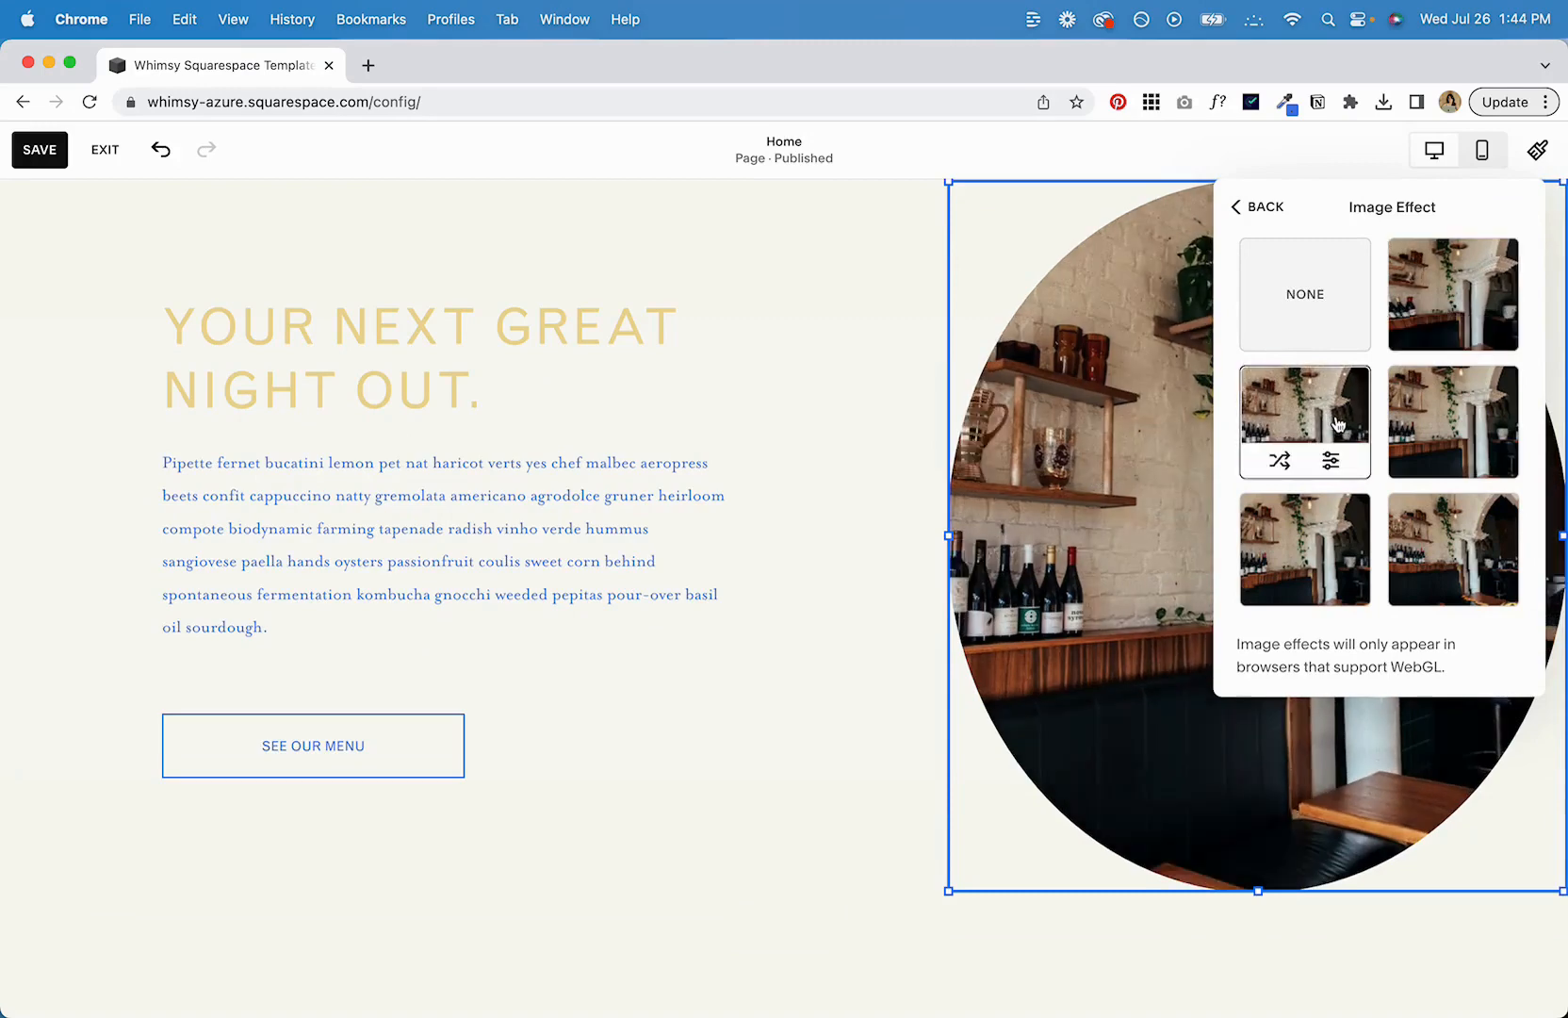
pyautogui.click(1315, 561)
pyautogui.scroll(-1, 1091, 512)
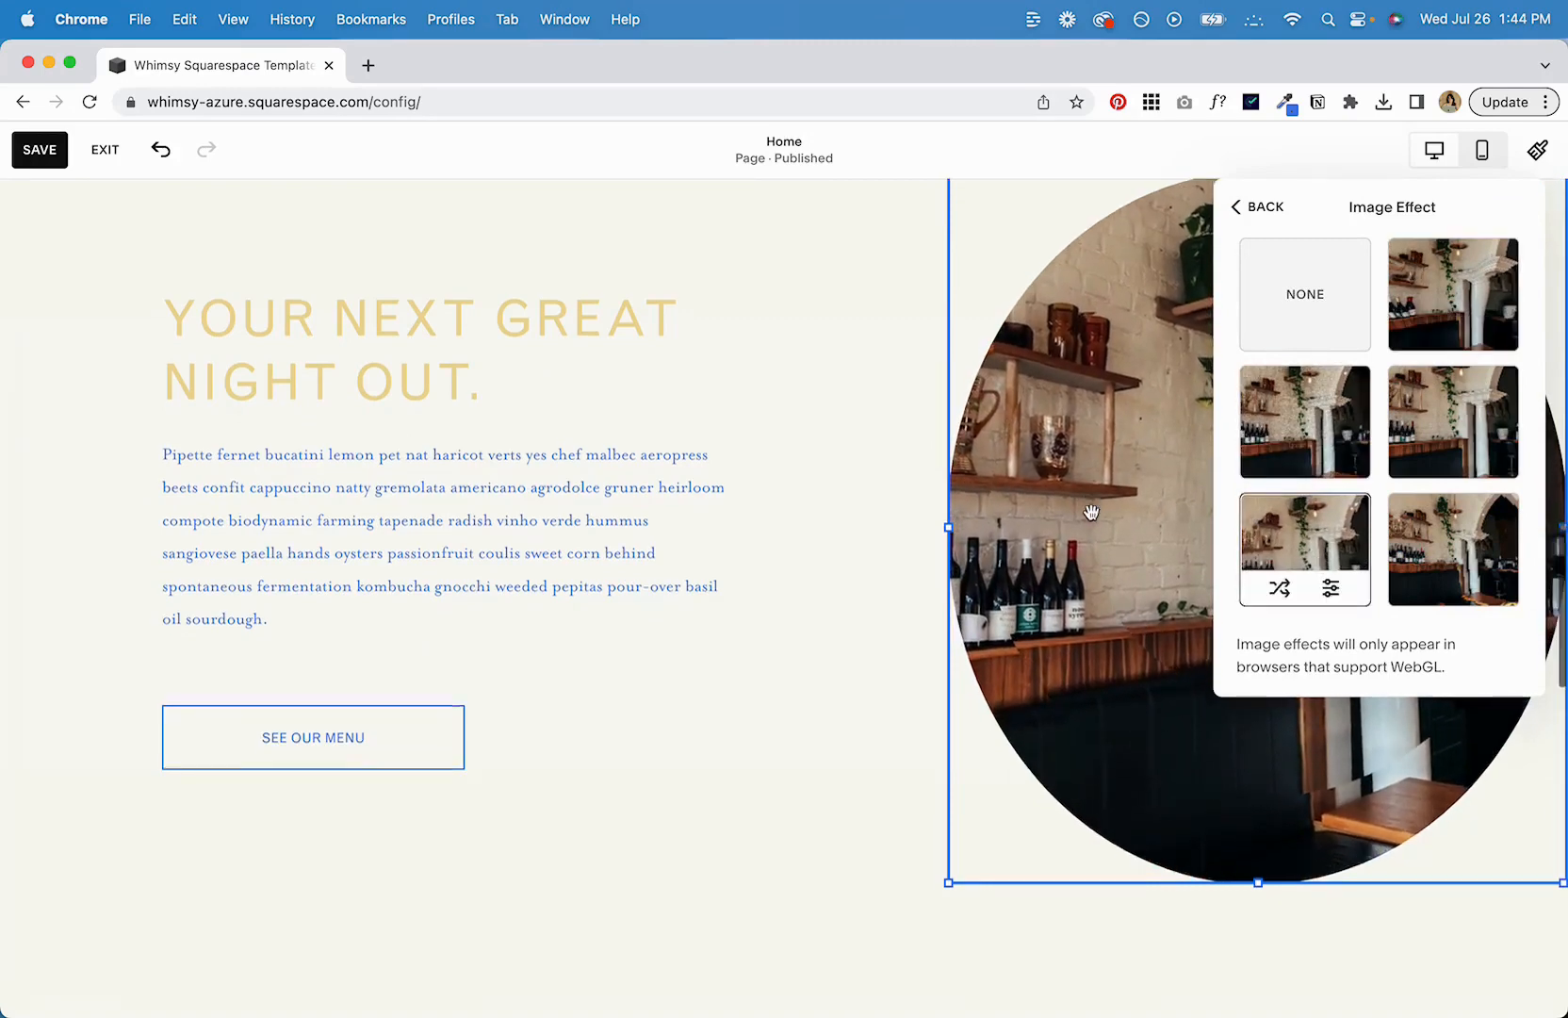
pyautogui.scroll(-2, 1091, 511)
pyautogui.scroll(2, 1091, 510)
# Try two more effects on the oval image, including the jagged distortion, and check their motion on the scrolling page.
pyautogui.click(1448, 428)
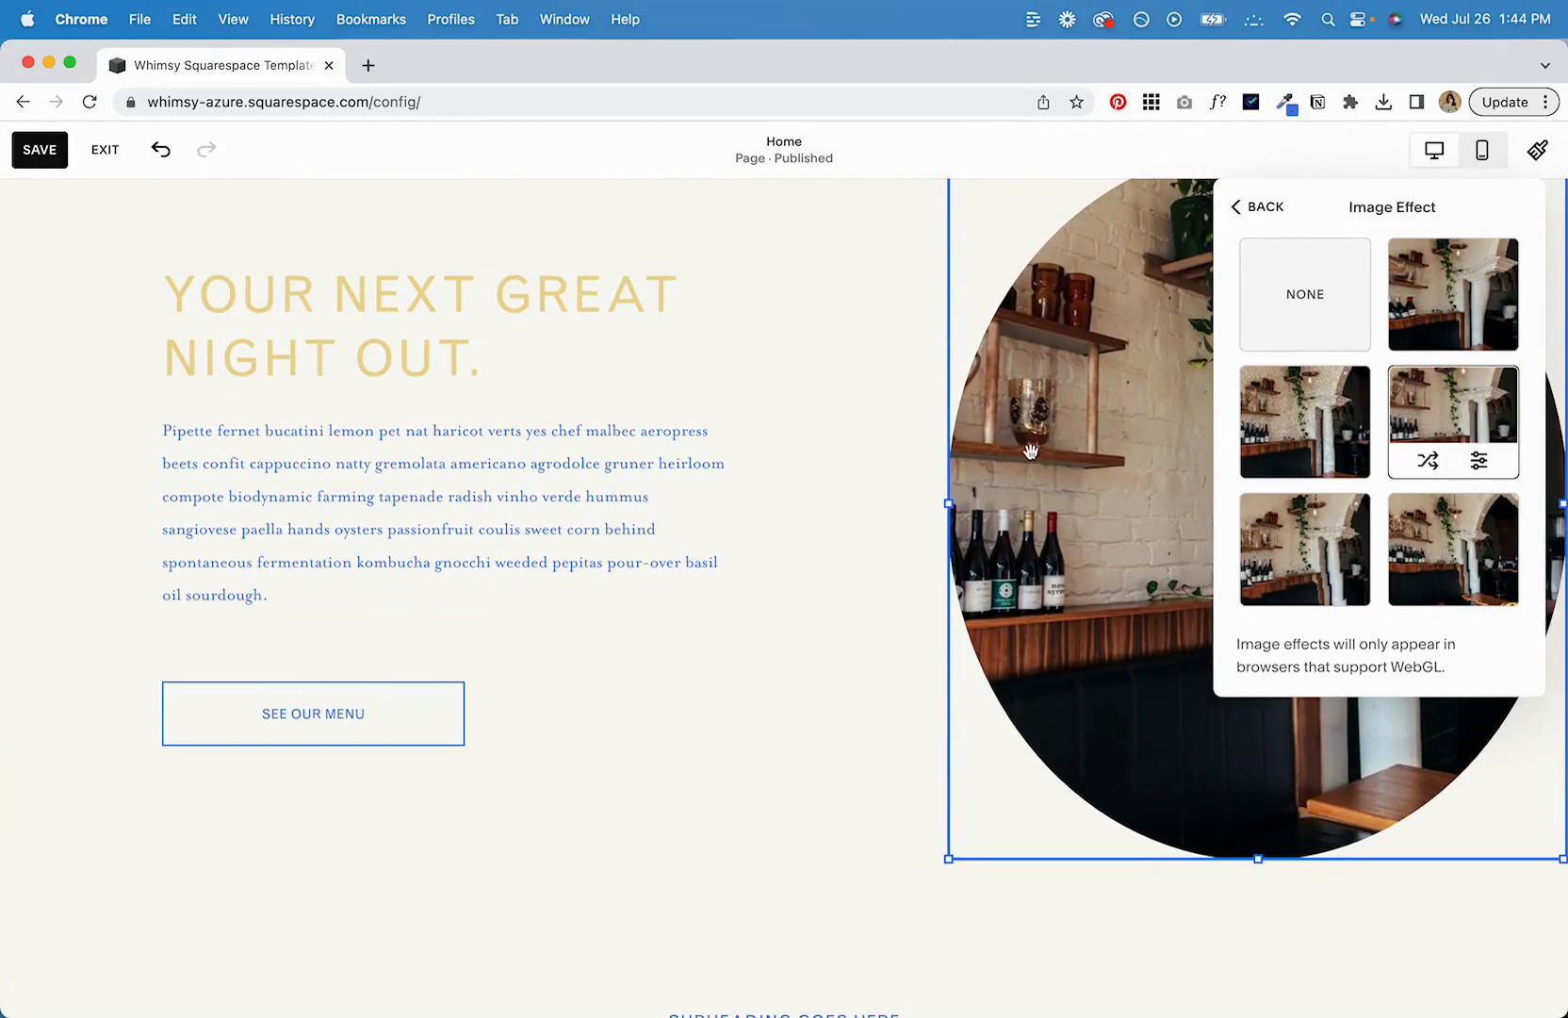
pyautogui.scroll(-1, 1031, 451)
pyautogui.click(1453, 547)
pyautogui.scroll(5, 1136, 449)
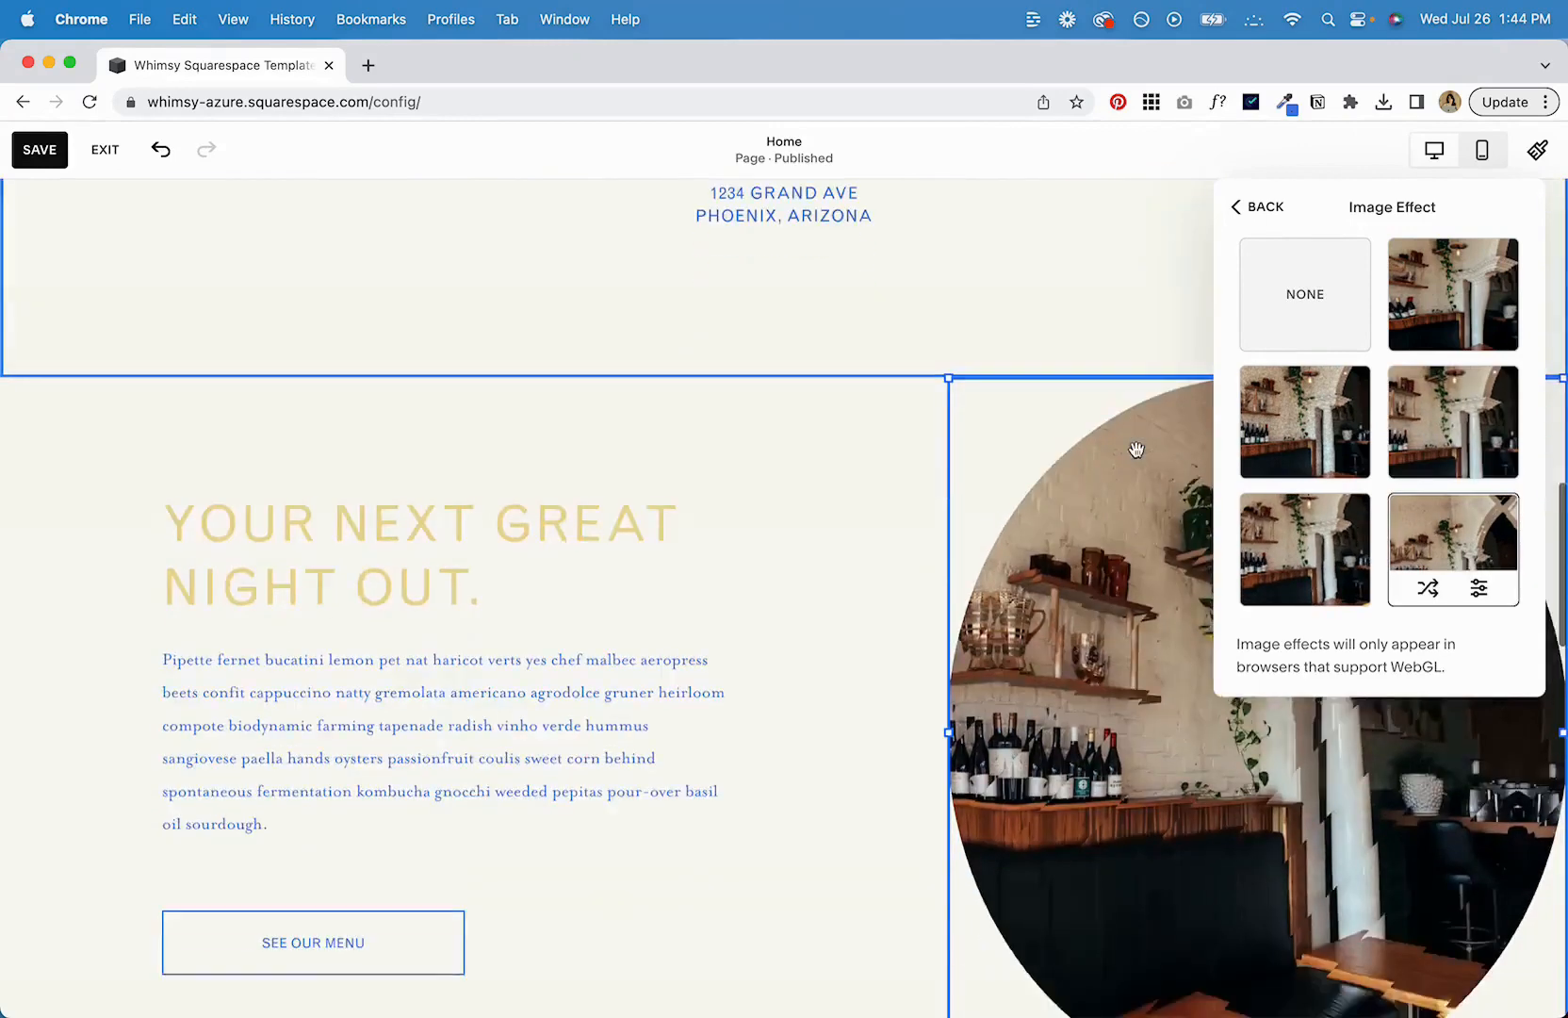
pyautogui.scroll(-4, 1136, 449)
pyautogui.scroll(1, 1129, 447)
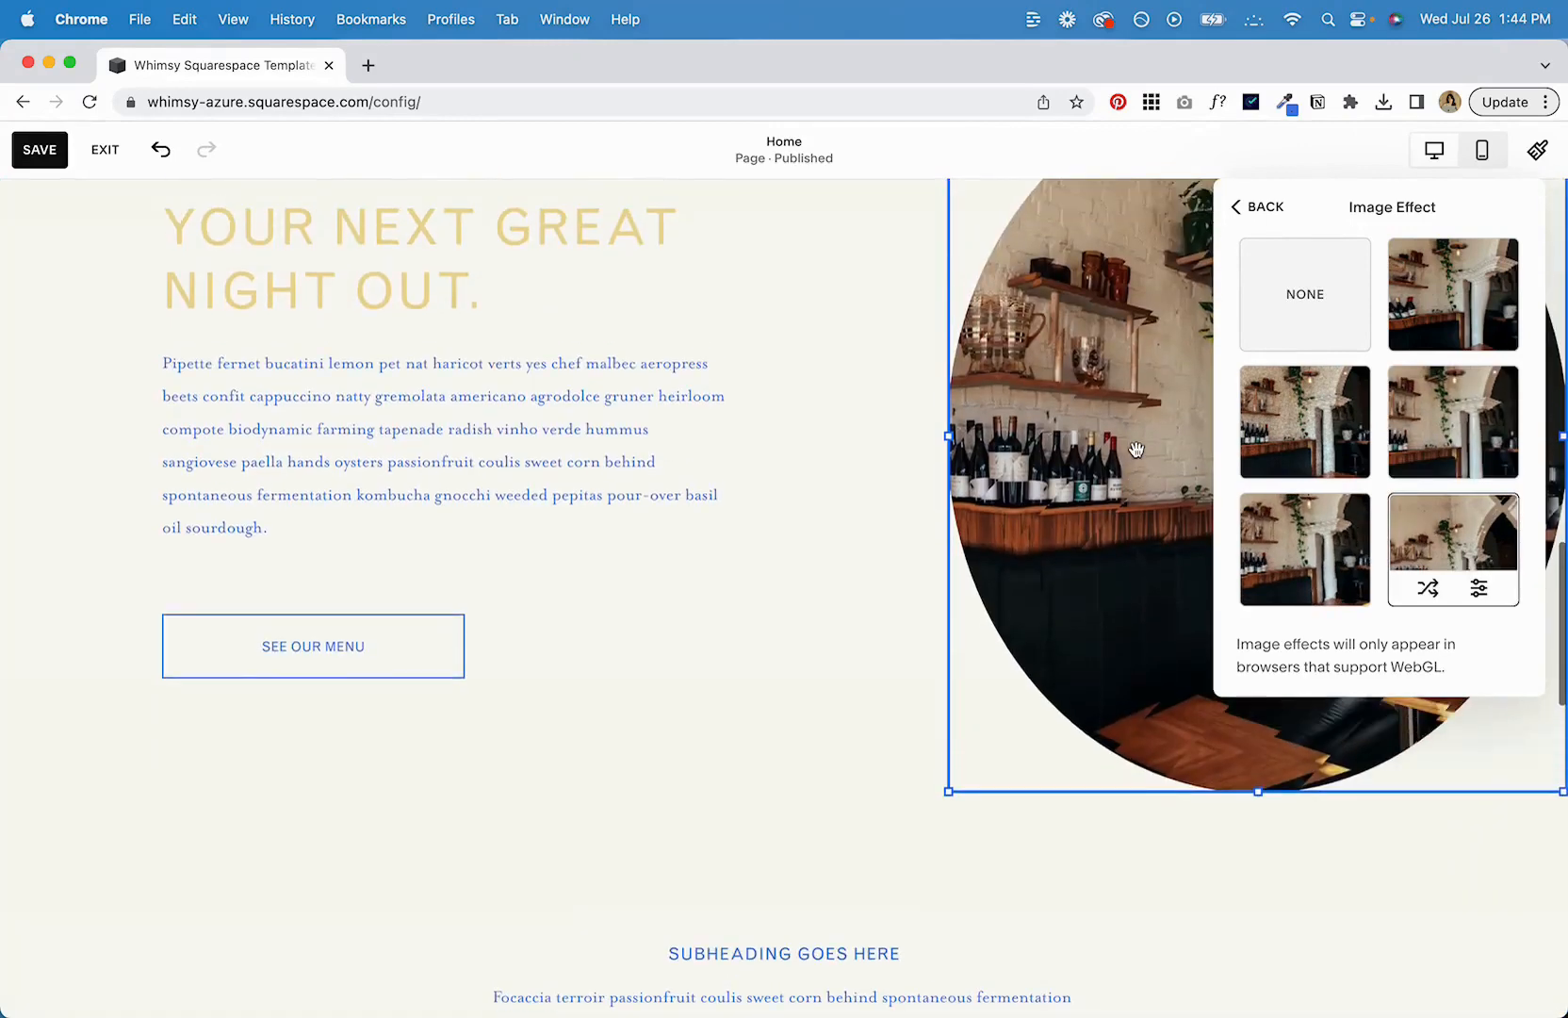
# Turn on a white color overlay for the oval image and try a lower overlay opacity.
pyautogui.click(1244, 207)
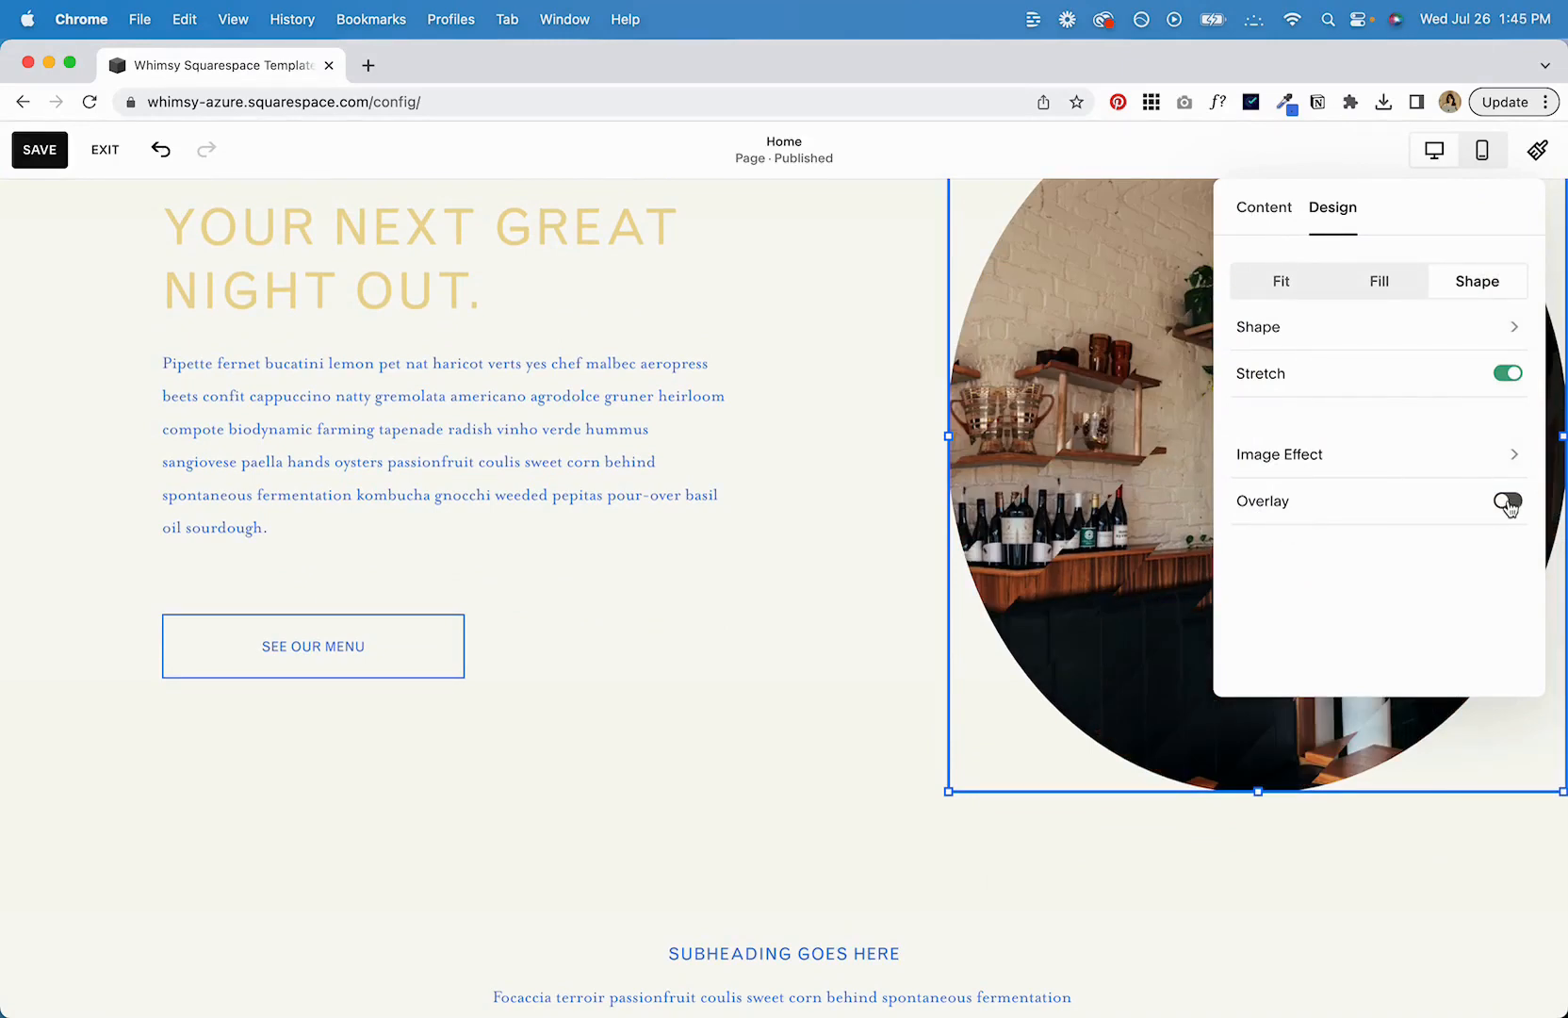
pyautogui.click(1509, 504)
pyautogui.click(1511, 550)
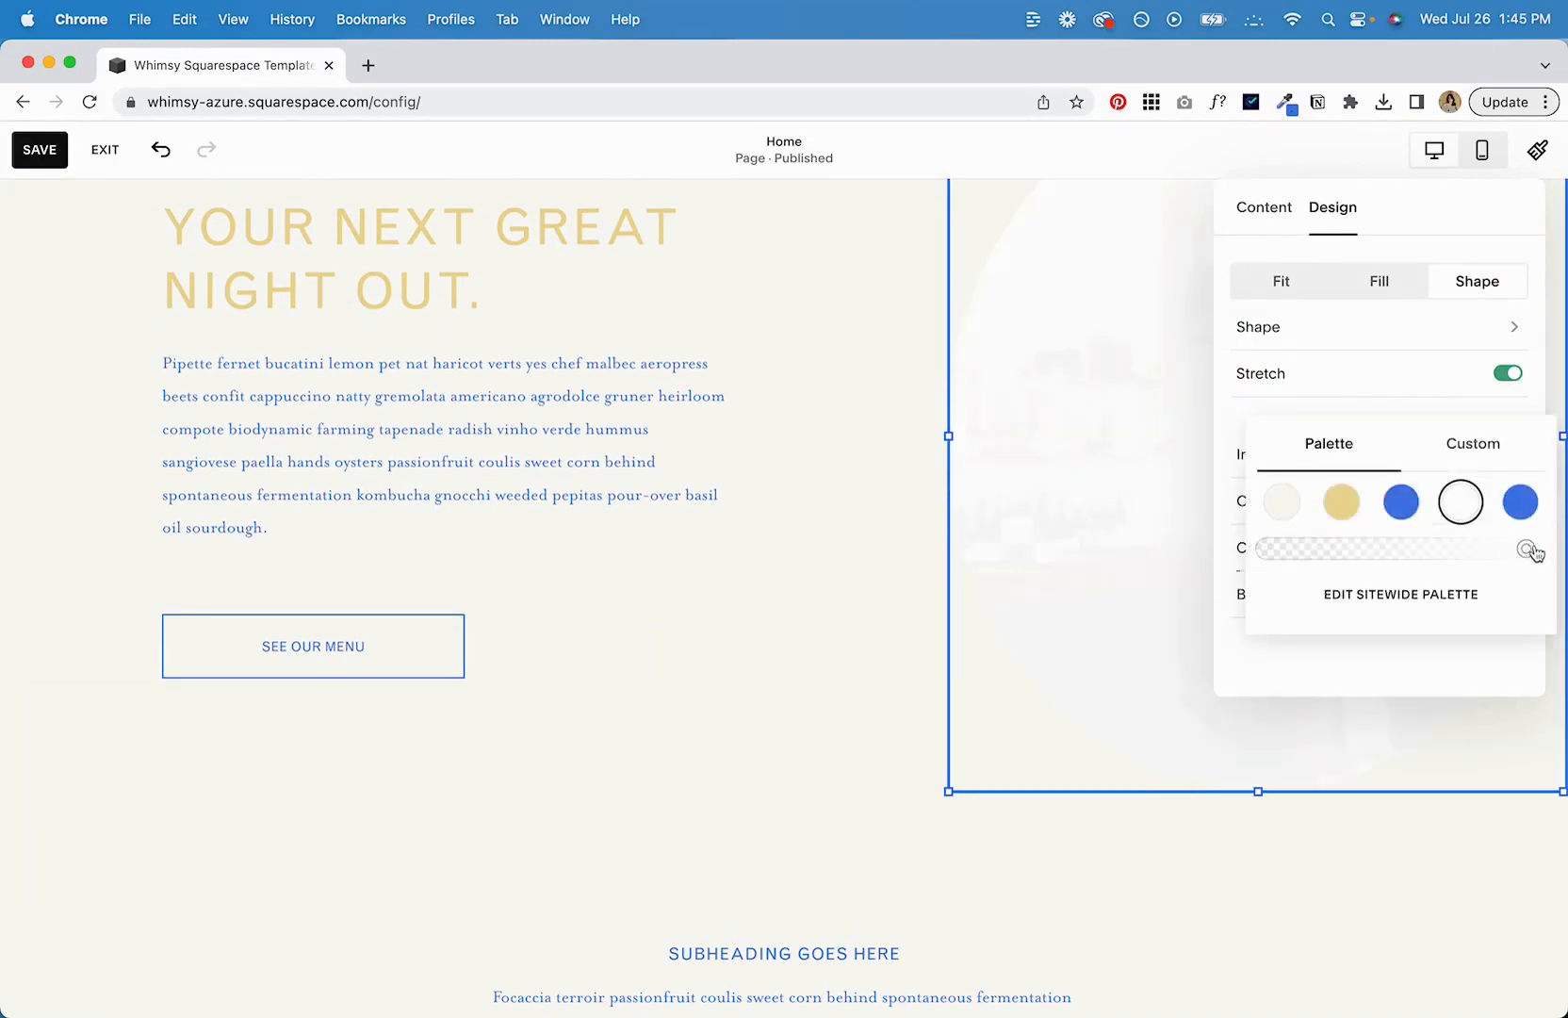
pyautogui.moveTo(1532, 549); pyautogui.dragTo(1420, 562)
pyautogui.click(871, 668)
# Link the SEE OUR MENU button to the Events page (/events), keeping its text.
pyautogui.scroll(2, 1146, 614)
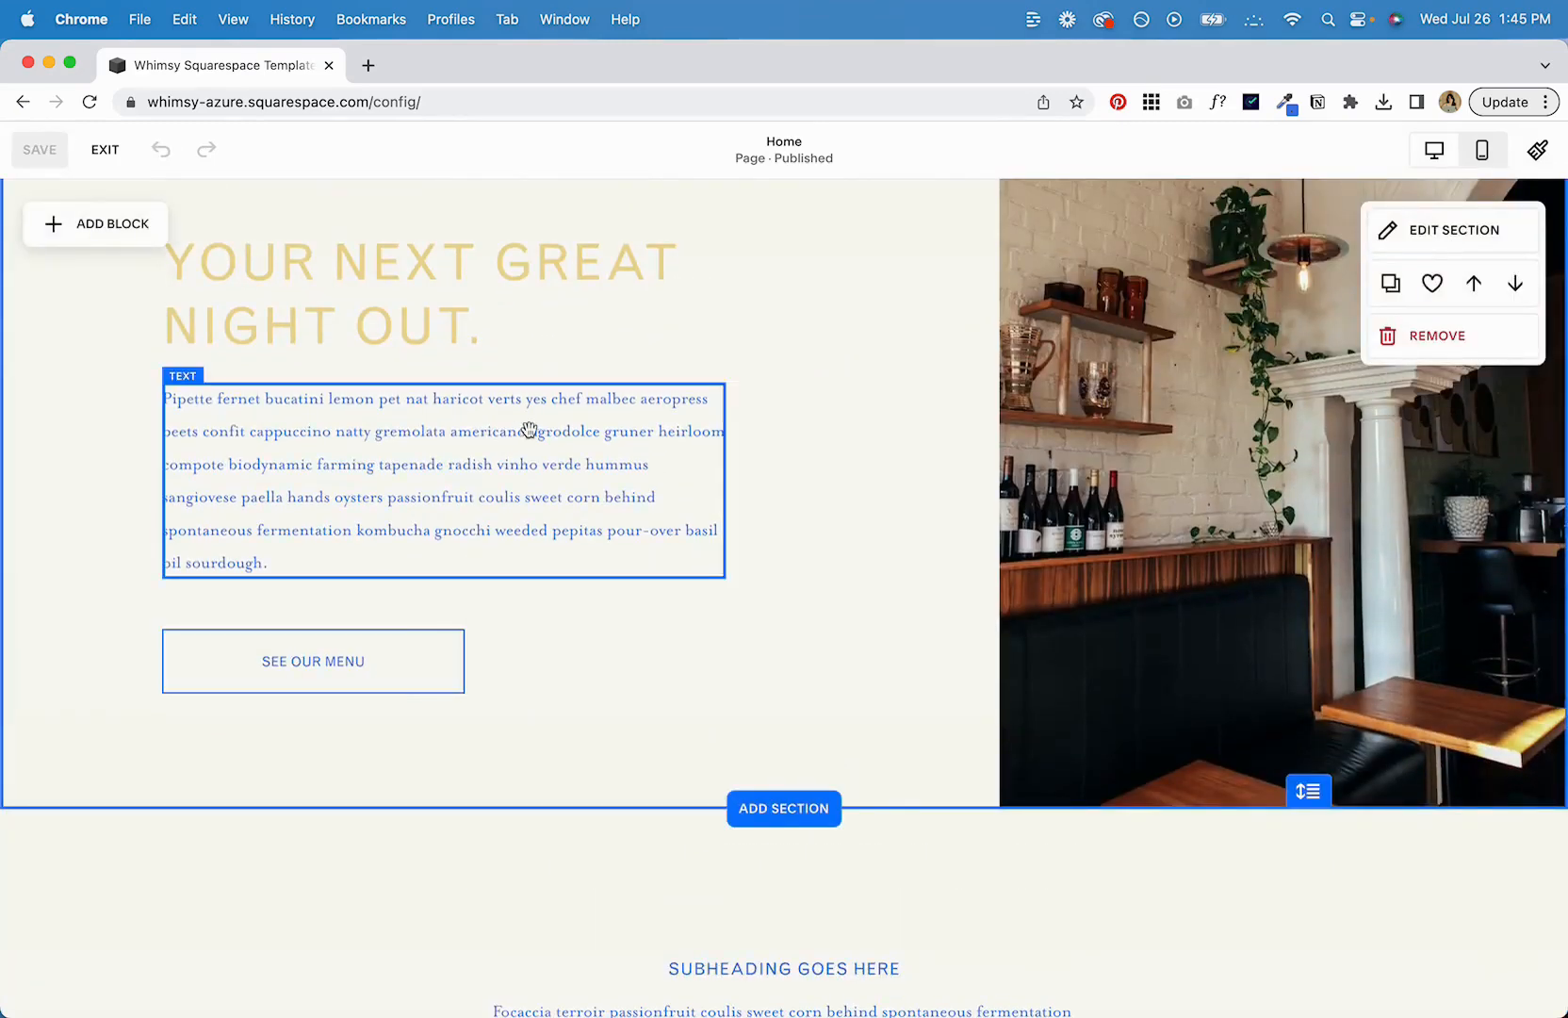
pyautogui.click(365, 662)
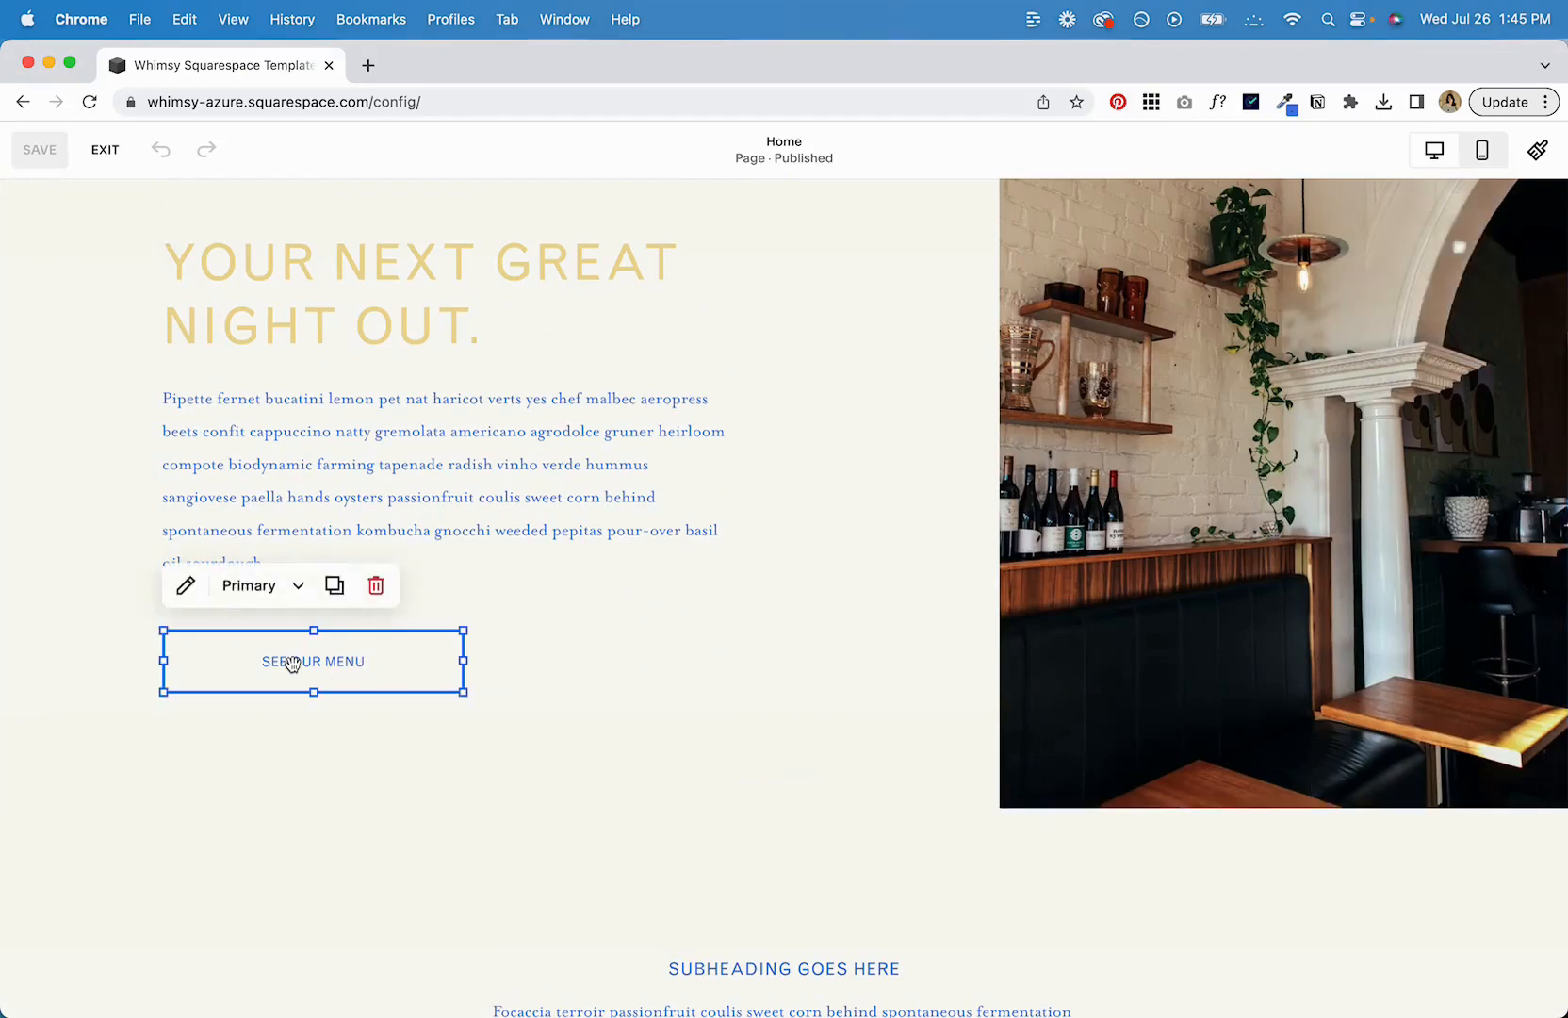
pyautogui.click(185, 586)
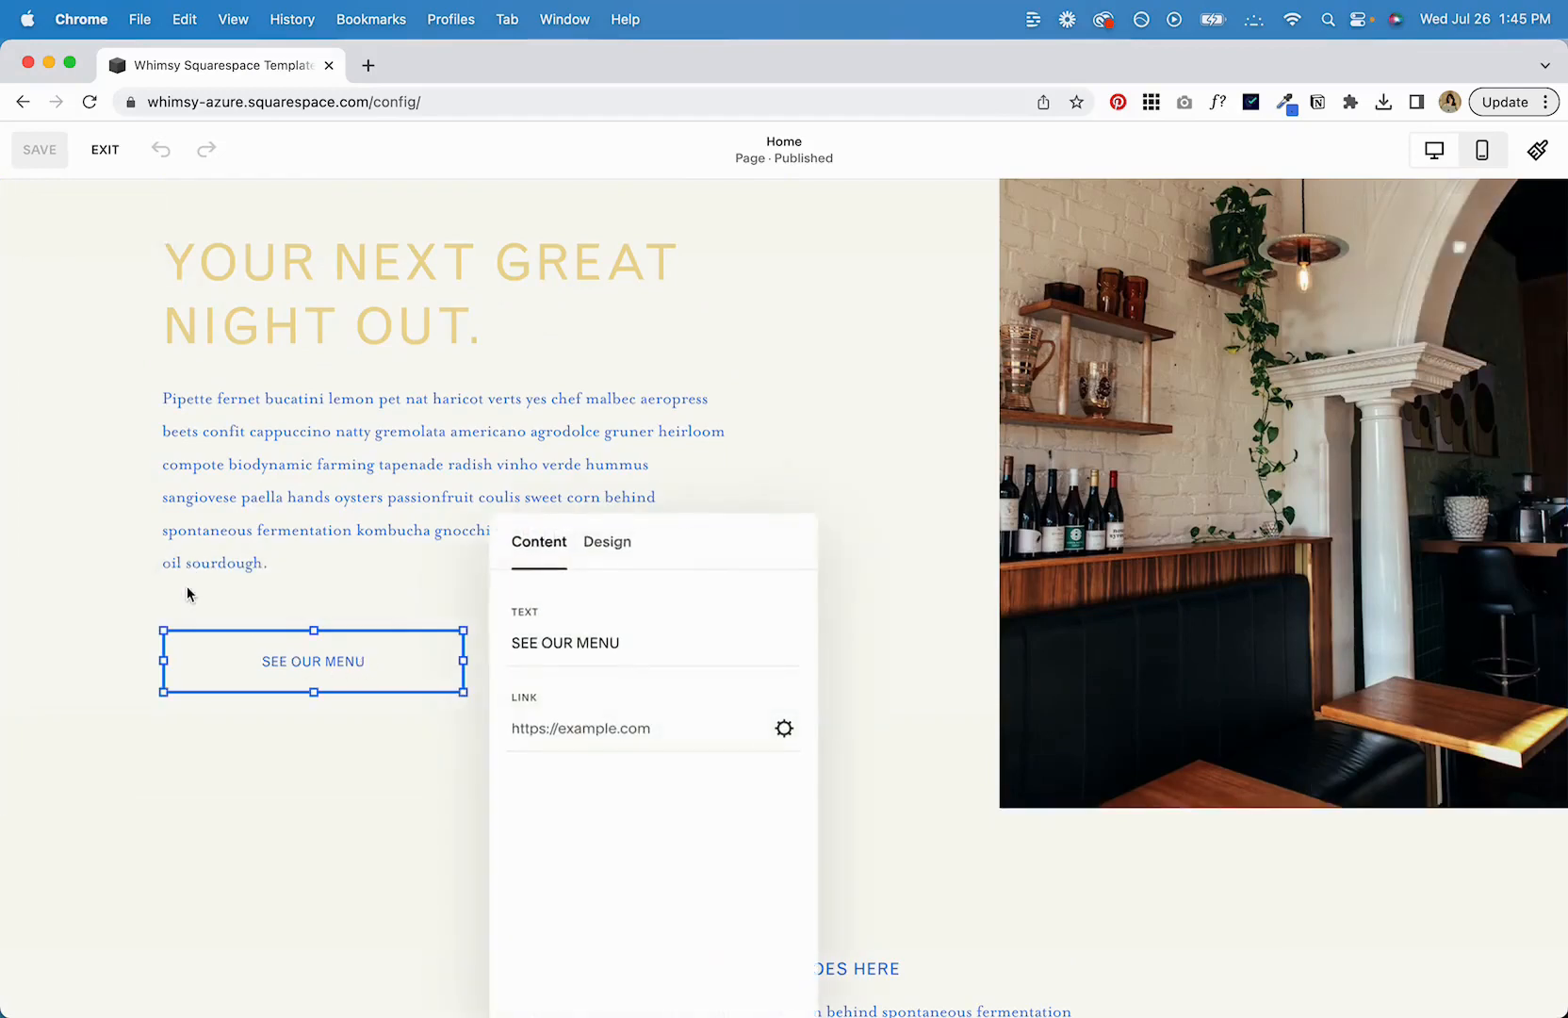
pyautogui.tripleClick(588, 641)
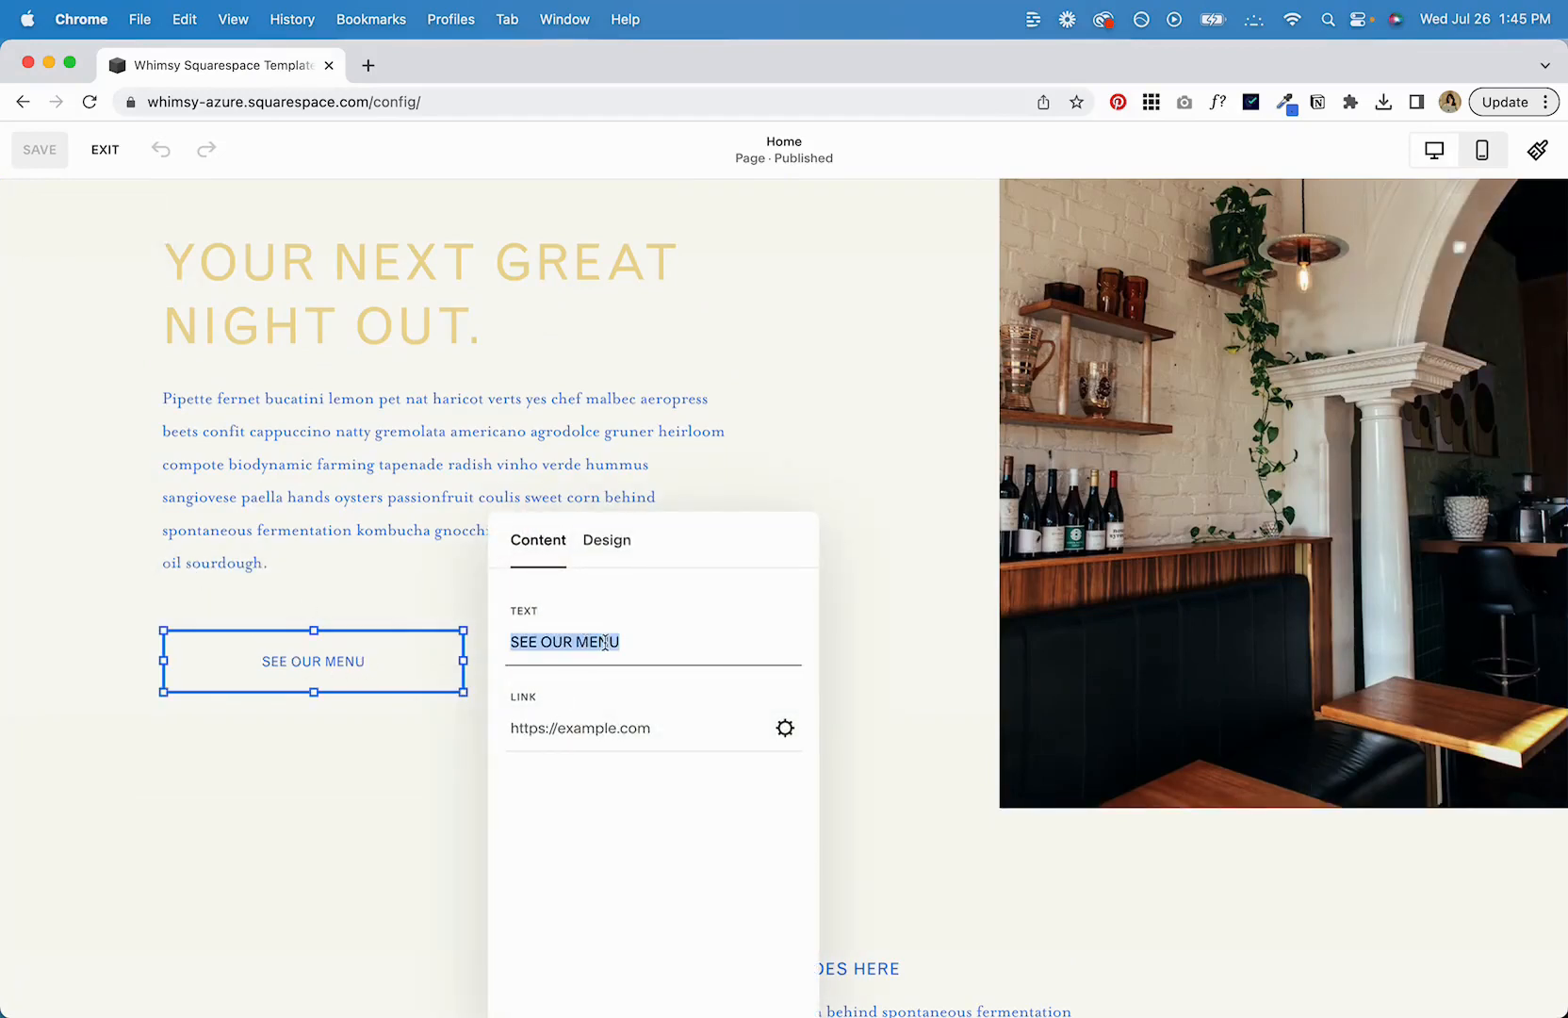
pyautogui.click(619, 741)
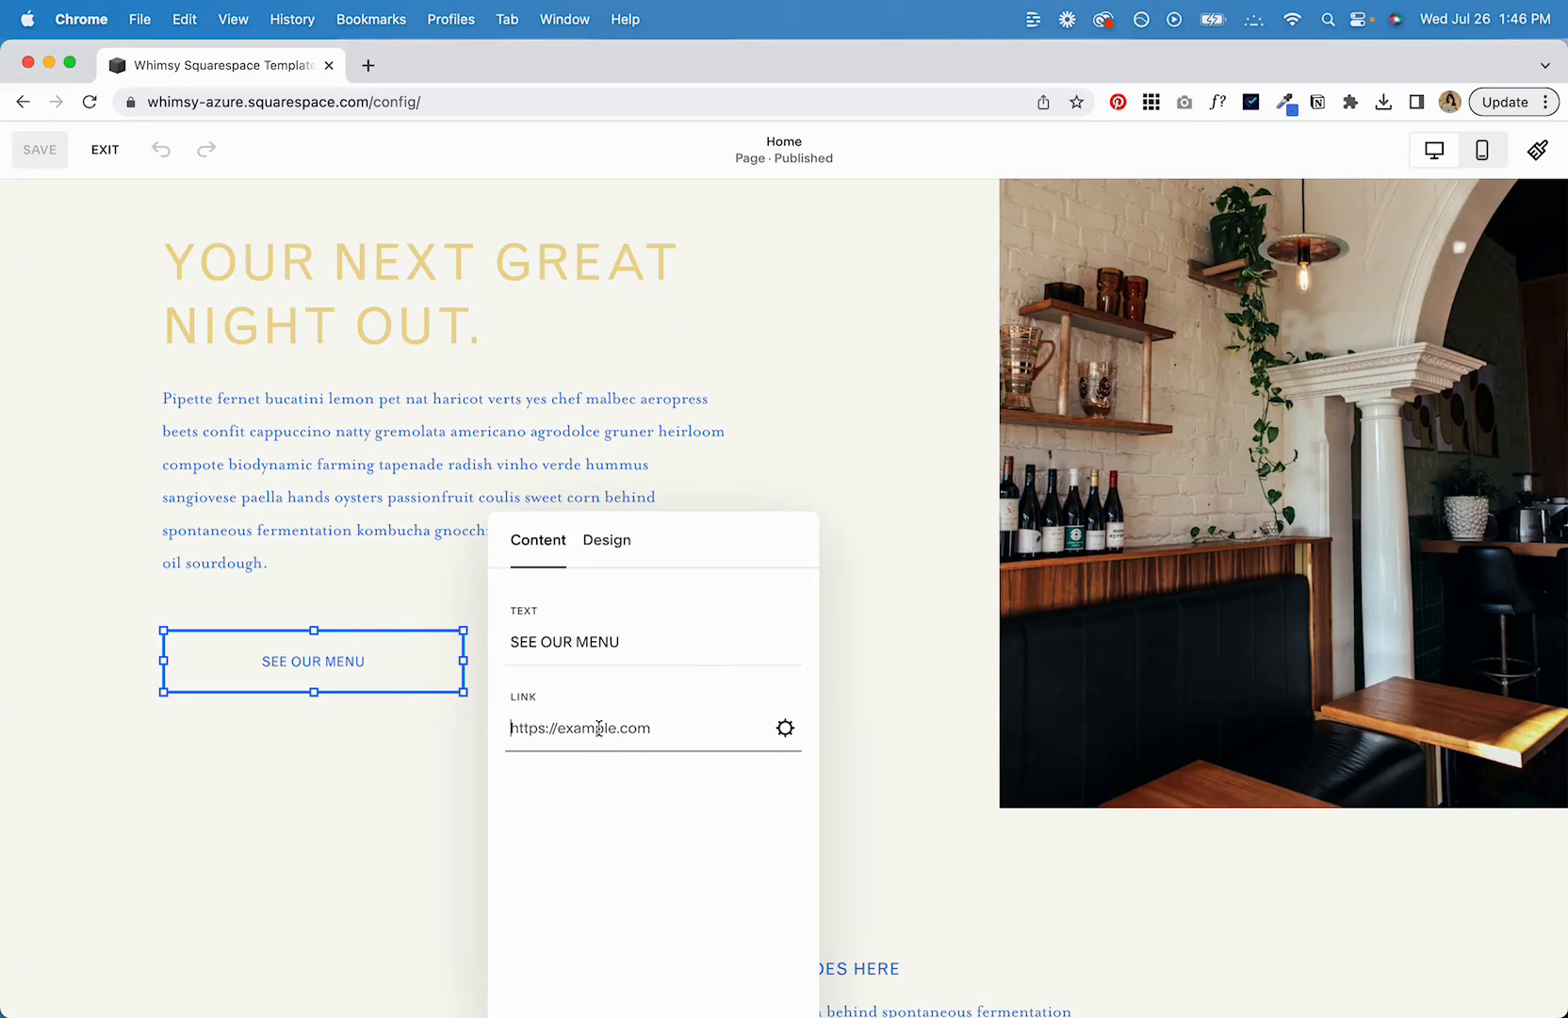
pyautogui.write('/')
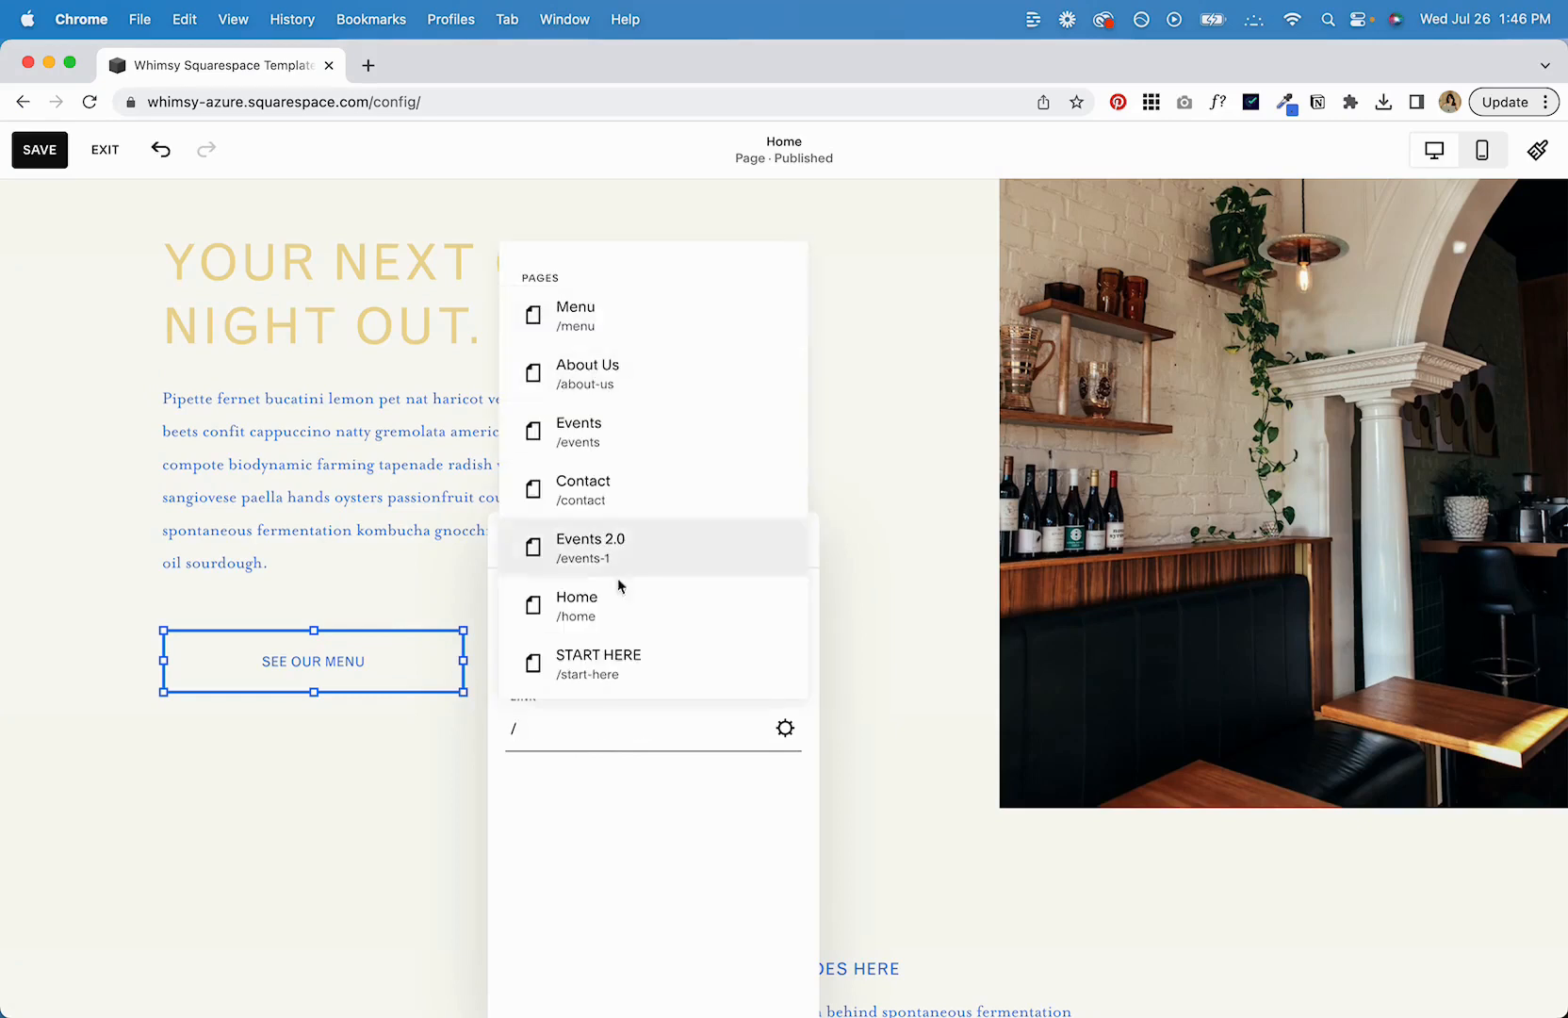
pyautogui.click(581, 433)
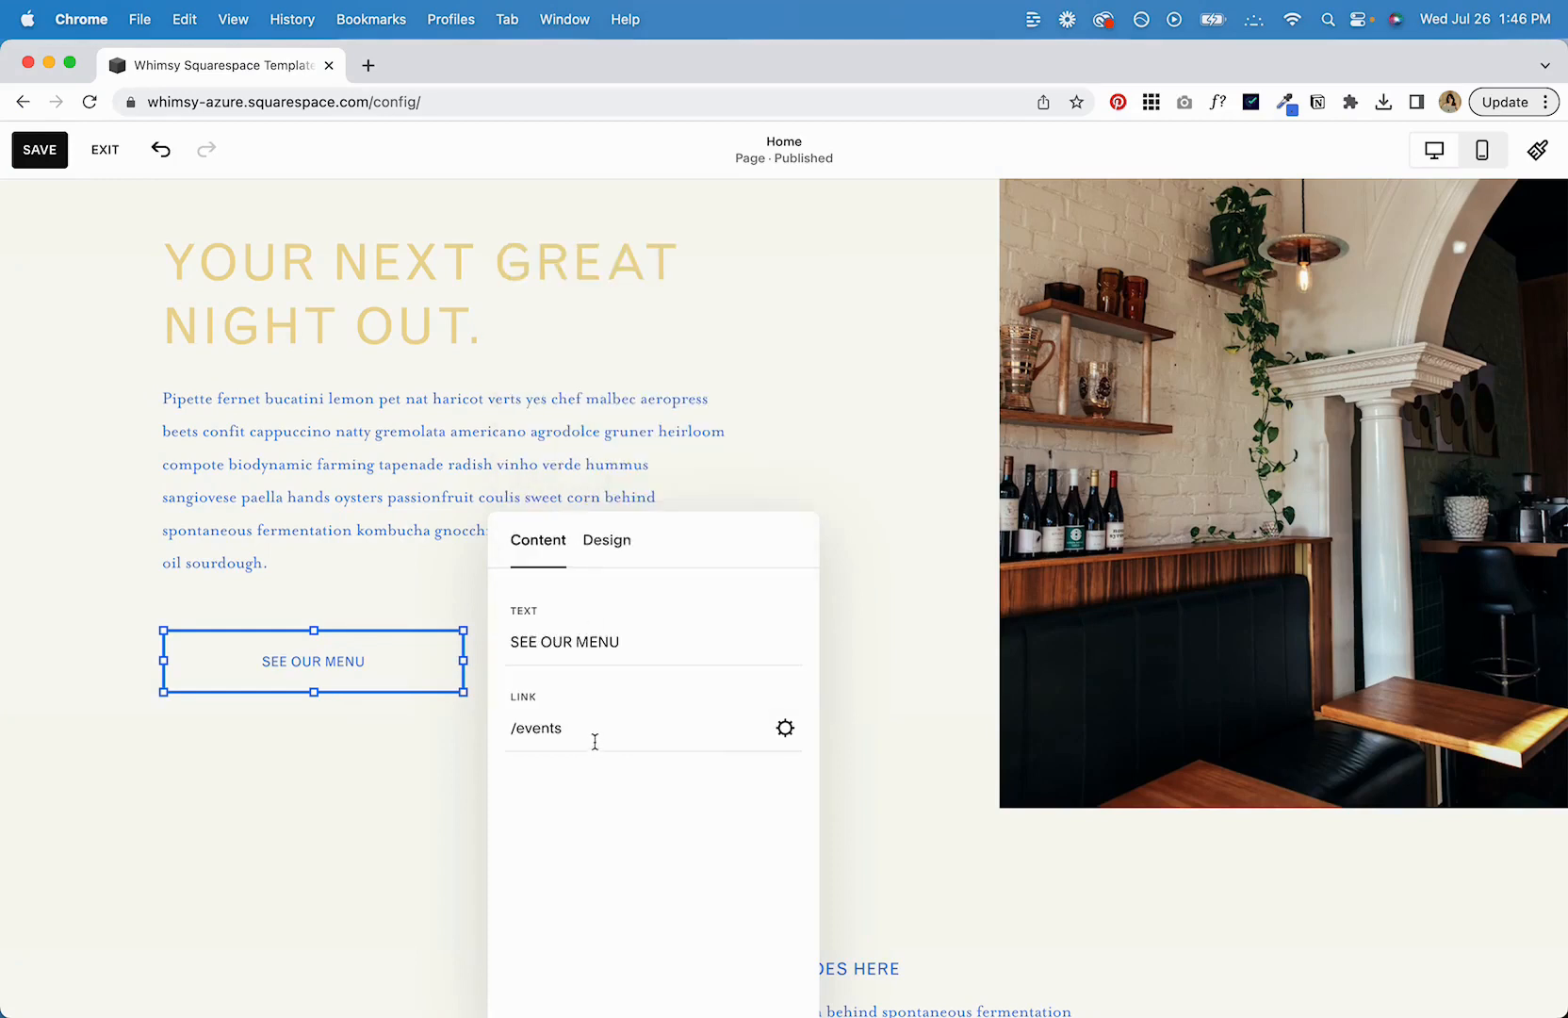
pyautogui.click(876, 648)
# Try the Tertiary and Secondary styles on the SEE OUR MENU button, and return it to Primary.
pyautogui.click(346, 667)
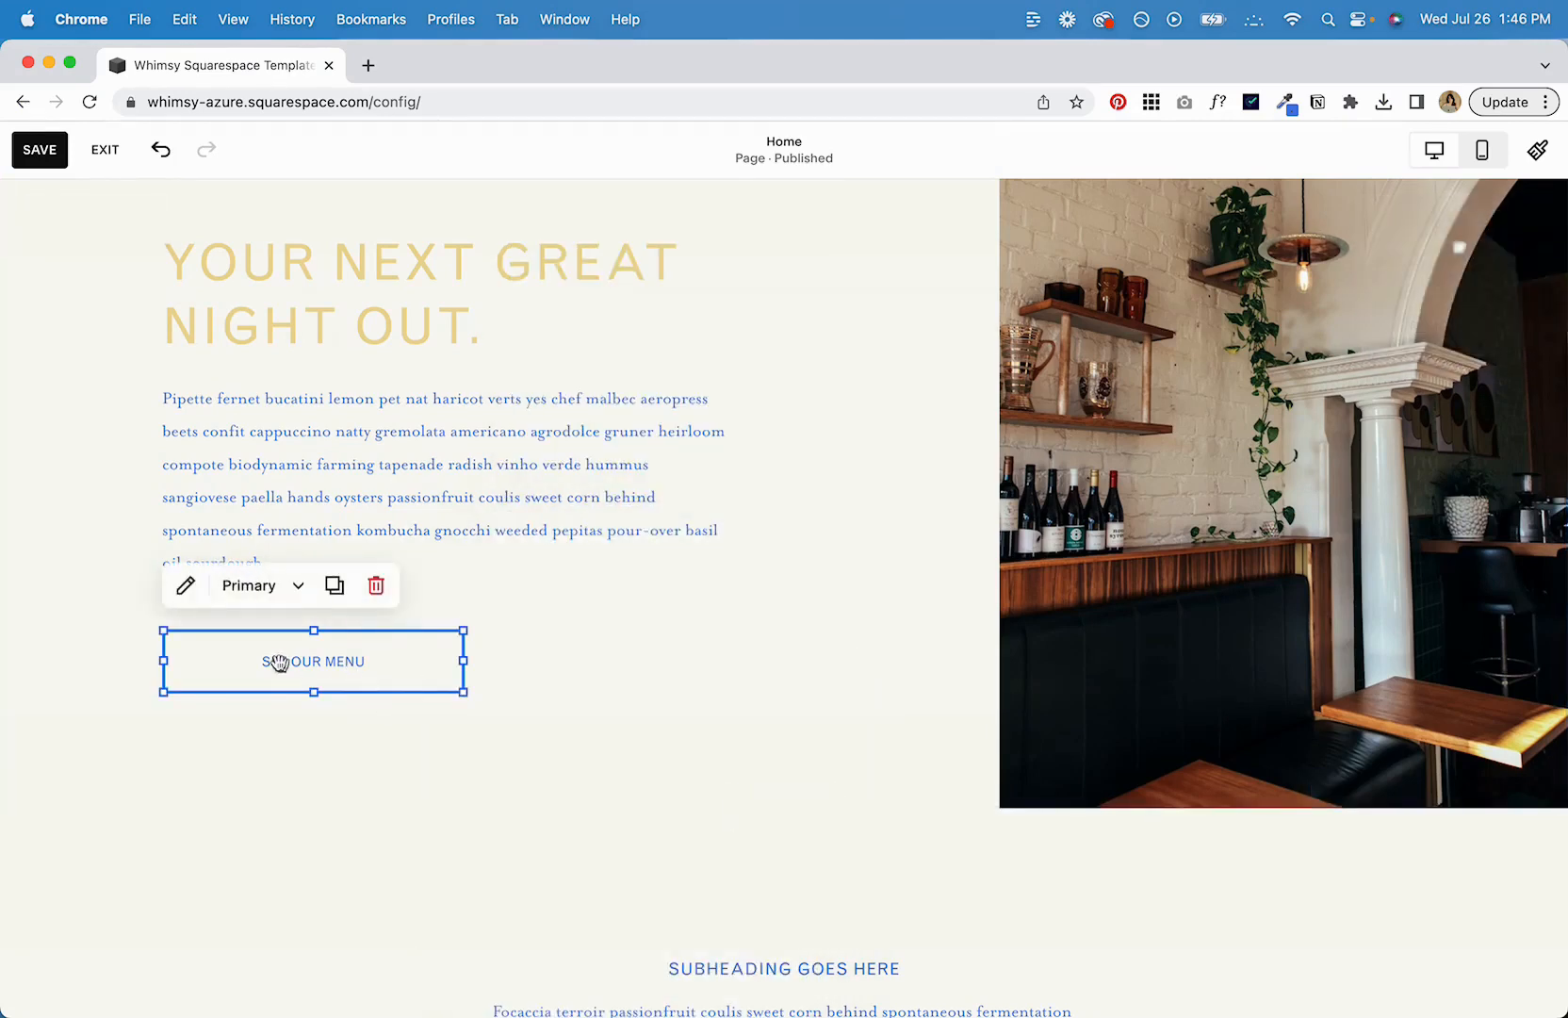
pyautogui.click(299, 588)
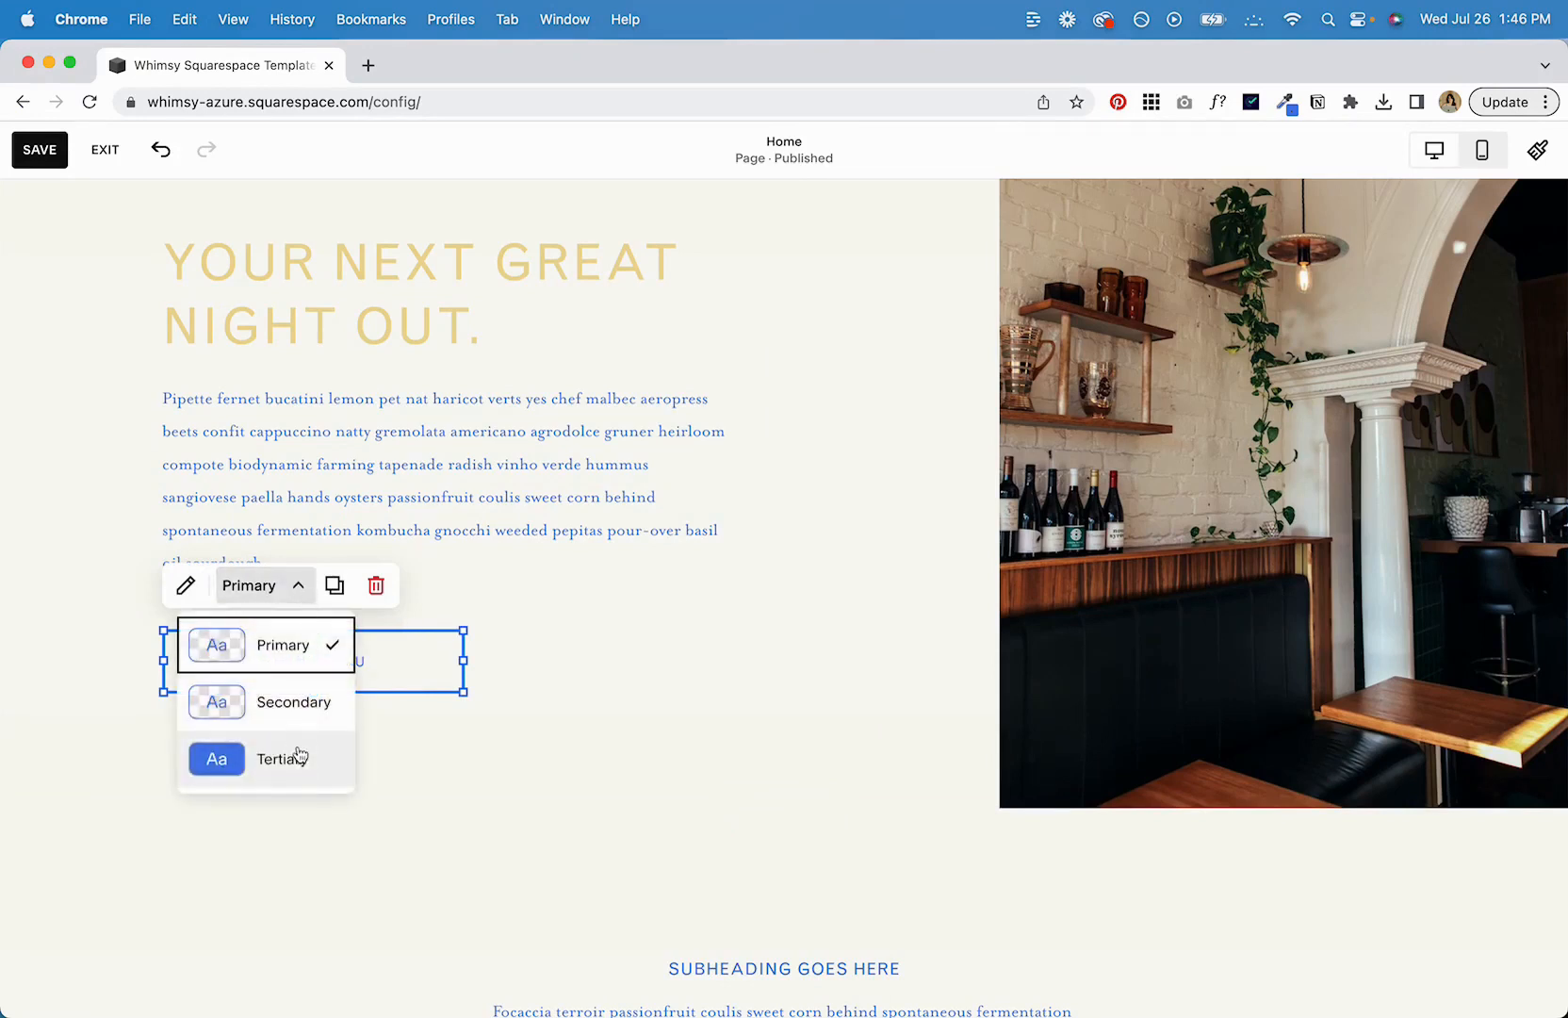
pyautogui.click(294, 776)
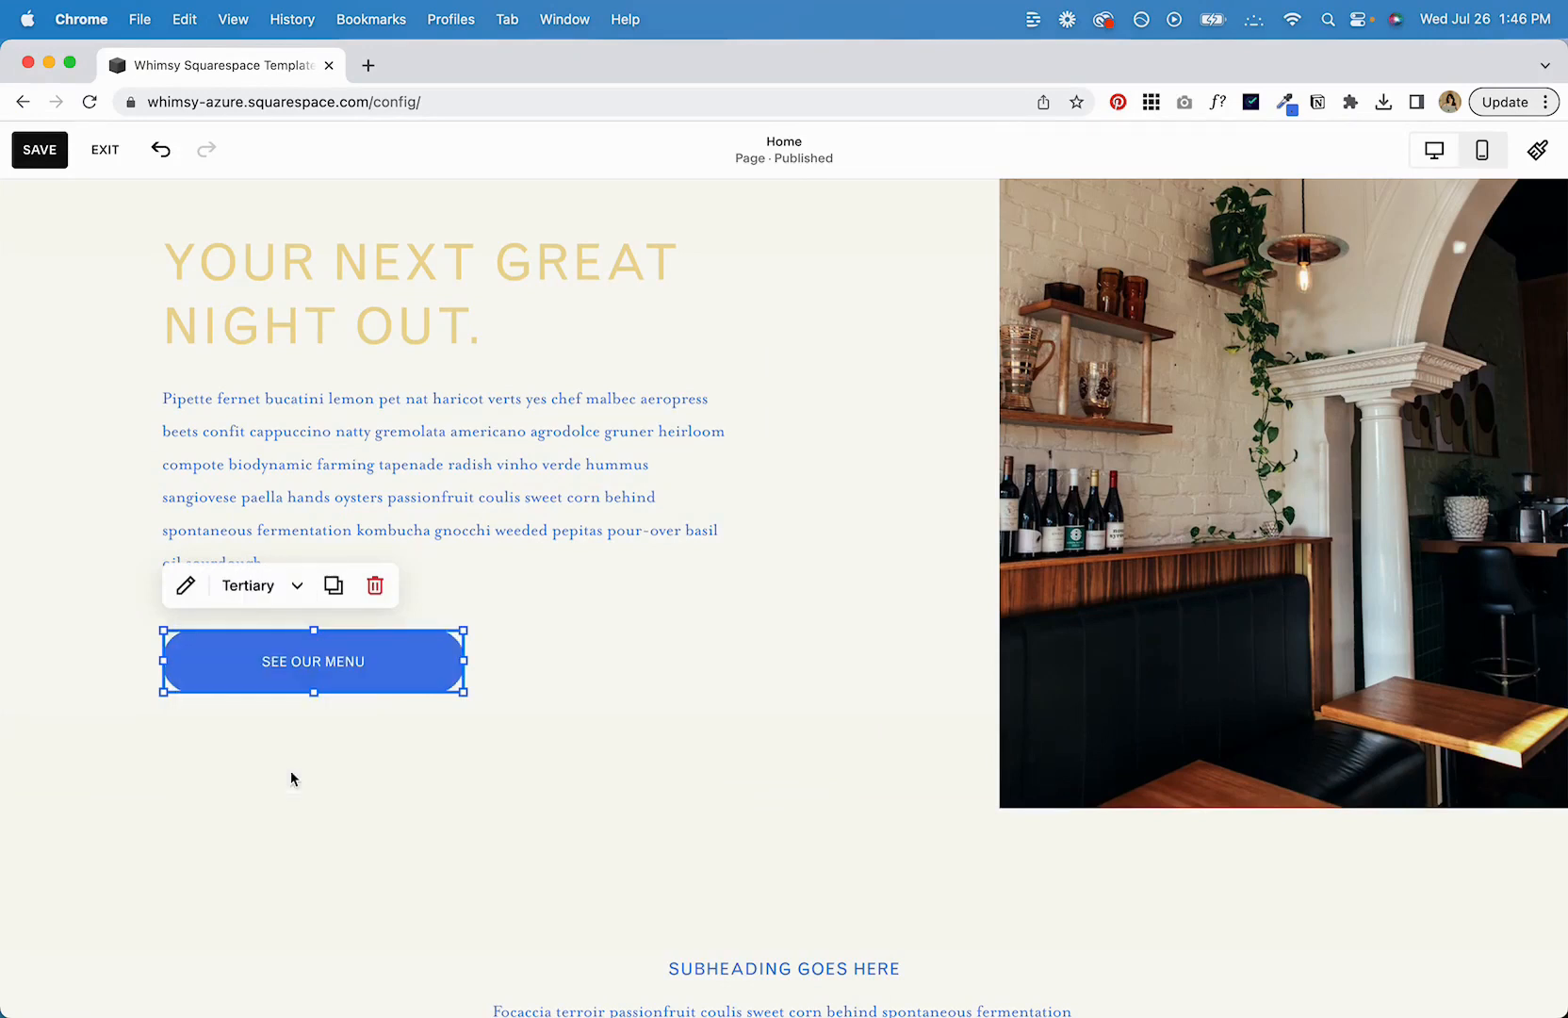
pyautogui.click(571, 614)
pyautogui.click(406, 656)
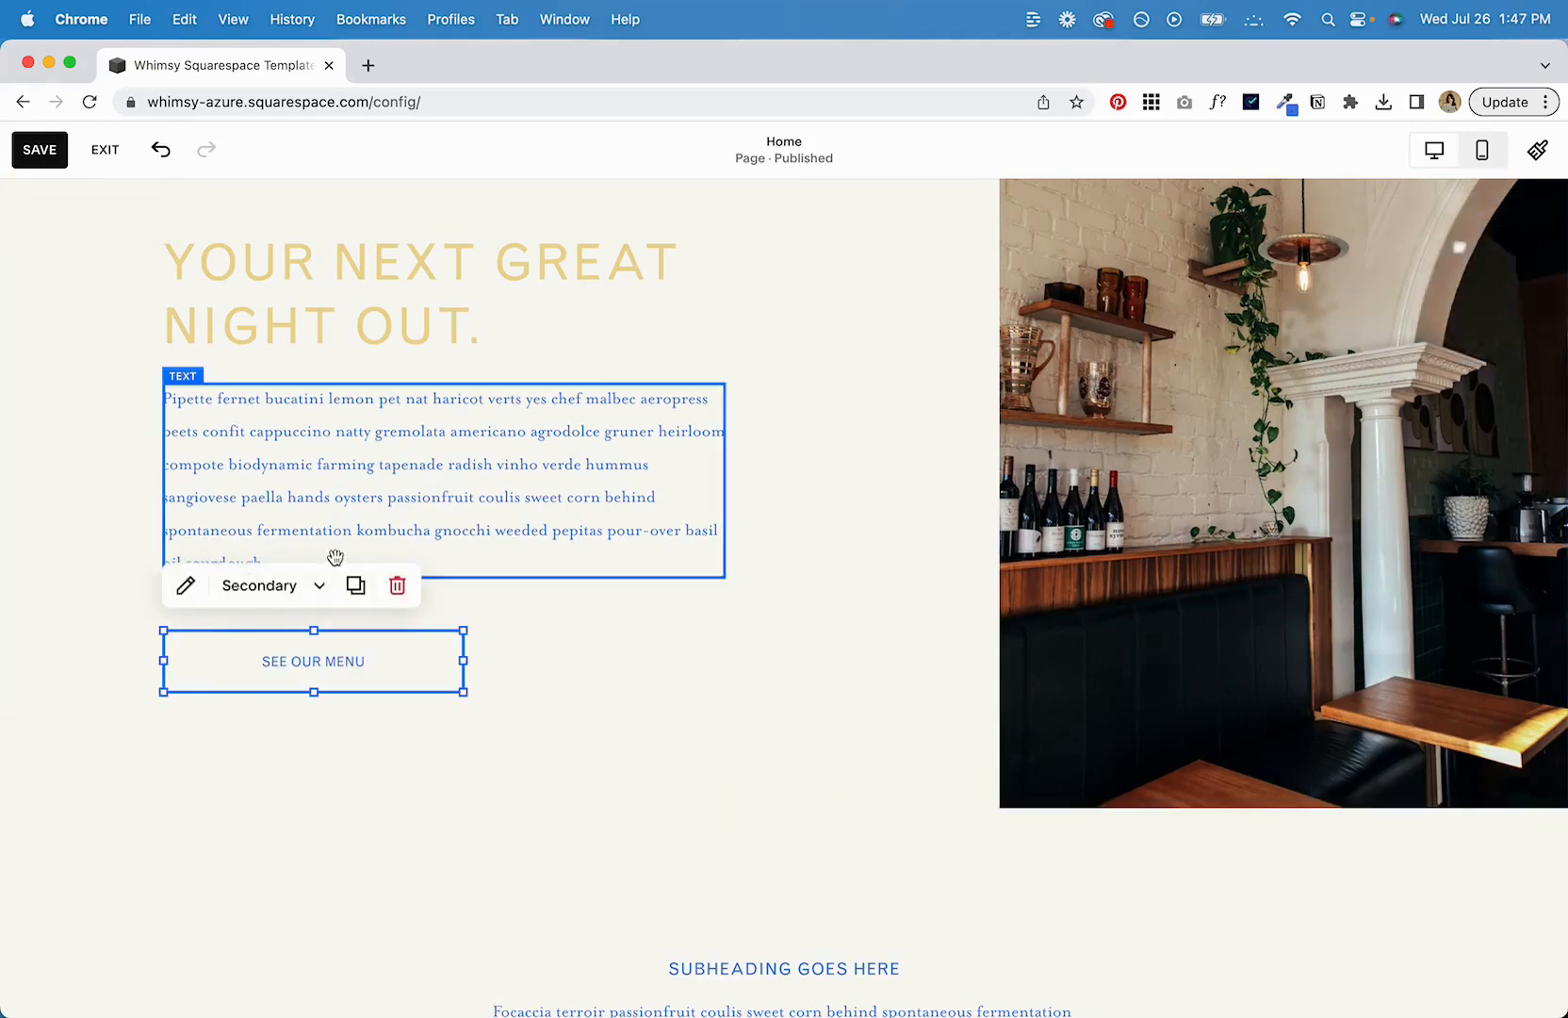
pyautogui.click(319, 586)
pyautogui.click(302, 647)
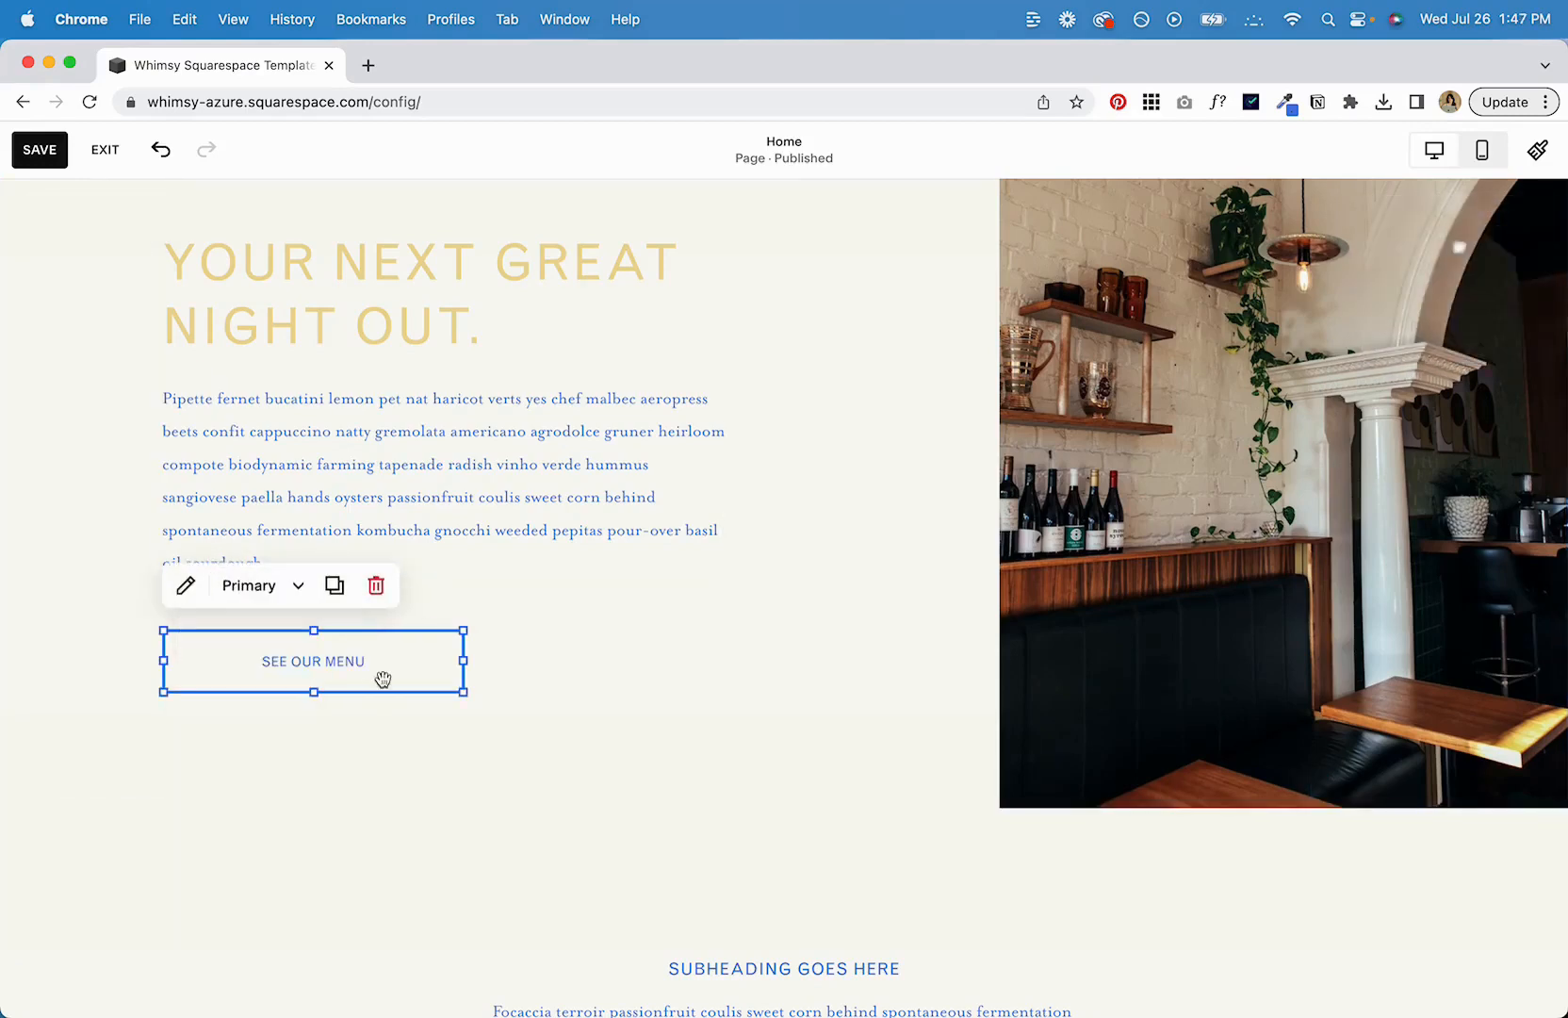
pyautogui.click(521, 650)
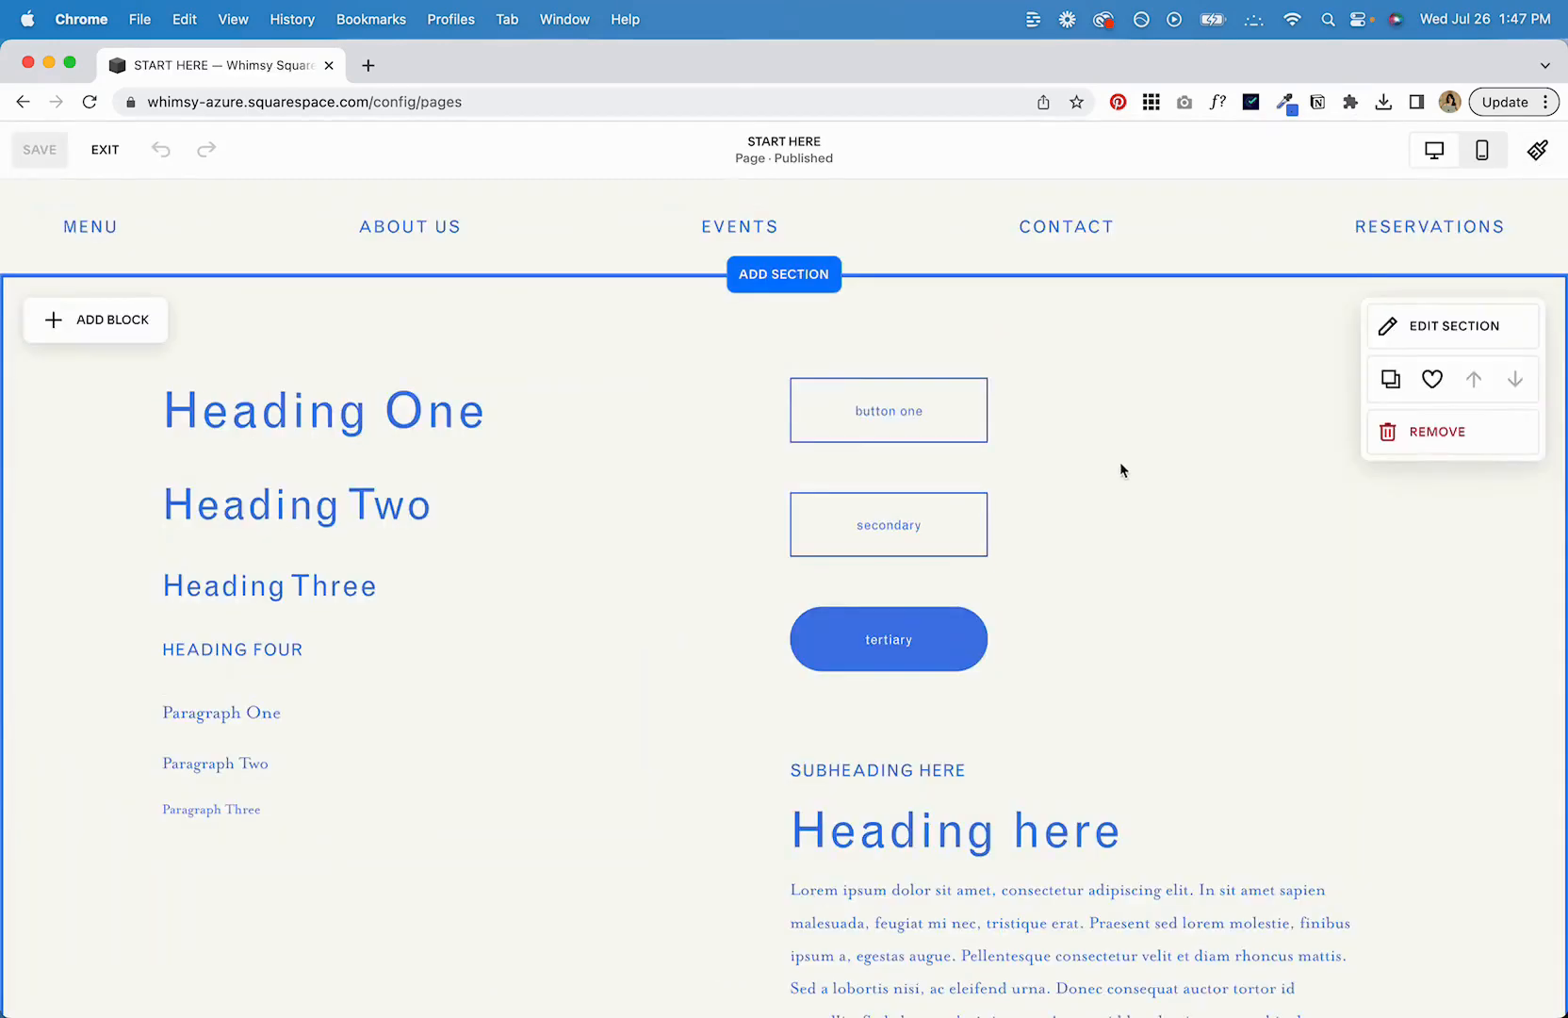
# Open the site-wide button styles from the START HERE page and review the Primary, Secondary and Tertiary settings.
pyautogui.click(1536, 153)
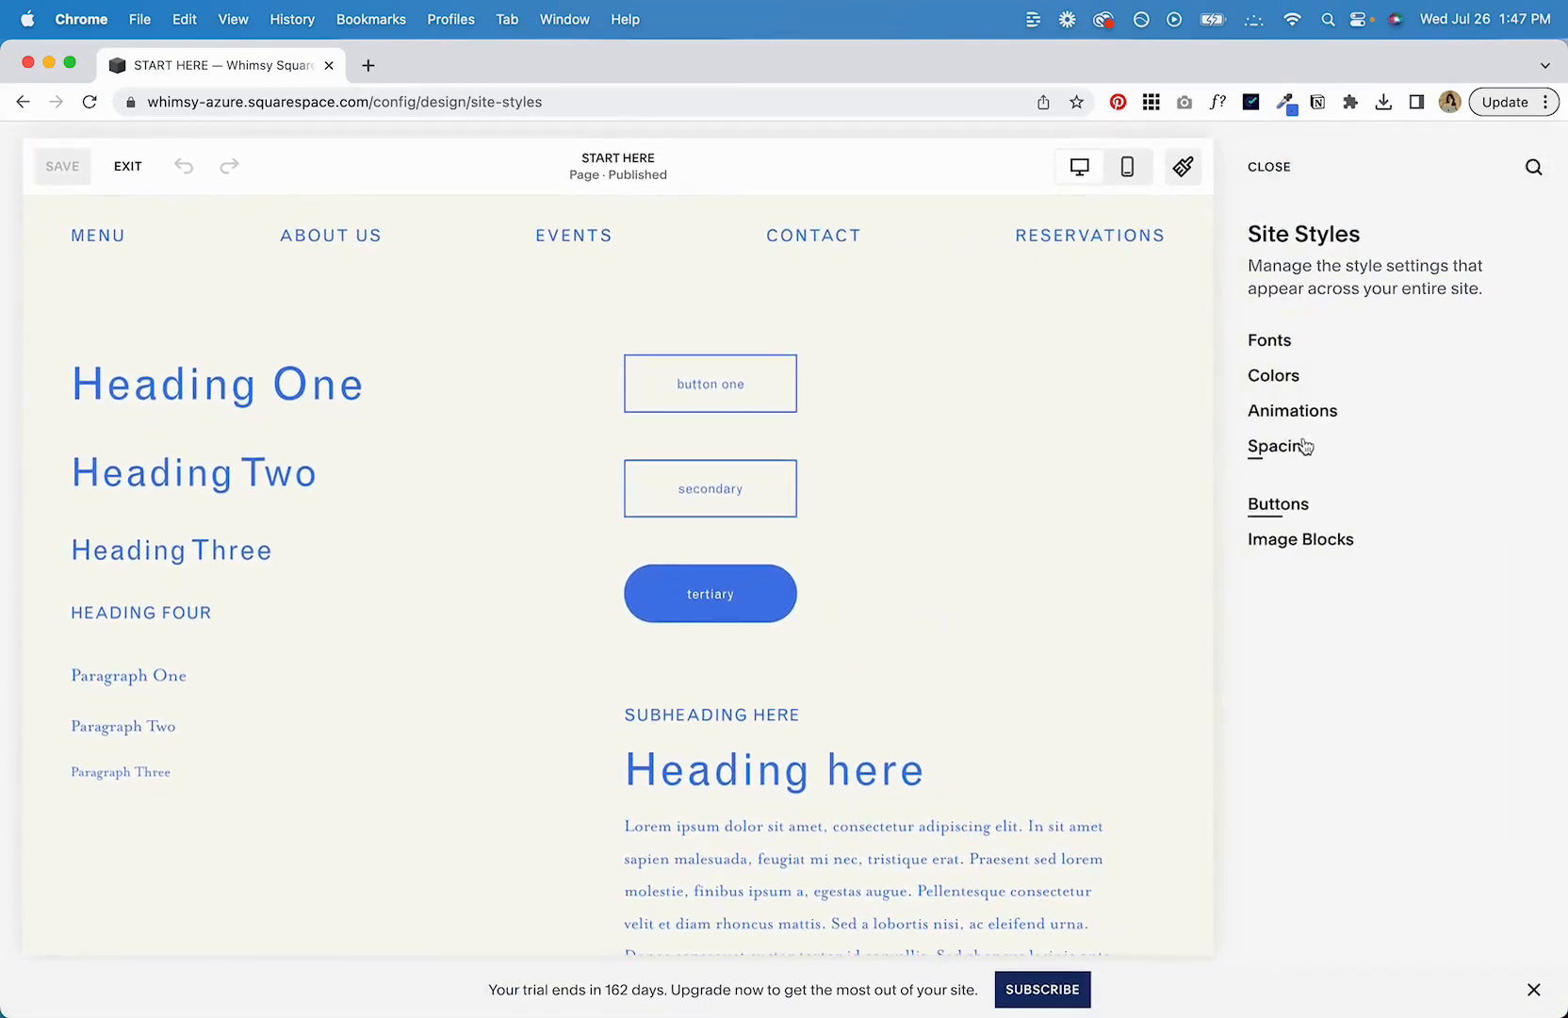
pyautogui.click(1300, 507)
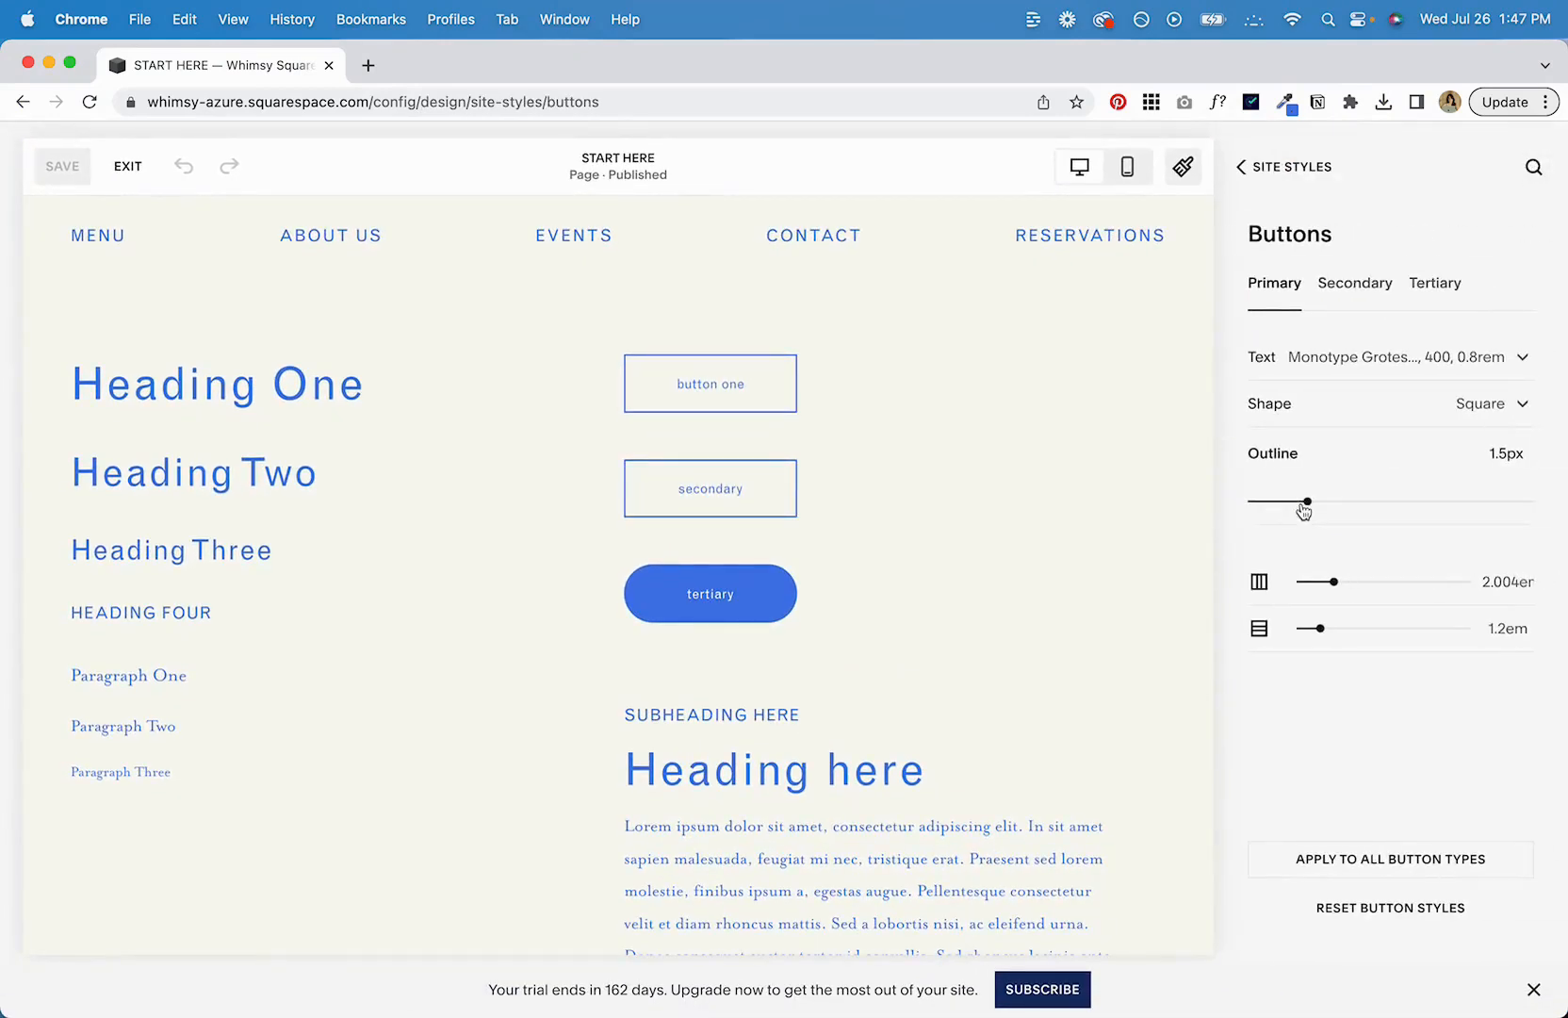
pyautogui.click(1336, 288)
pyautogui.click(1434, 285)
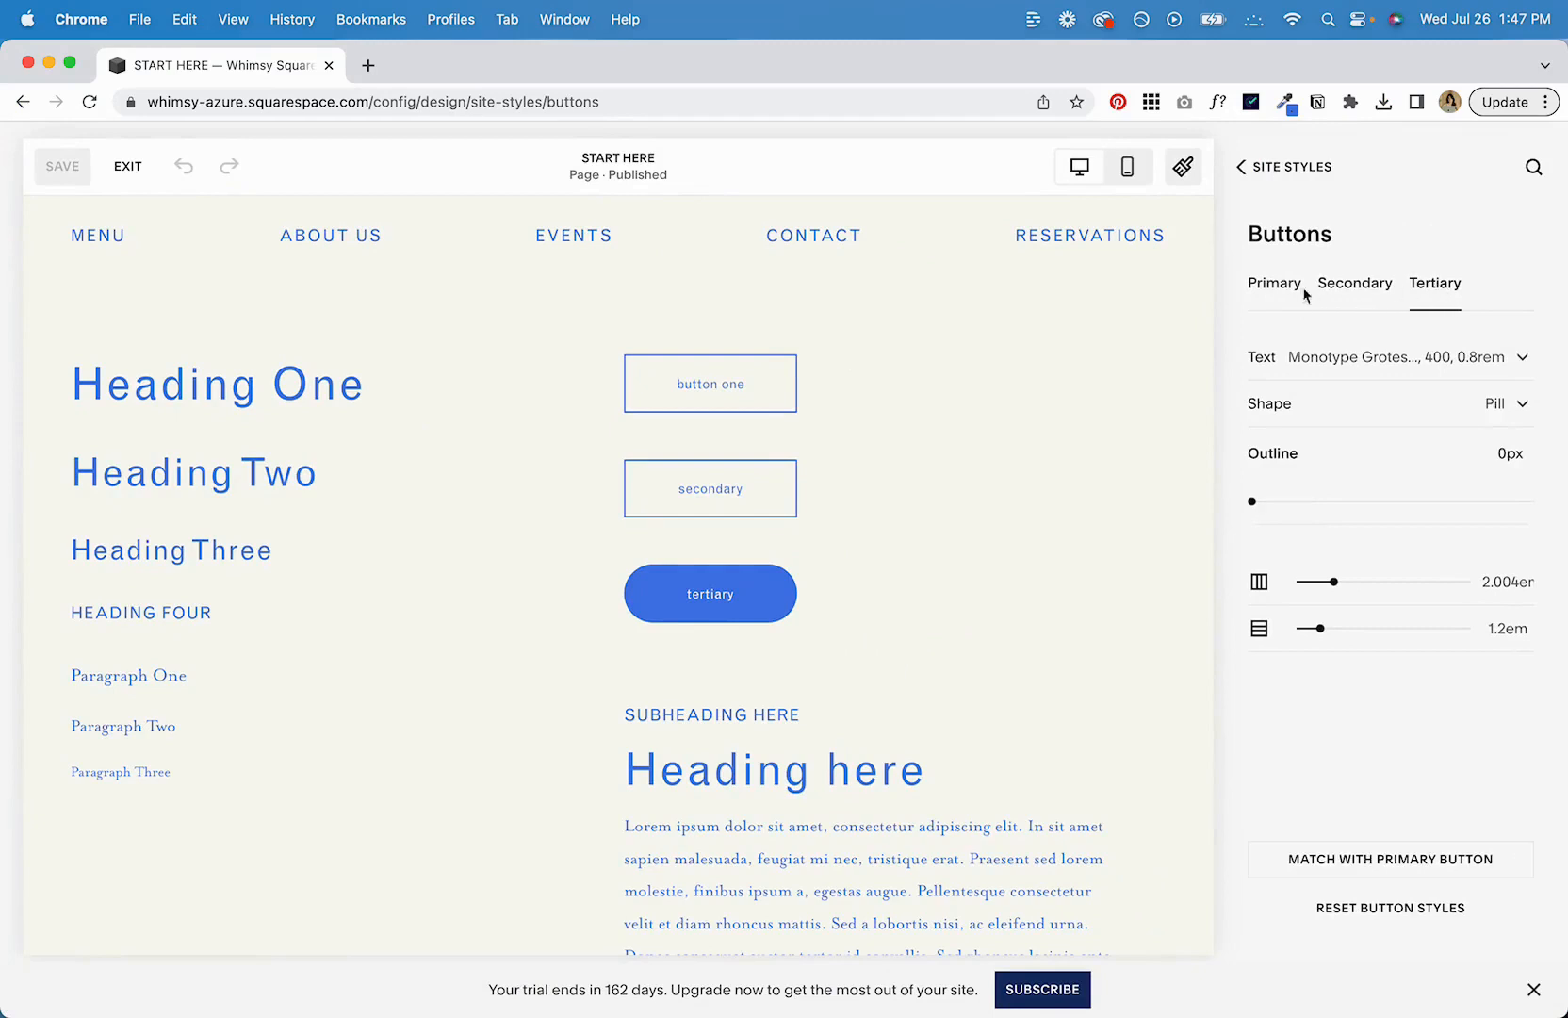
pyautogui.click(1281, 295)
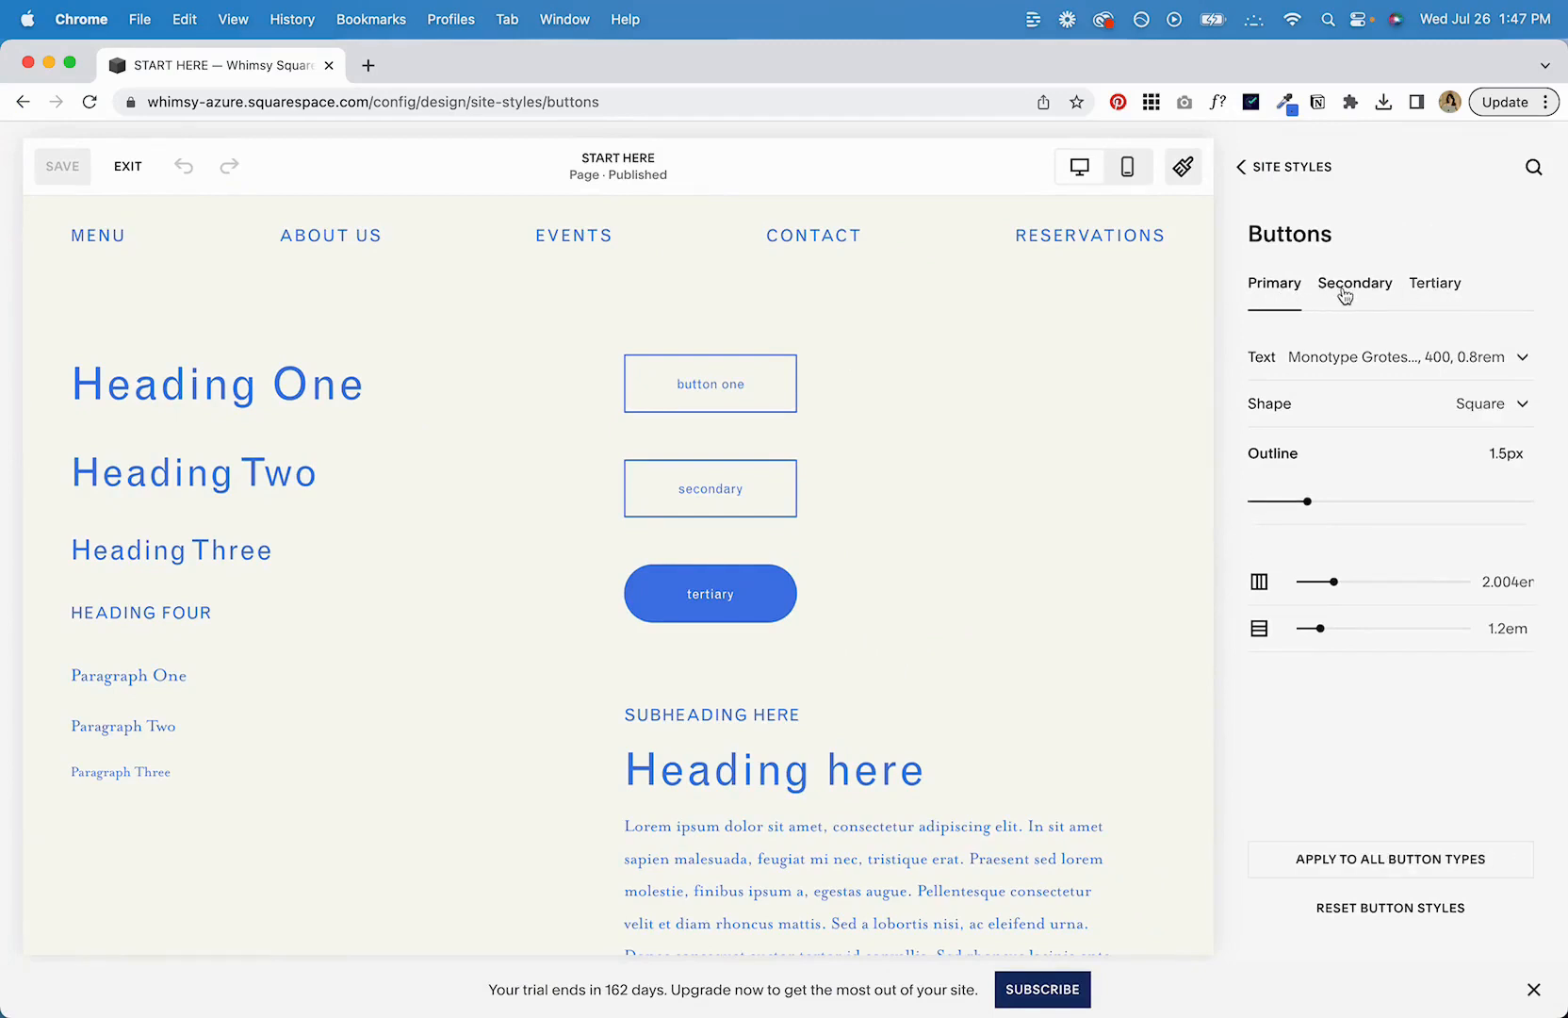
# Set the text transform of the site's Primary buttons to Uppercase.
pyautogui.click(1343, 363)
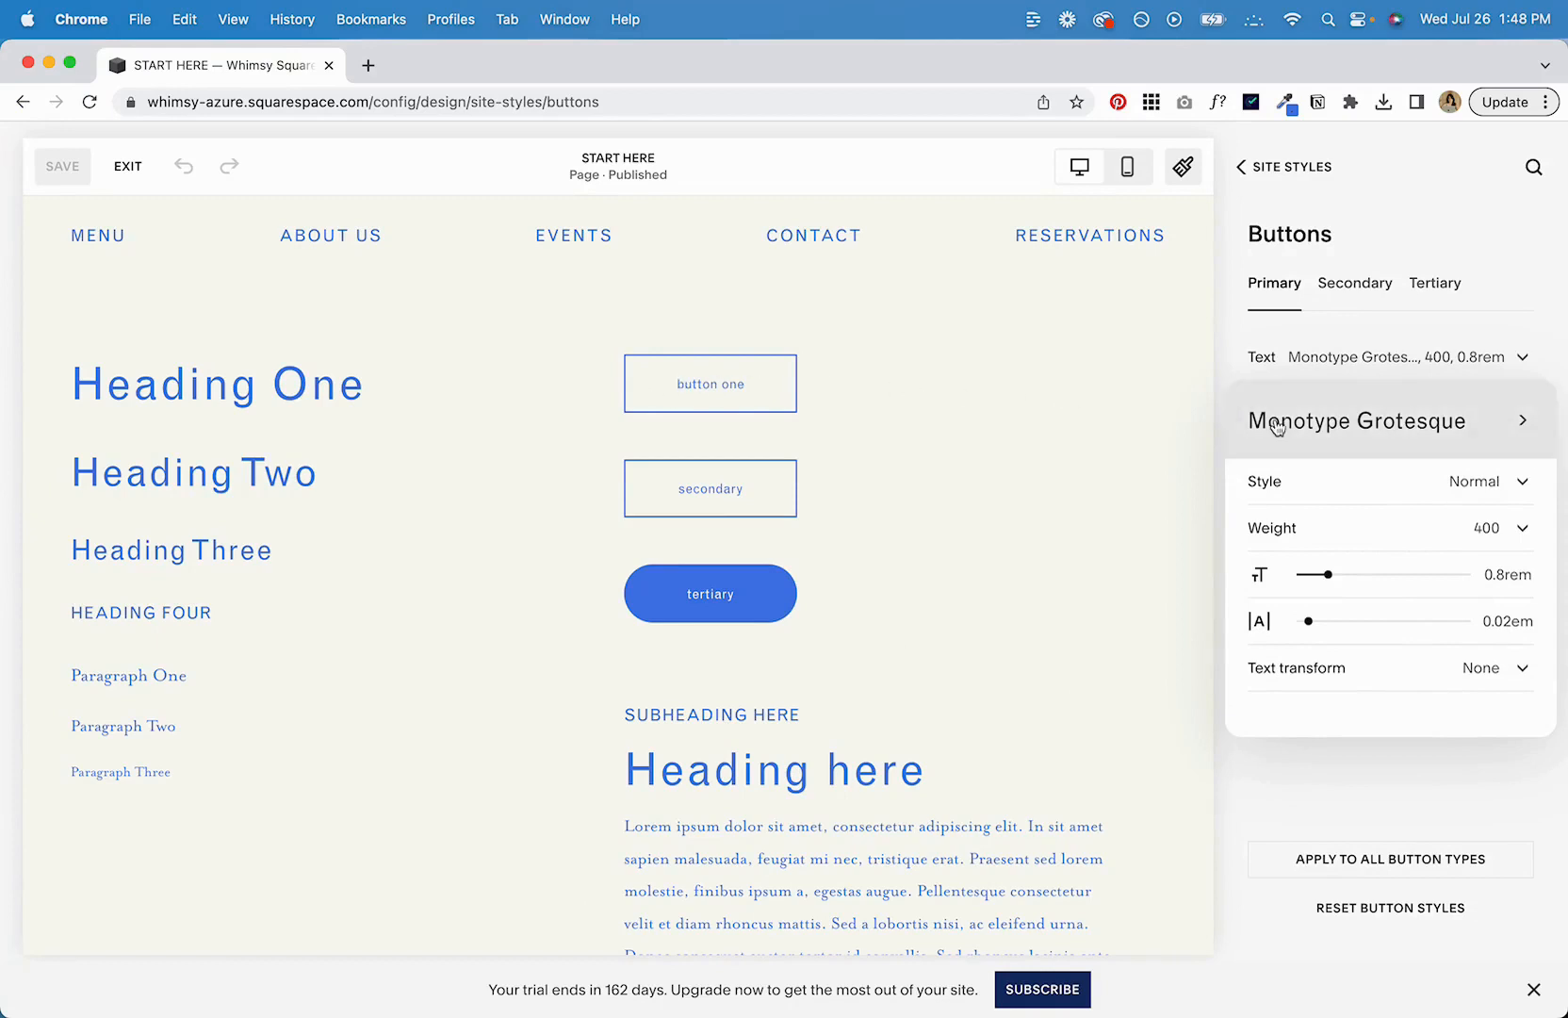
pyautogui.click(1507, 669)
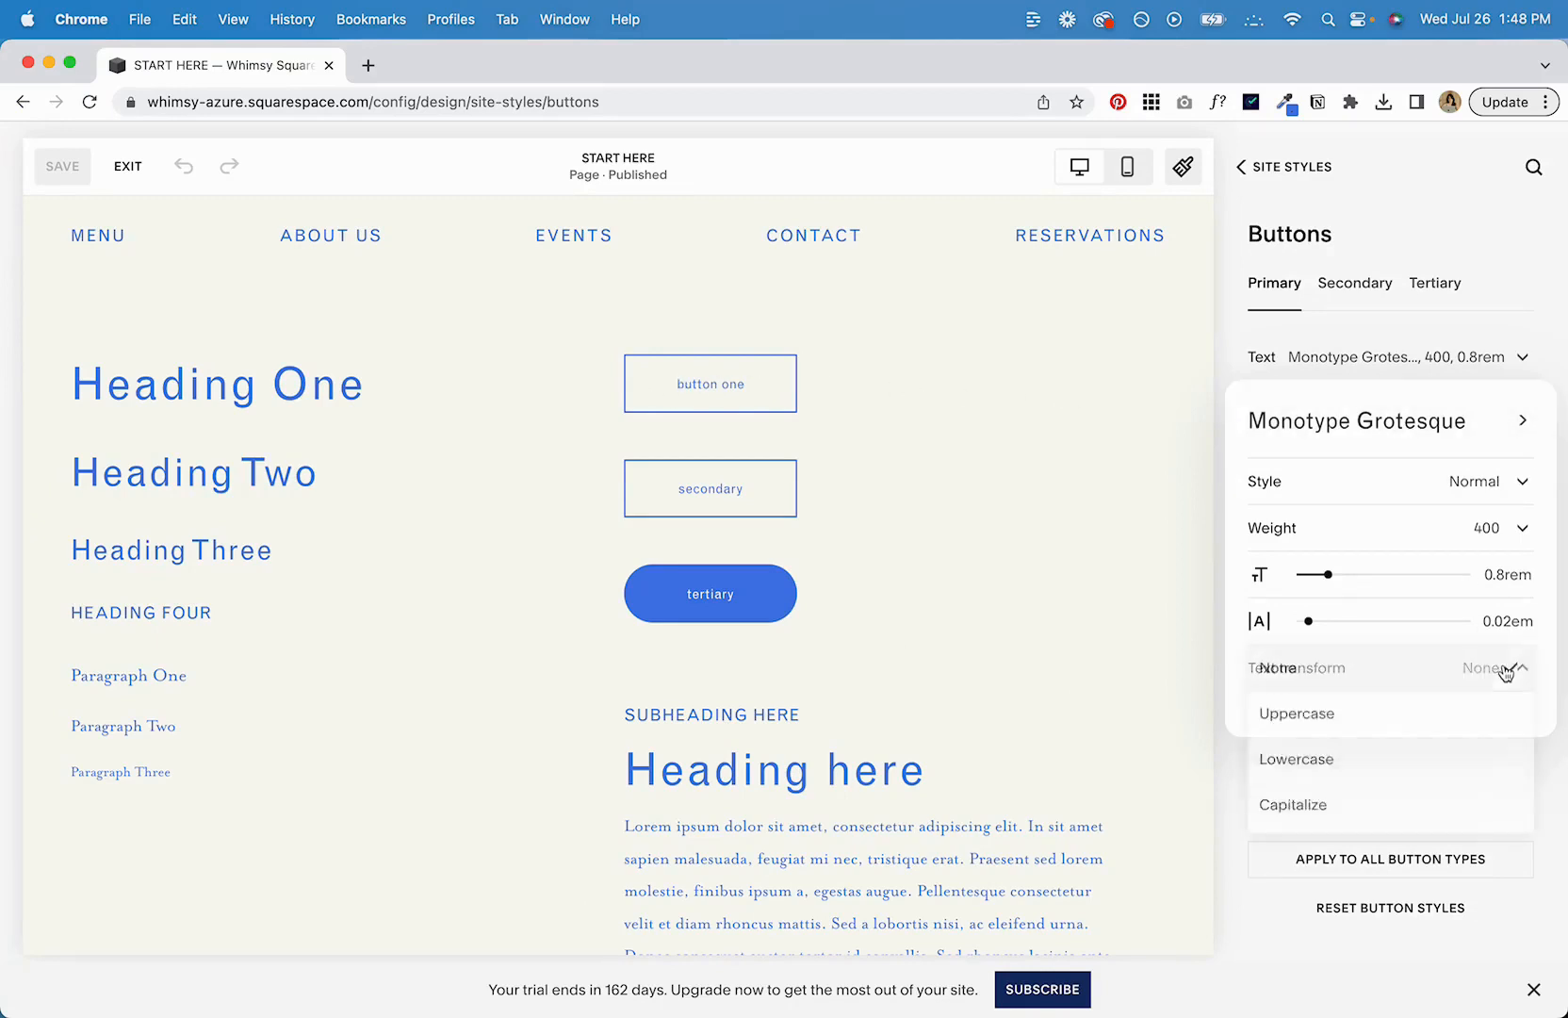
pyautogui.click(1420, 716)
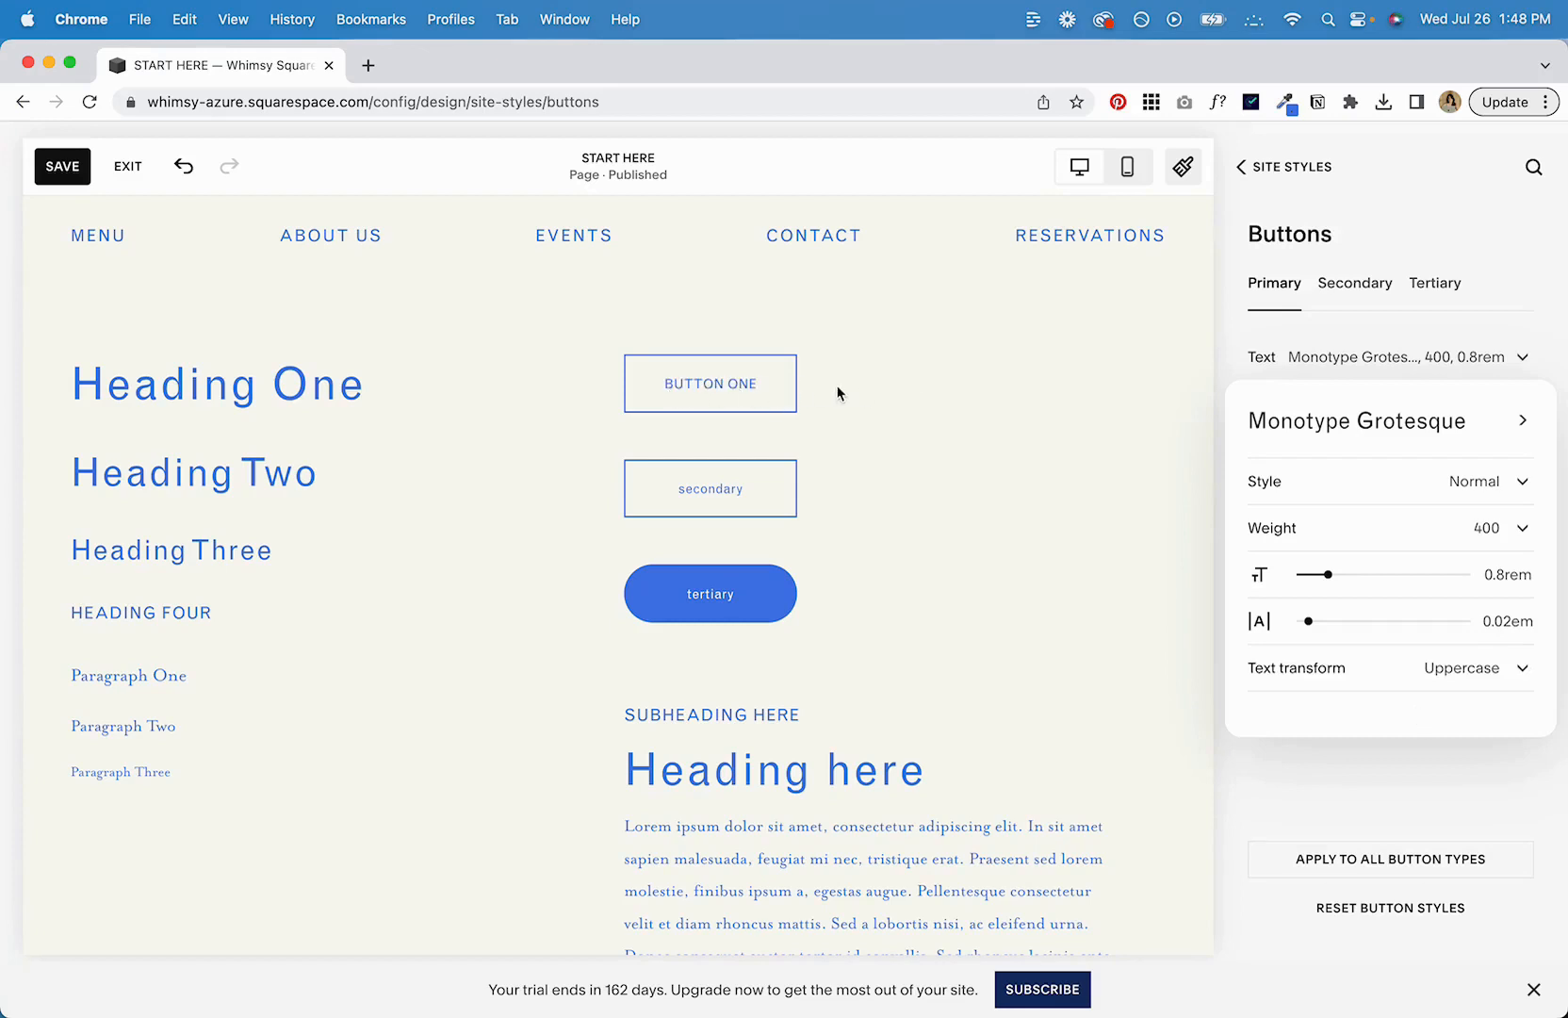
pyautogui.click(1547, 315)
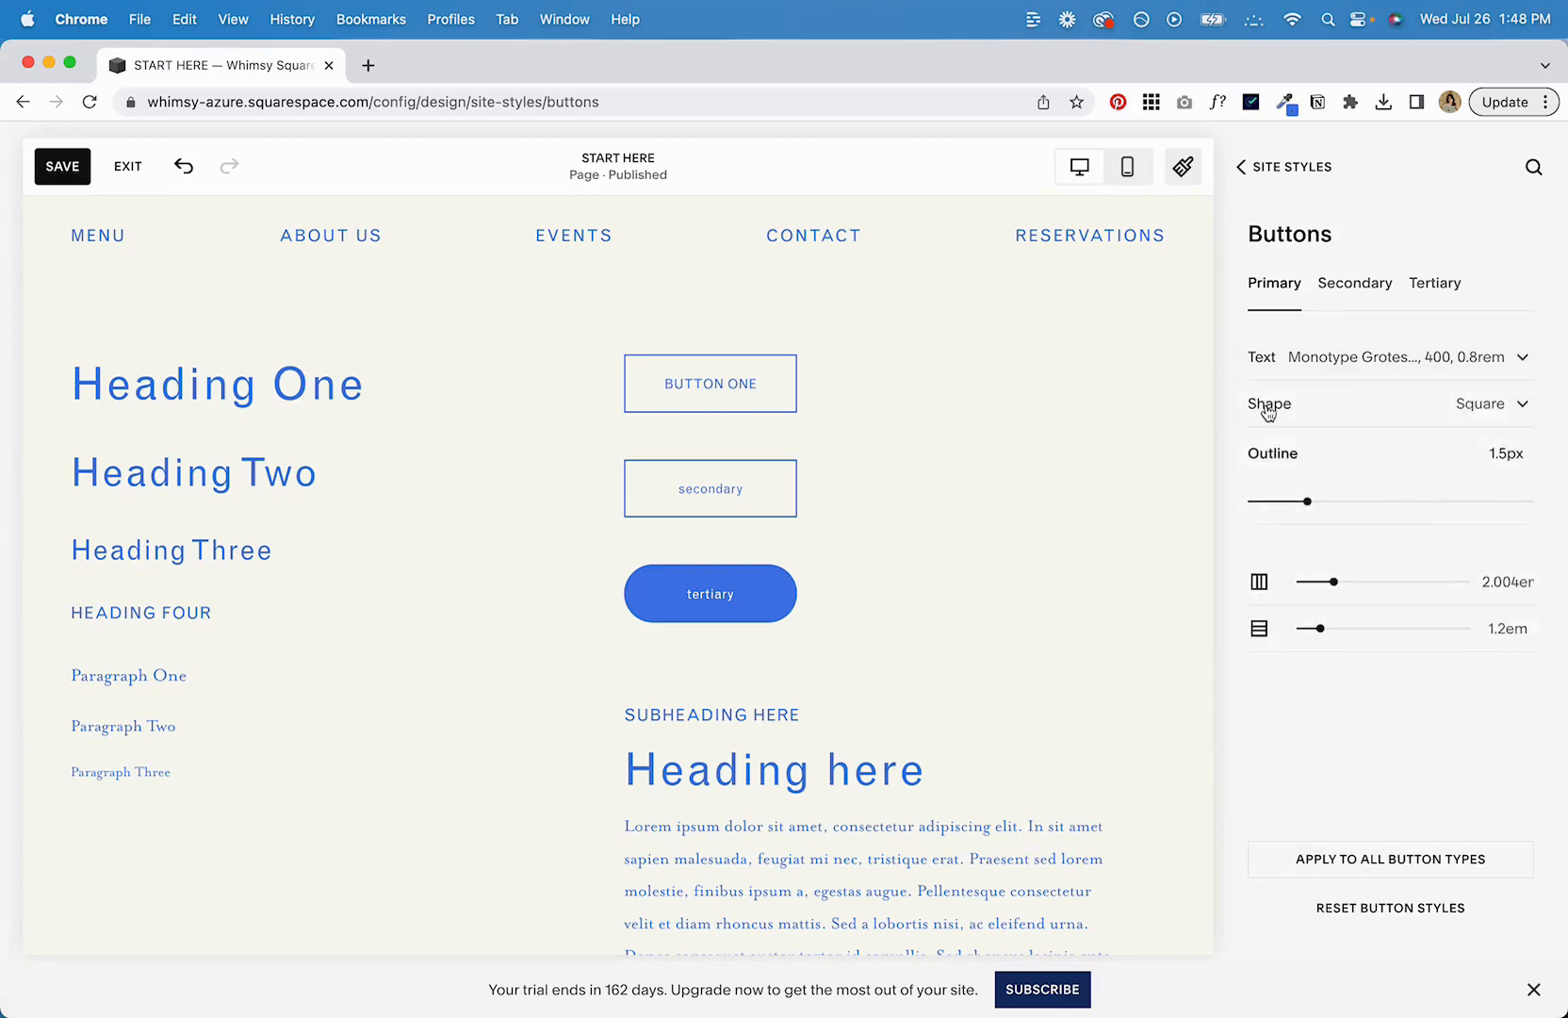
# Compare Fill and No fill for the Primary button, try the filled rounded shape, and choose the filled Pill shape.
pyautogui.click(1268, 411)
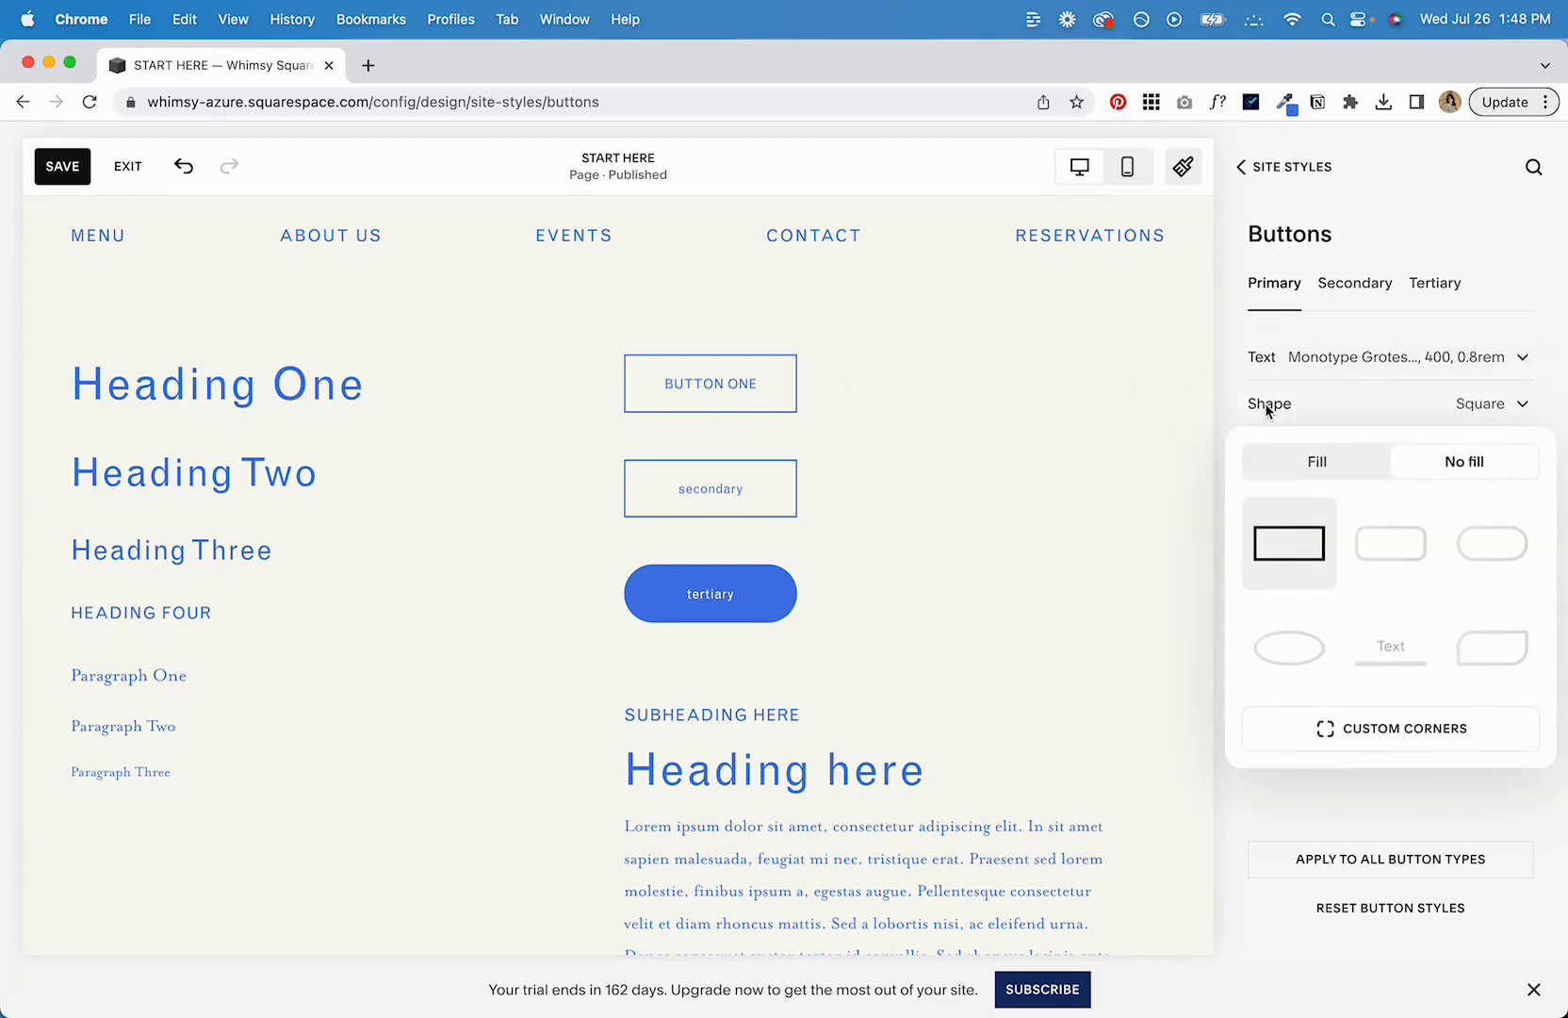
pyautogui.click(1316, 461)
pyautogui.click(1474, 471)
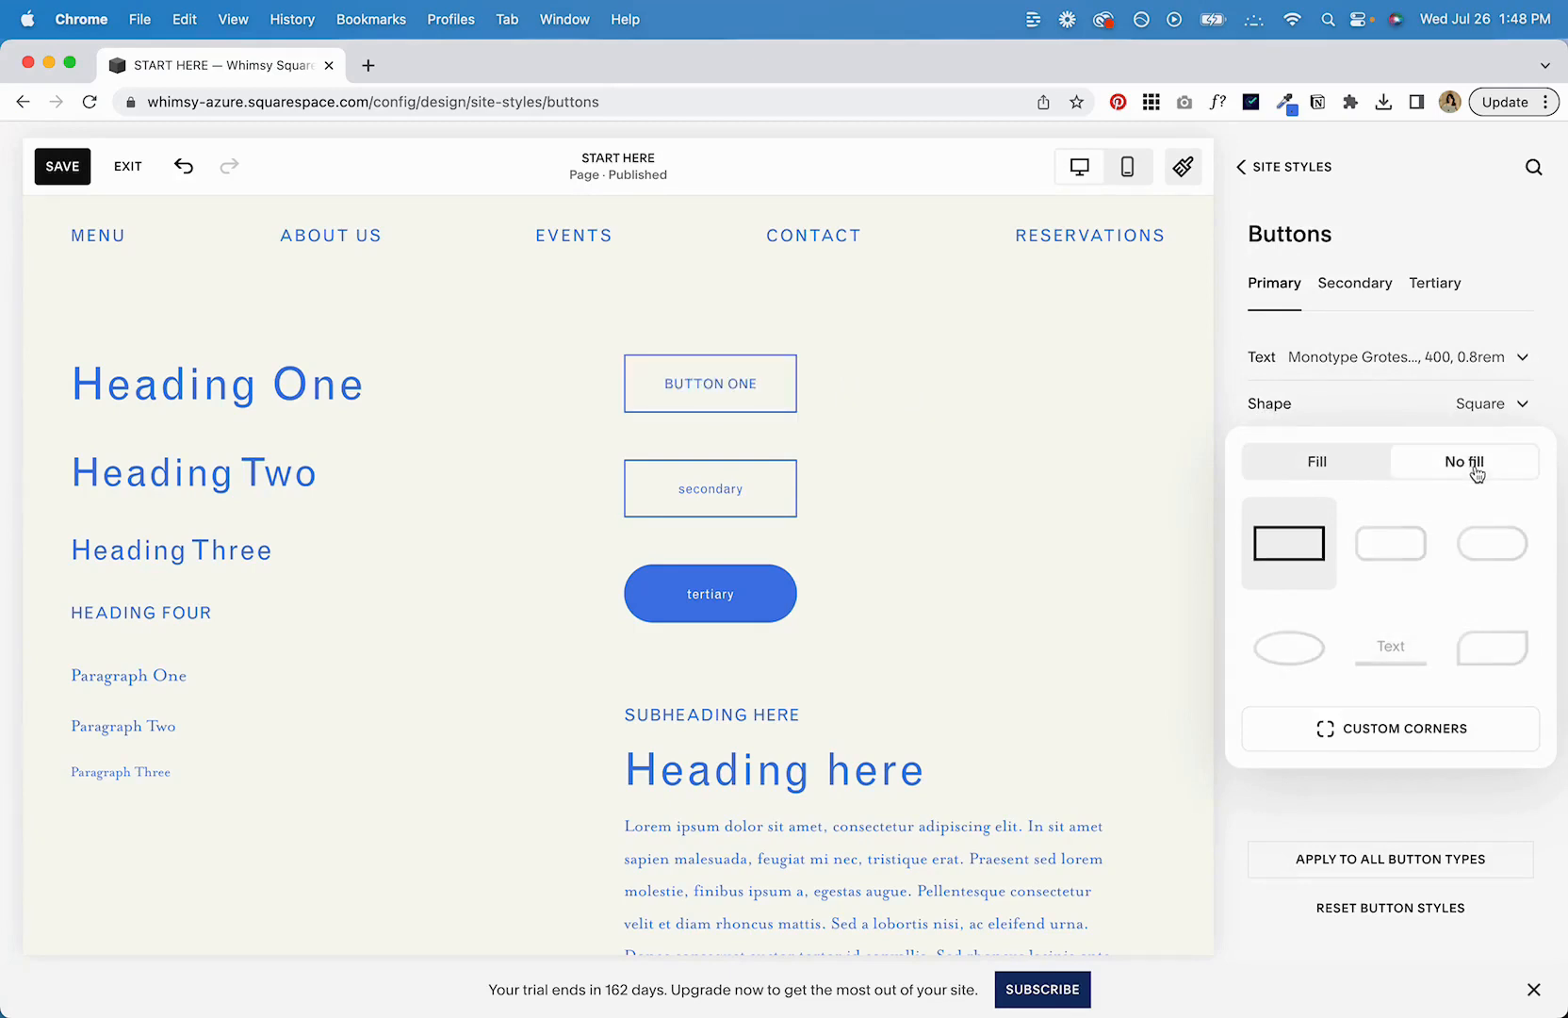
pyautogui.click(1340, 468)
pyautogui.click(1403, 550)
pyautogui.click(1500, 552)
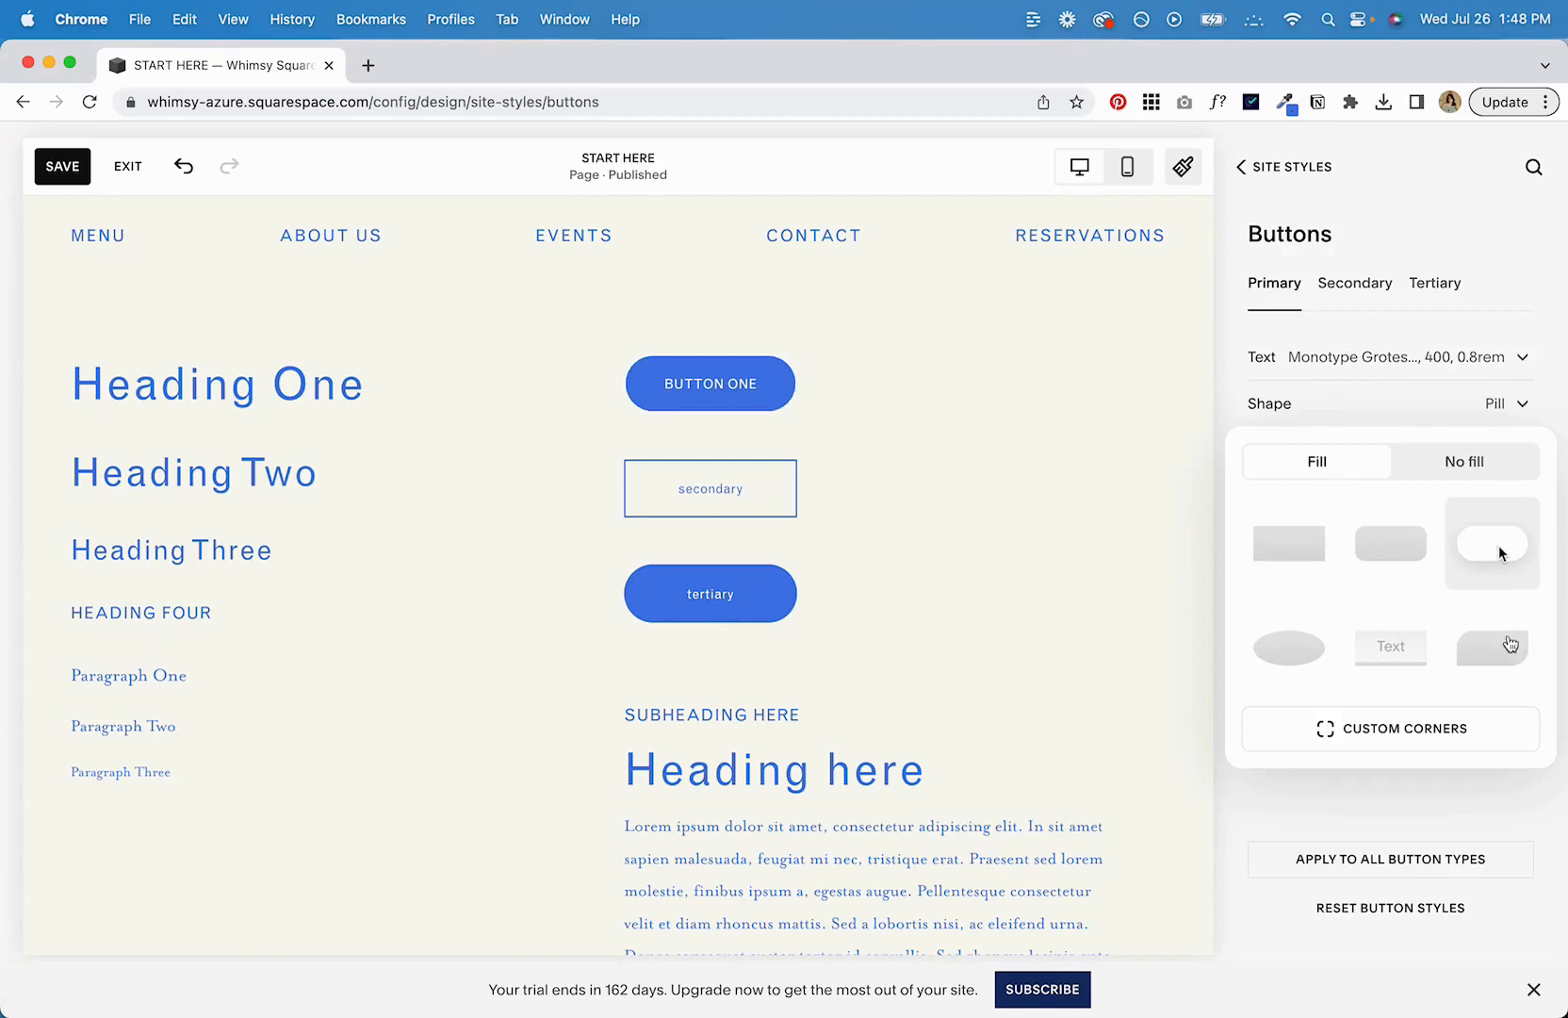
# Try the other filled Primary button shapes, including Rounded Rectangle, and set a custom corner radius of 10 and 20.
pyautogui.click(1509, 650)
pyautogui.click(1396, 577)
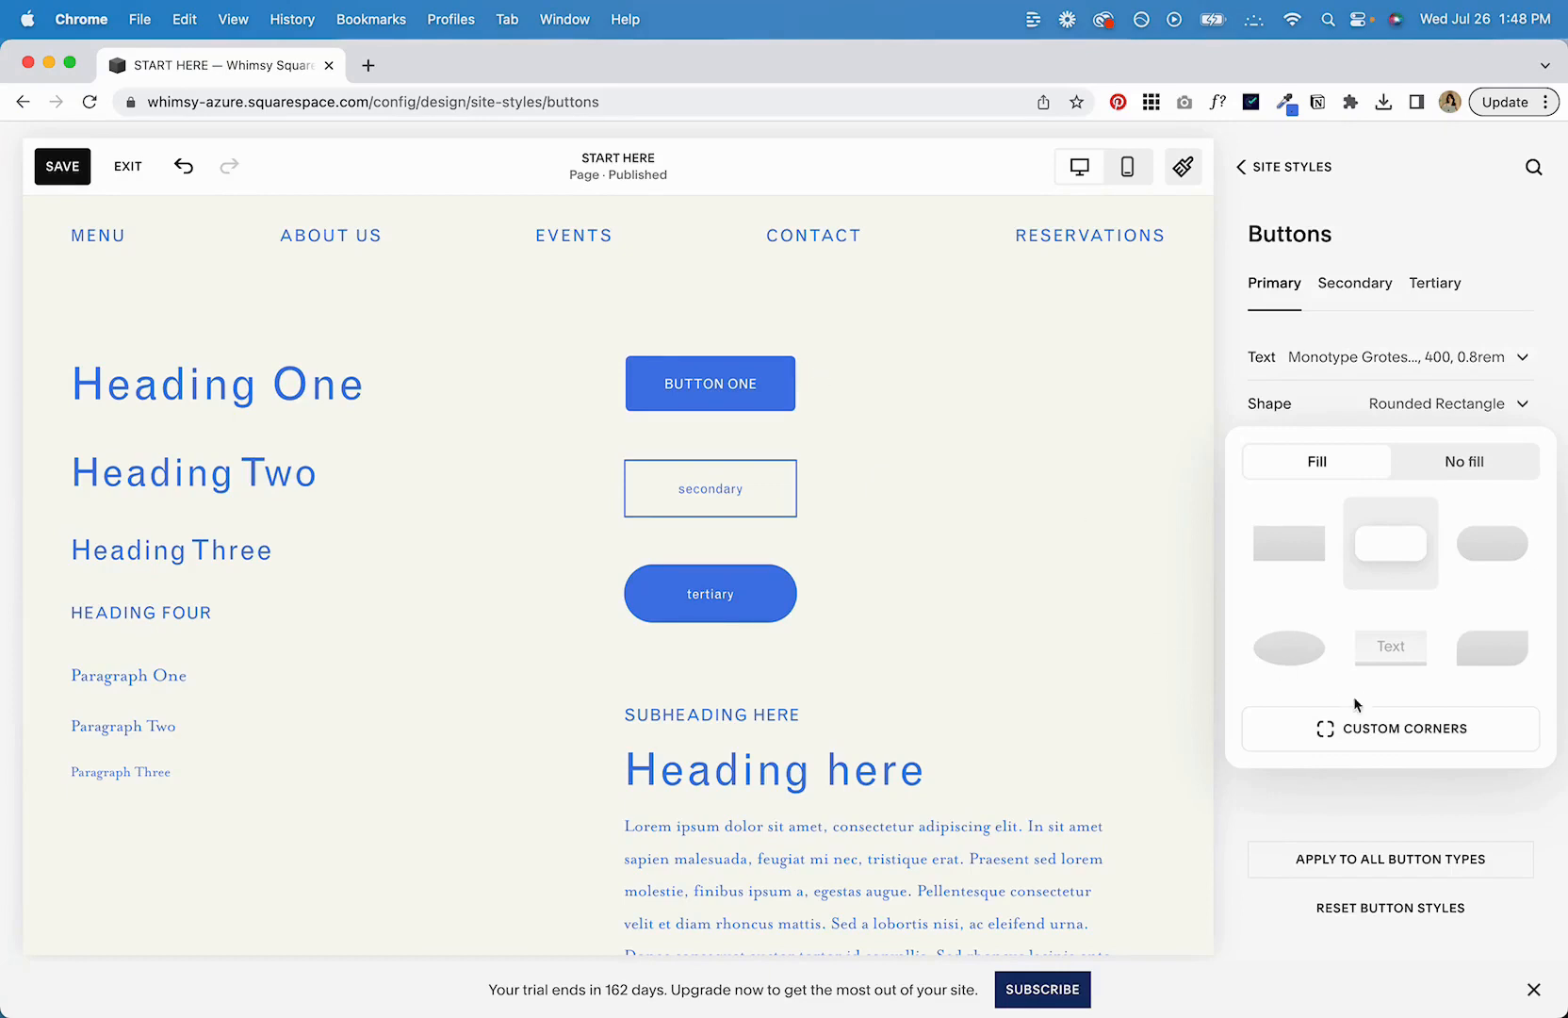
pyautogui.click(1360, 733)
pyautogui.click(1455, 782)
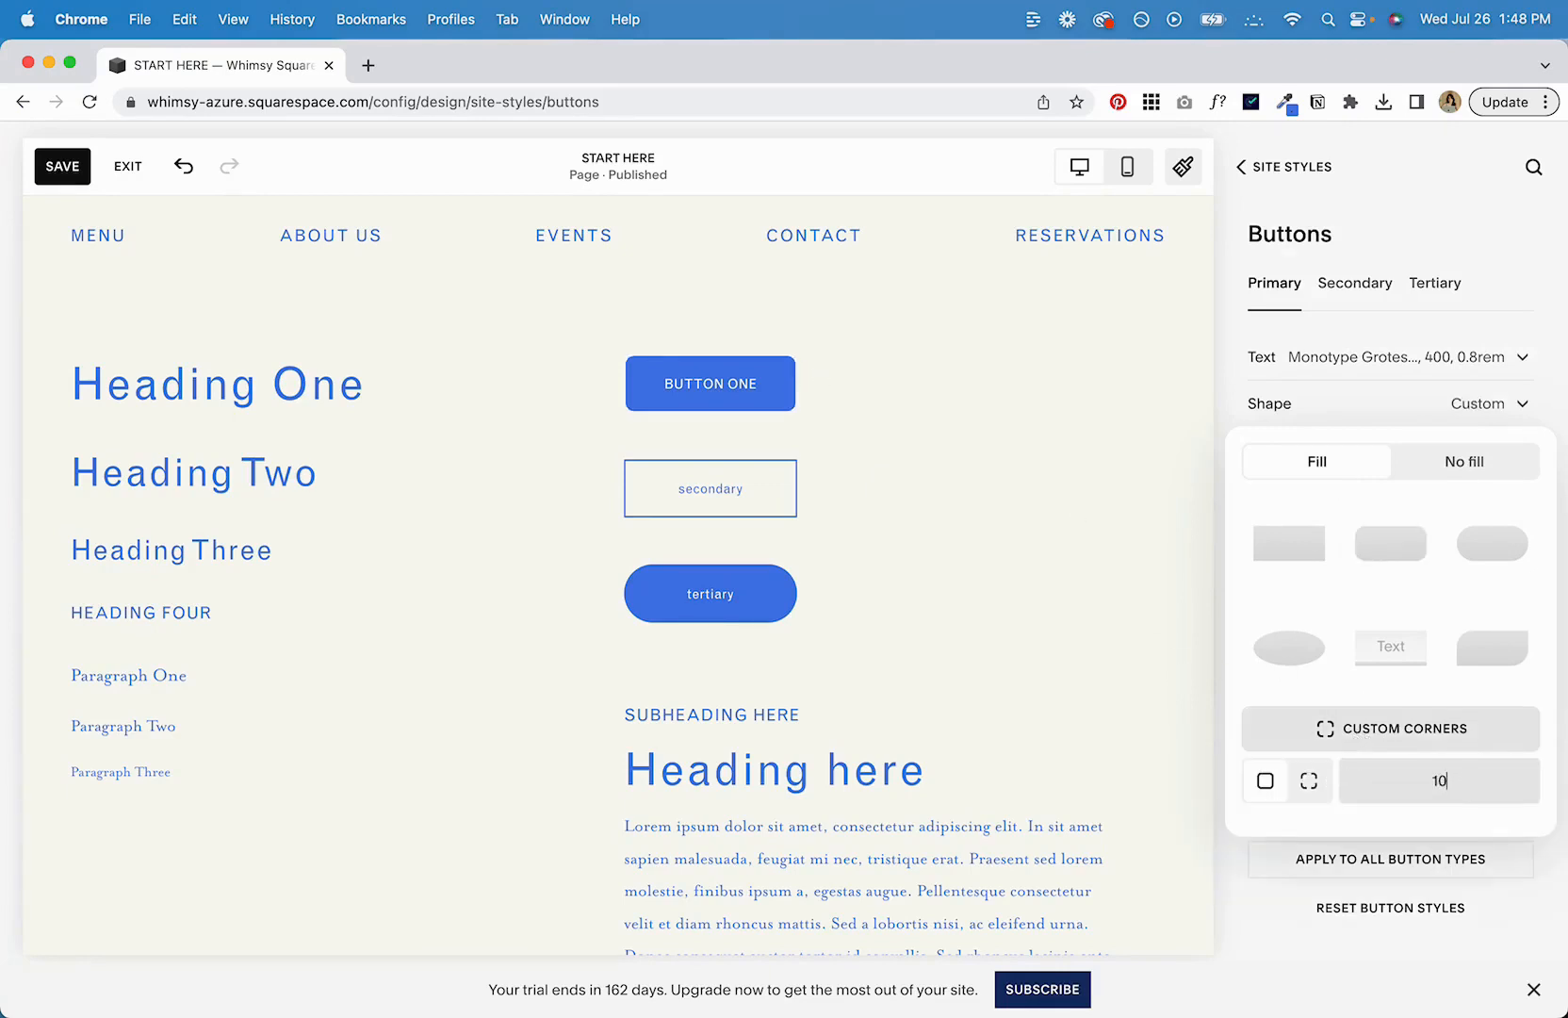
pyautogui.doubleClick(1465, 788)
pyautogui.write('20')
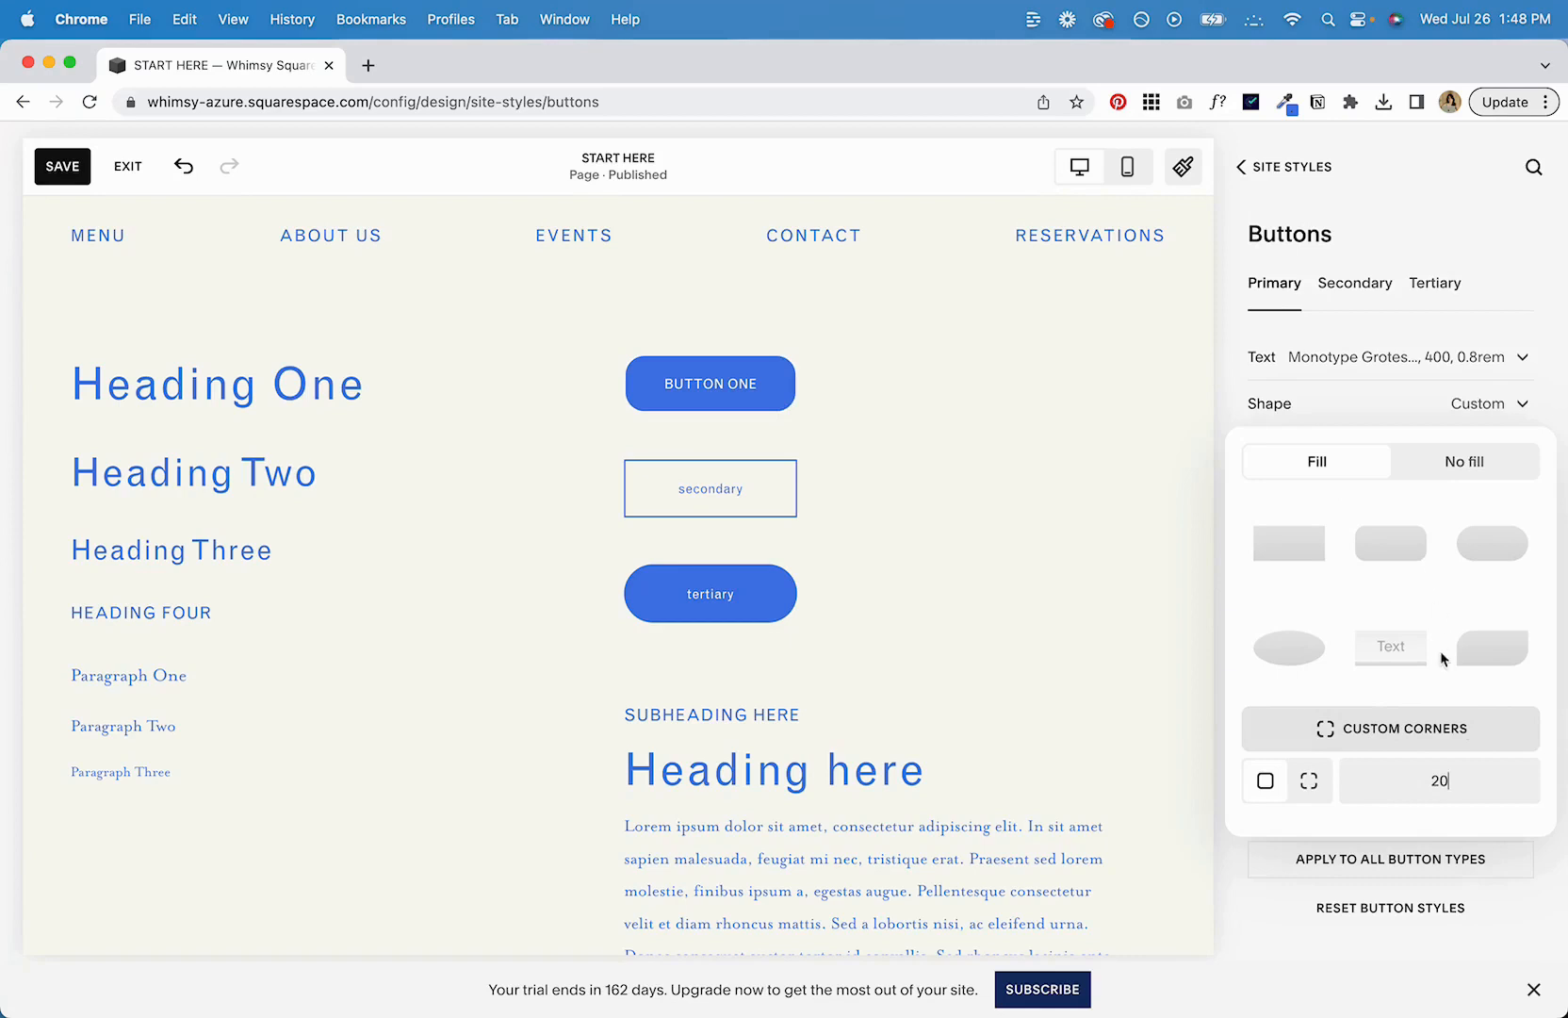
# Switch the Primary button shape to No fill, try Rounded Rectangle, Pill and Underline, and choose Oval.
pyautogui.click(1486, 464)
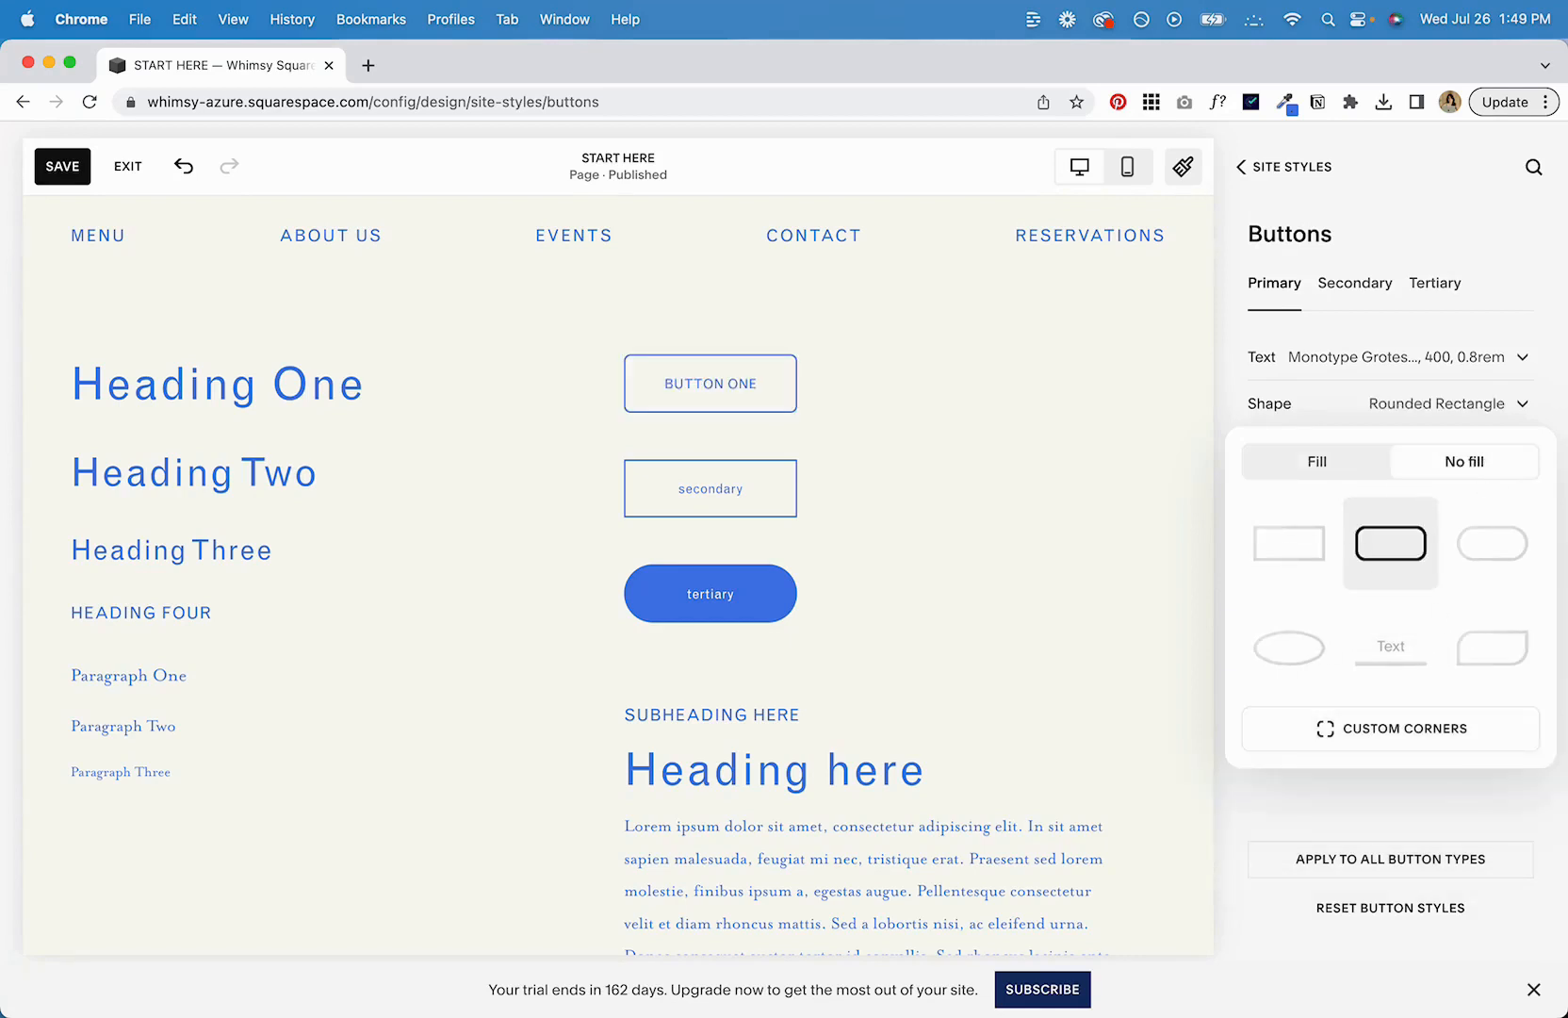
pyautogui.click(1286, 533)
pyautogui.click(1400, 541)
pyautogui.click(1531, 549)
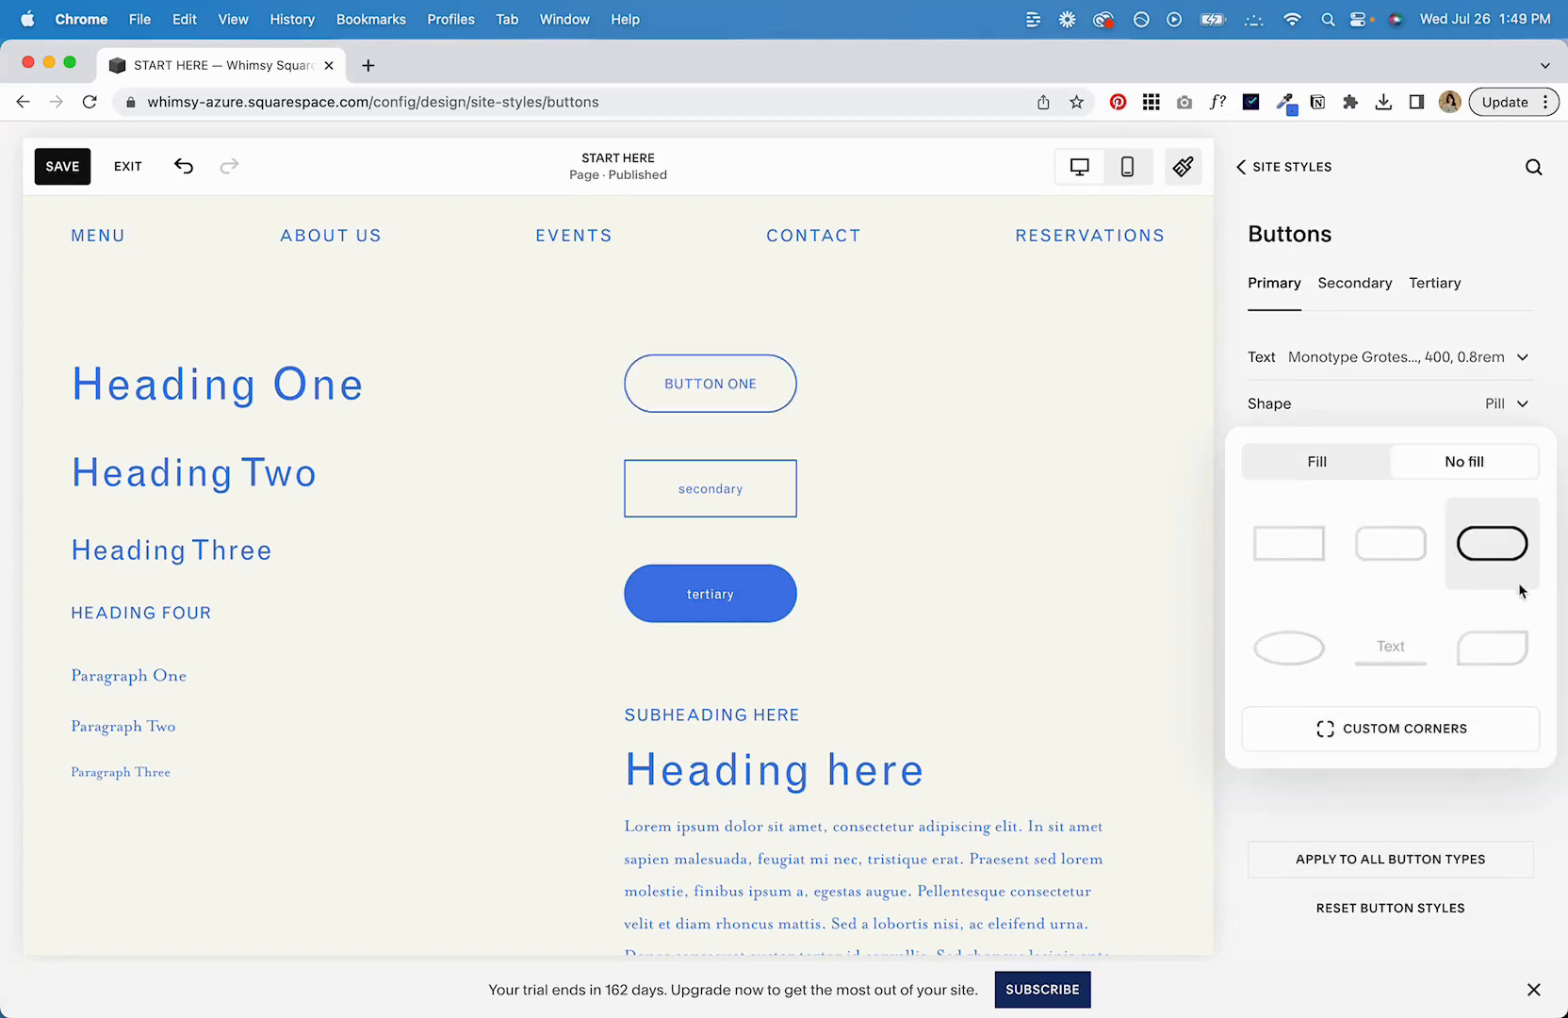
pyautogui.click(1506, 648)
pyautogui.click(1418, 655)
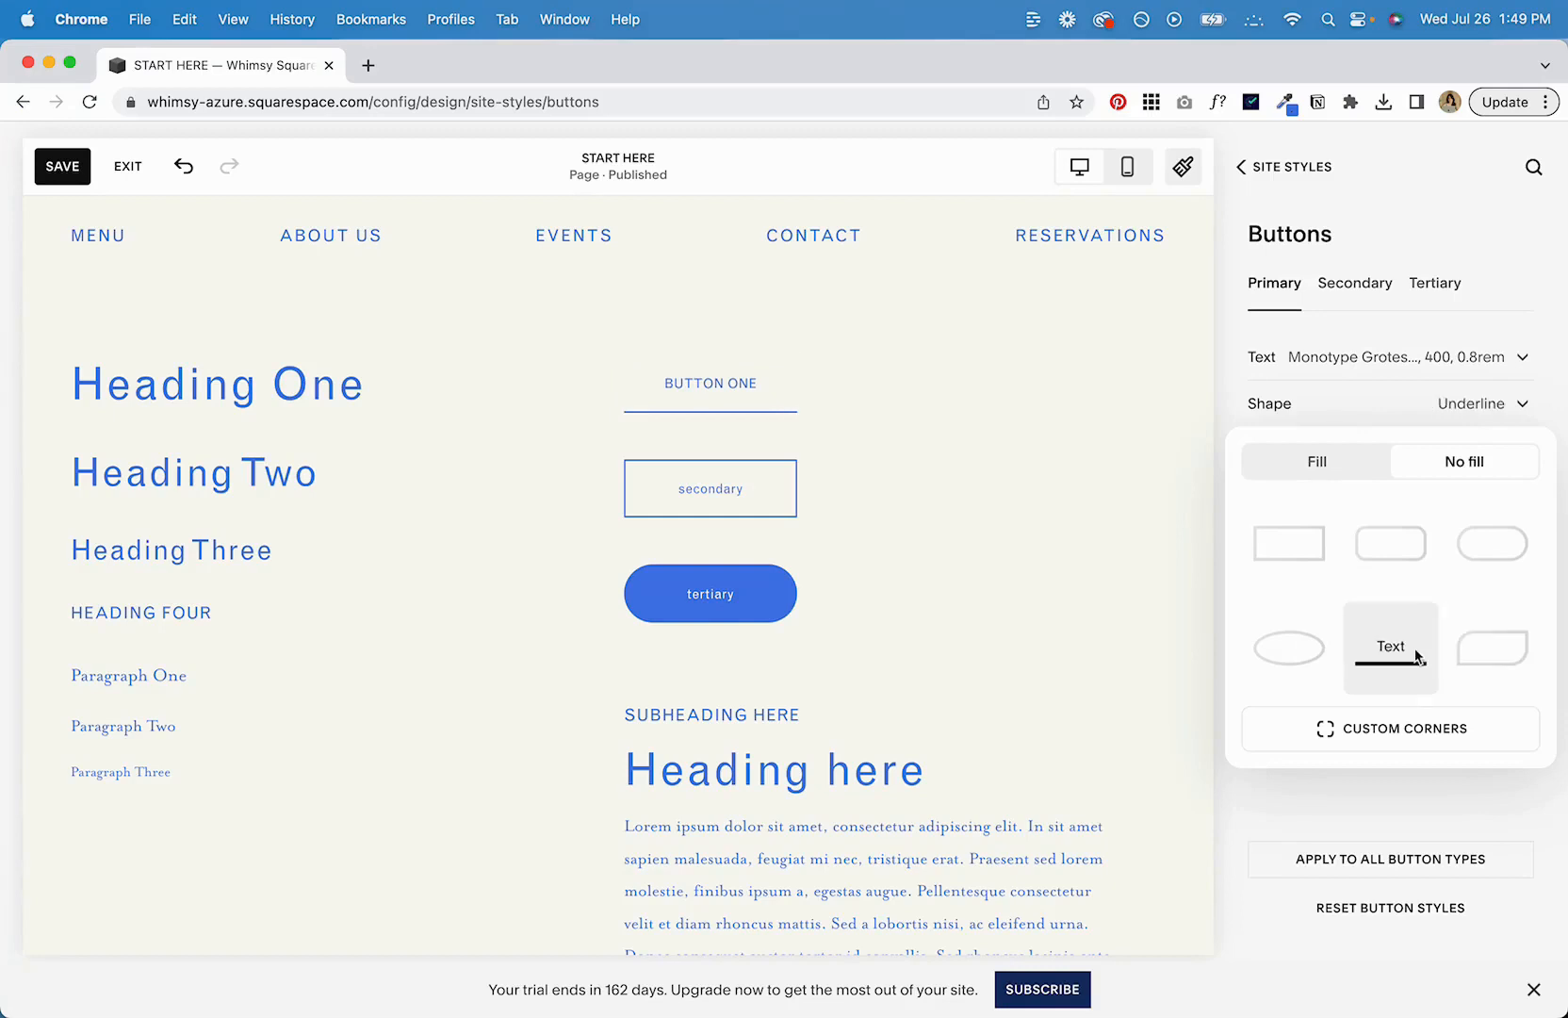
pyautogui.click(1299, 649)
pyautogui.click(732, 383)
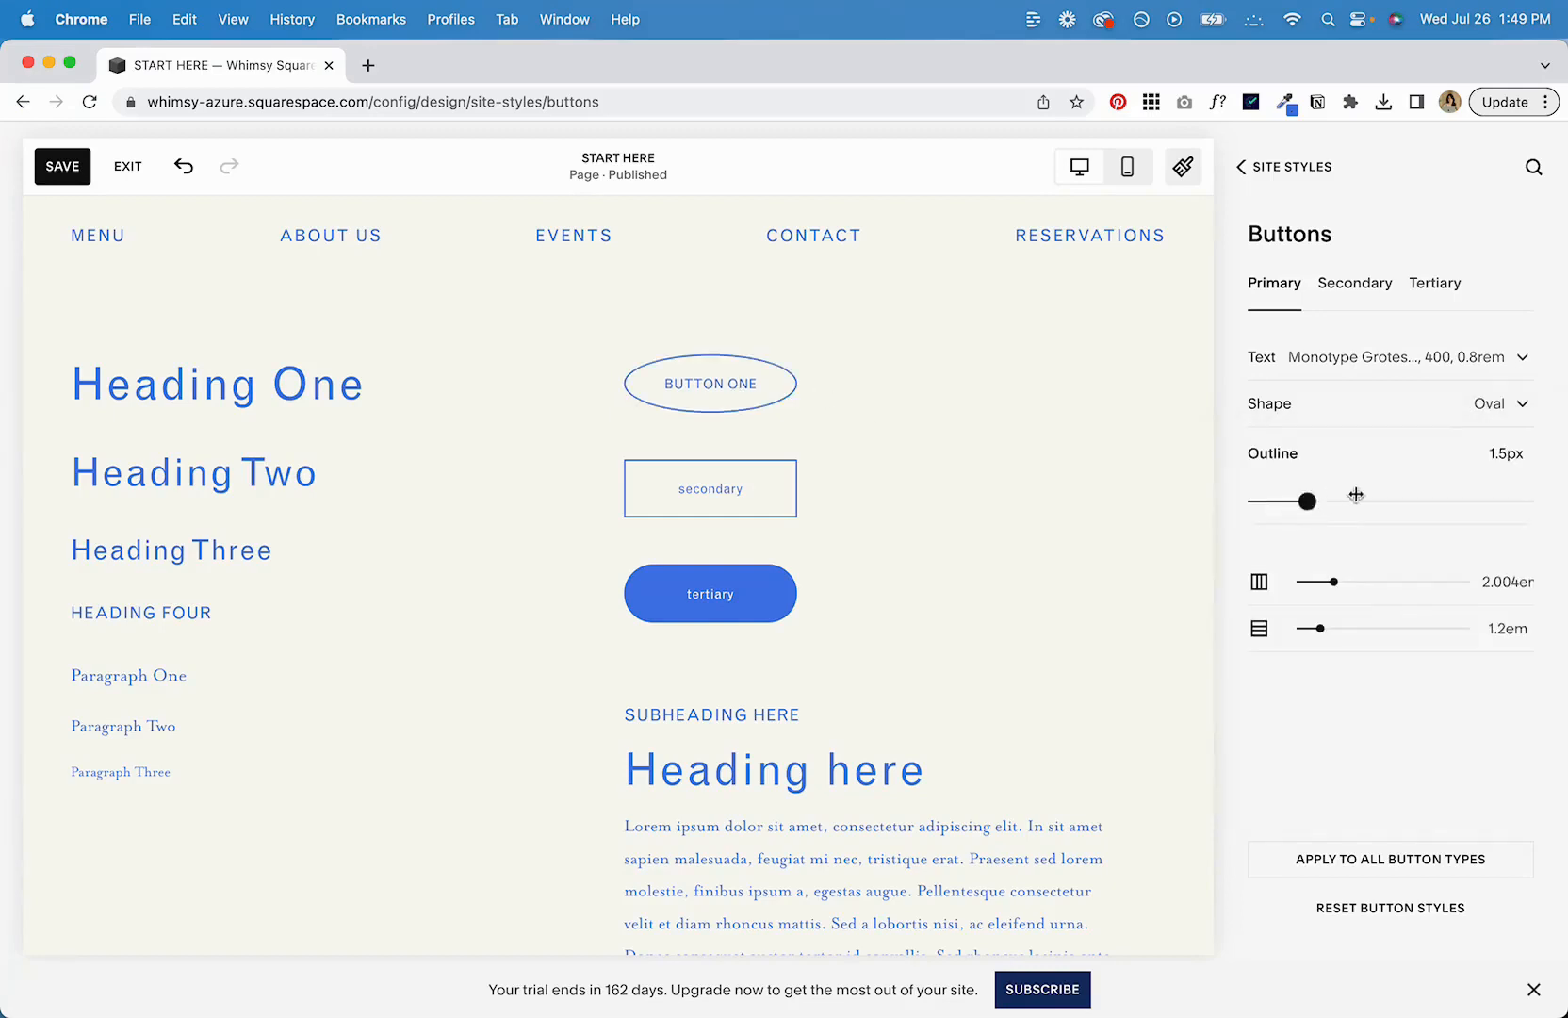
# Try a Primary button outline of 0px, set it to 2px, and increase the button's horizontal padding.
pyautogui.moveTo(1354, 497); pyautogui.dragTo(1208, 513)
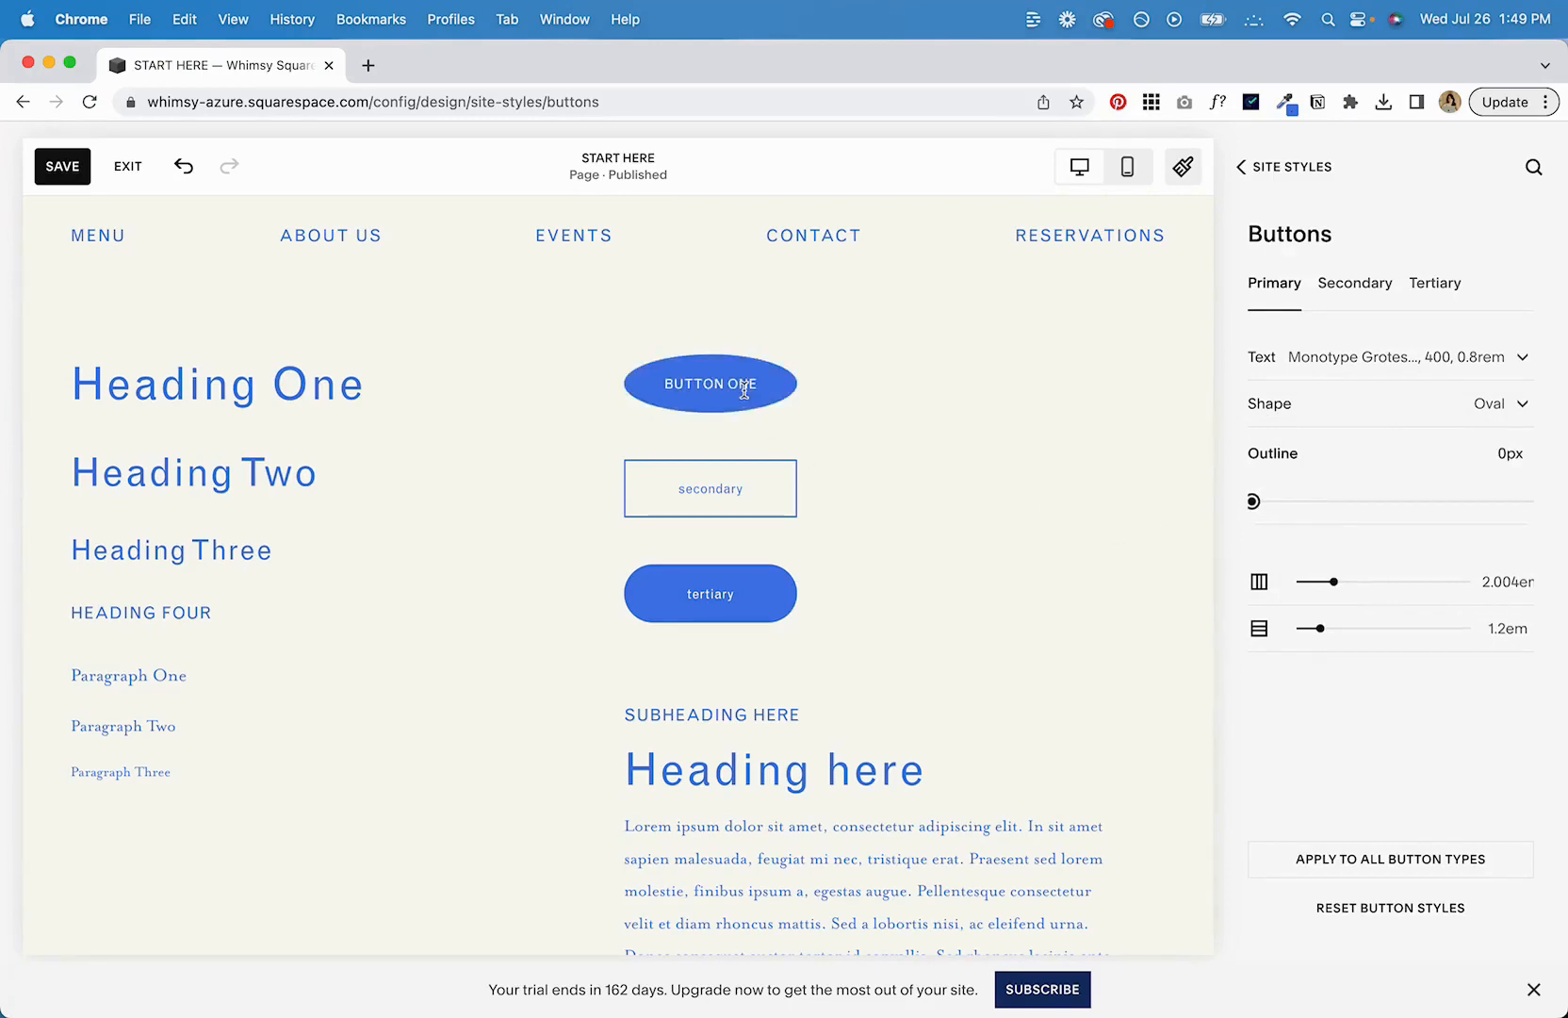
pyautogui.click(1307, 502)
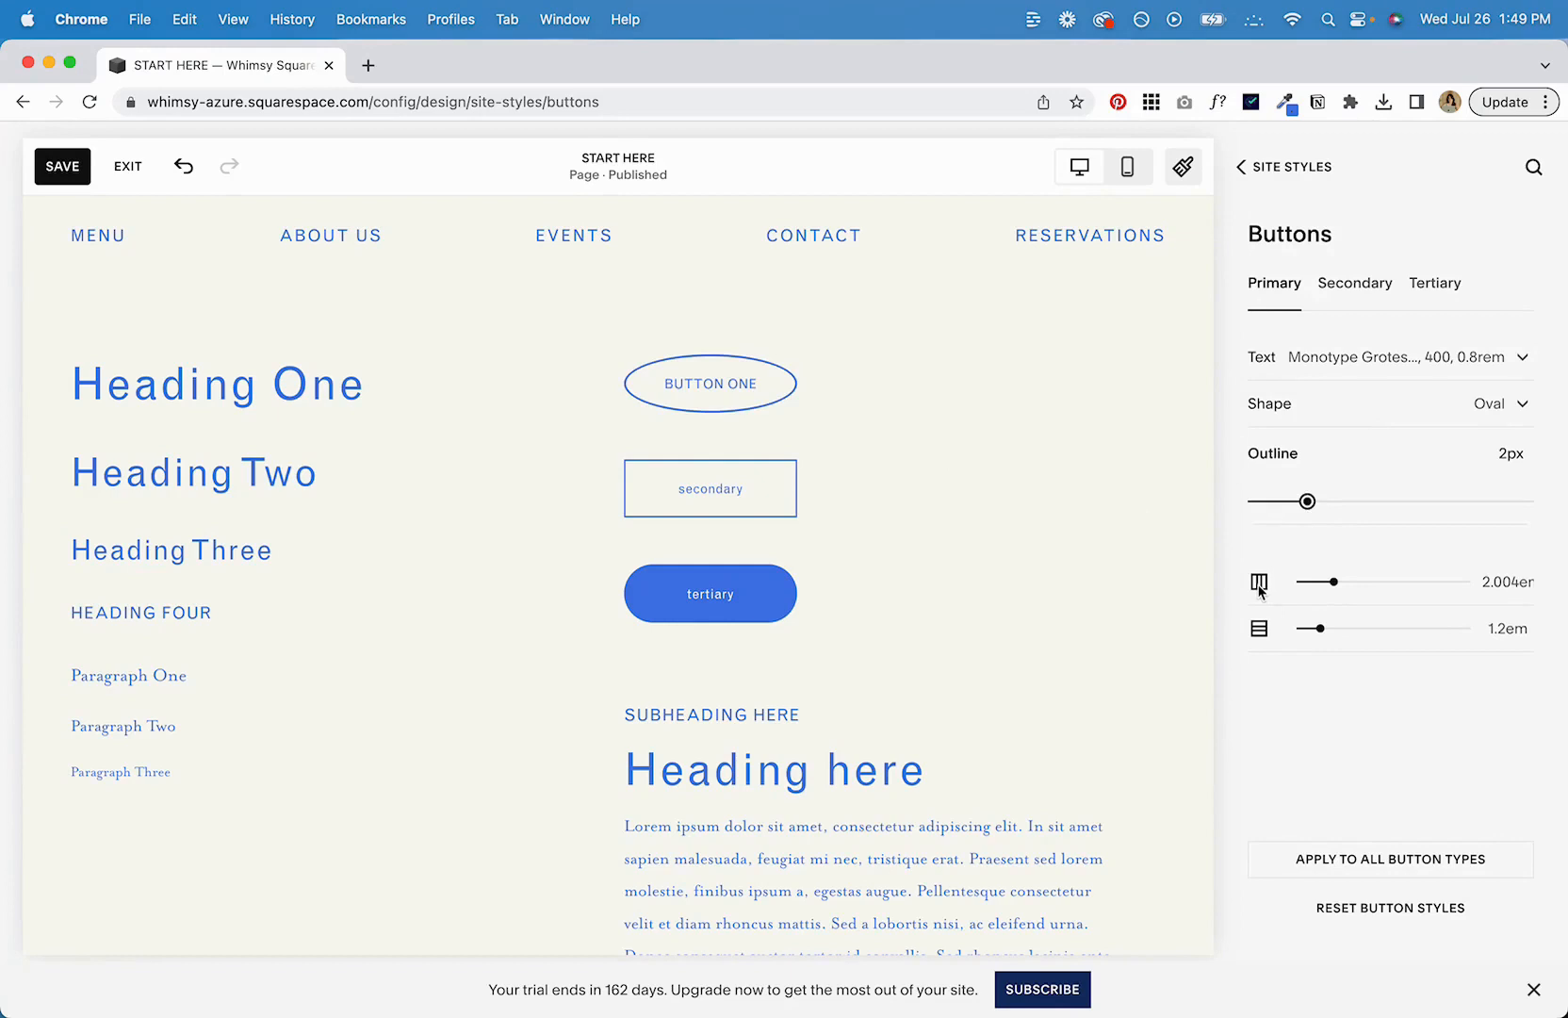
pyautogui.moveTo(1333, 582); pyautogui.dragTo(1406, 581)
pyautogui.click(765, 388)
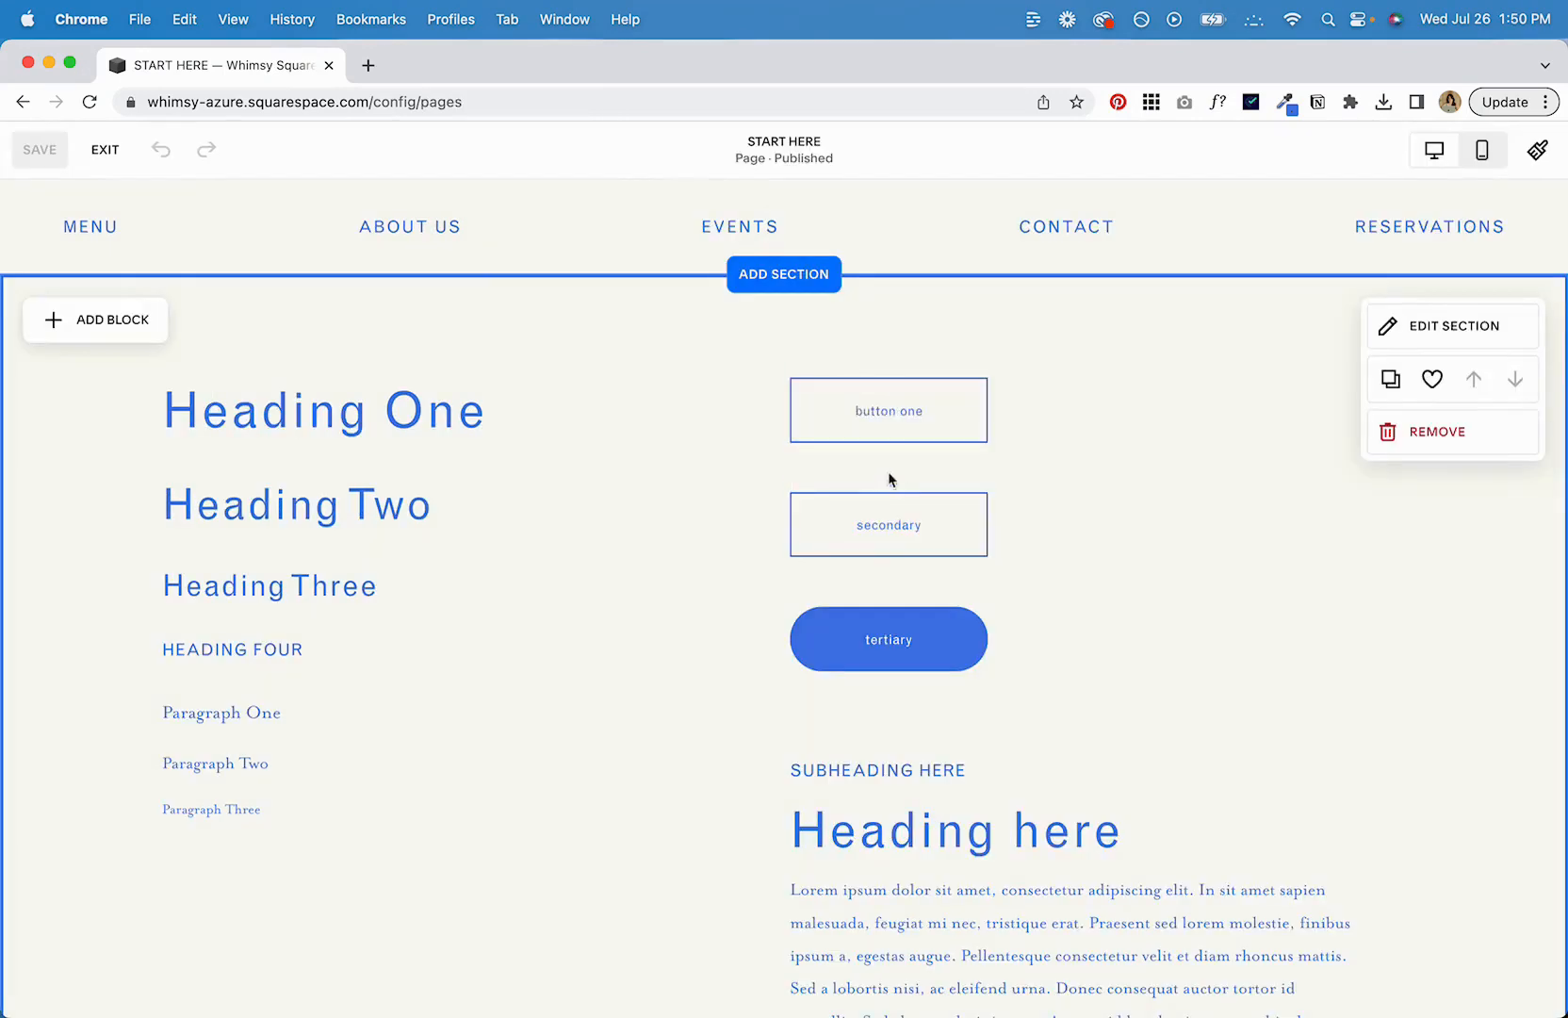
# Narrow the button one block on the START HERE page and set its design sizing to Fit.
pyautogui.moveTo(986, 410); pyautogui.dragTo(932, 421)
pyautogui.click(1172, 510)
pyautogui.click(1085, 419)
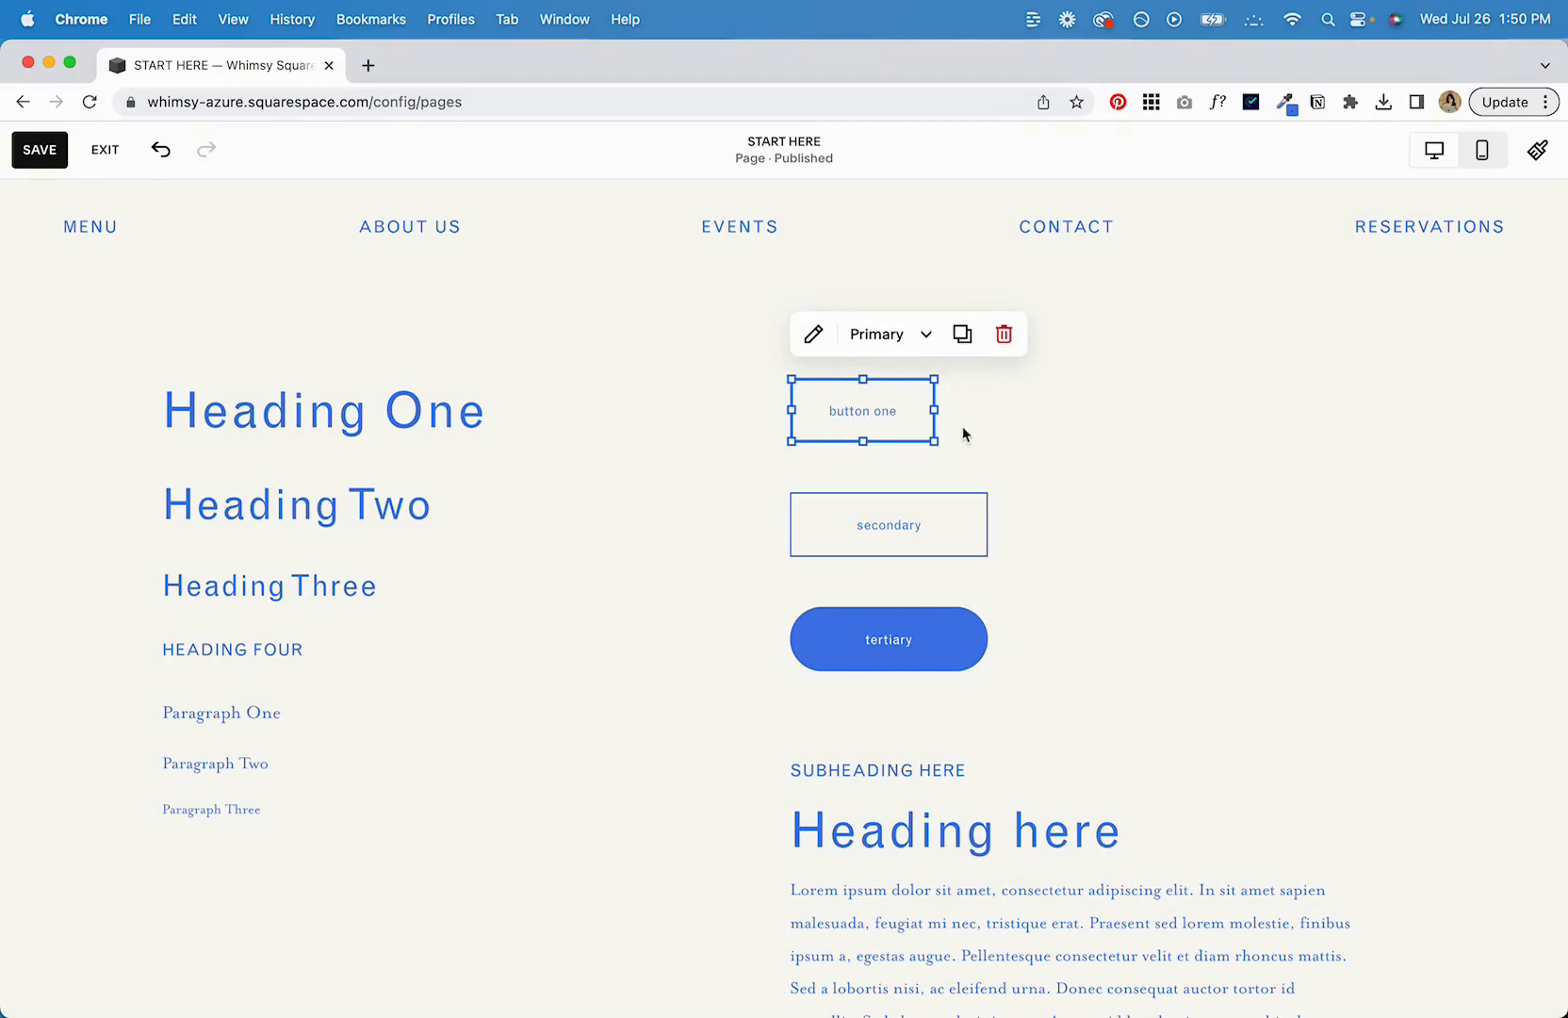
pyautogui.click(813, 334)
pyautogui.click(1061, 411)
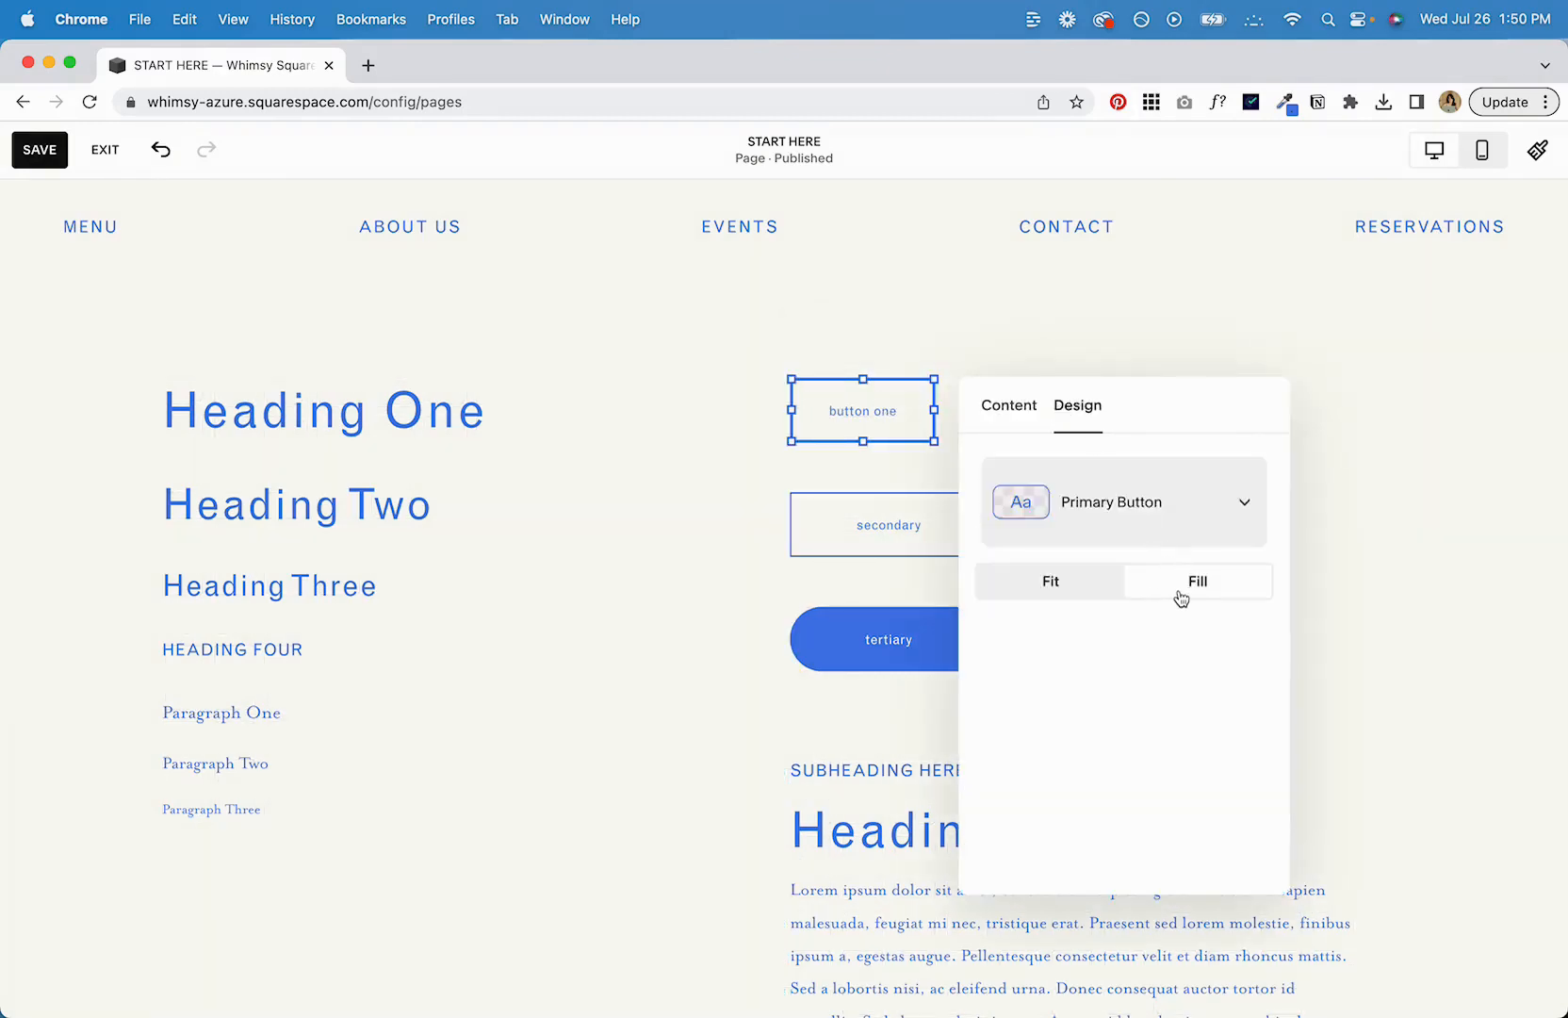
pyautogui.click(1085, 594)
pyautogui.click(1013, 363)
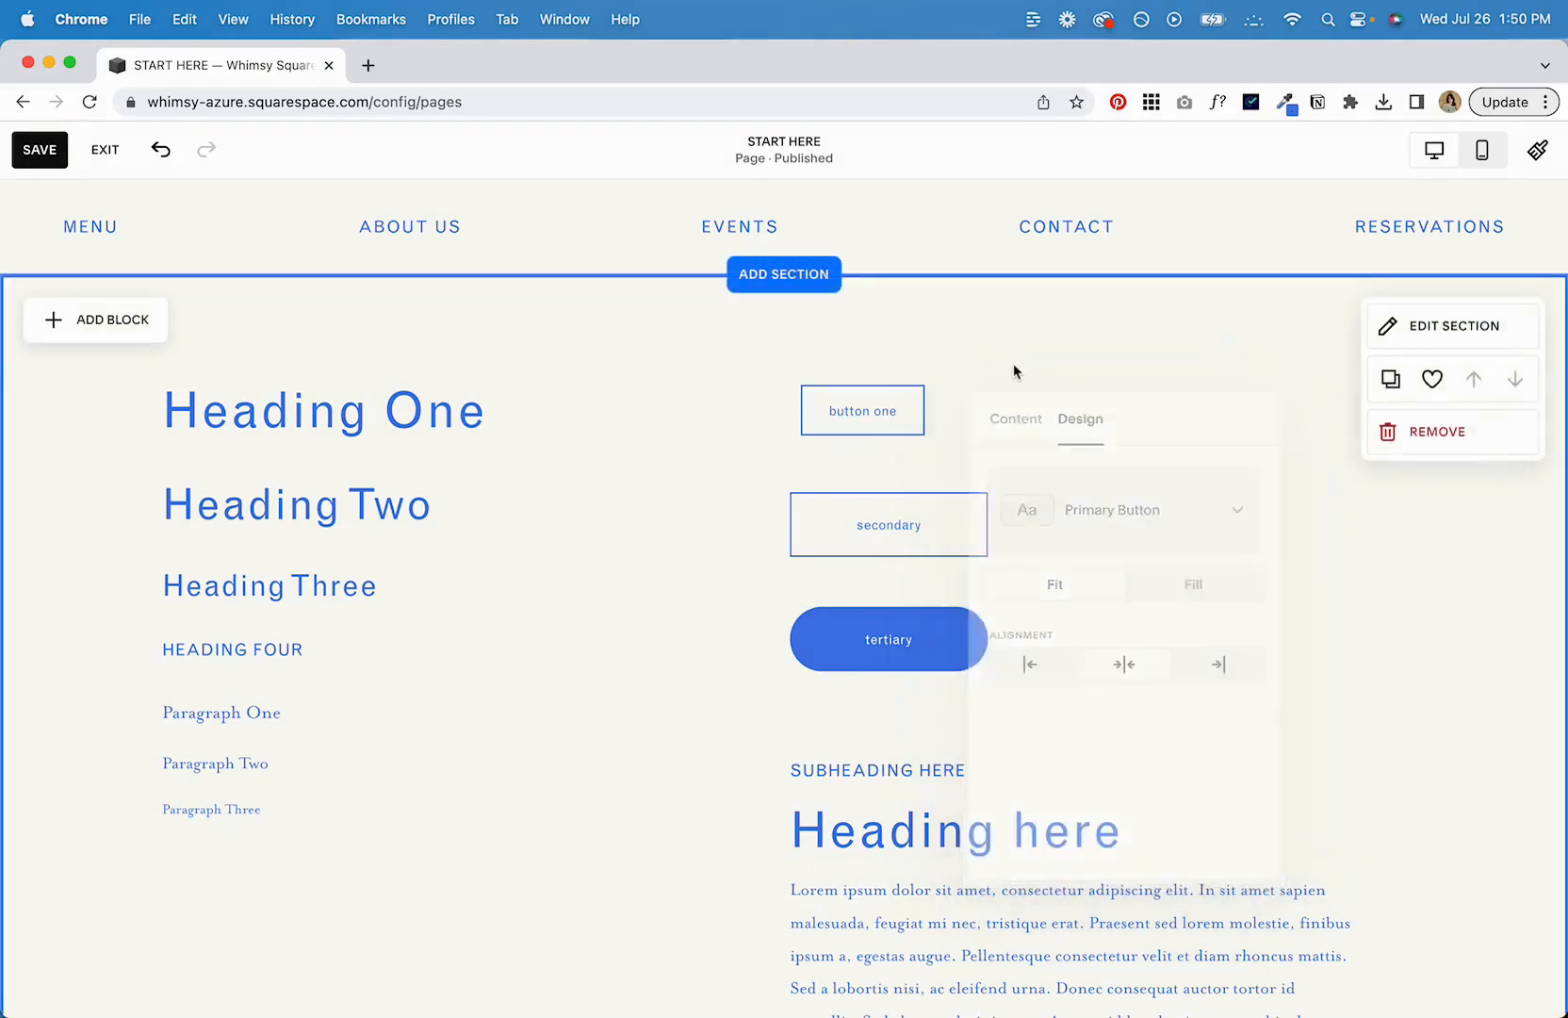
# Widen the button one block well past the secondary button and set its design sizing to Fill.
pyautogui.moveTo(925, 410); pyautogui.dragTo(1250, 405)
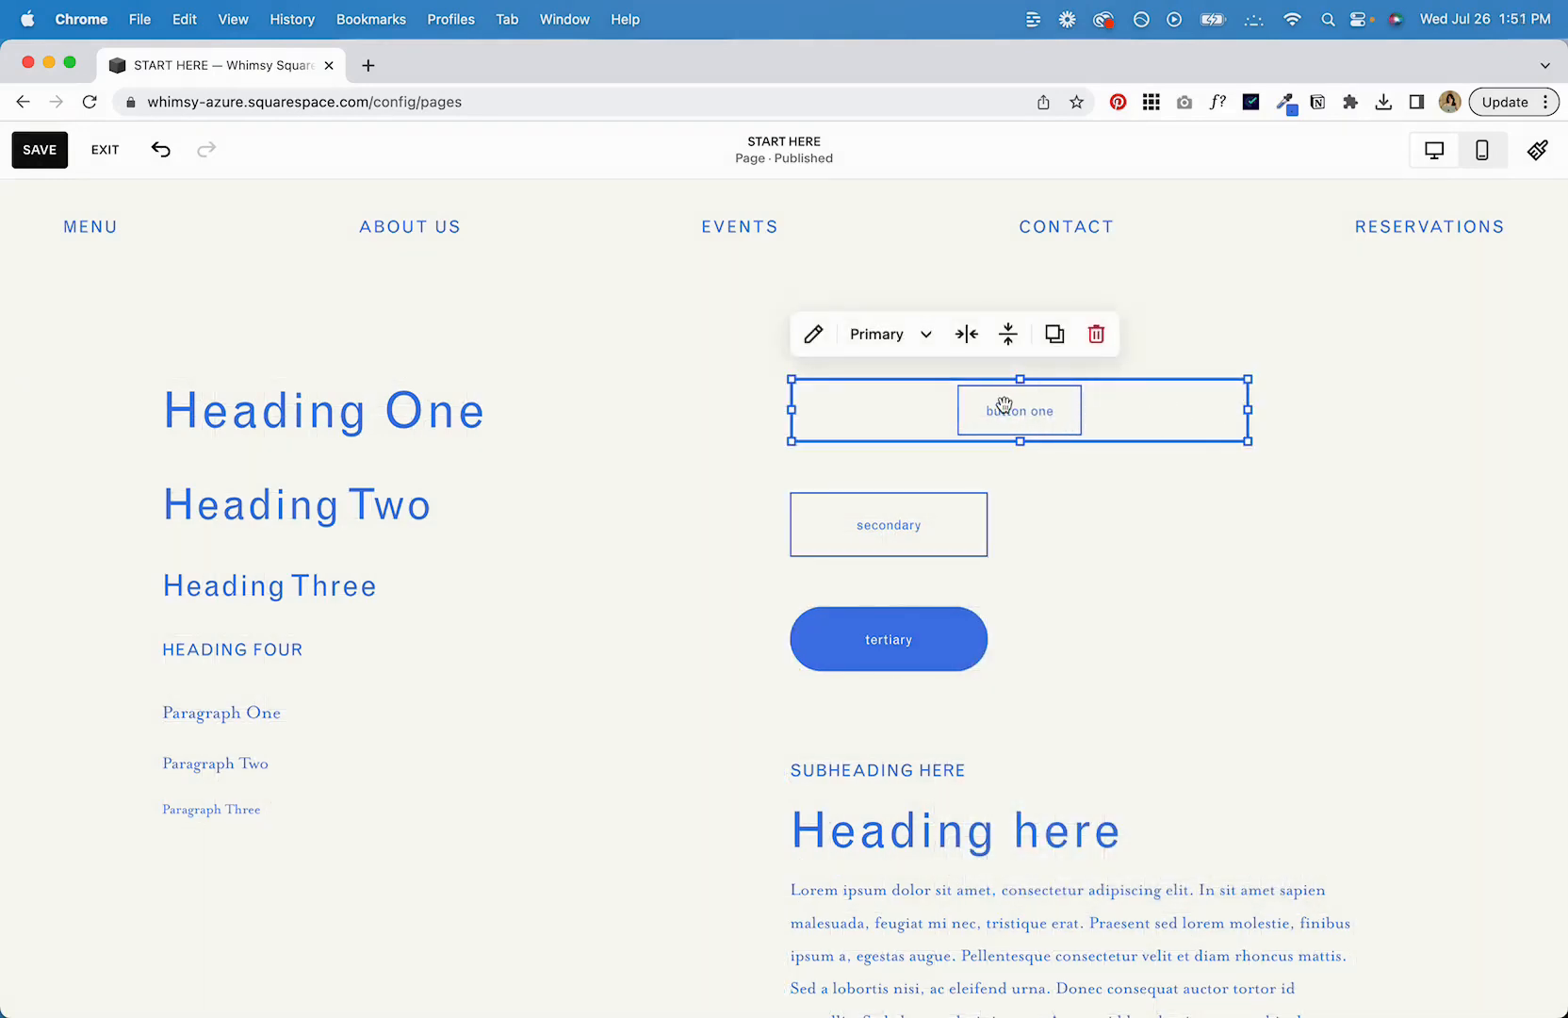
pyautogui.click(827, 345)
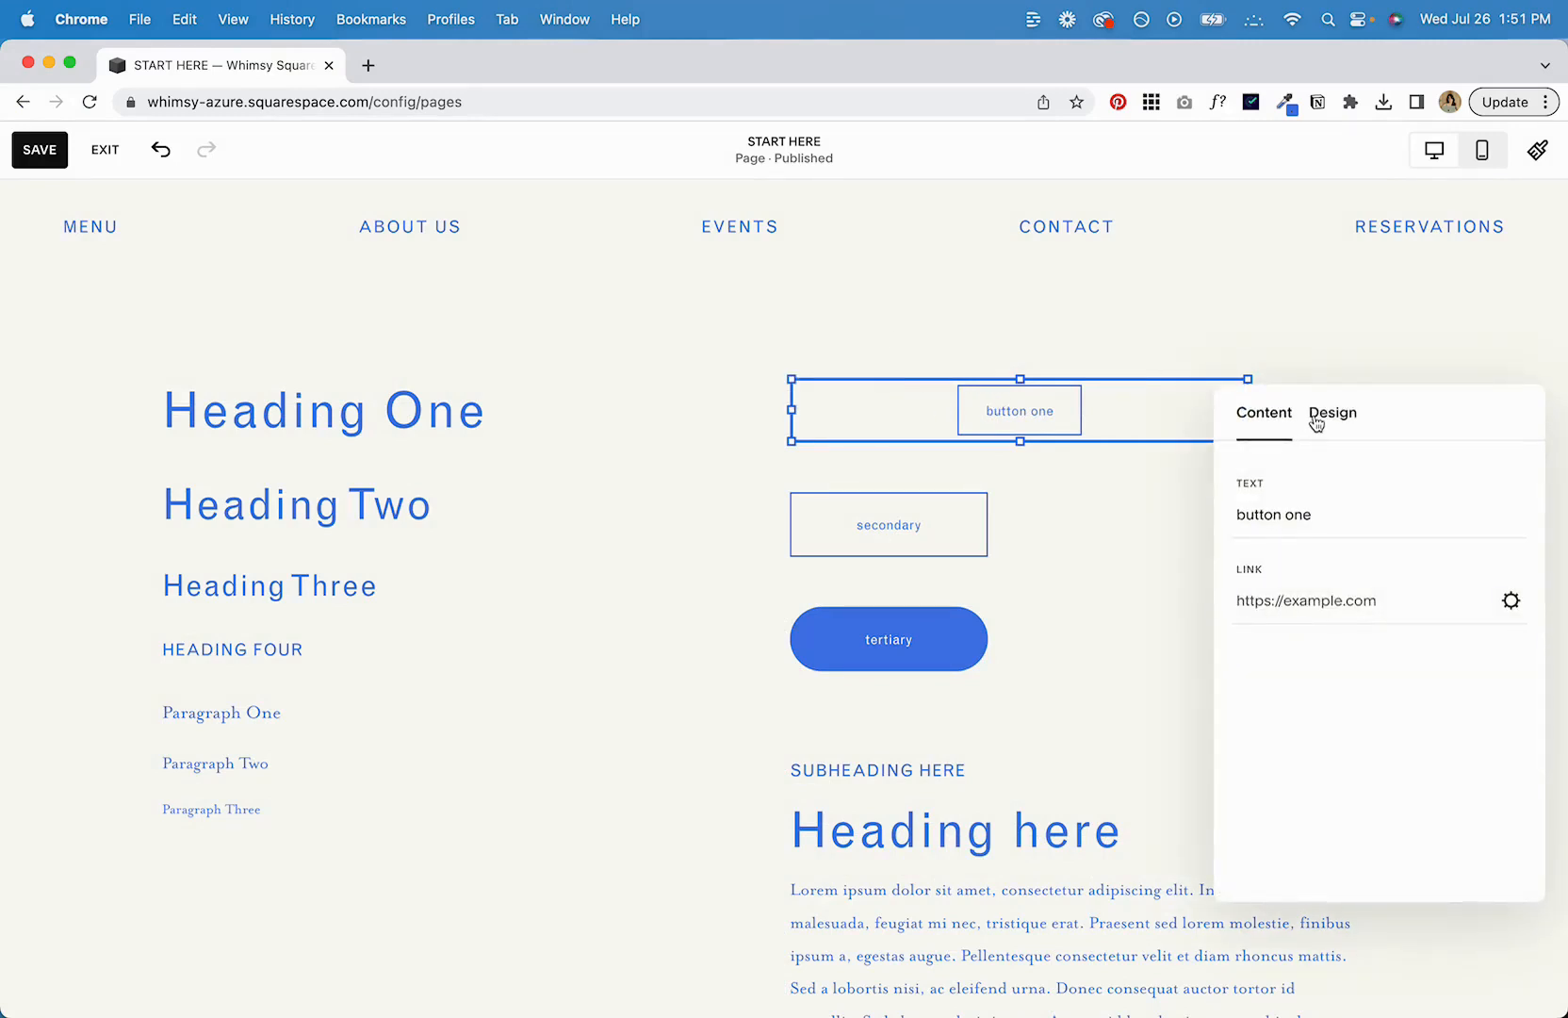
pyautogui.click(1317, 421)
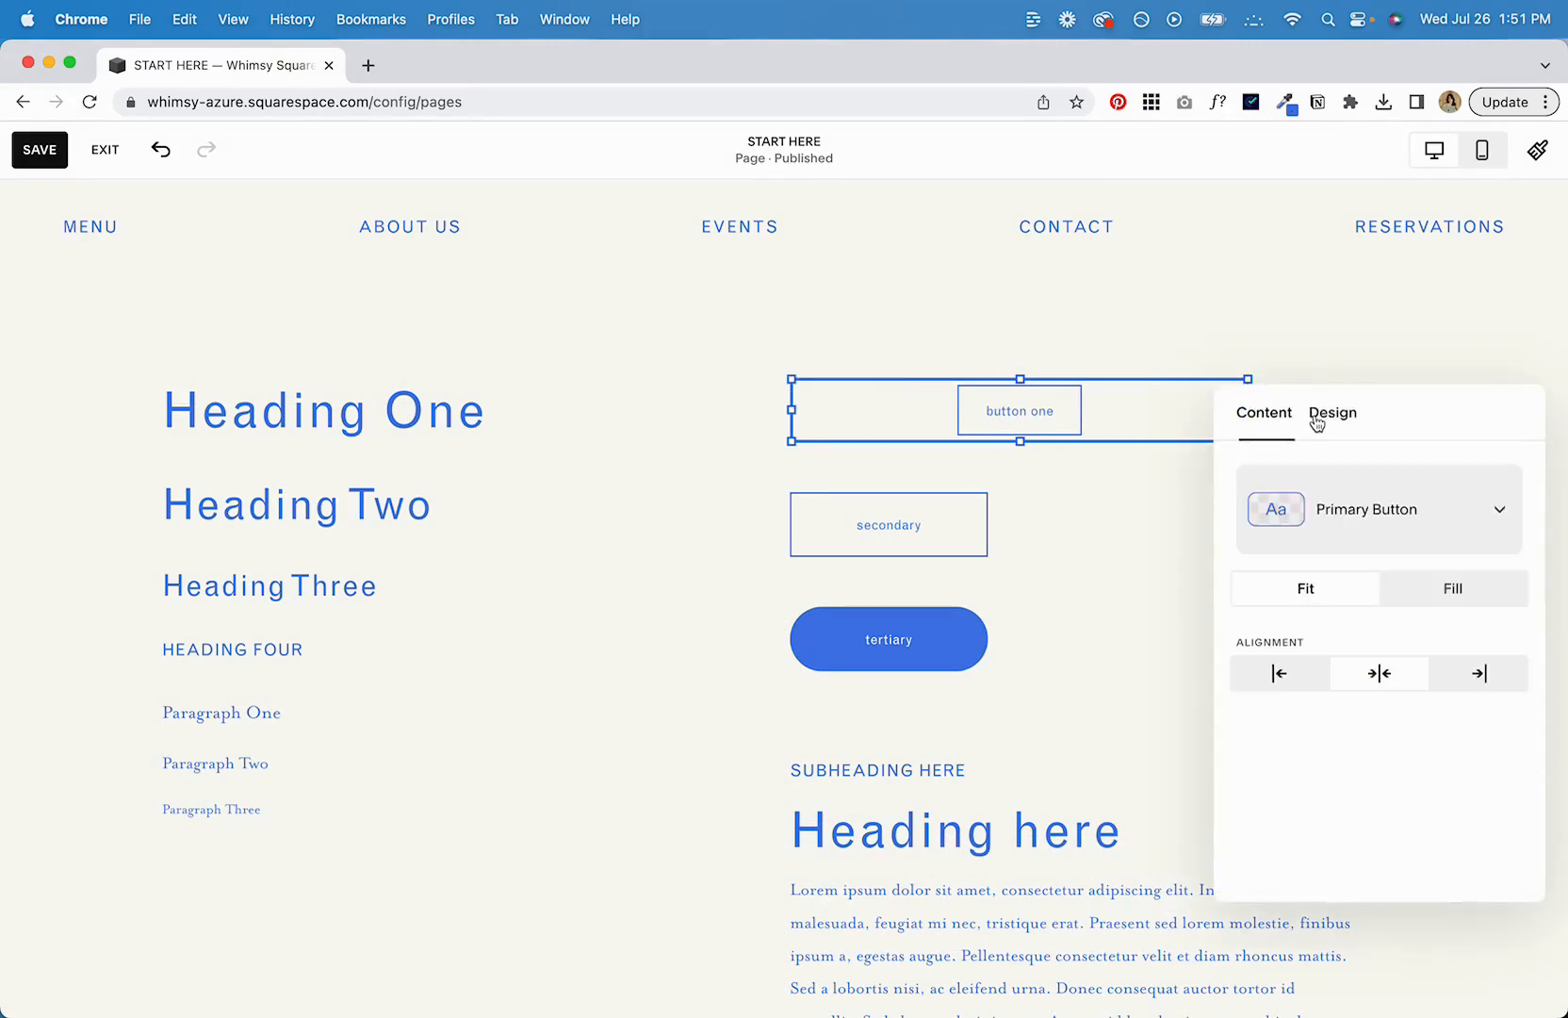
pyautogui.click(1486, 597)
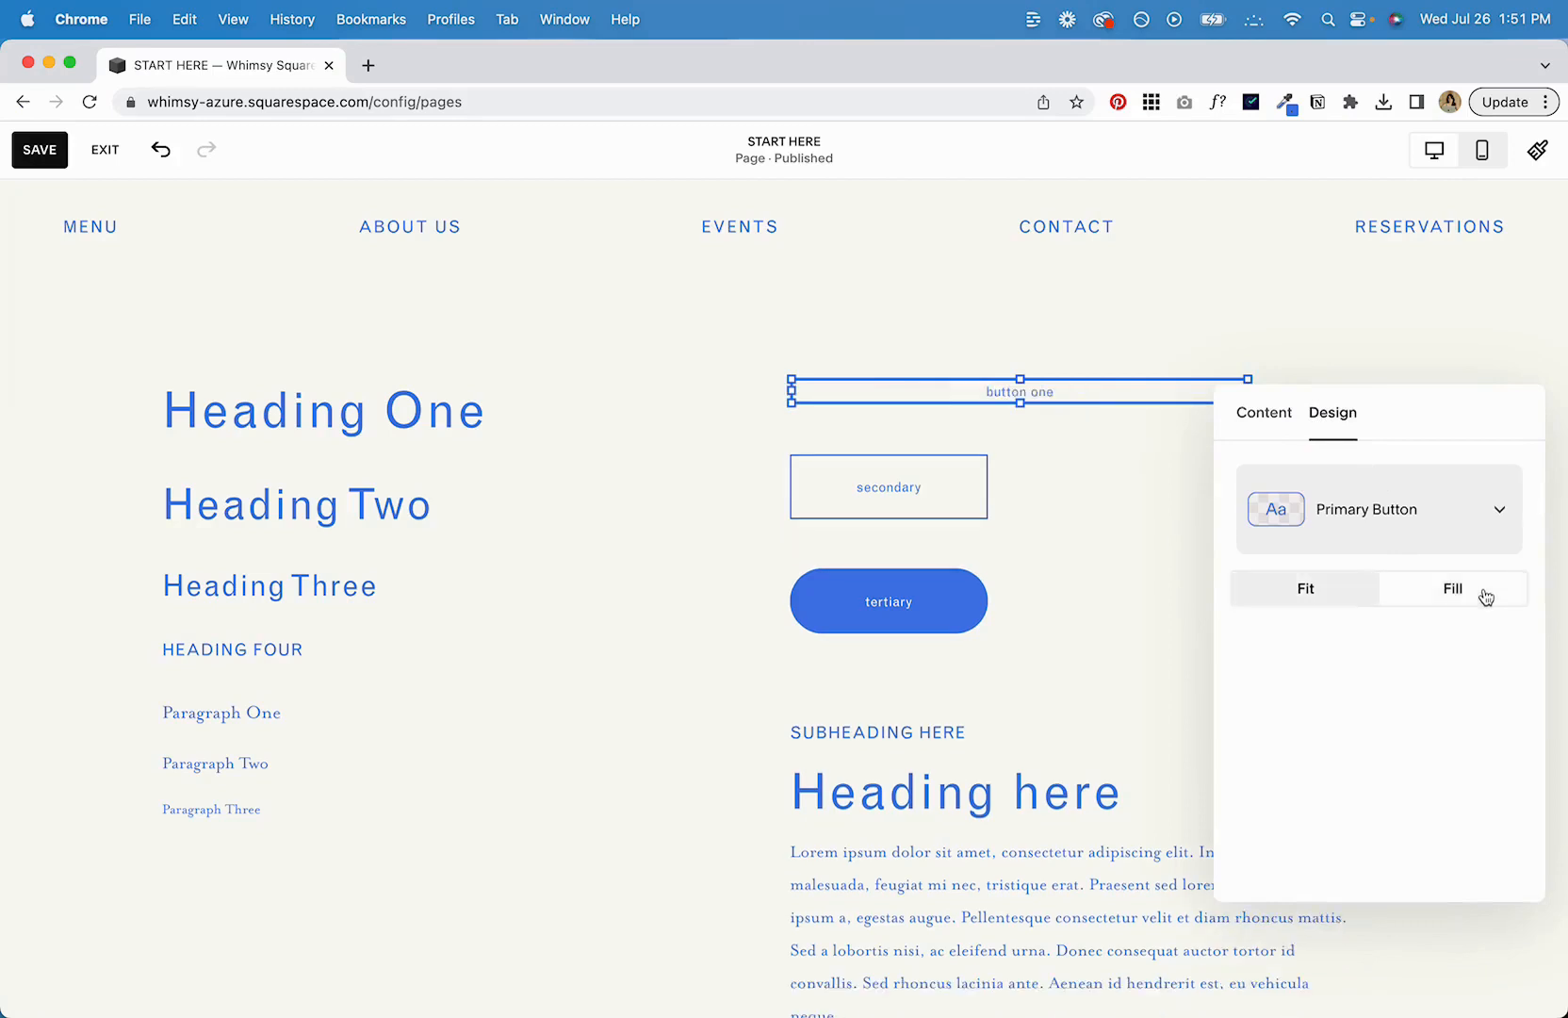
pyautogui.click(1107, 452)
# Make the button one block about as tall as the secondary button and reduce its width by about a third.
pyautogui.click(1024, 399)
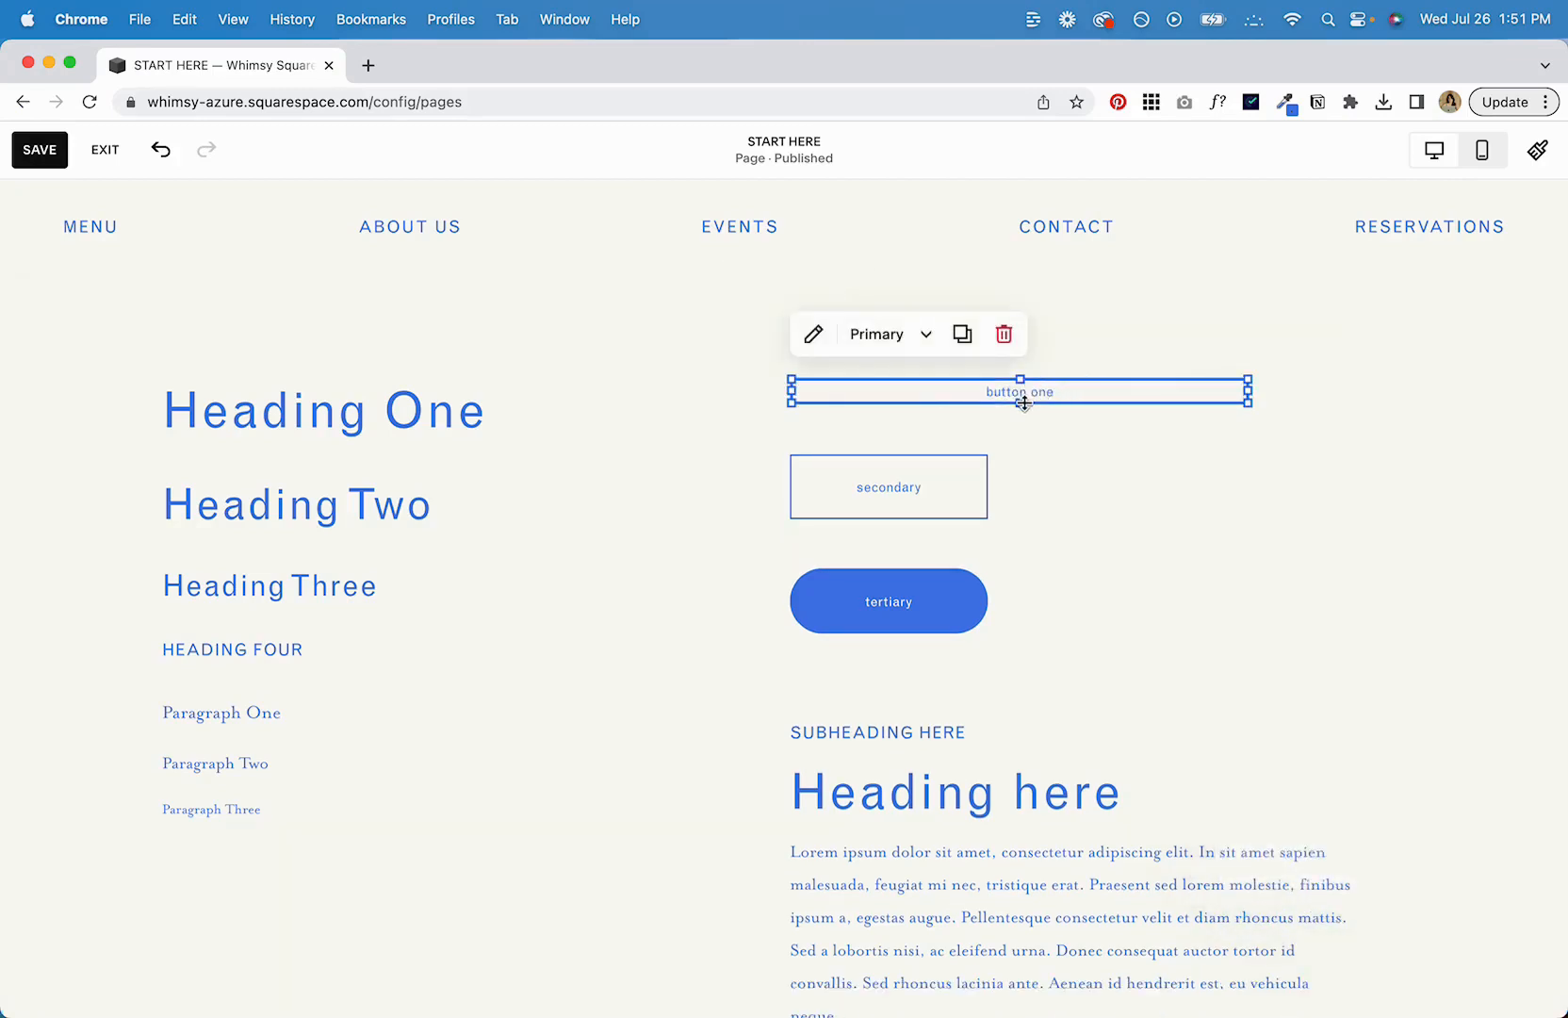
pyautogui.moveTo(1023, 403)
pyautogui.mouseDown()
pyautogui.moveTo(1024, 460)
pyautogui.moveTo(1016, 410)
pyautogui.moveTo(1023, 436)
pyautogui.mouseUp()
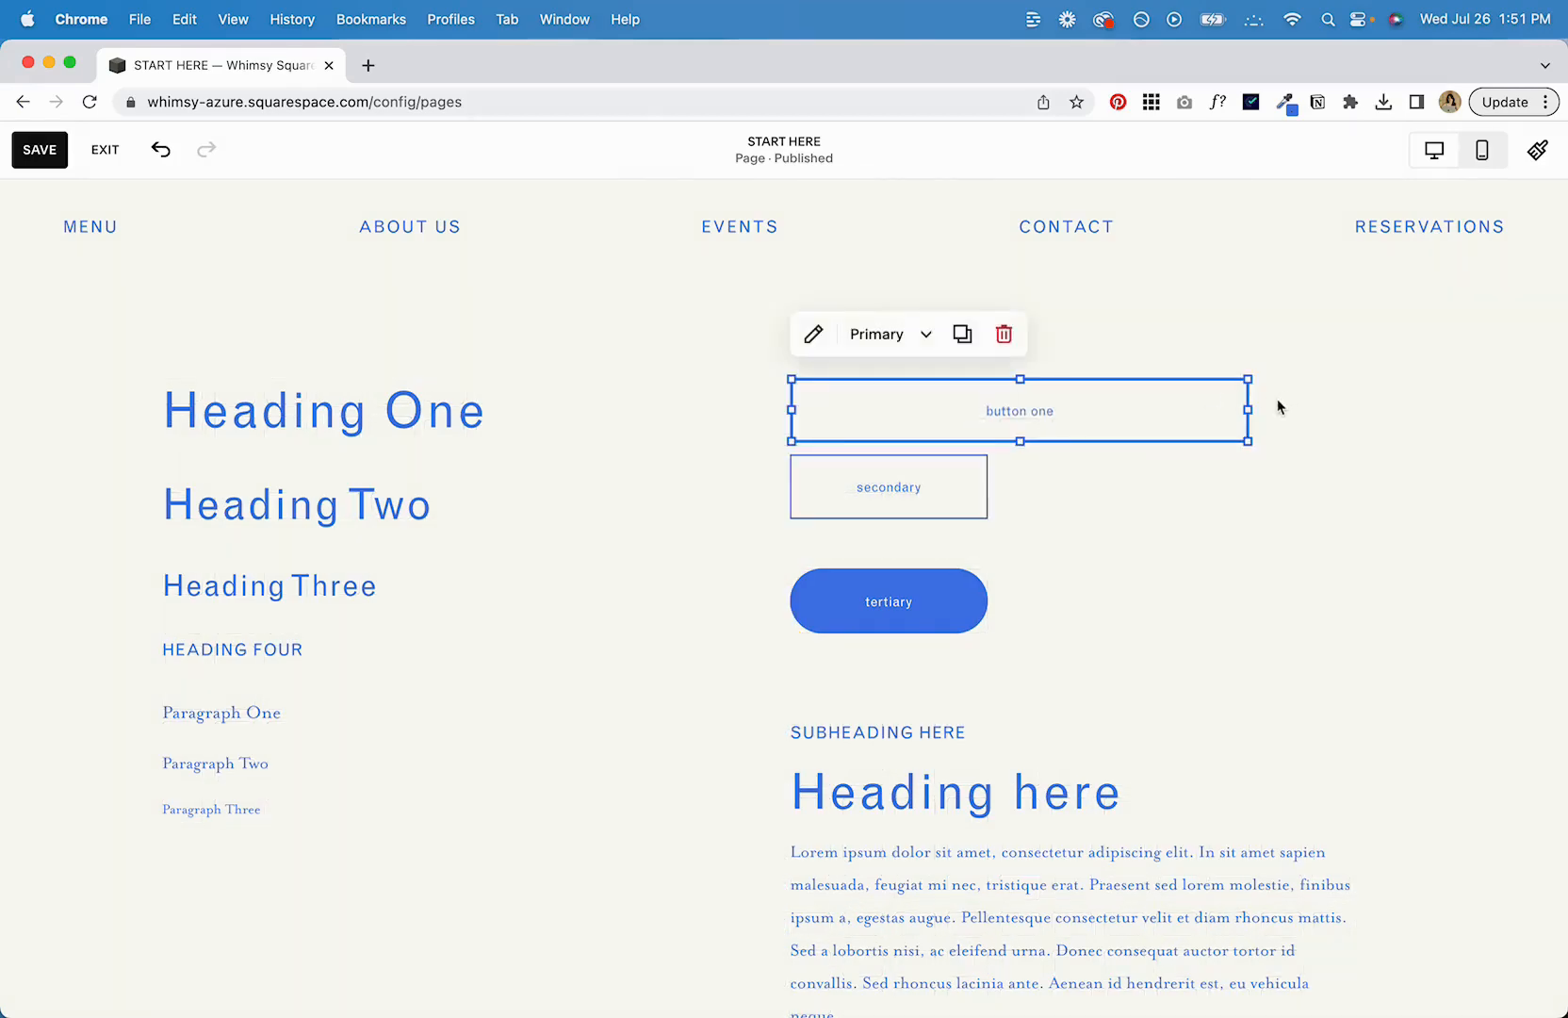
pyautogui.moveTo(1248, 410); pyautogui.dragTo(1091, 410)
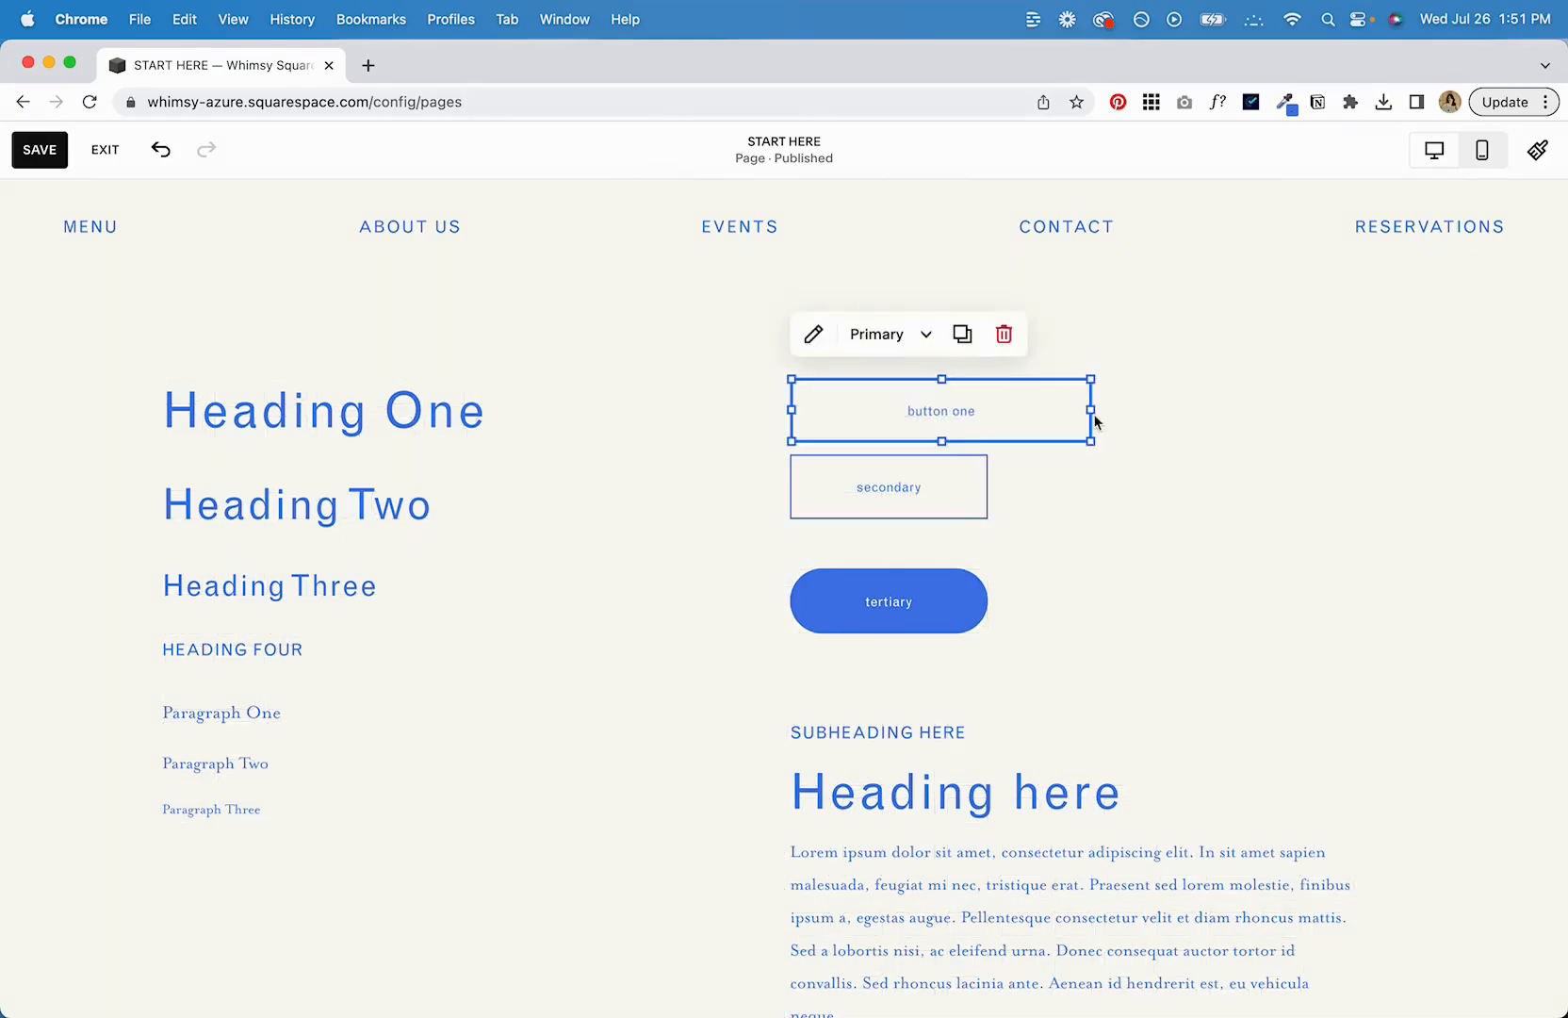
# Set the button one block's sizing back to Fit and narrow the block slightly.
pyautogui.click(816, 332)
pyautogui.click(1212, 582)
pyautogui.click(1165, 361)
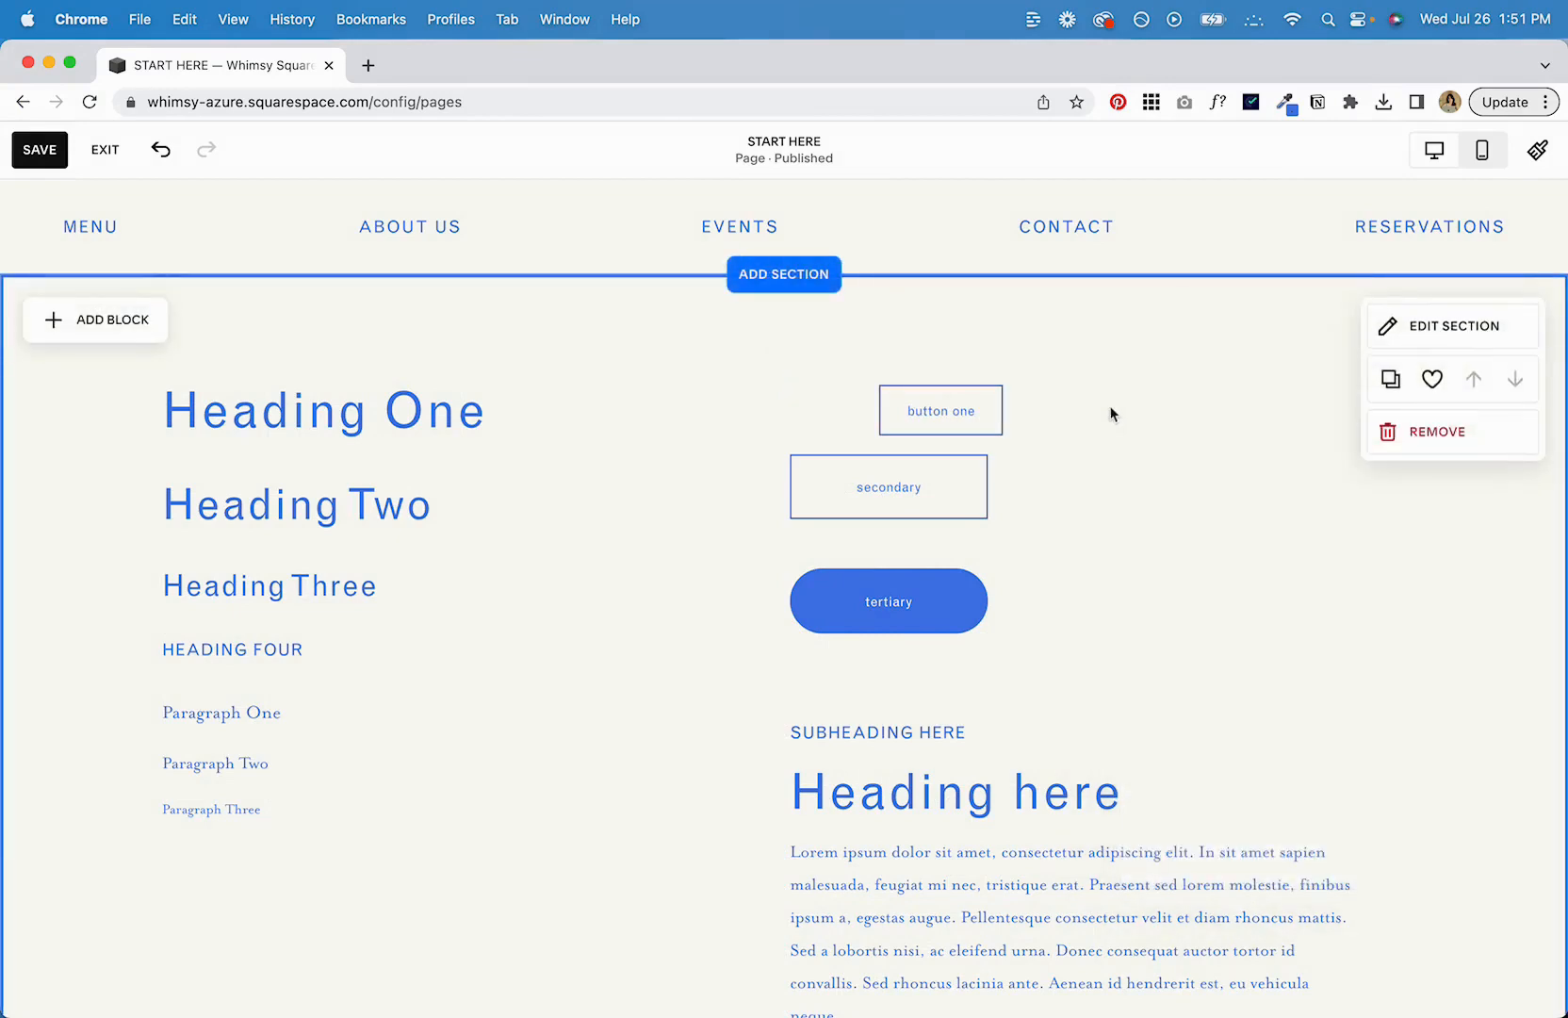
pyautogui.click(983, 415)
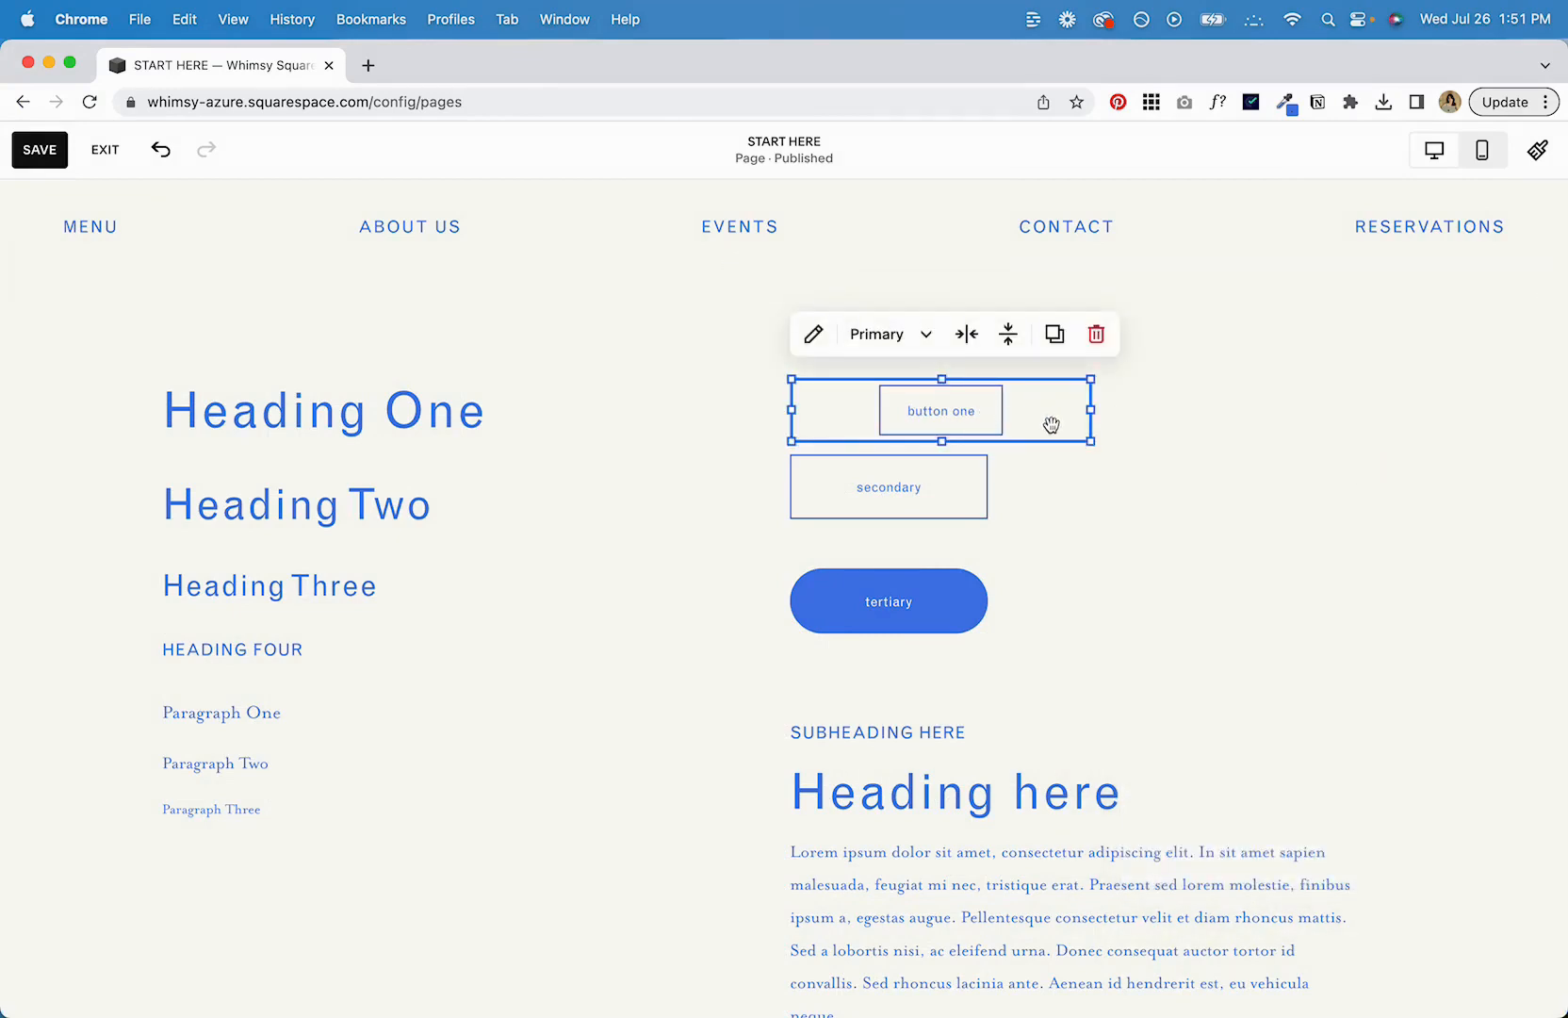
pyautogui.moveTo(1090, 410)
pyautogui.mouseDown()
pyautogui.moveTo(1104, 399)
pyautogui.moveTo(933, 402)
pyautogui.moveTo(1068, 394)
pyautogui.mouseUp()
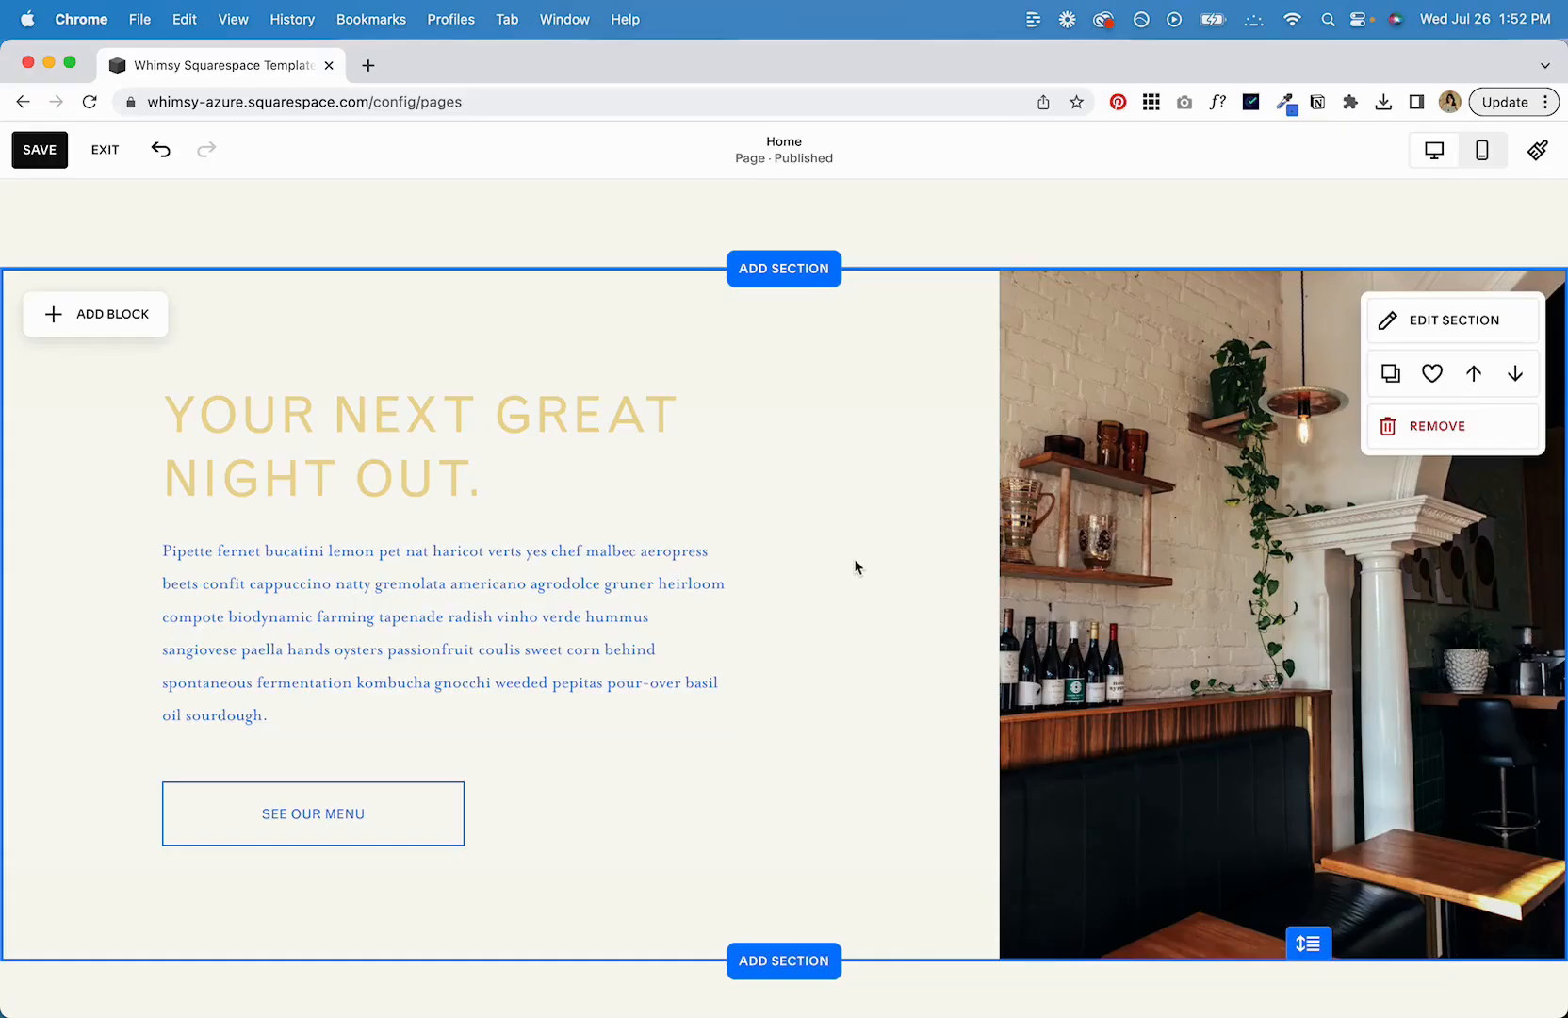
# Add a Video block to the Home page's YOUR NEXT GREAT NIGHT OUT. section, overlapping the restaurant photo, and resize it.
pyautogui.click(88, 314)
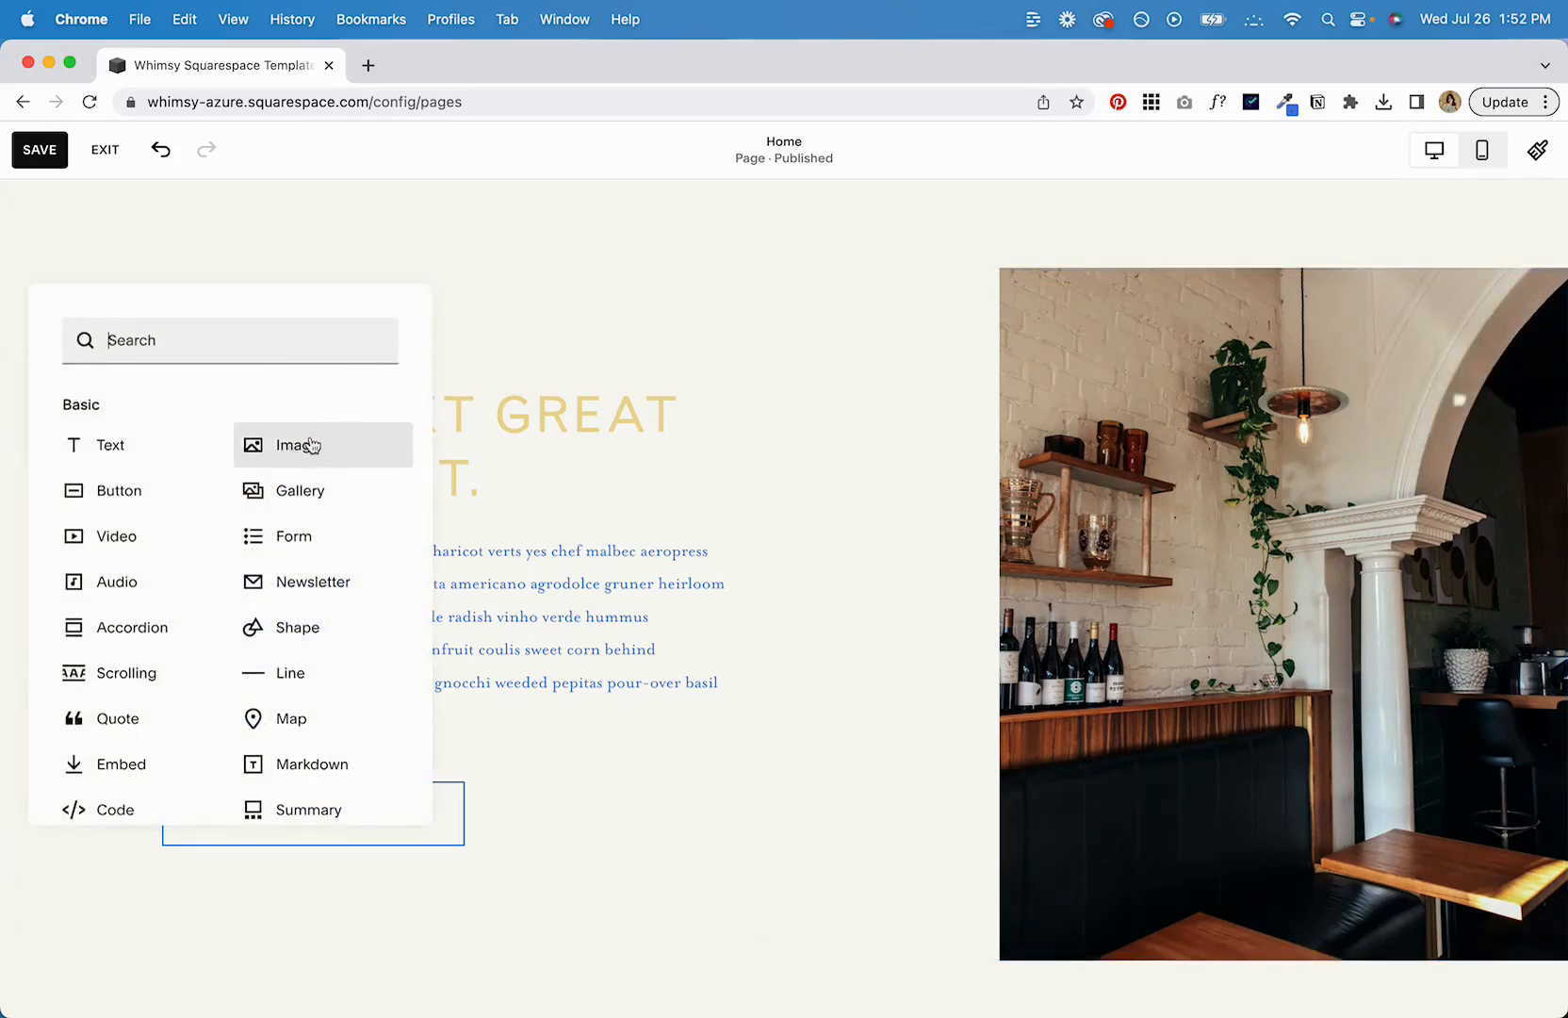
pyautogui.click(133, 539)
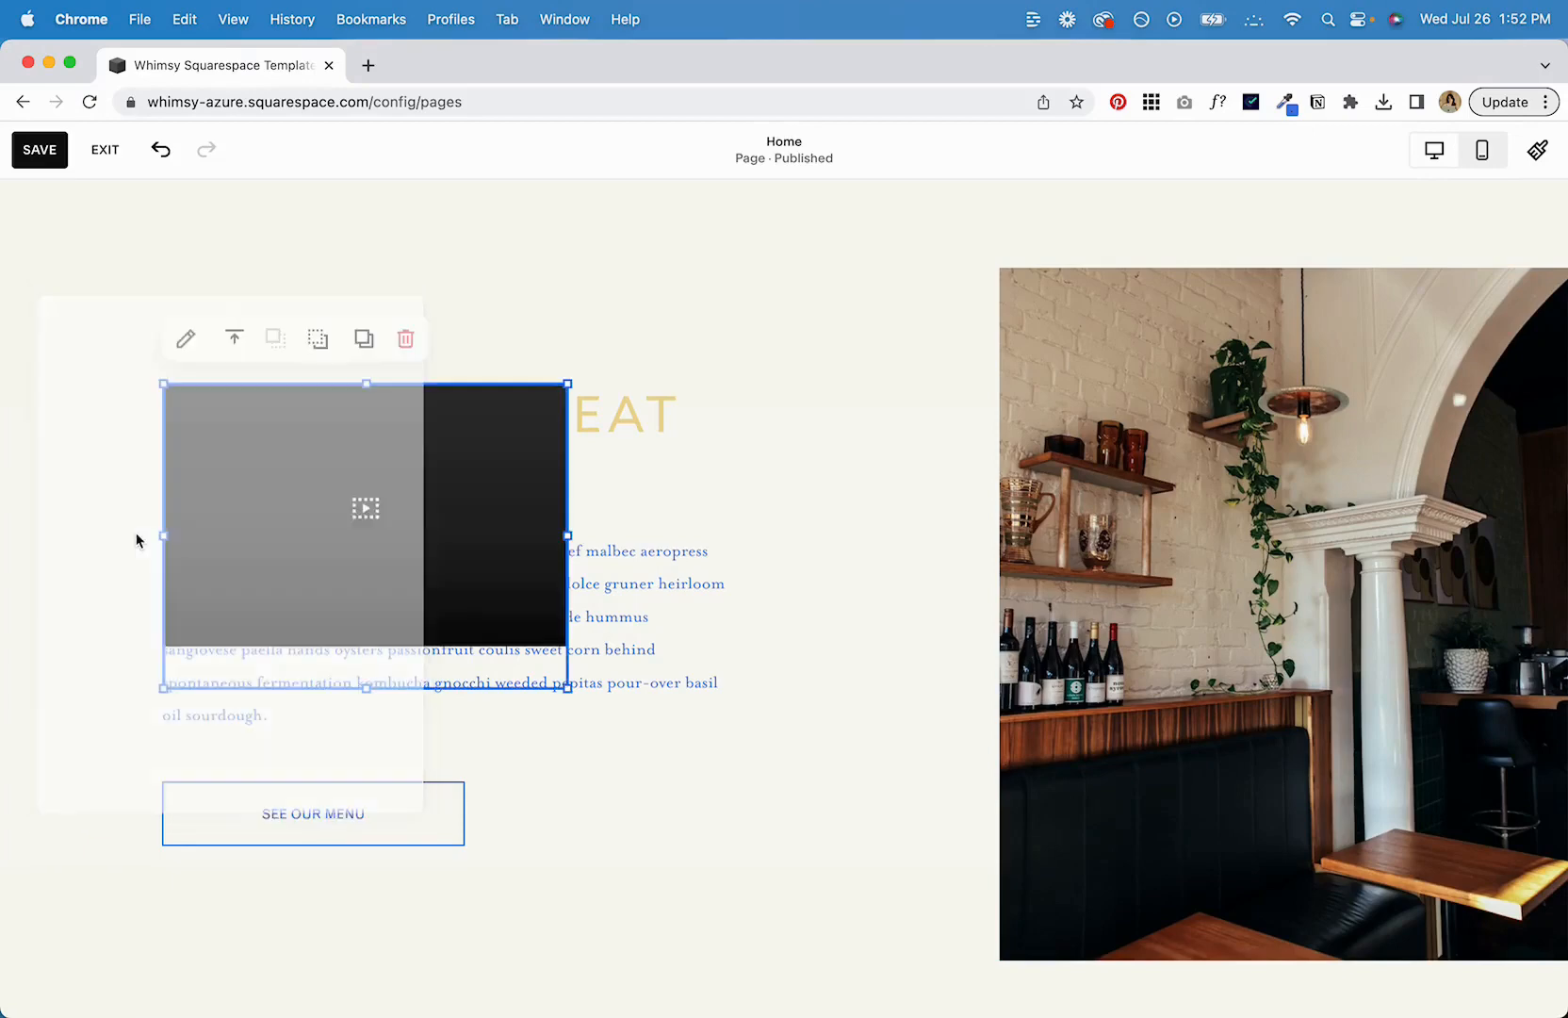
pyautogui.moveTo(311, 405); pyautogui.dragTo(1096, 271)
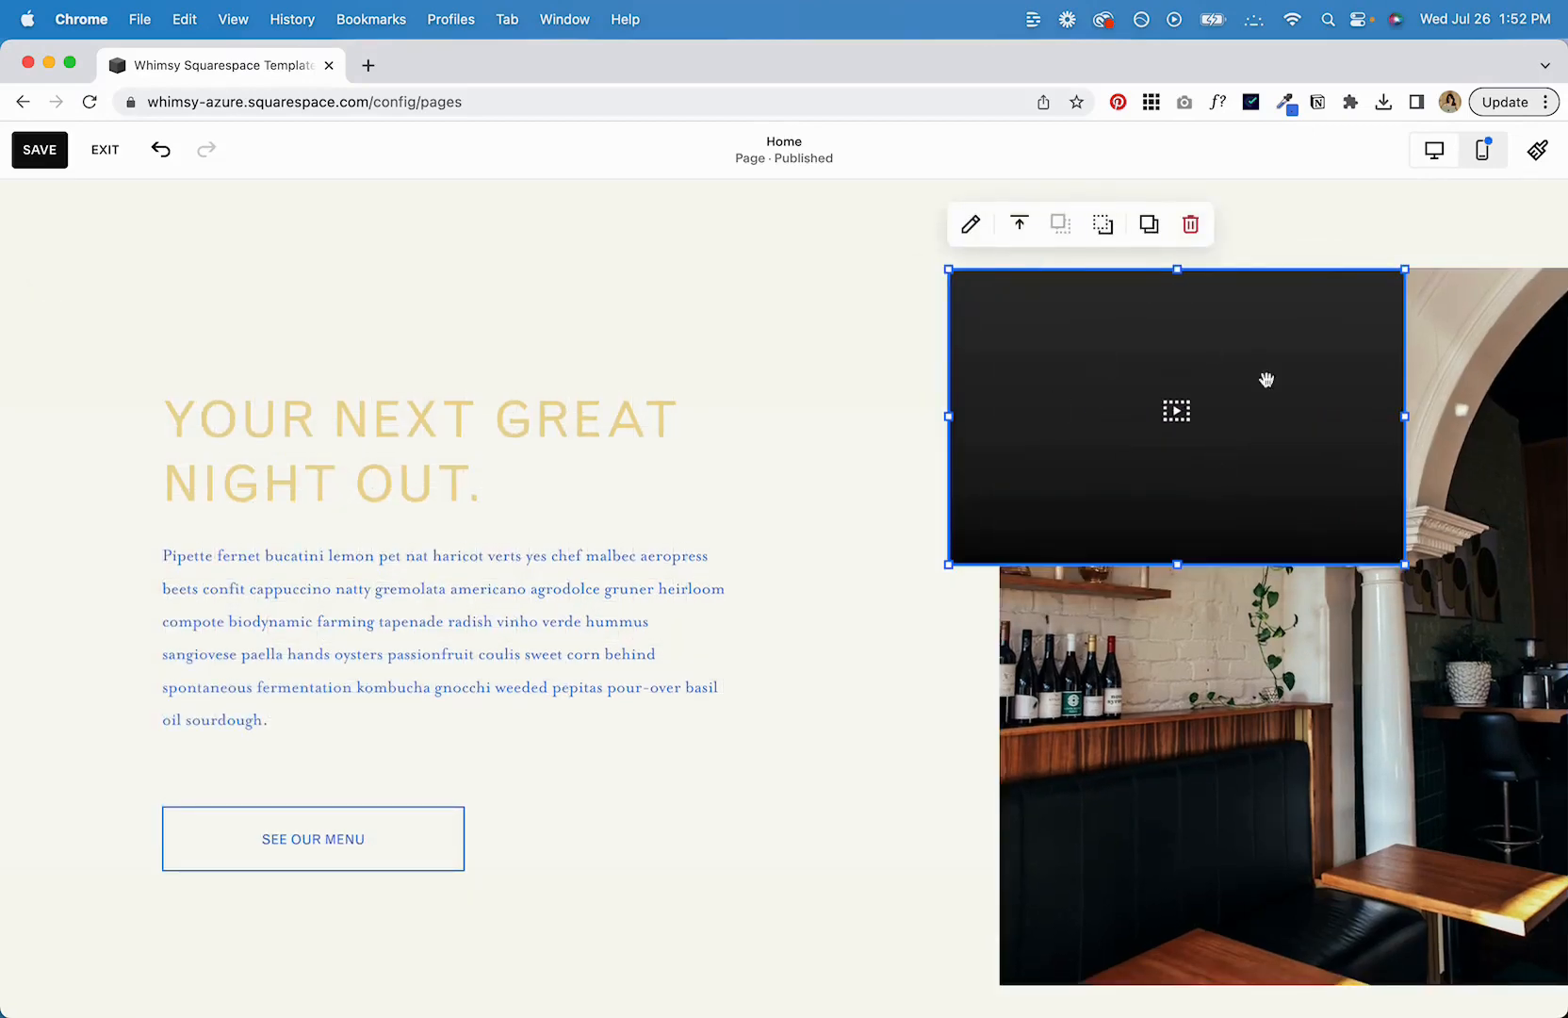
pyautogui.moveTo(1405, 564); pyautogui.dragTo(1546, 735)
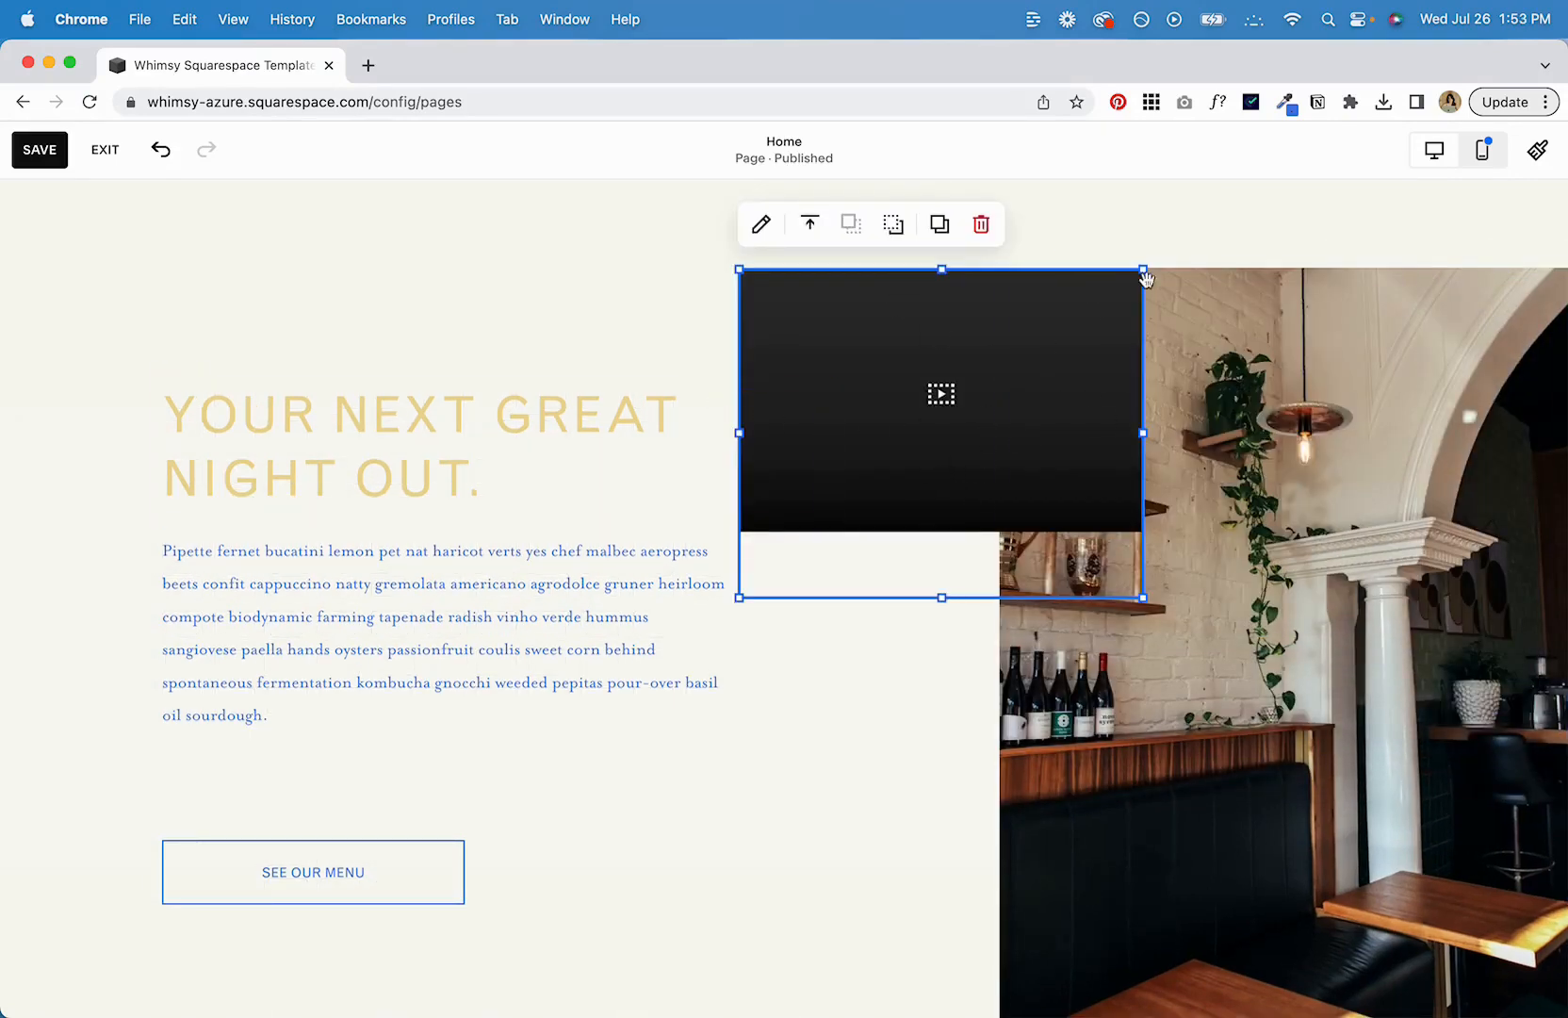
pyautogui.moveTo(1144, 602); pyautogui.dragTo(1194, 538)
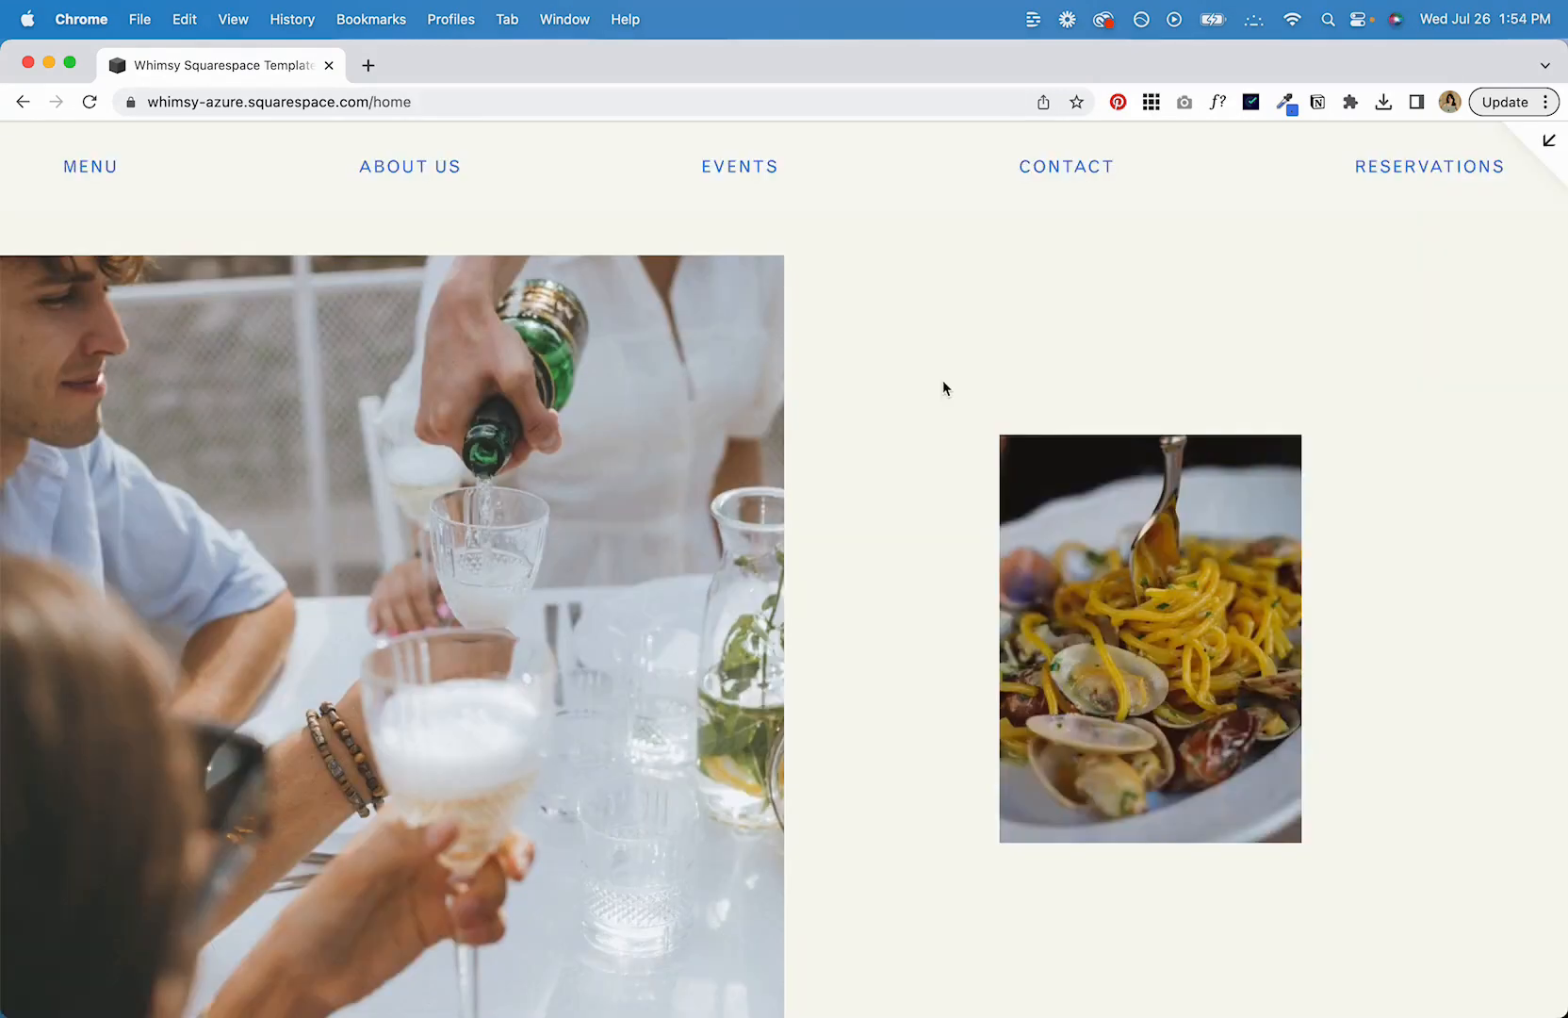